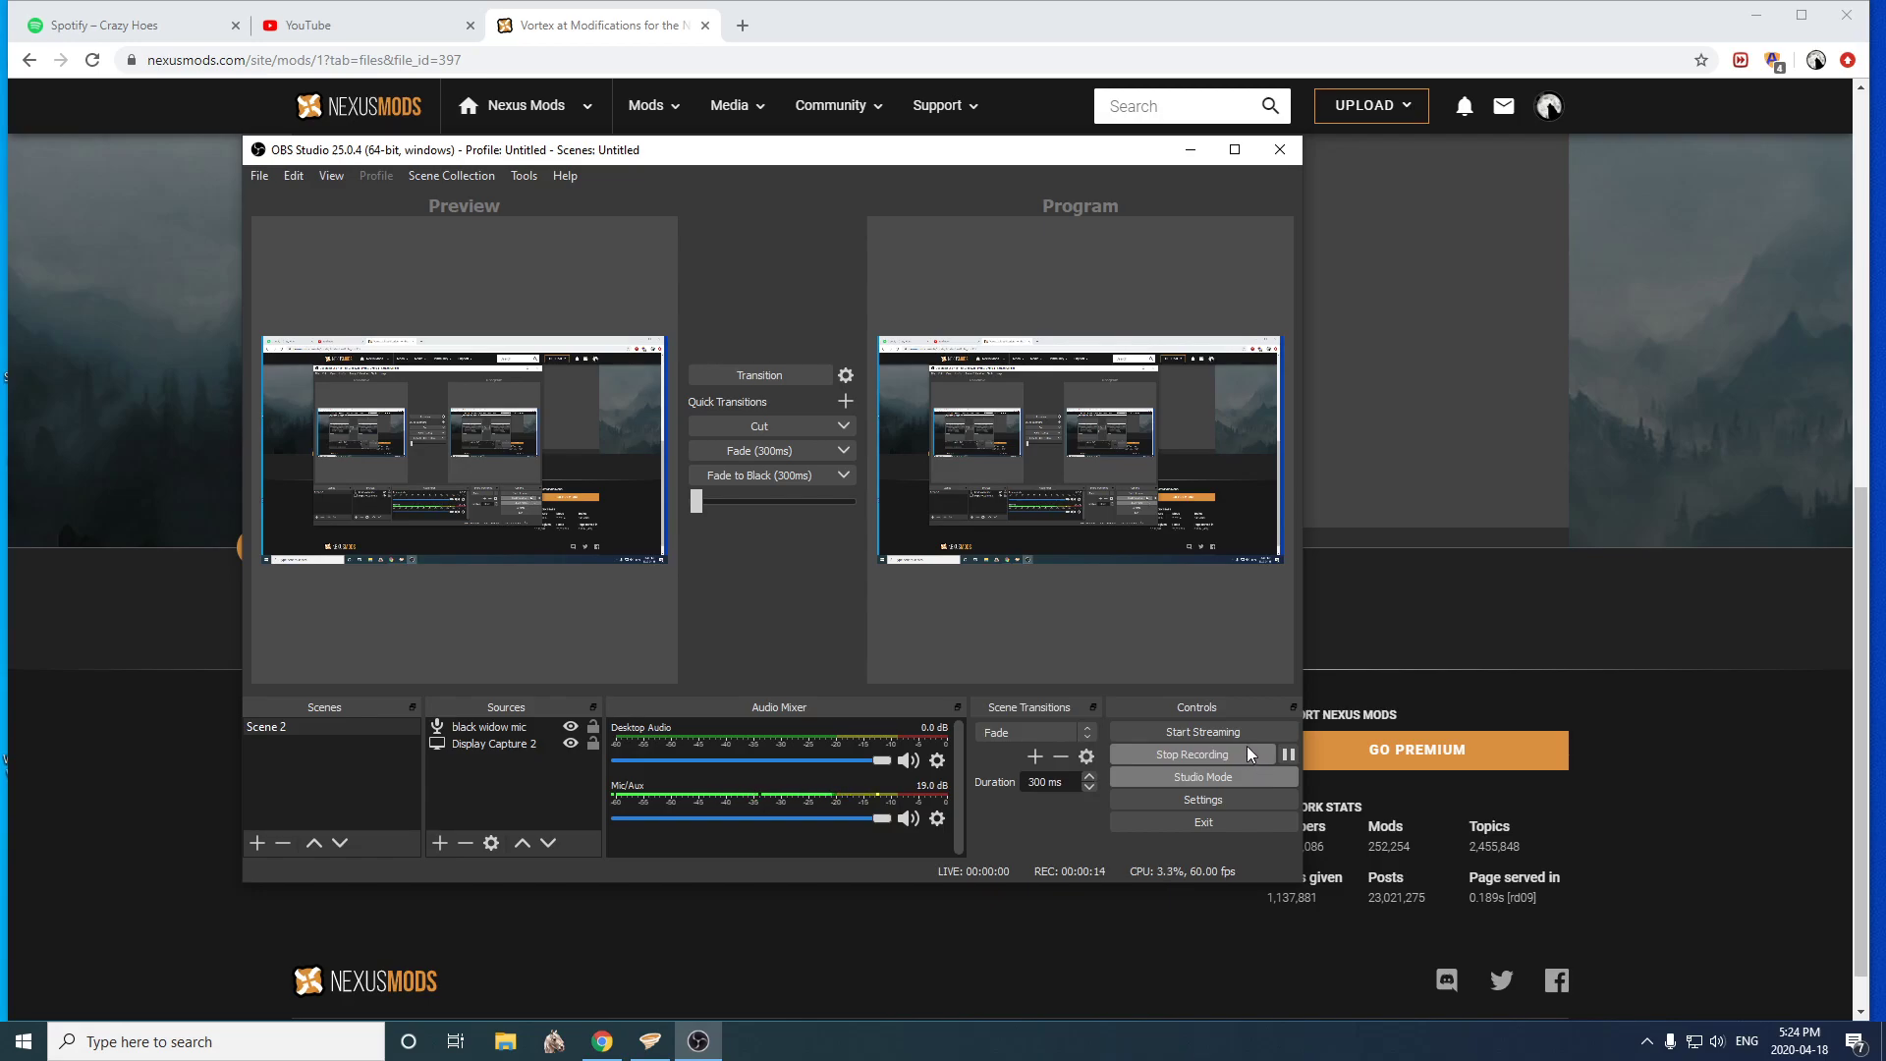
- Switch to the browser and examine the Vortex mod page with its installer download details
click(1475, 561)
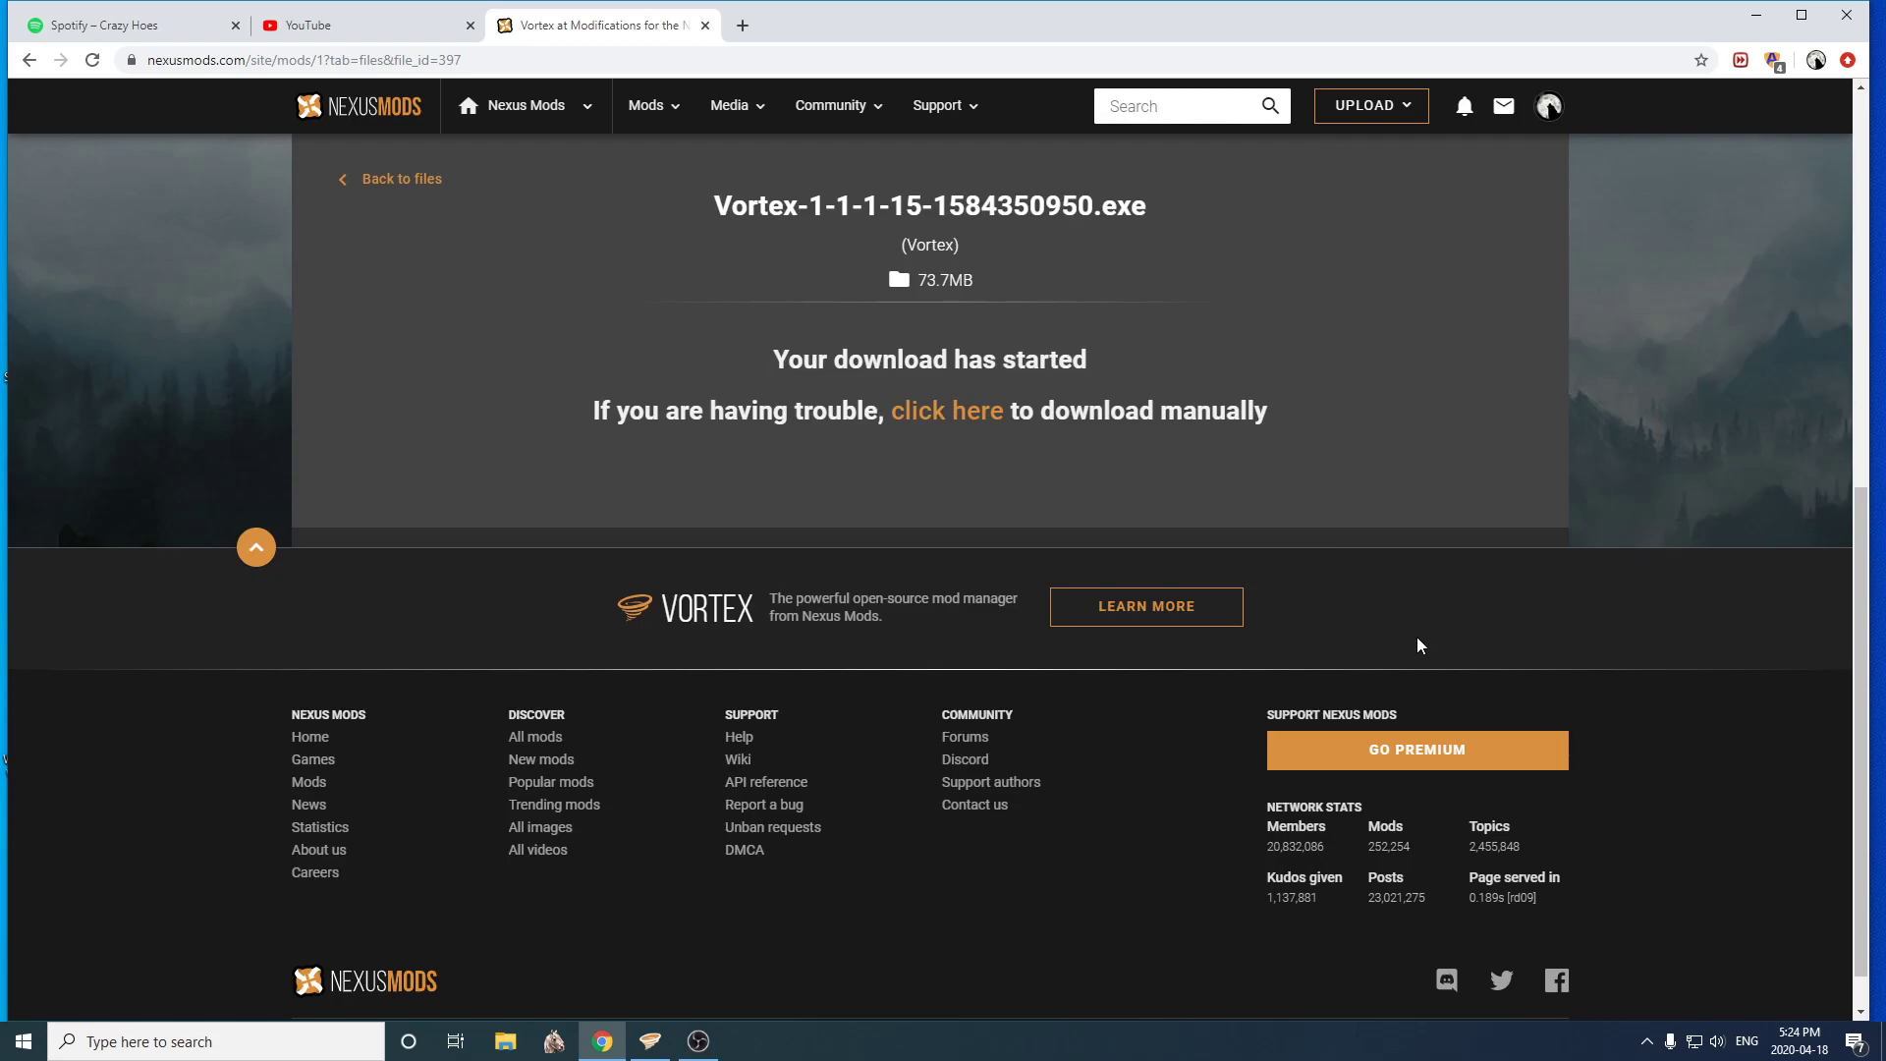
scroll(1416, 639, up, 6)
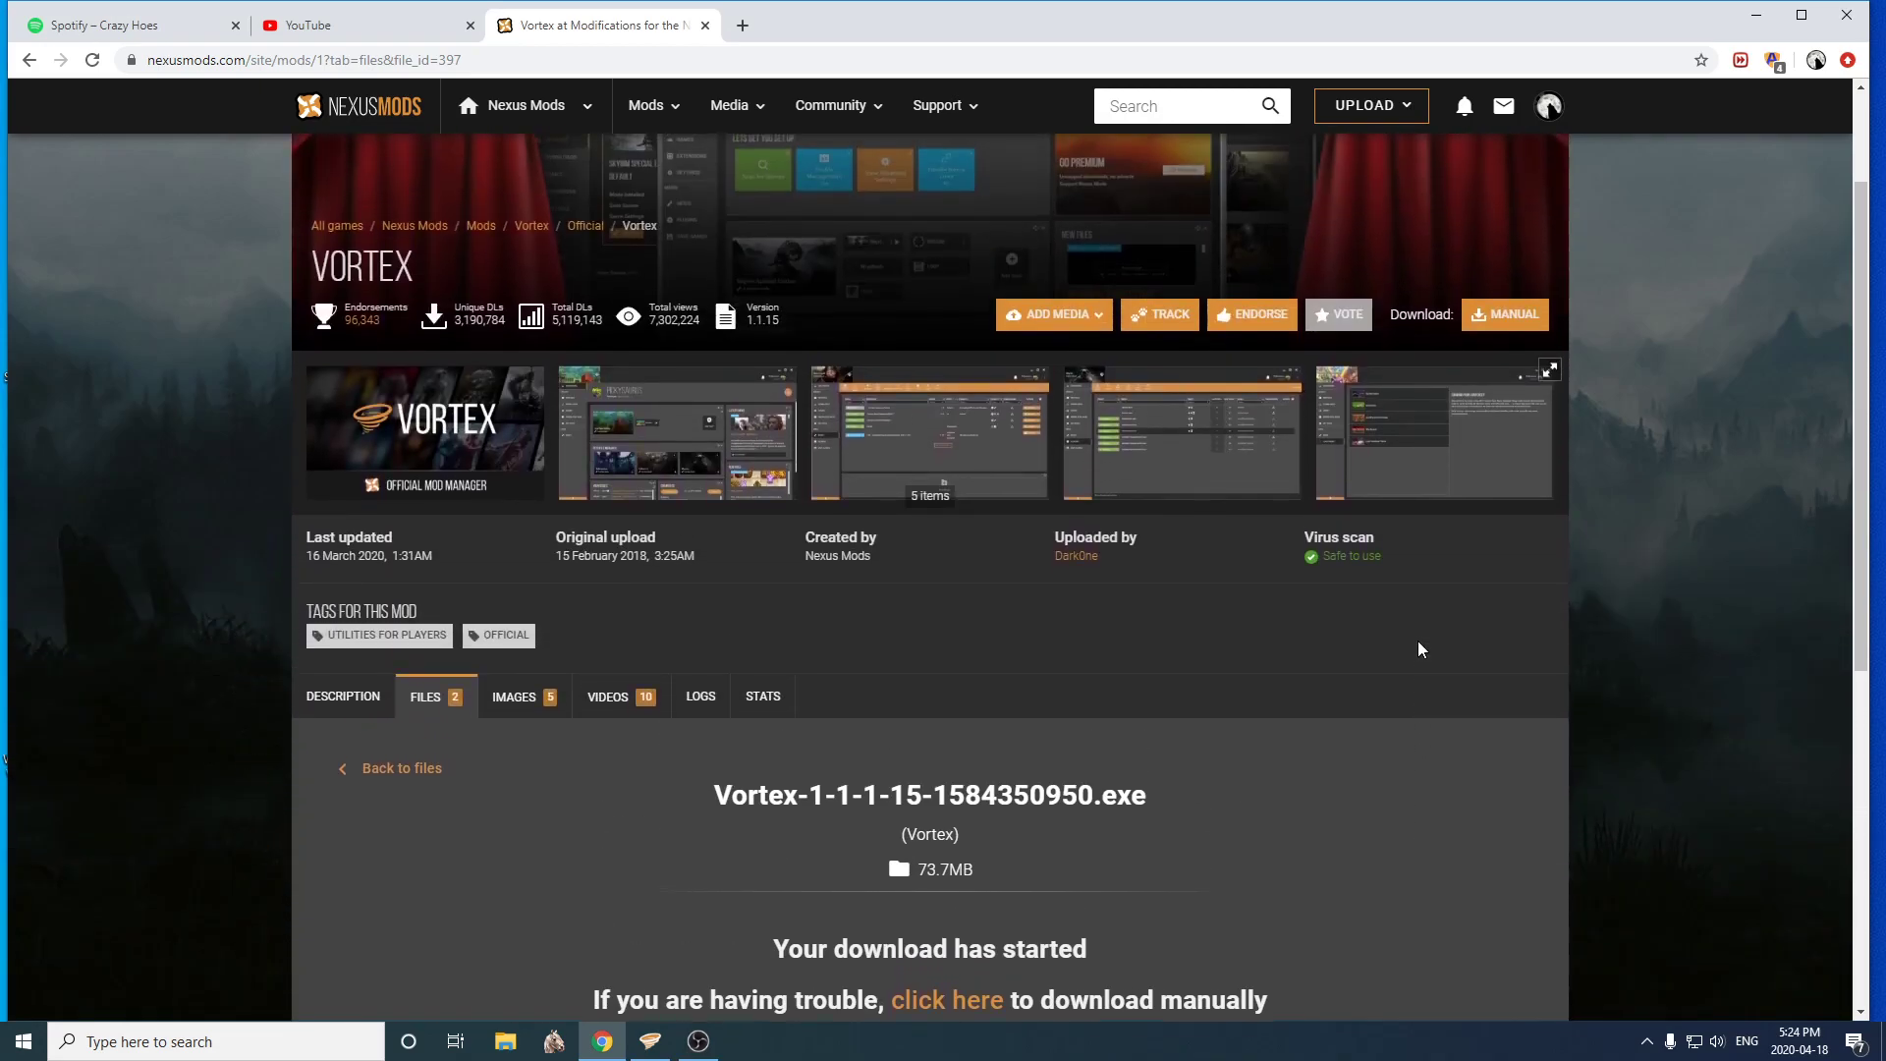
scroll(1417, 649, up, 2)
scroll(1361, 683, down, 2)
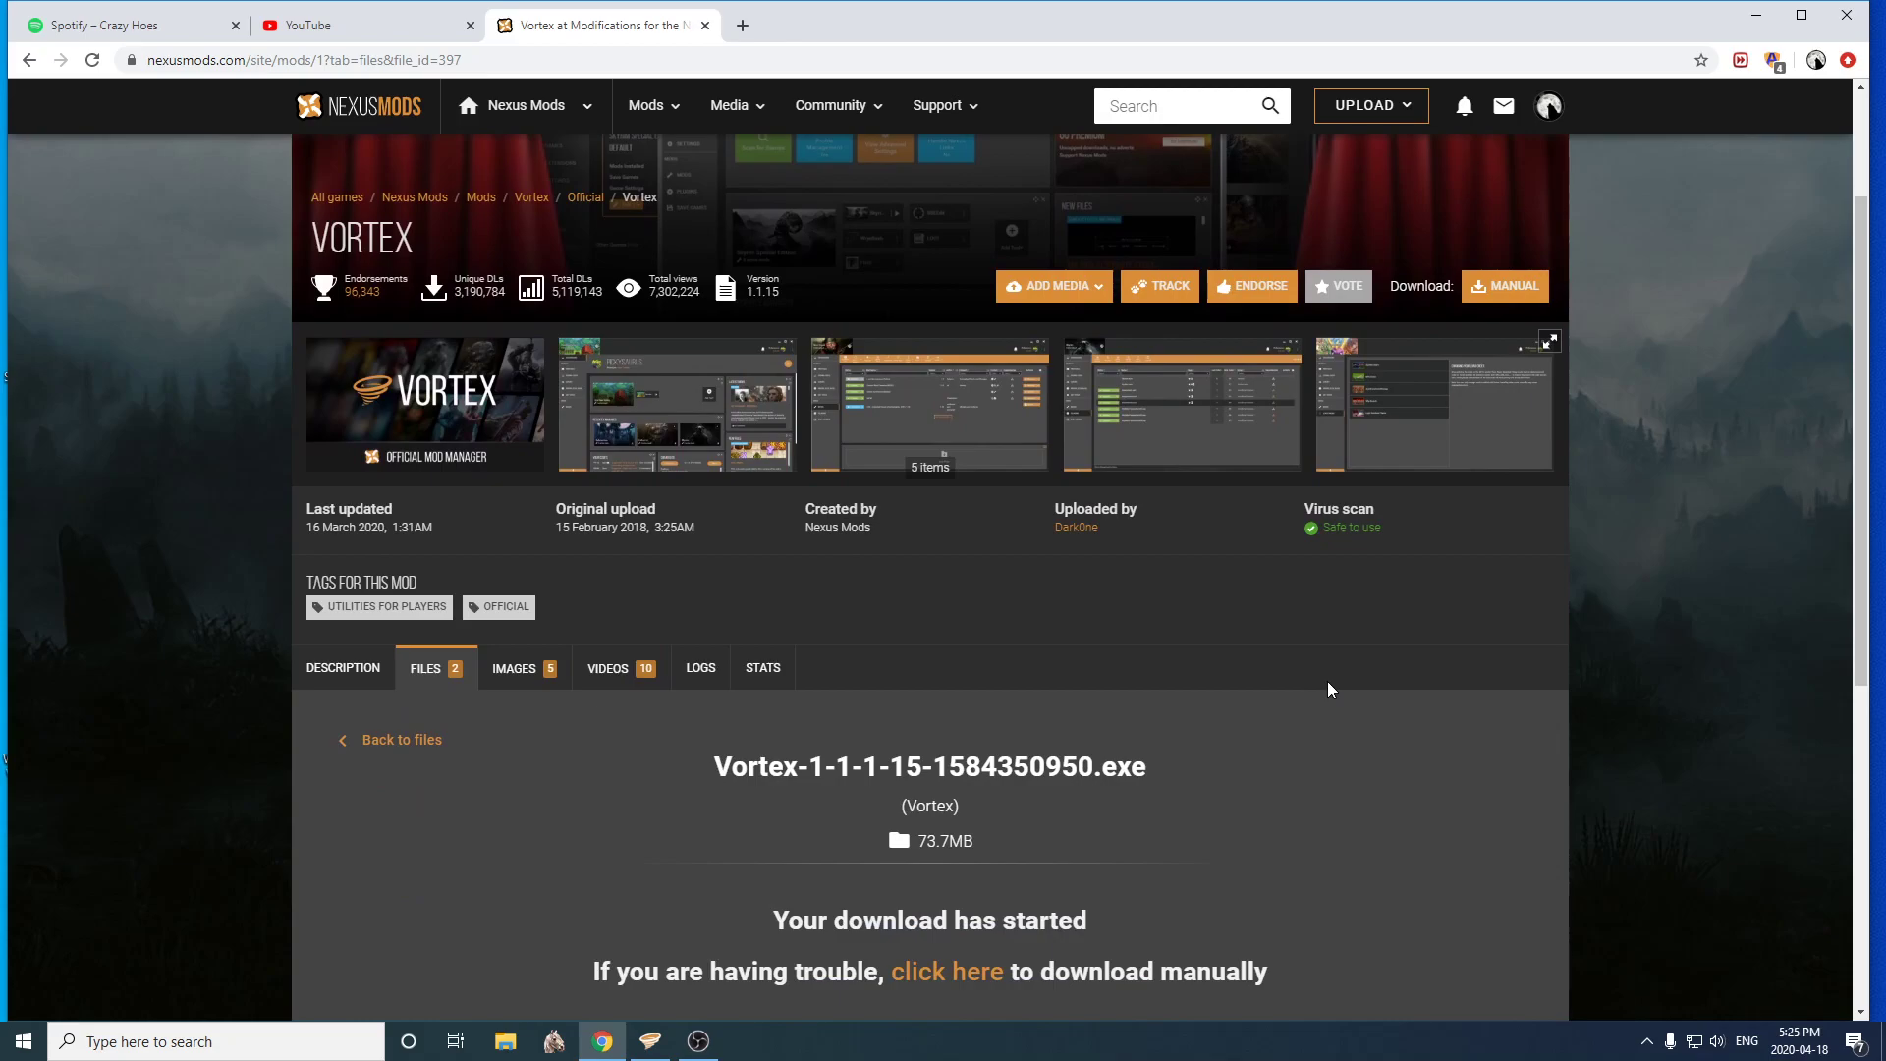
scroll(1331, 689, down, 1)
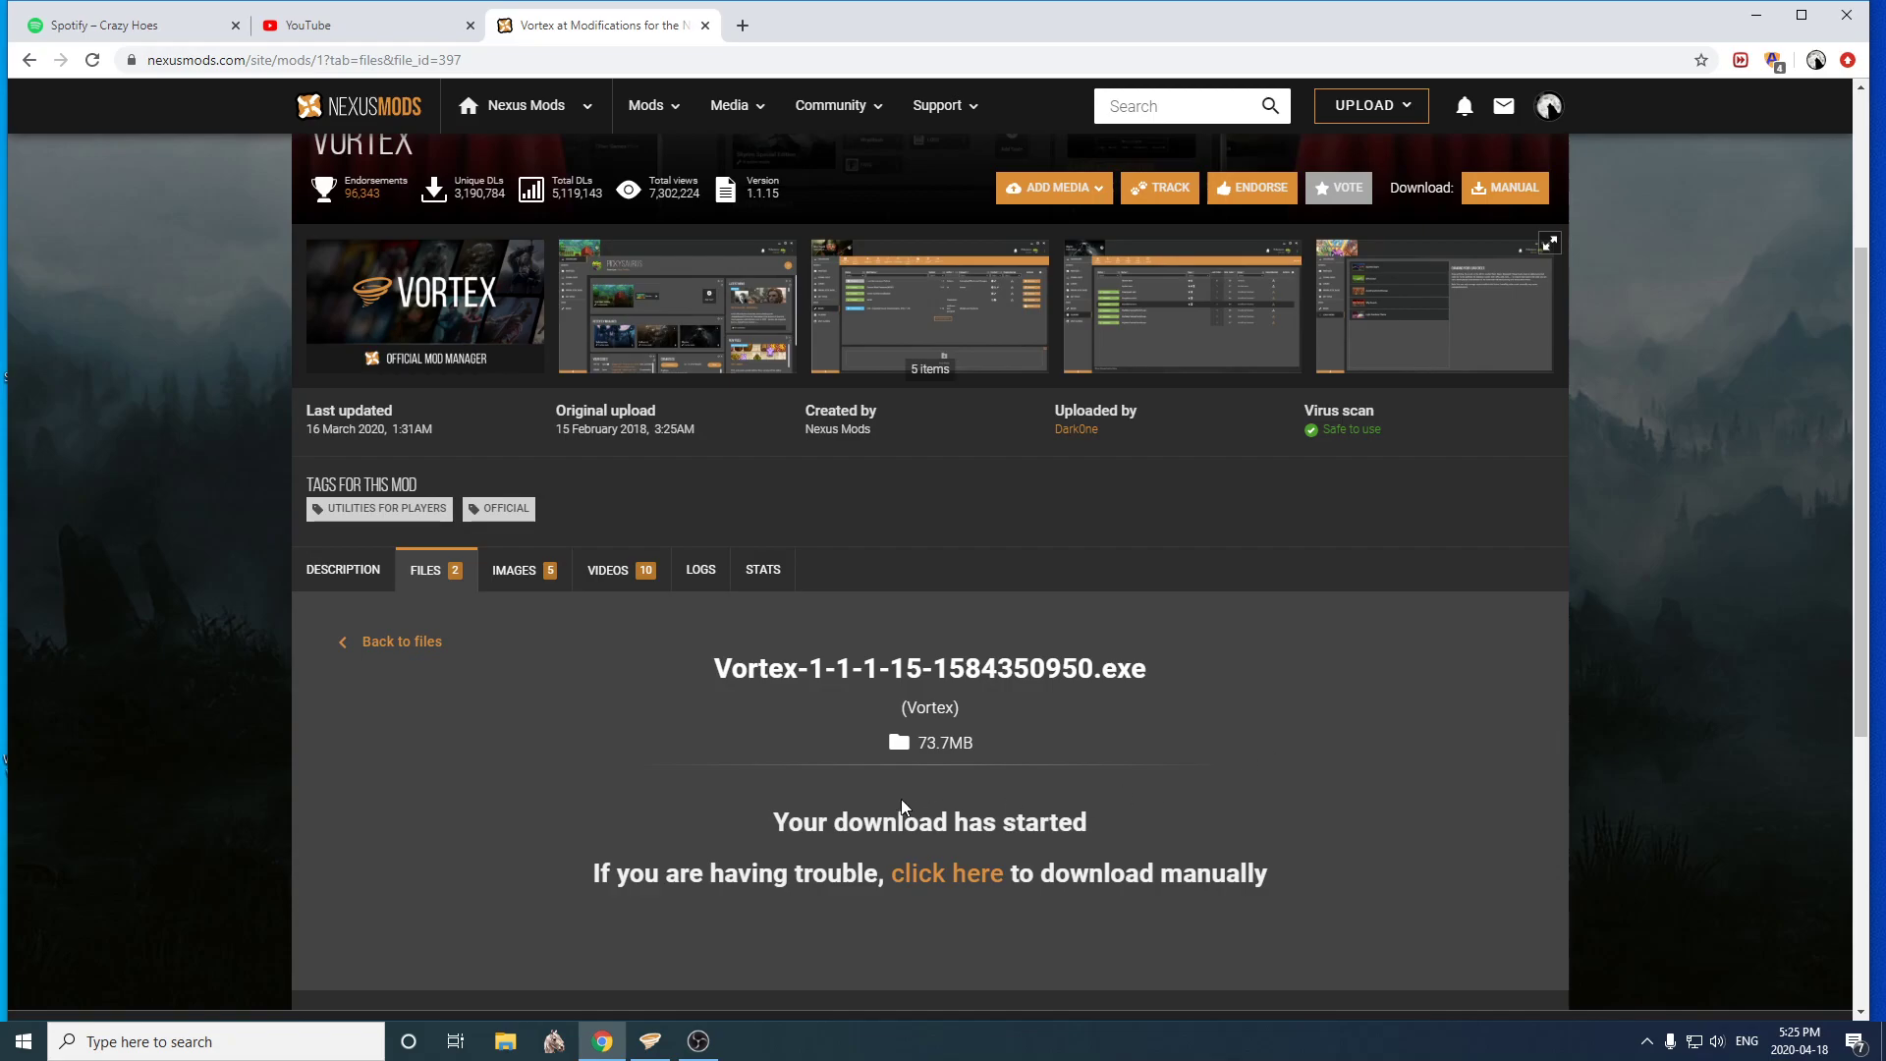
drag(722, 661, 1018, 646)
click(1020, 647)
scroll(1120, 815, up, 3)
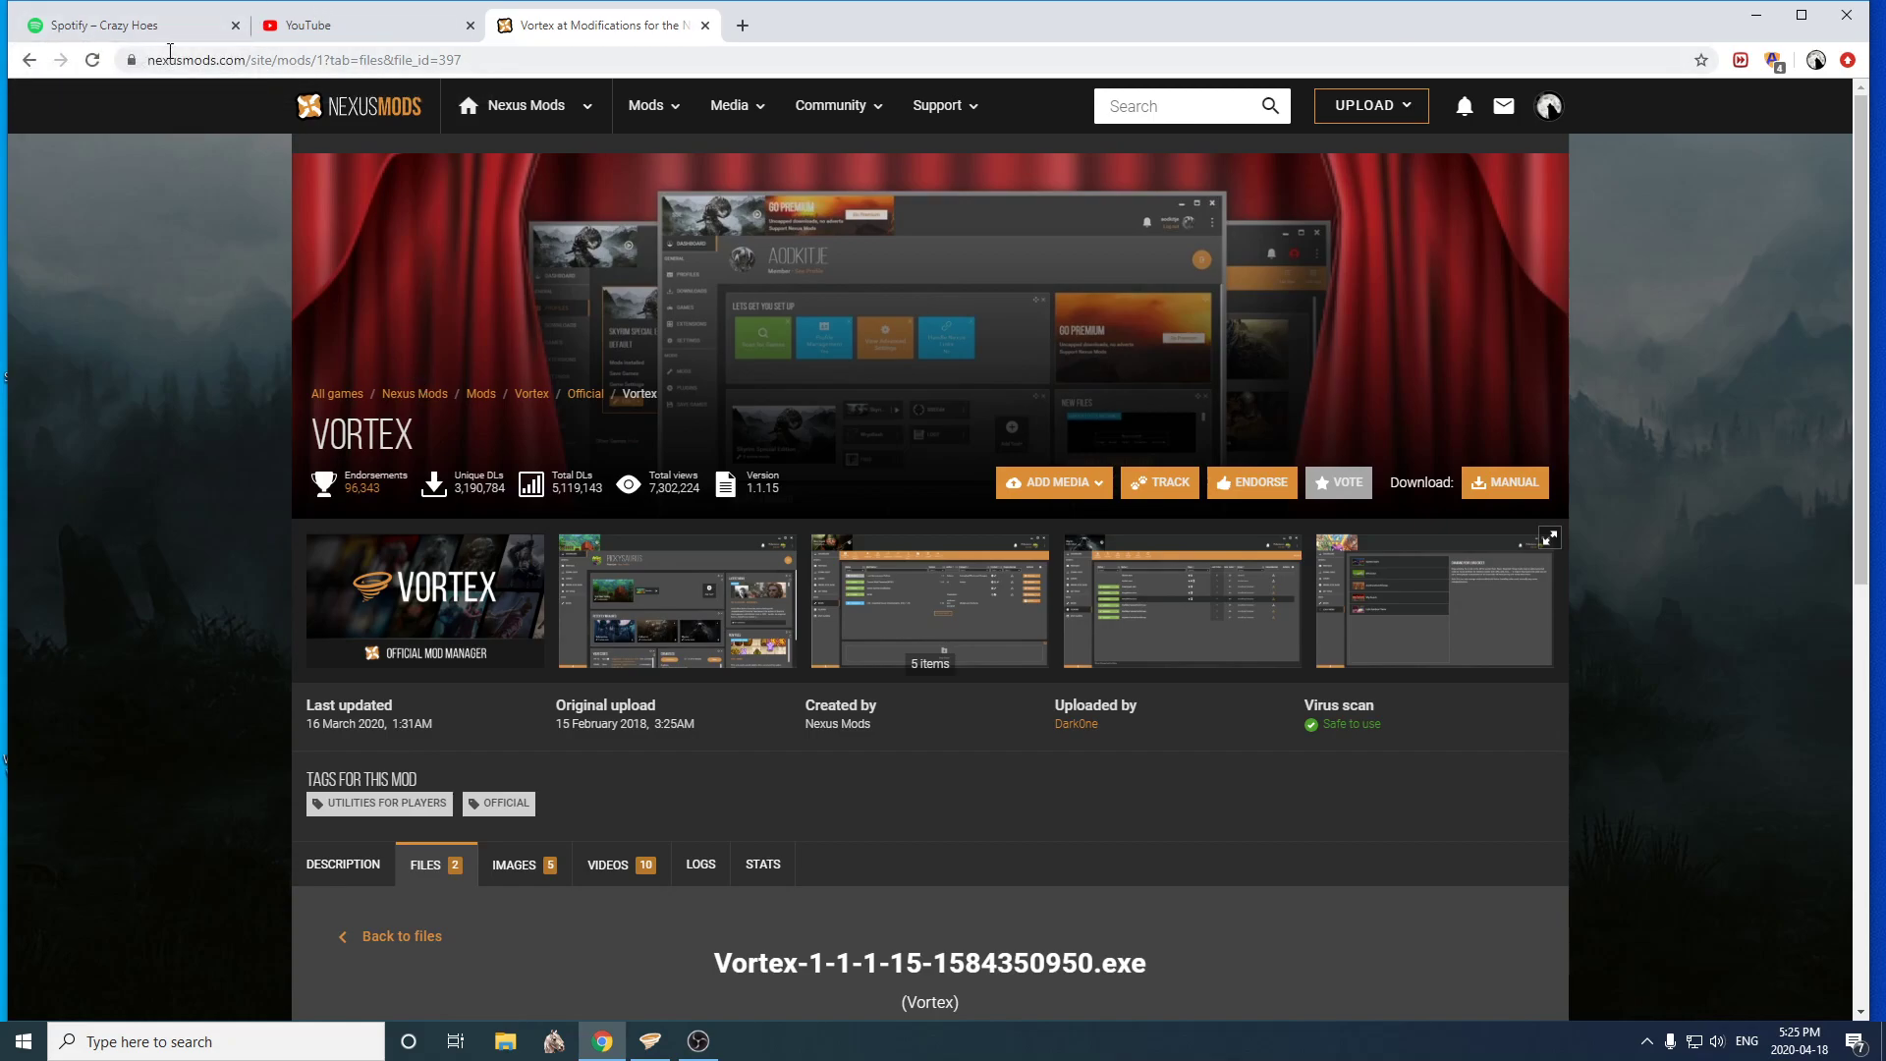
- Go back through the previously visited pages to the Mount & Blade II: Bannerlord page on Nexus Mods
click(29, 60)
scroll(499, 285, down, 10)
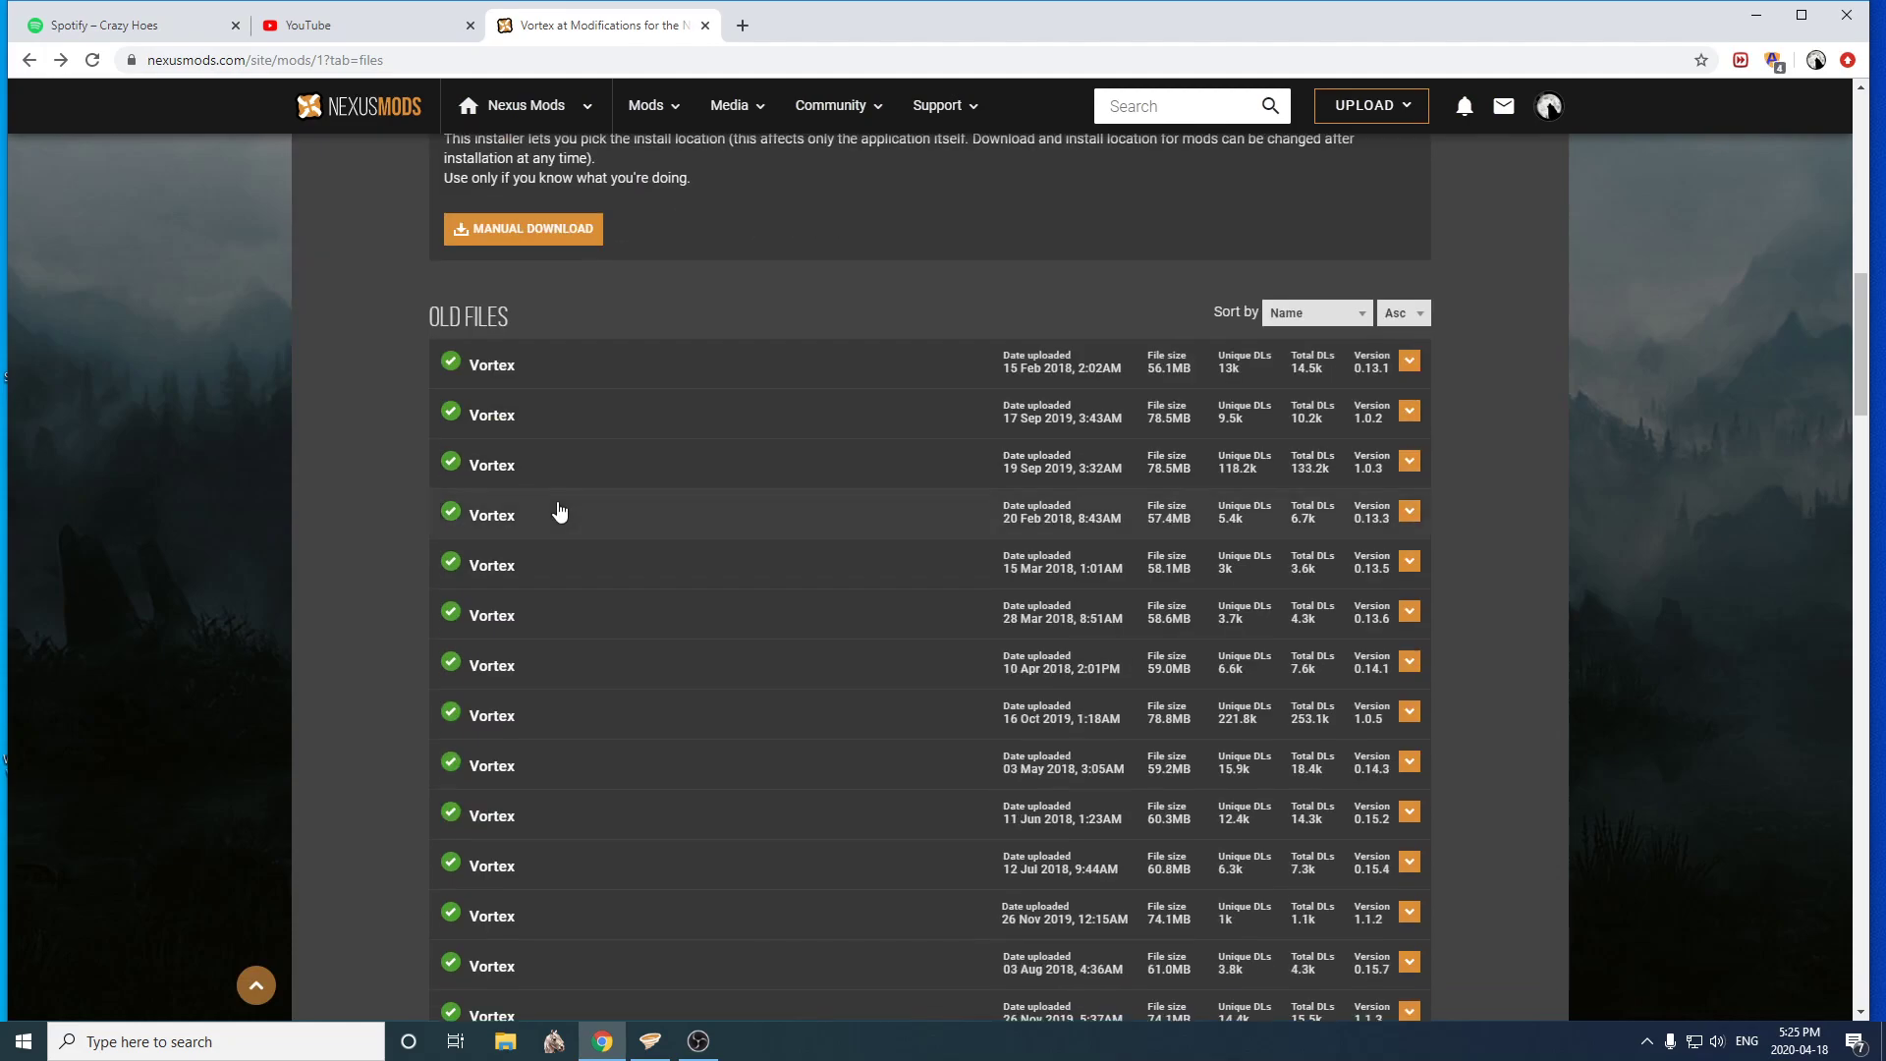
scroll(560, 510, up, 6)
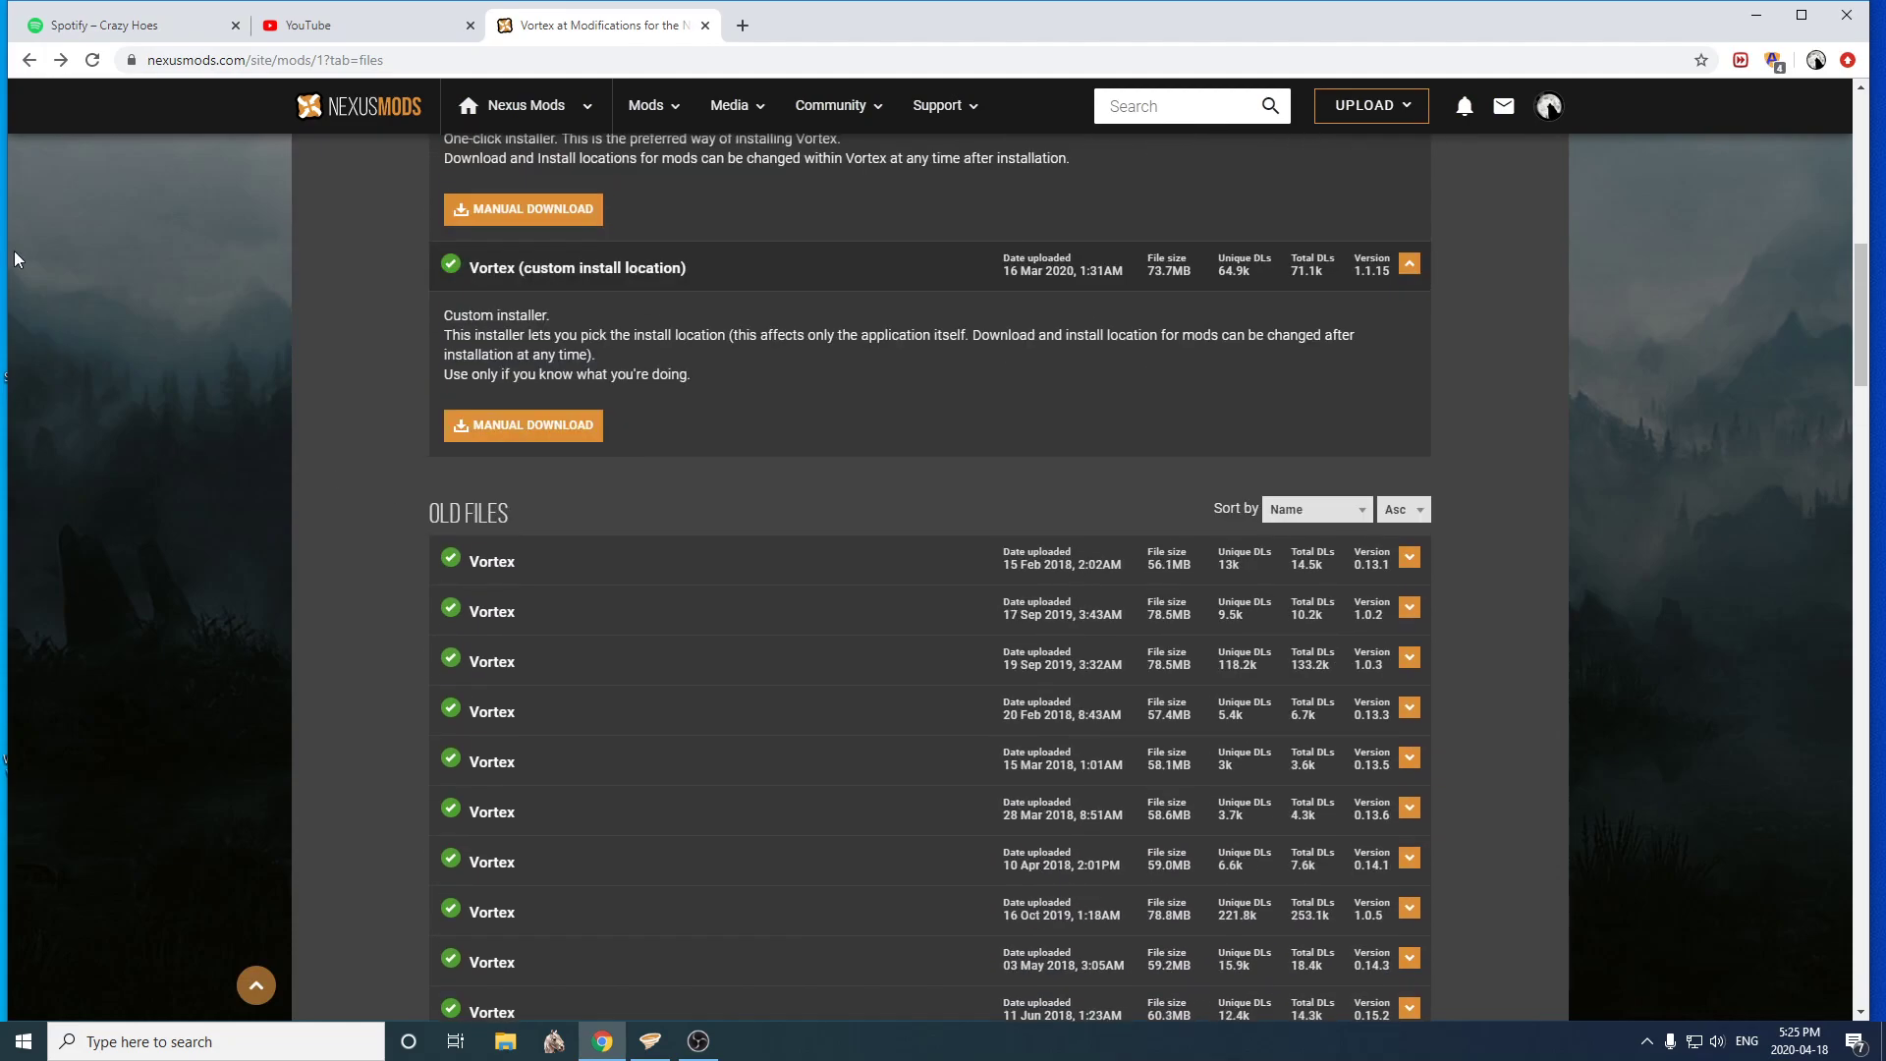
click(30, 60)
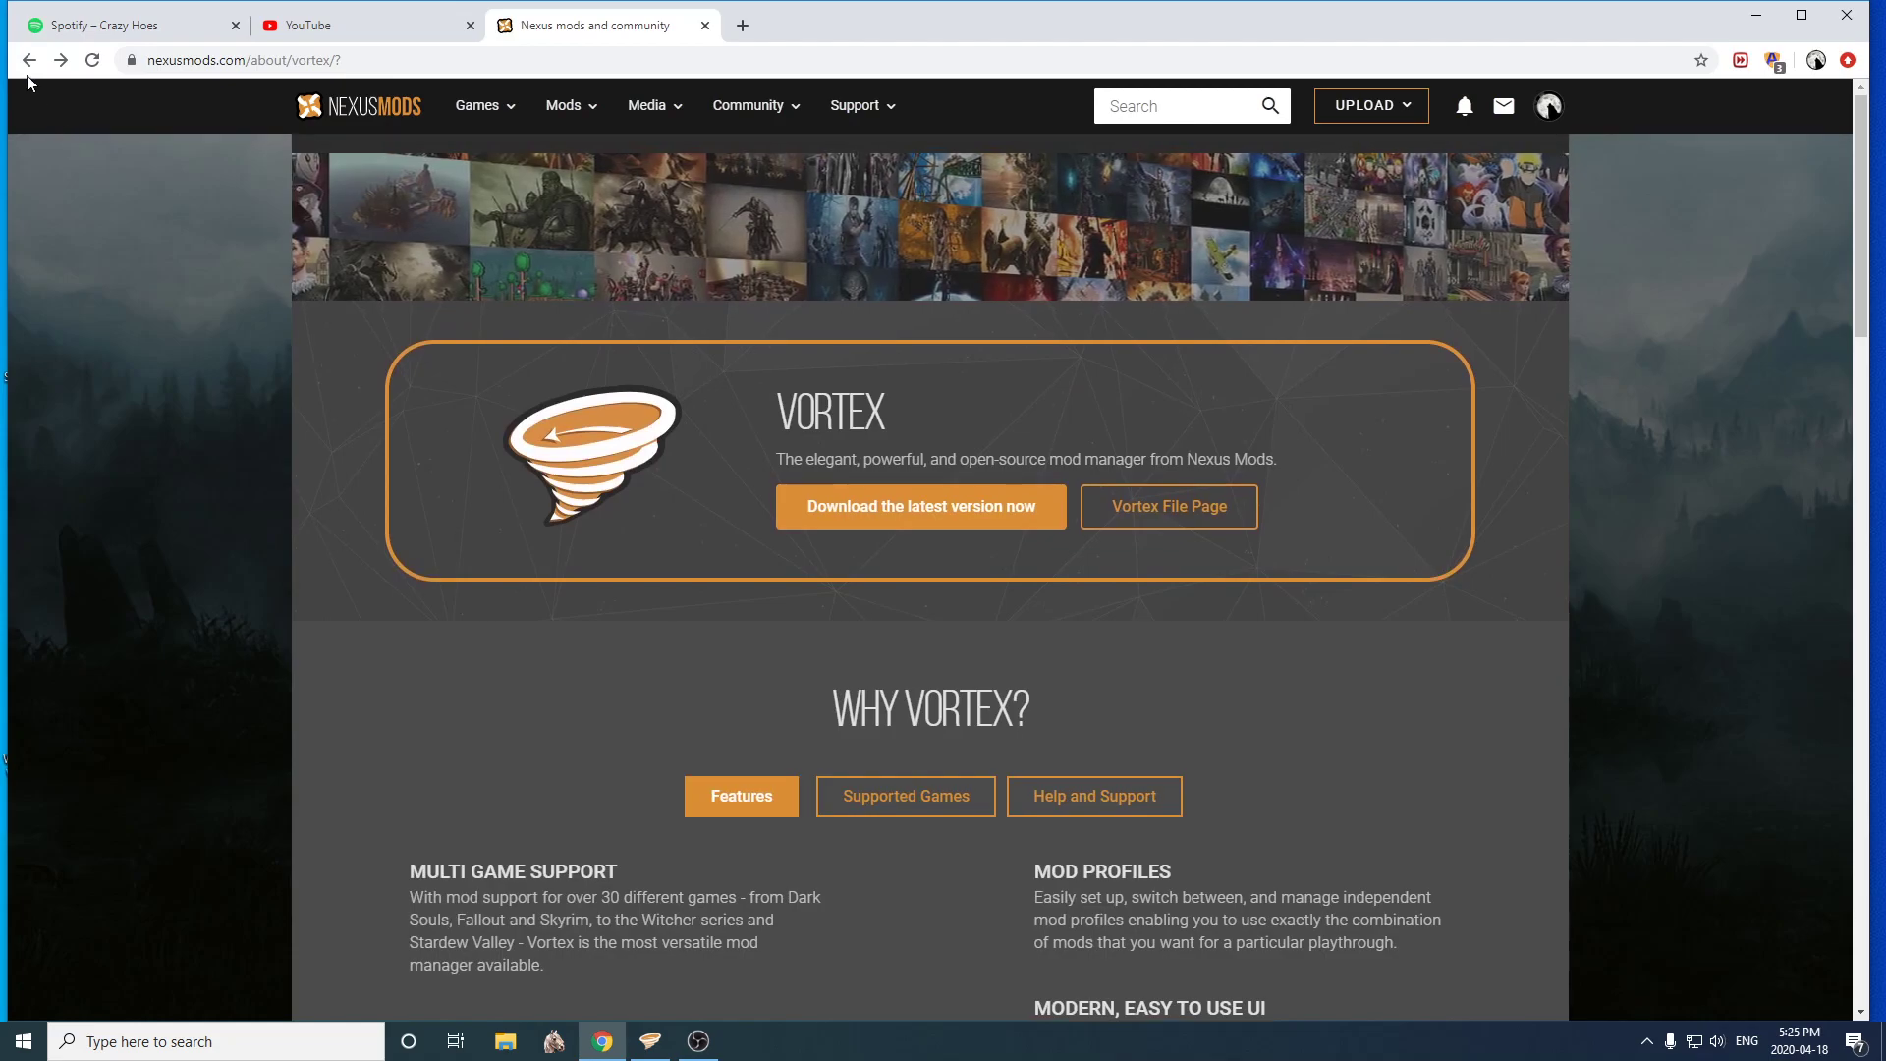
click(108, 24)
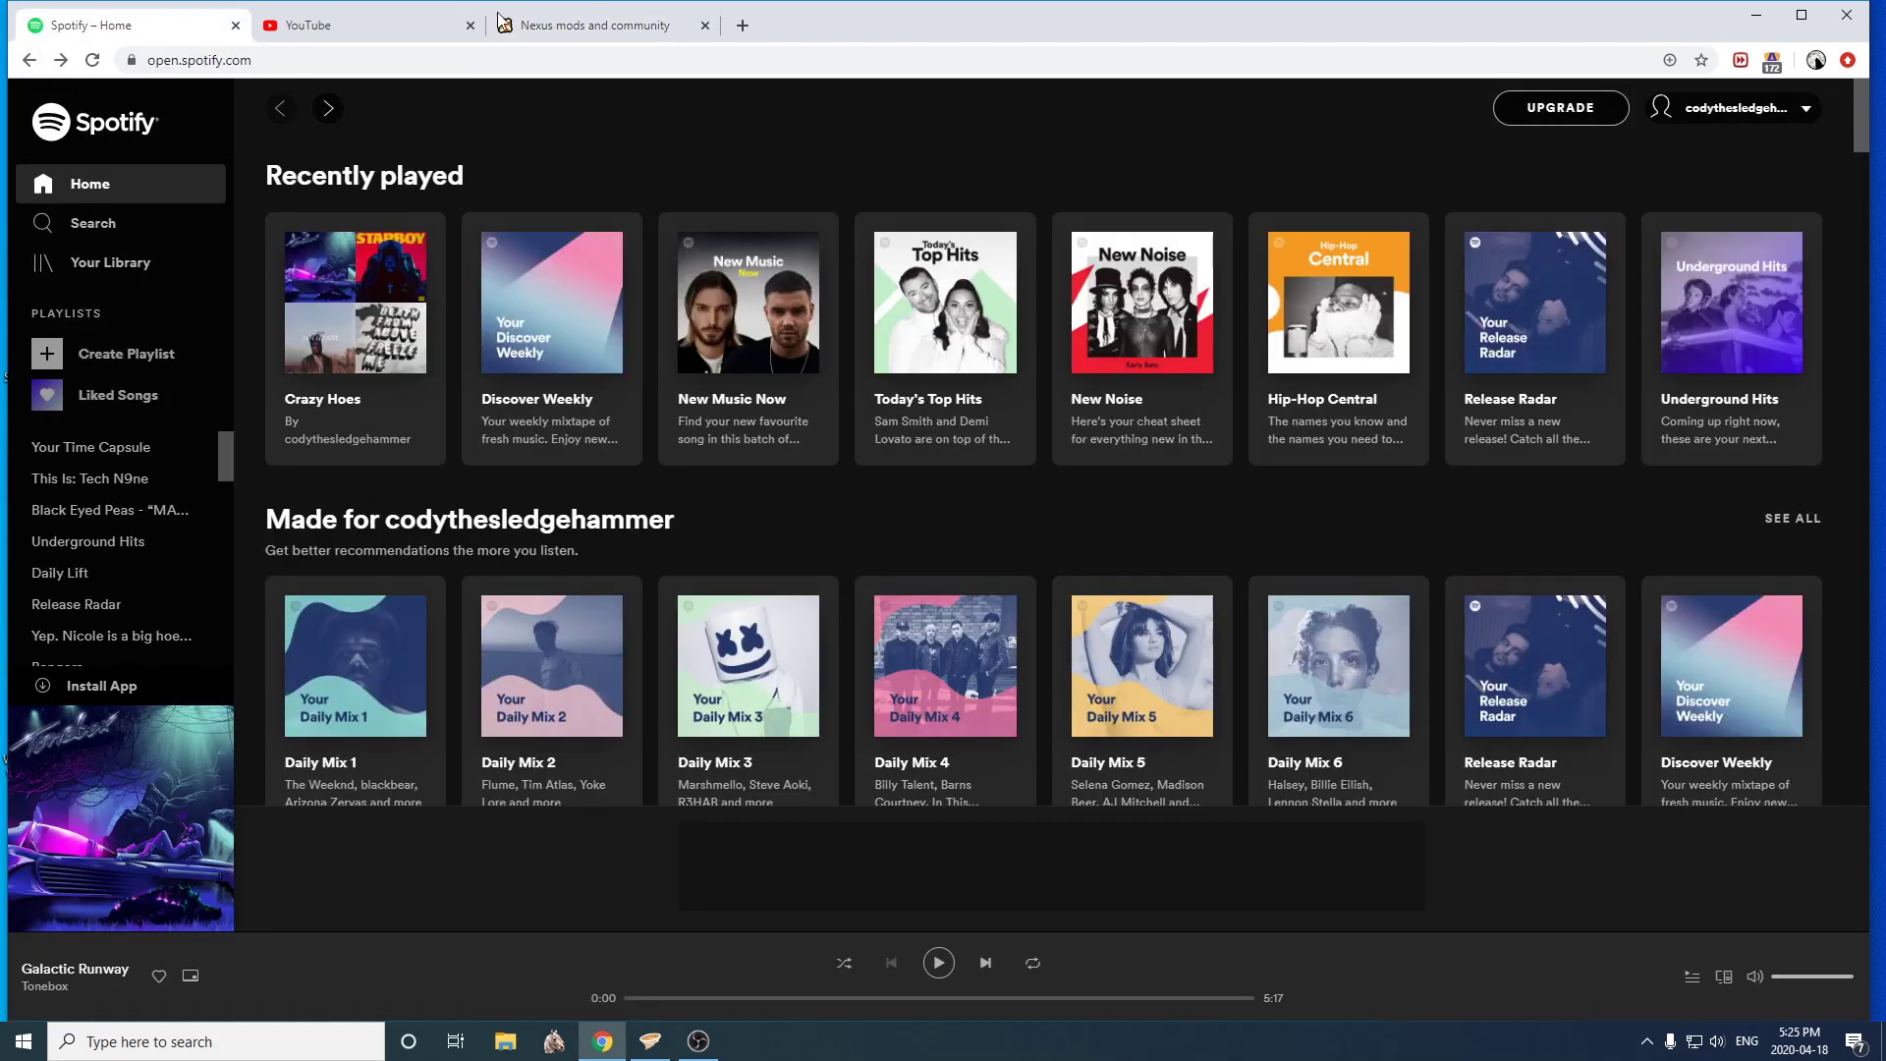
click(503, 22)
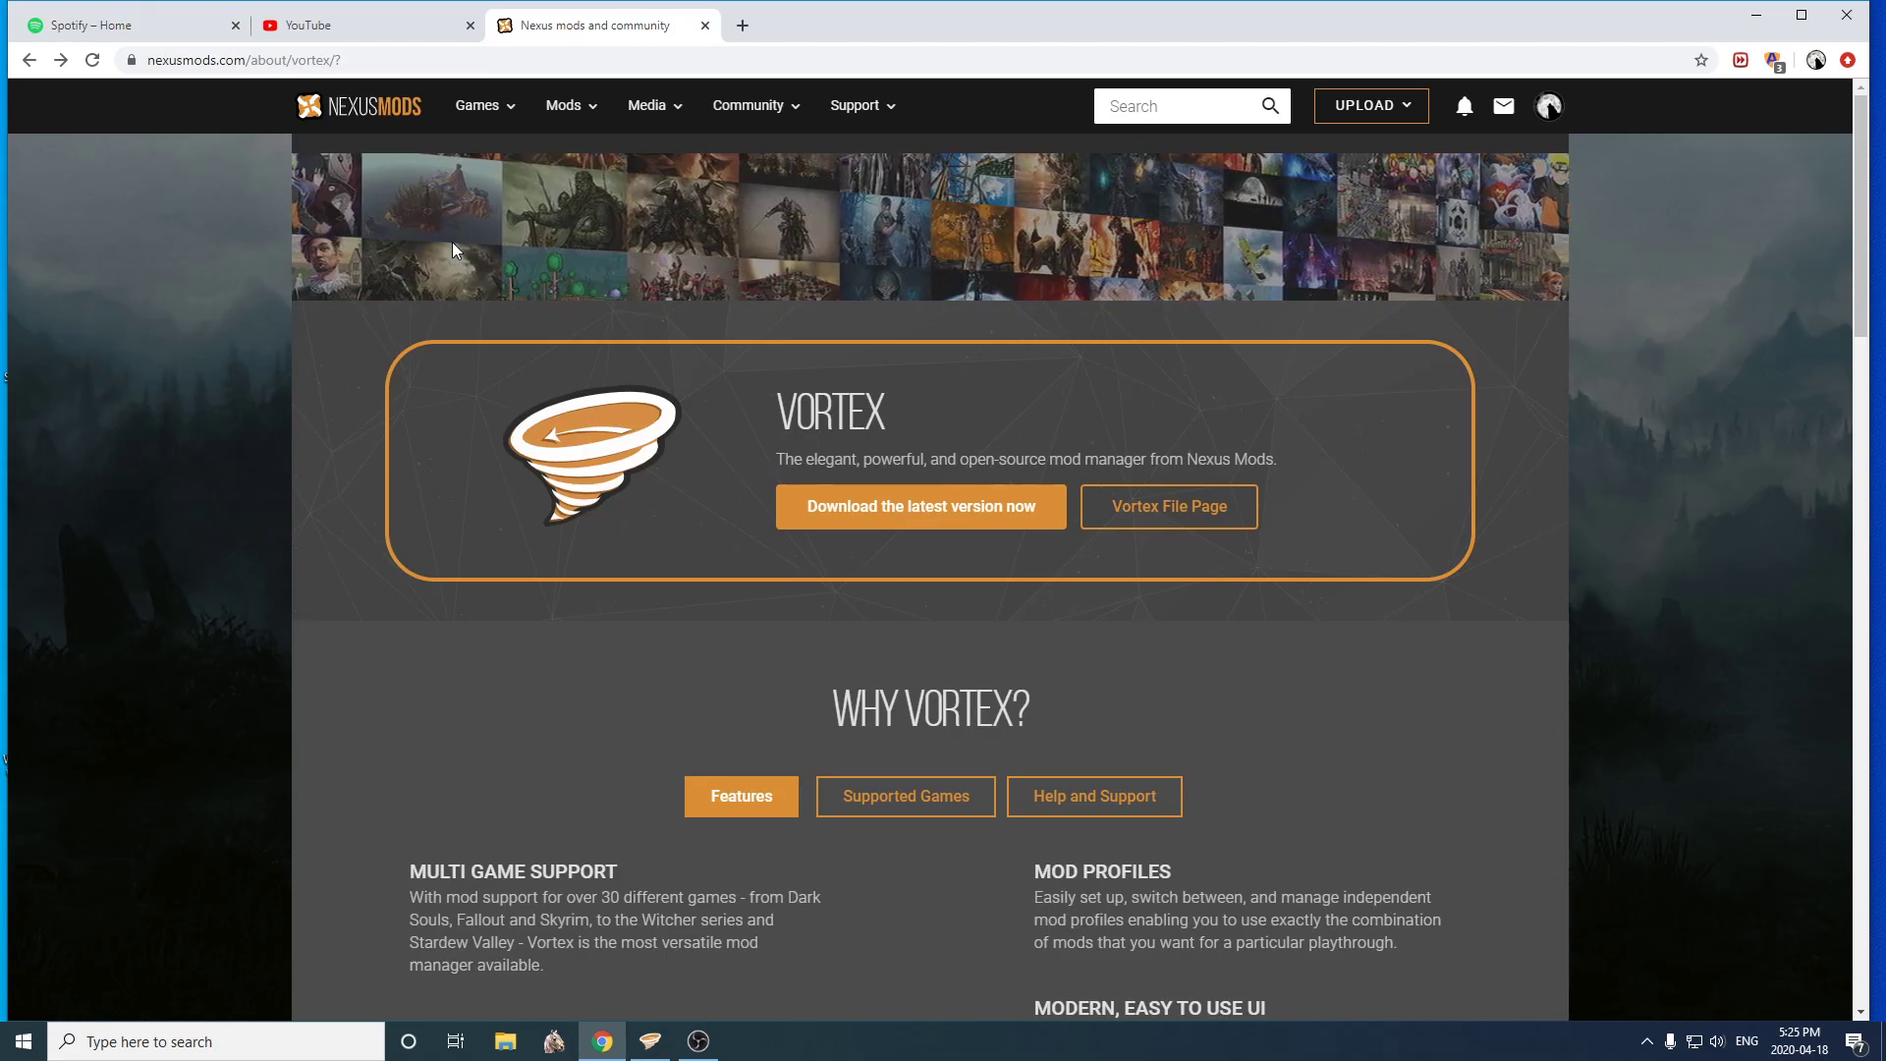
click(31, 63)
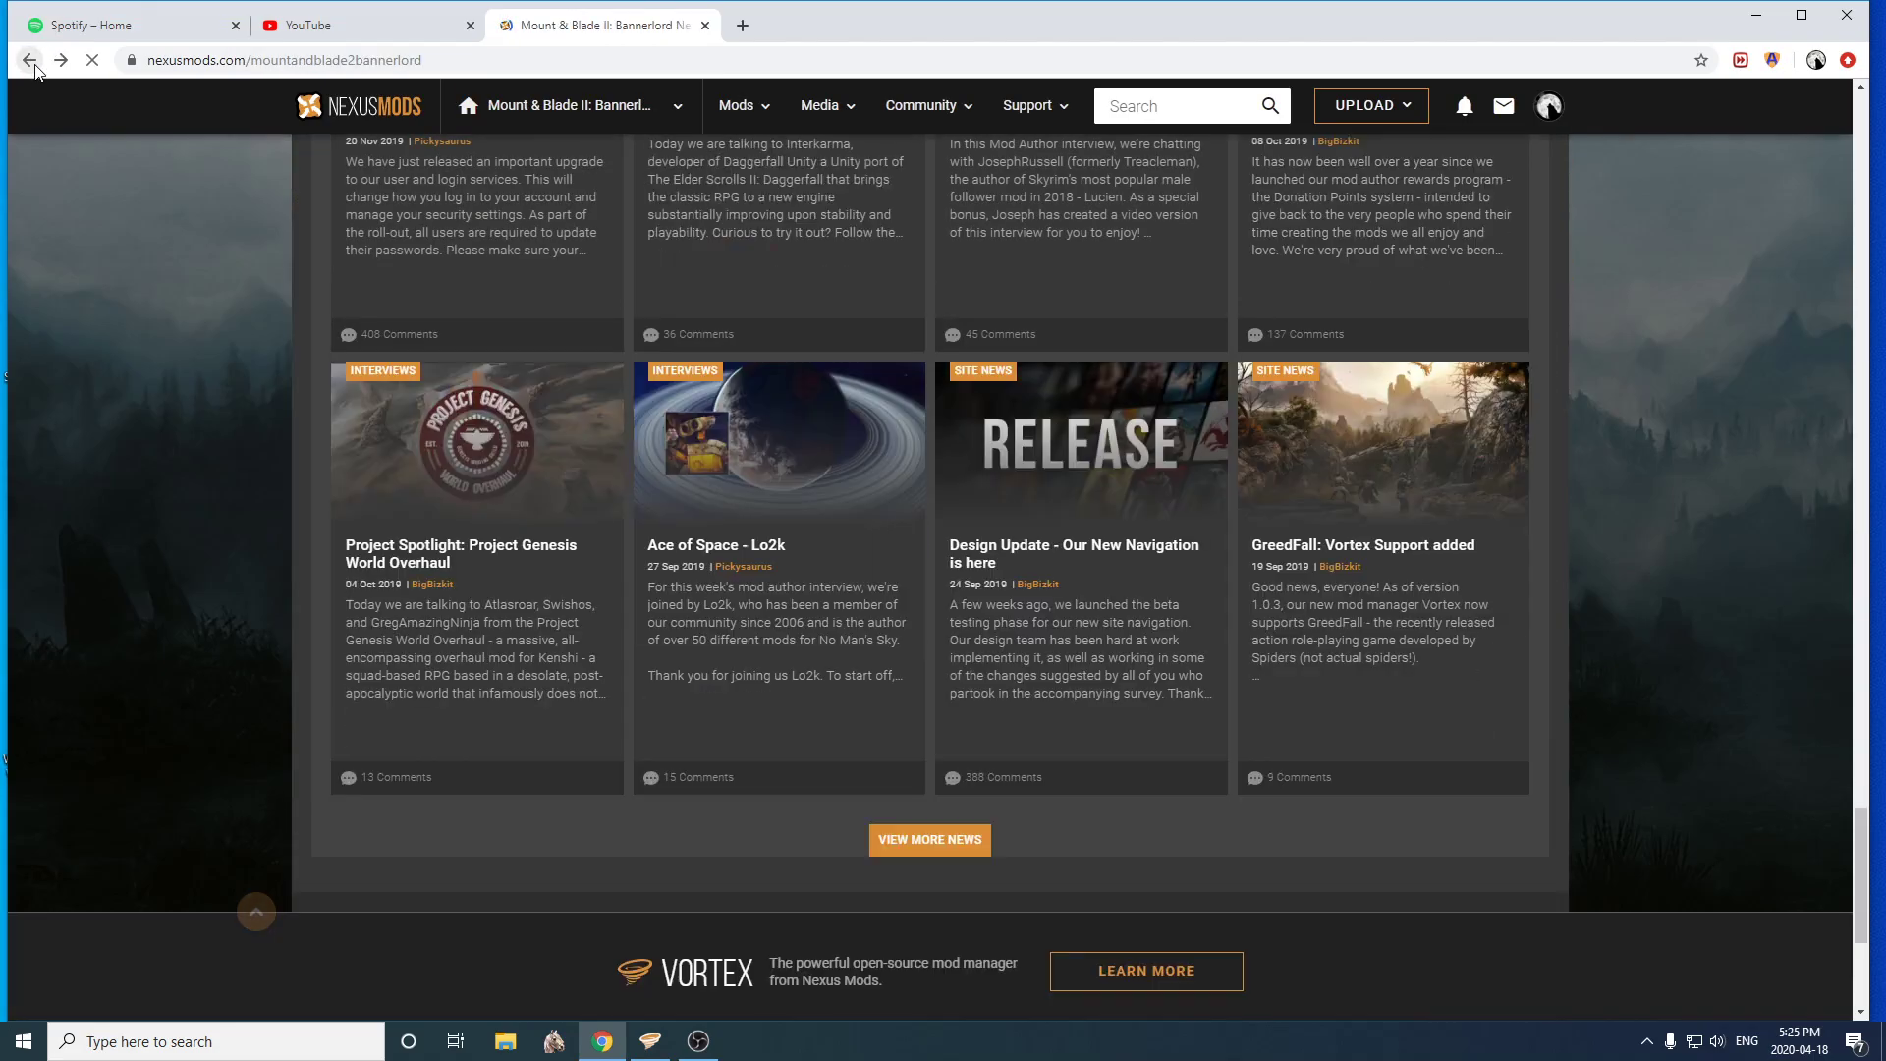
- Open the Vortex information page through the mod manager banner above the Bannerlord page's footer
scroll(707, 436, up, 20)
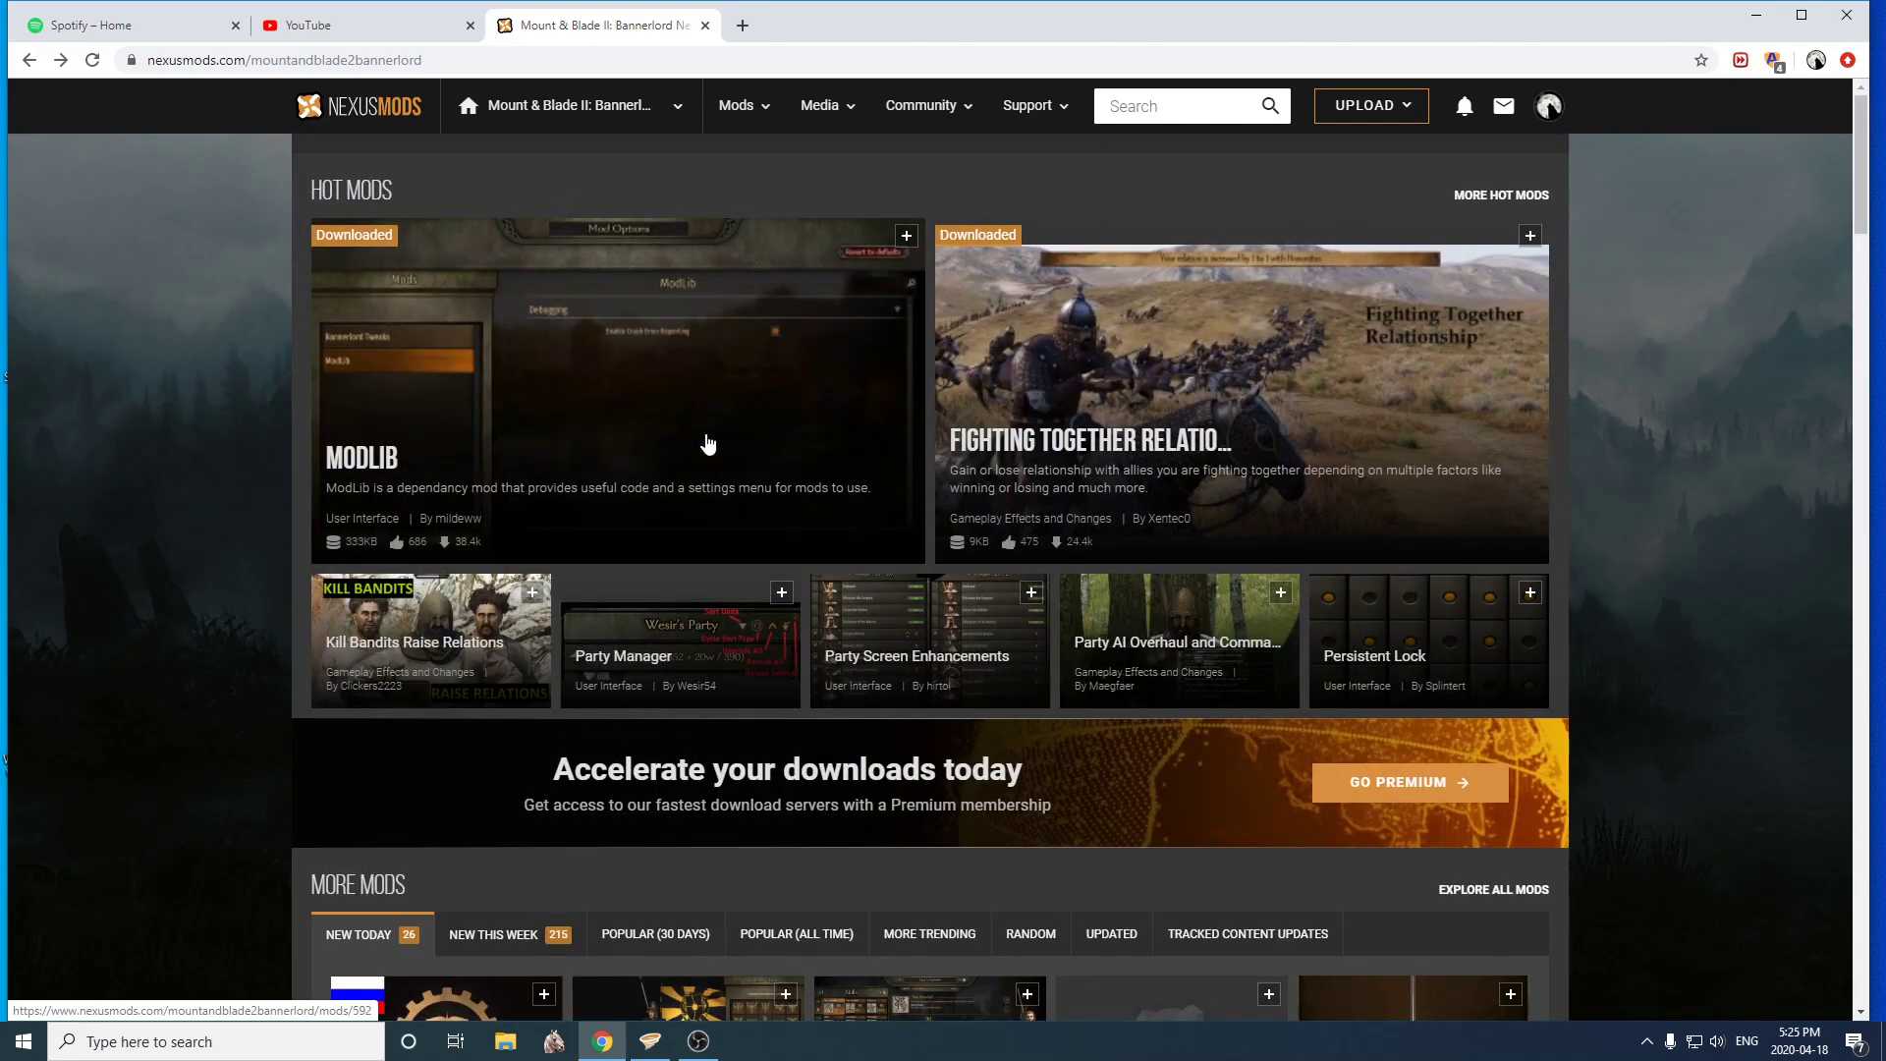
scroll(648, 469, down, 20)
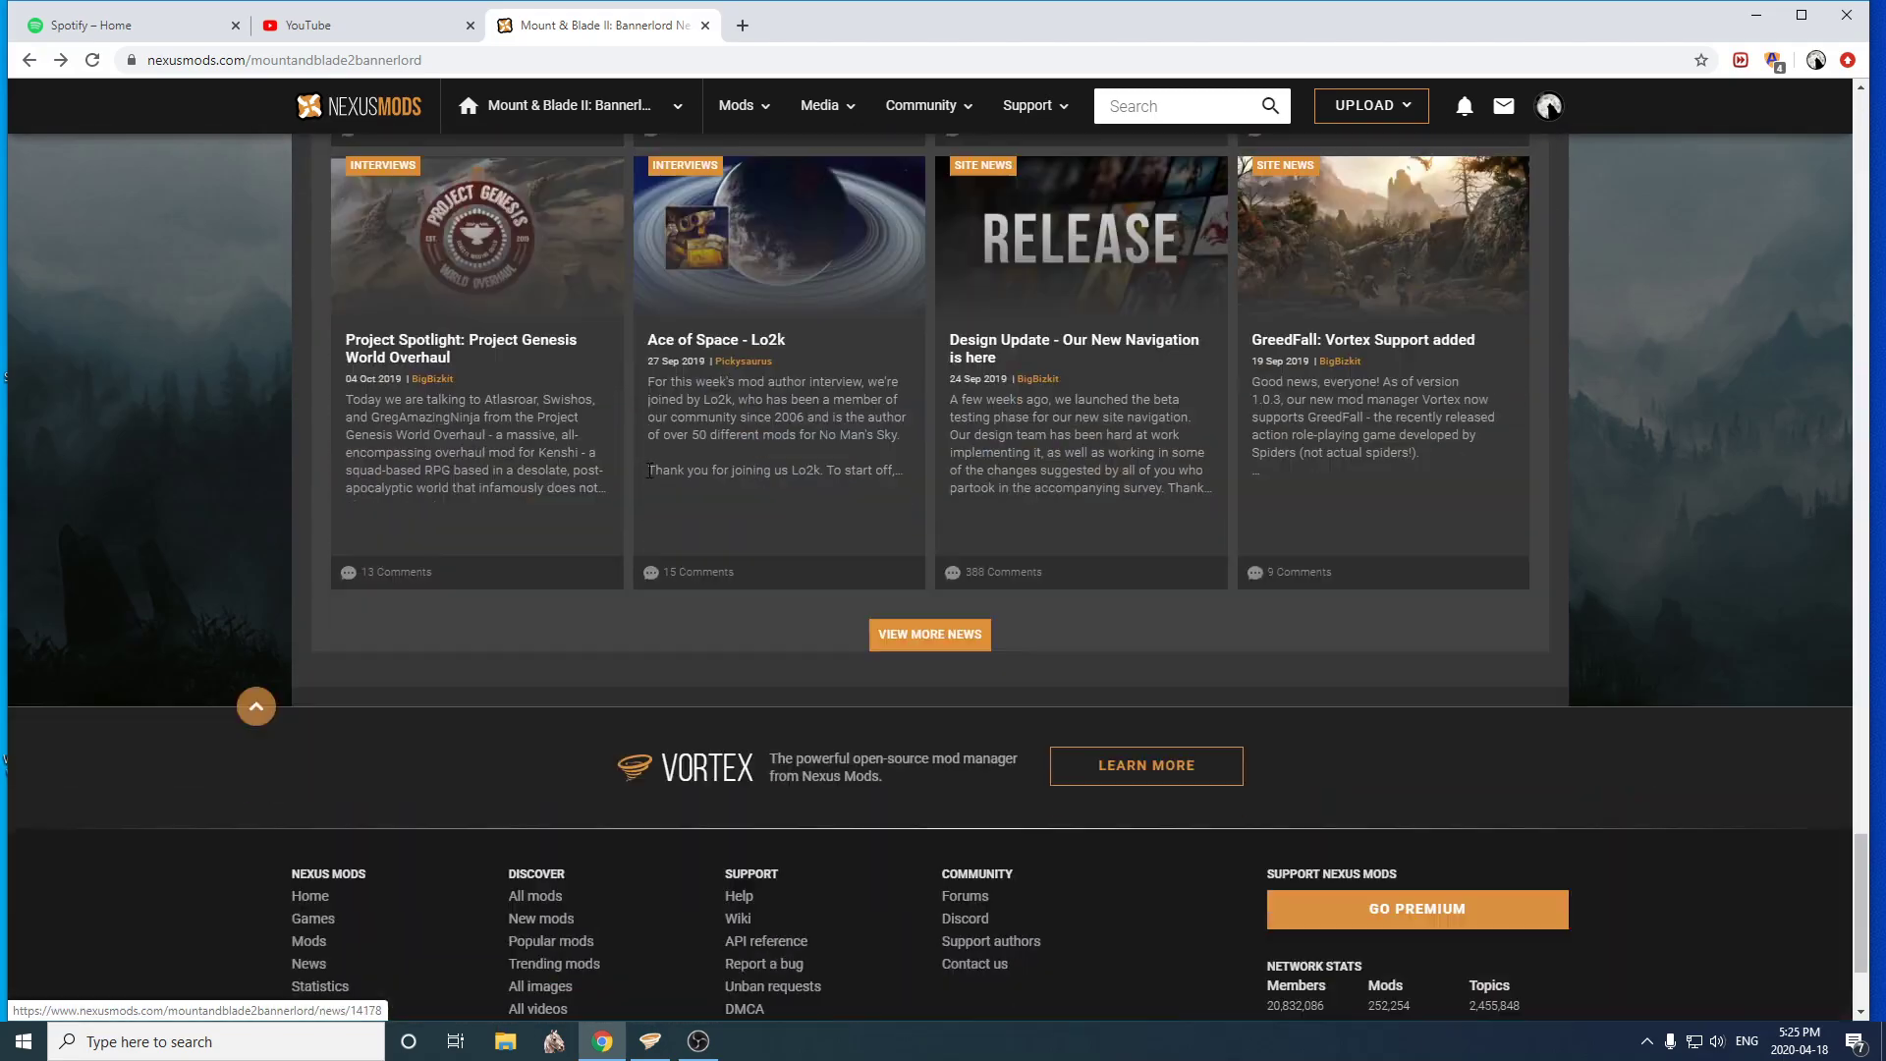
scroll(649, 470, down, 3)
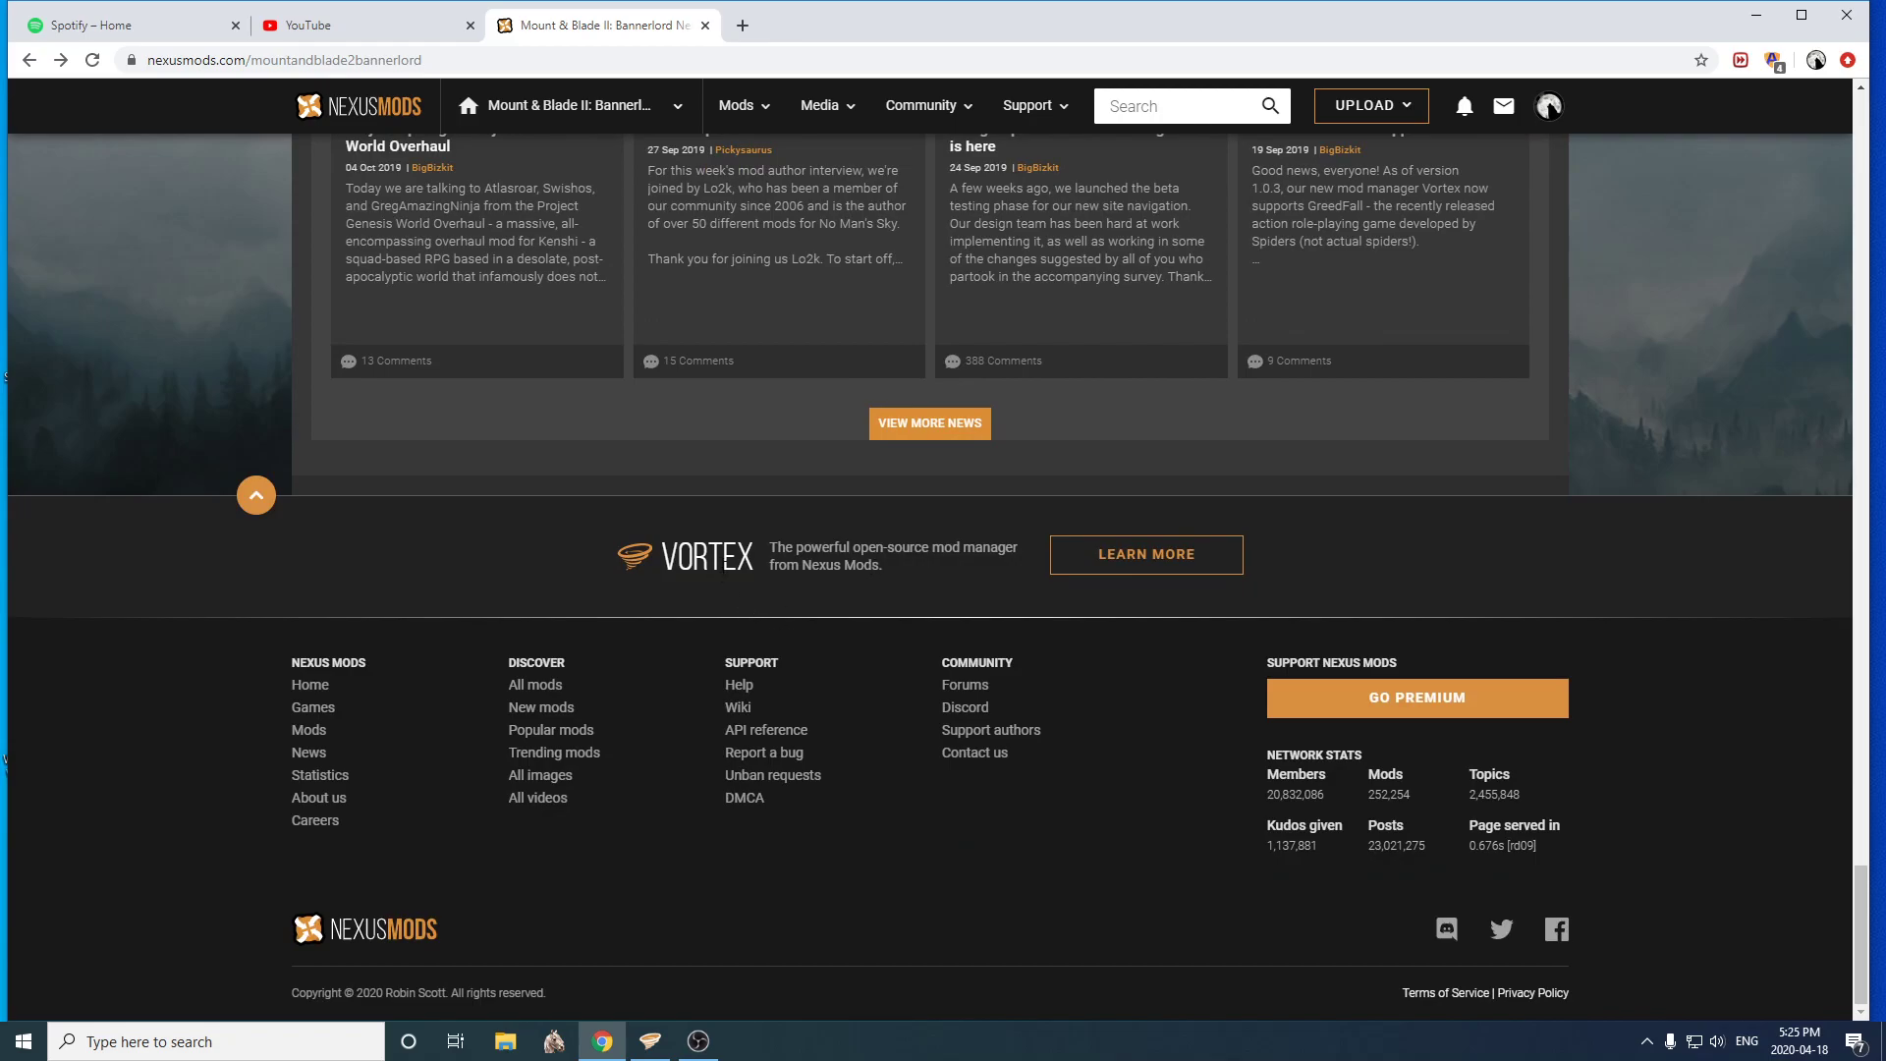
click(1217, 565)
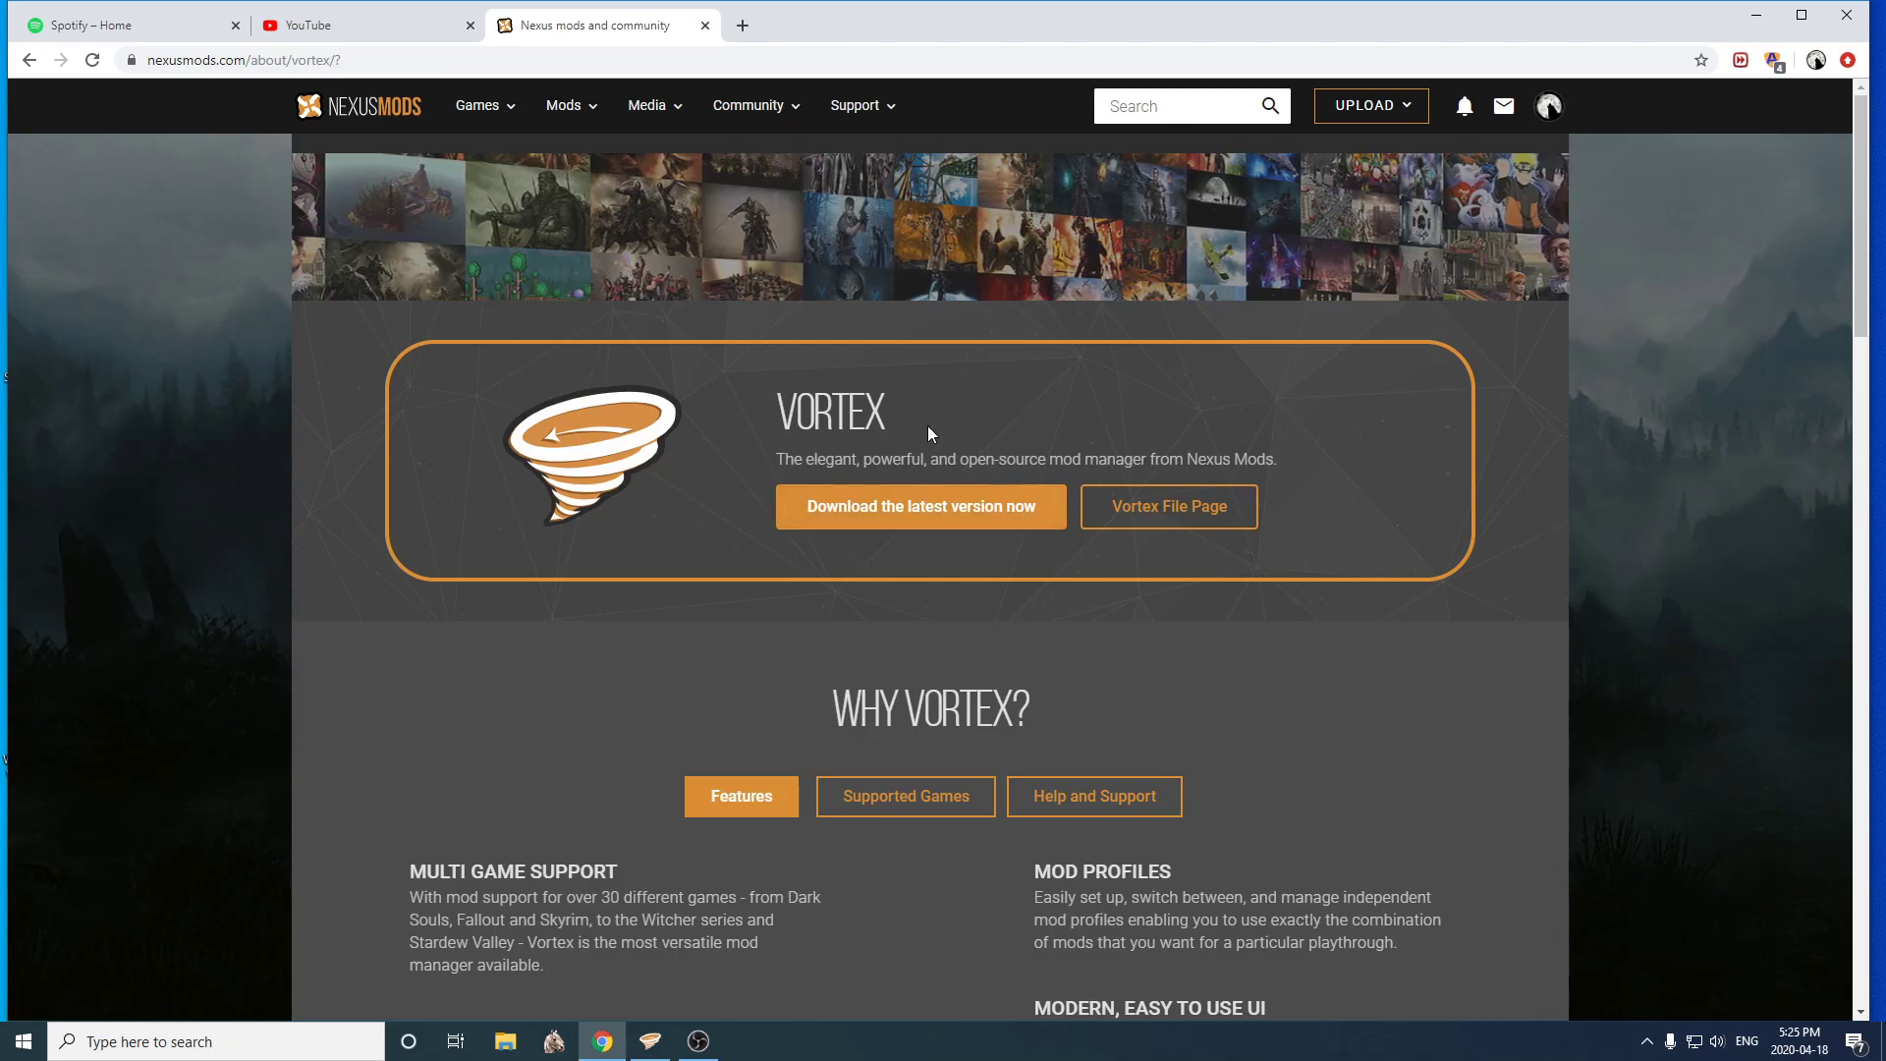
- Go from the Vortex information page to the download files for the latest version
scroll(923, 579, down, 7)
scroll(902, 697, down, 7)
scroll(951, 511, up, 6)
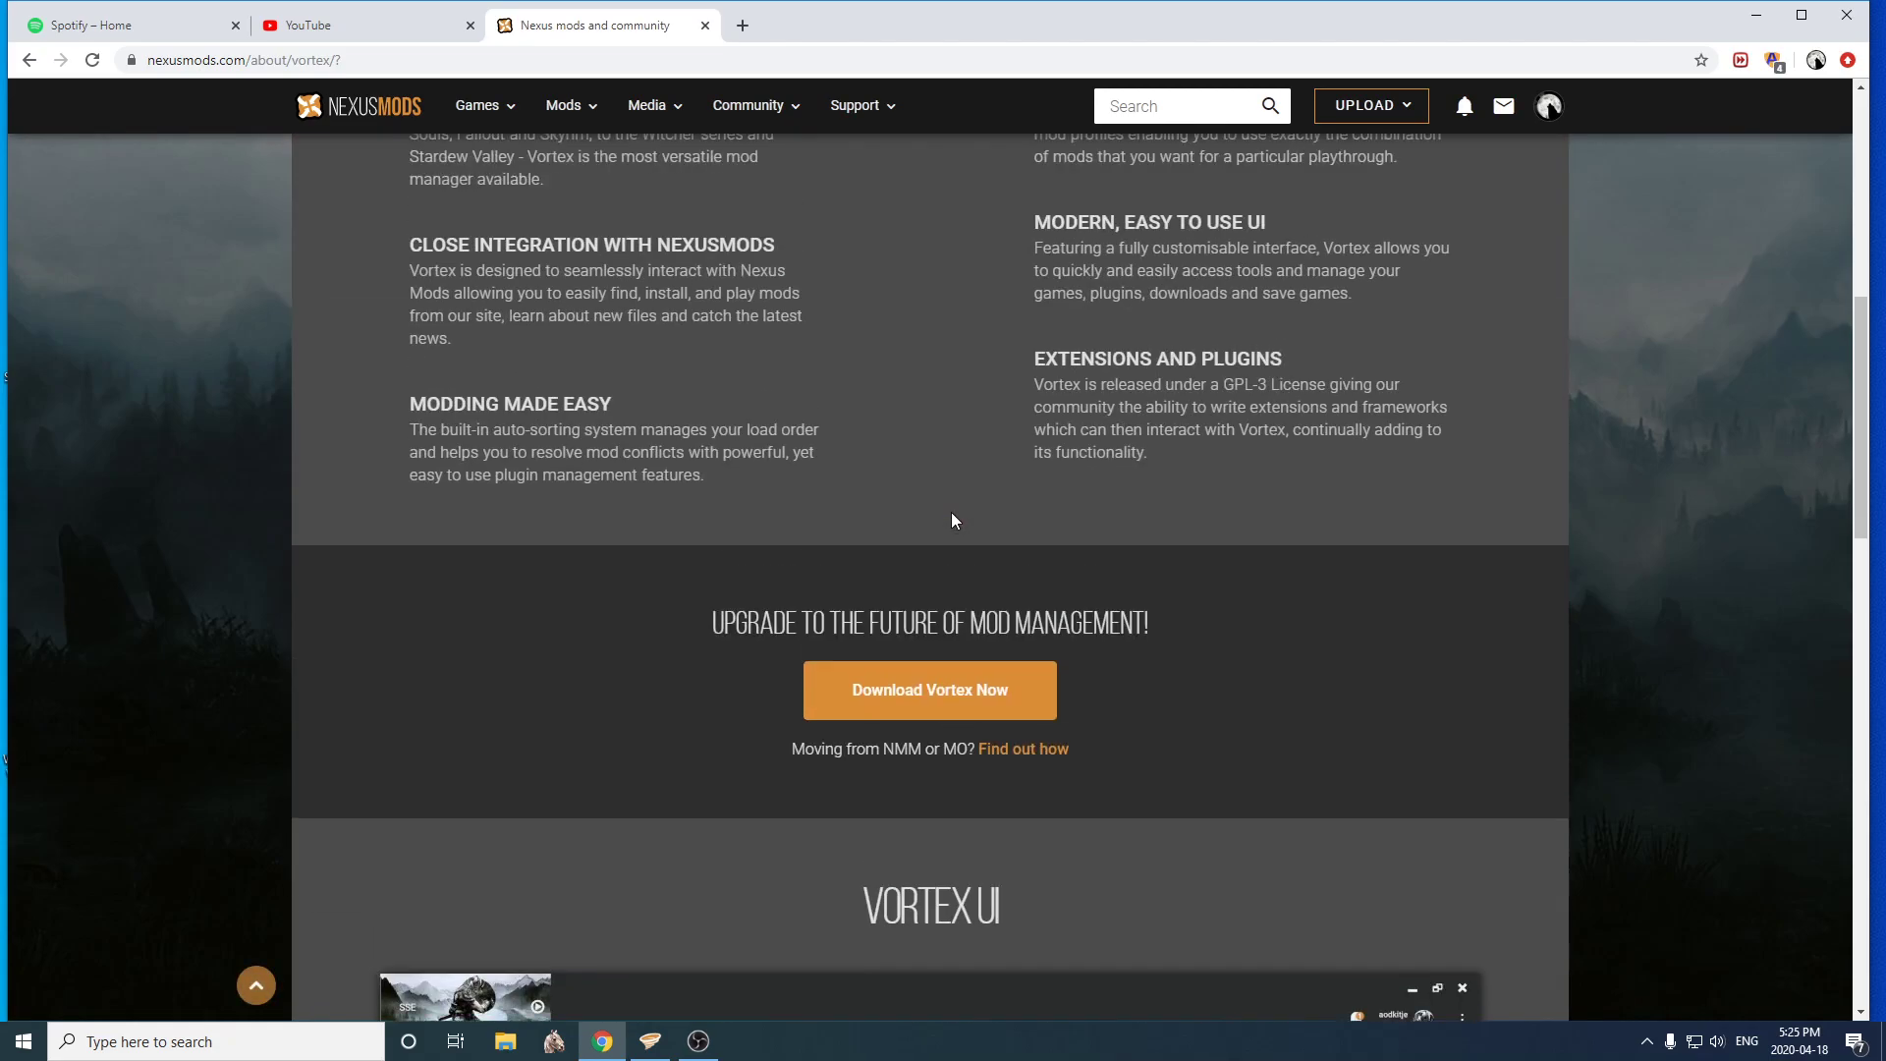
scroll(945, 639, up, 8)
scroll(921, 707, up, 1)
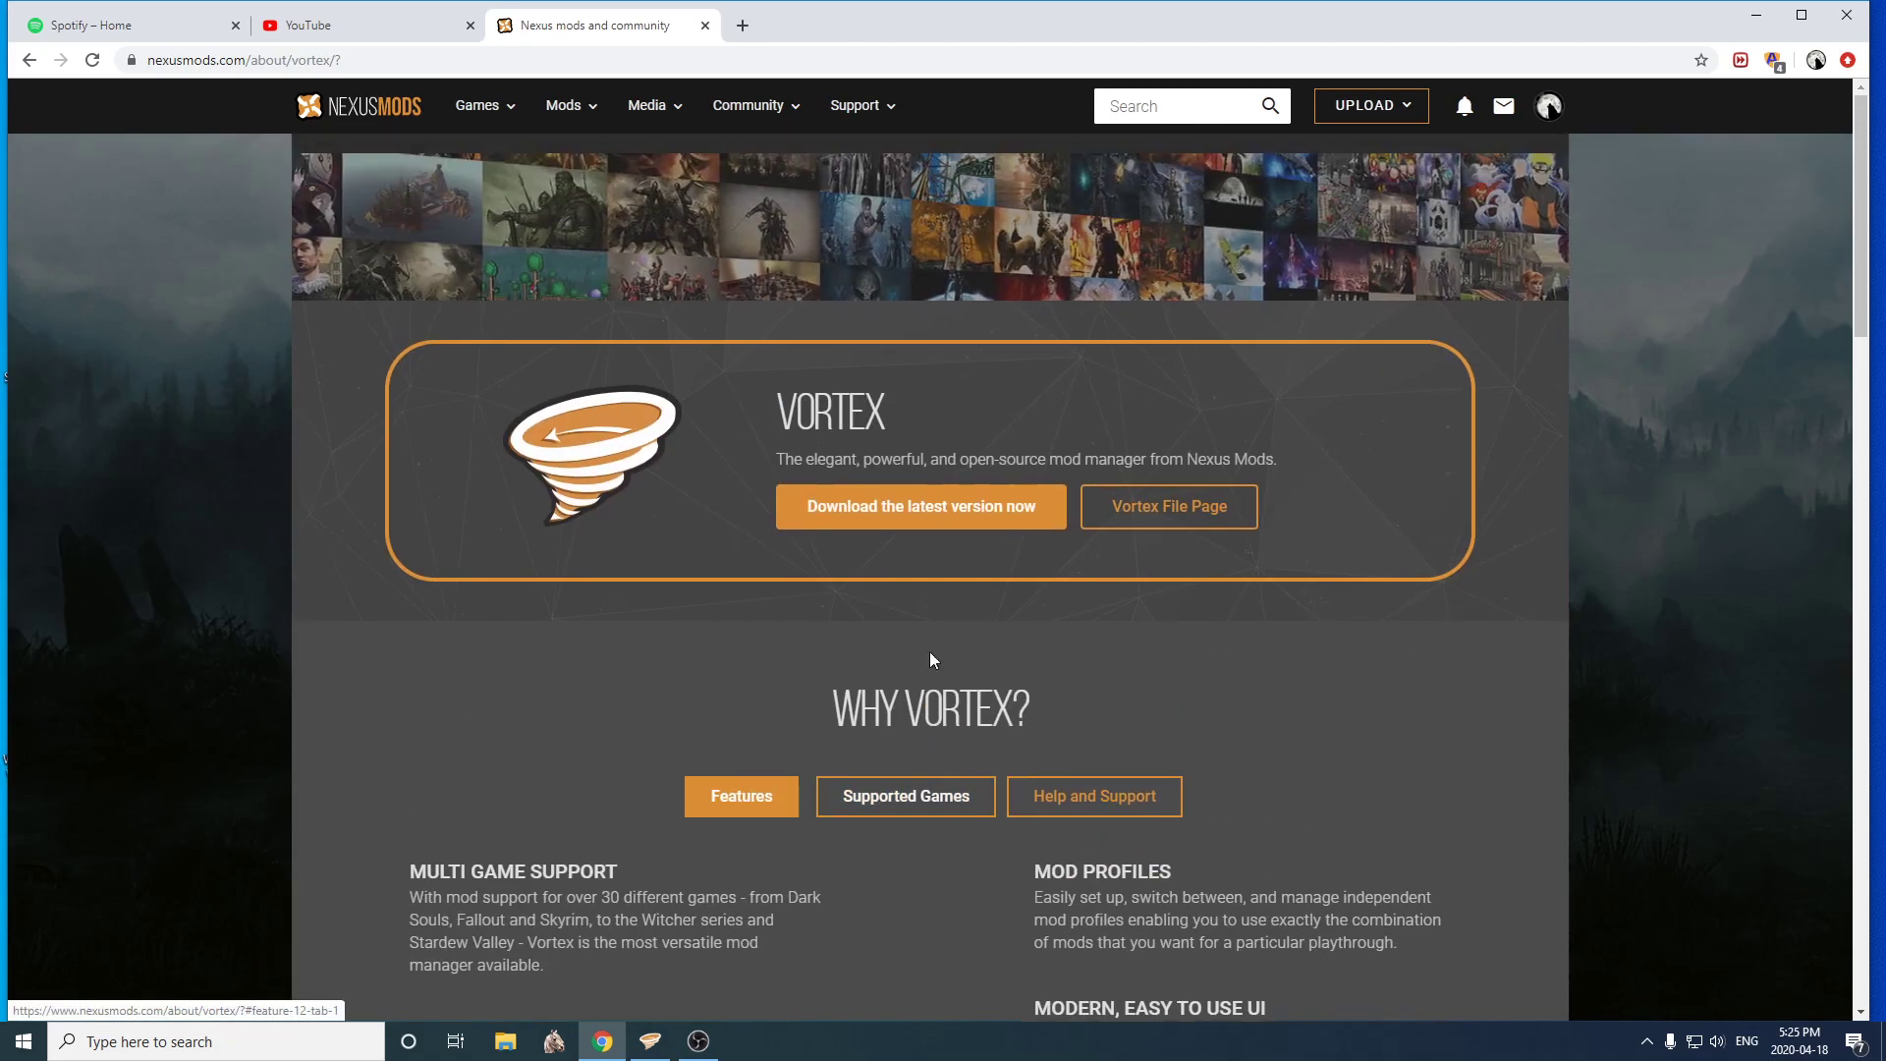
click(1029, 510)
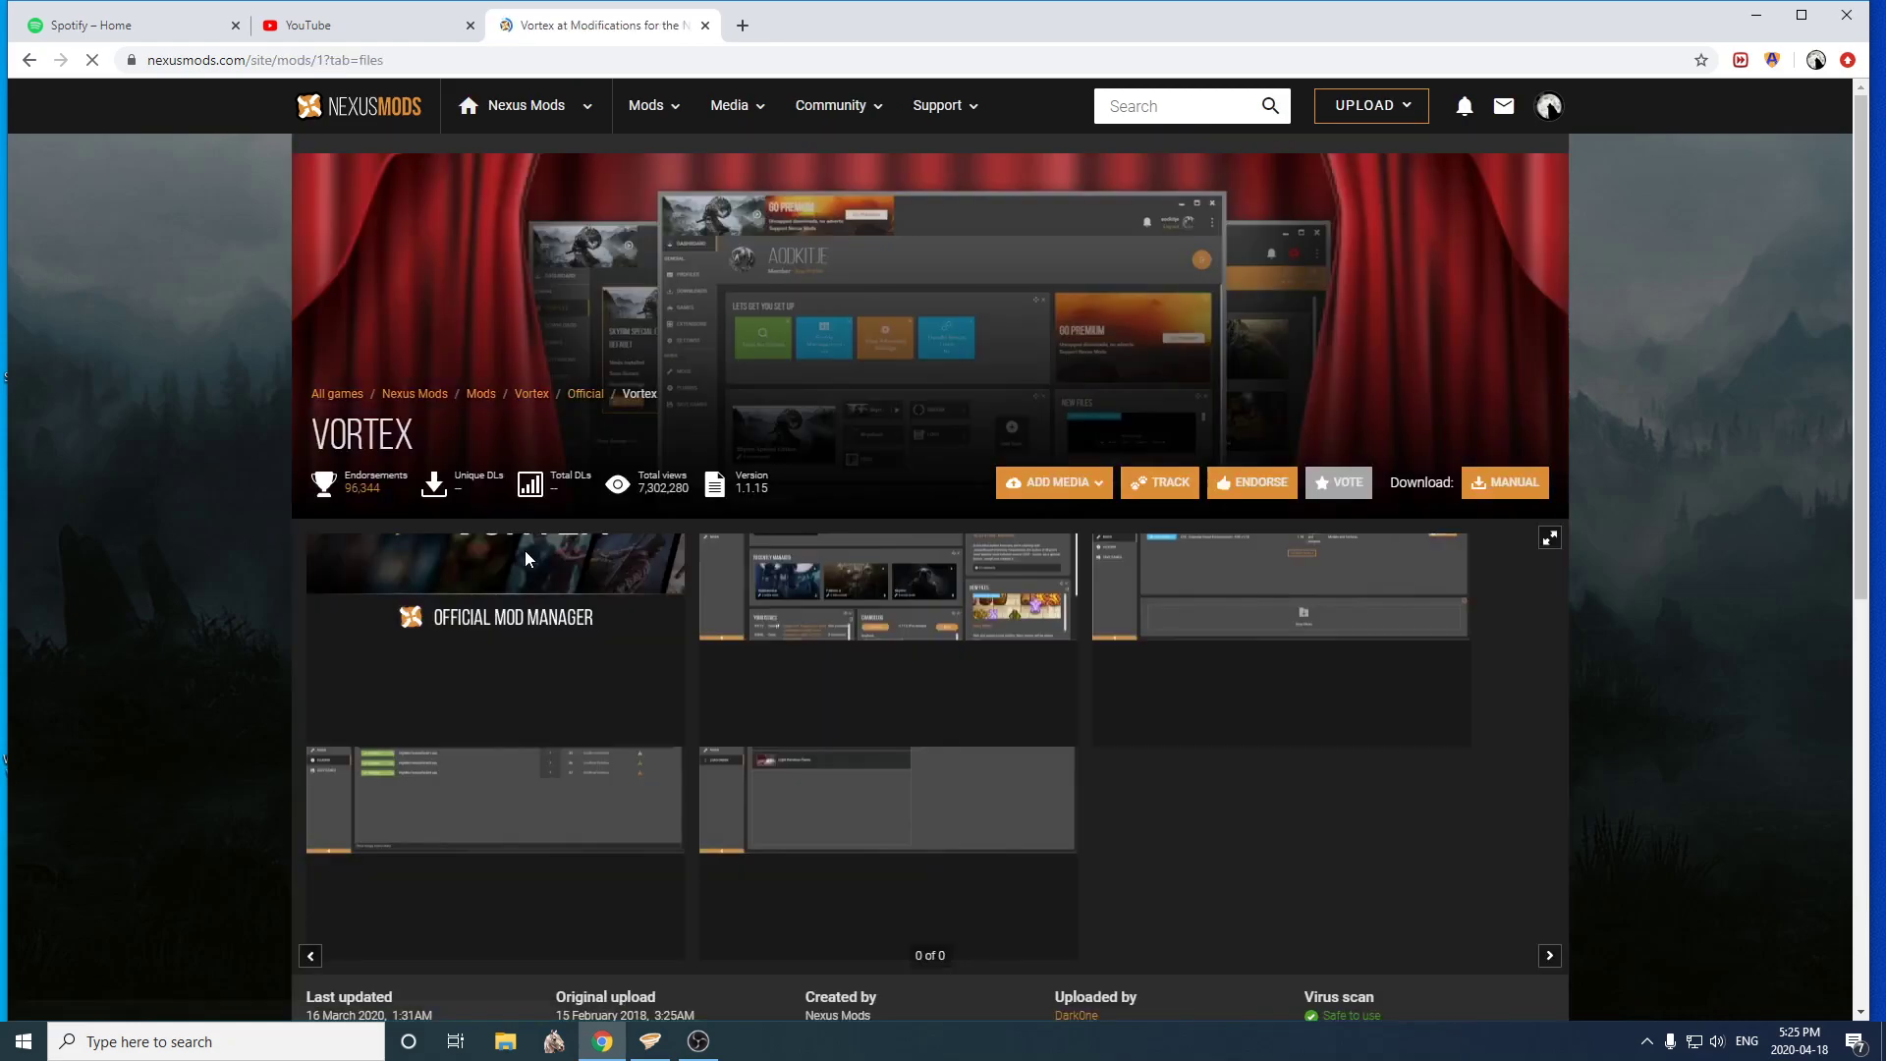
- Start the free slow download of the one-click Vortex installer listed under the main files
scroll(873, 440, down, 3)
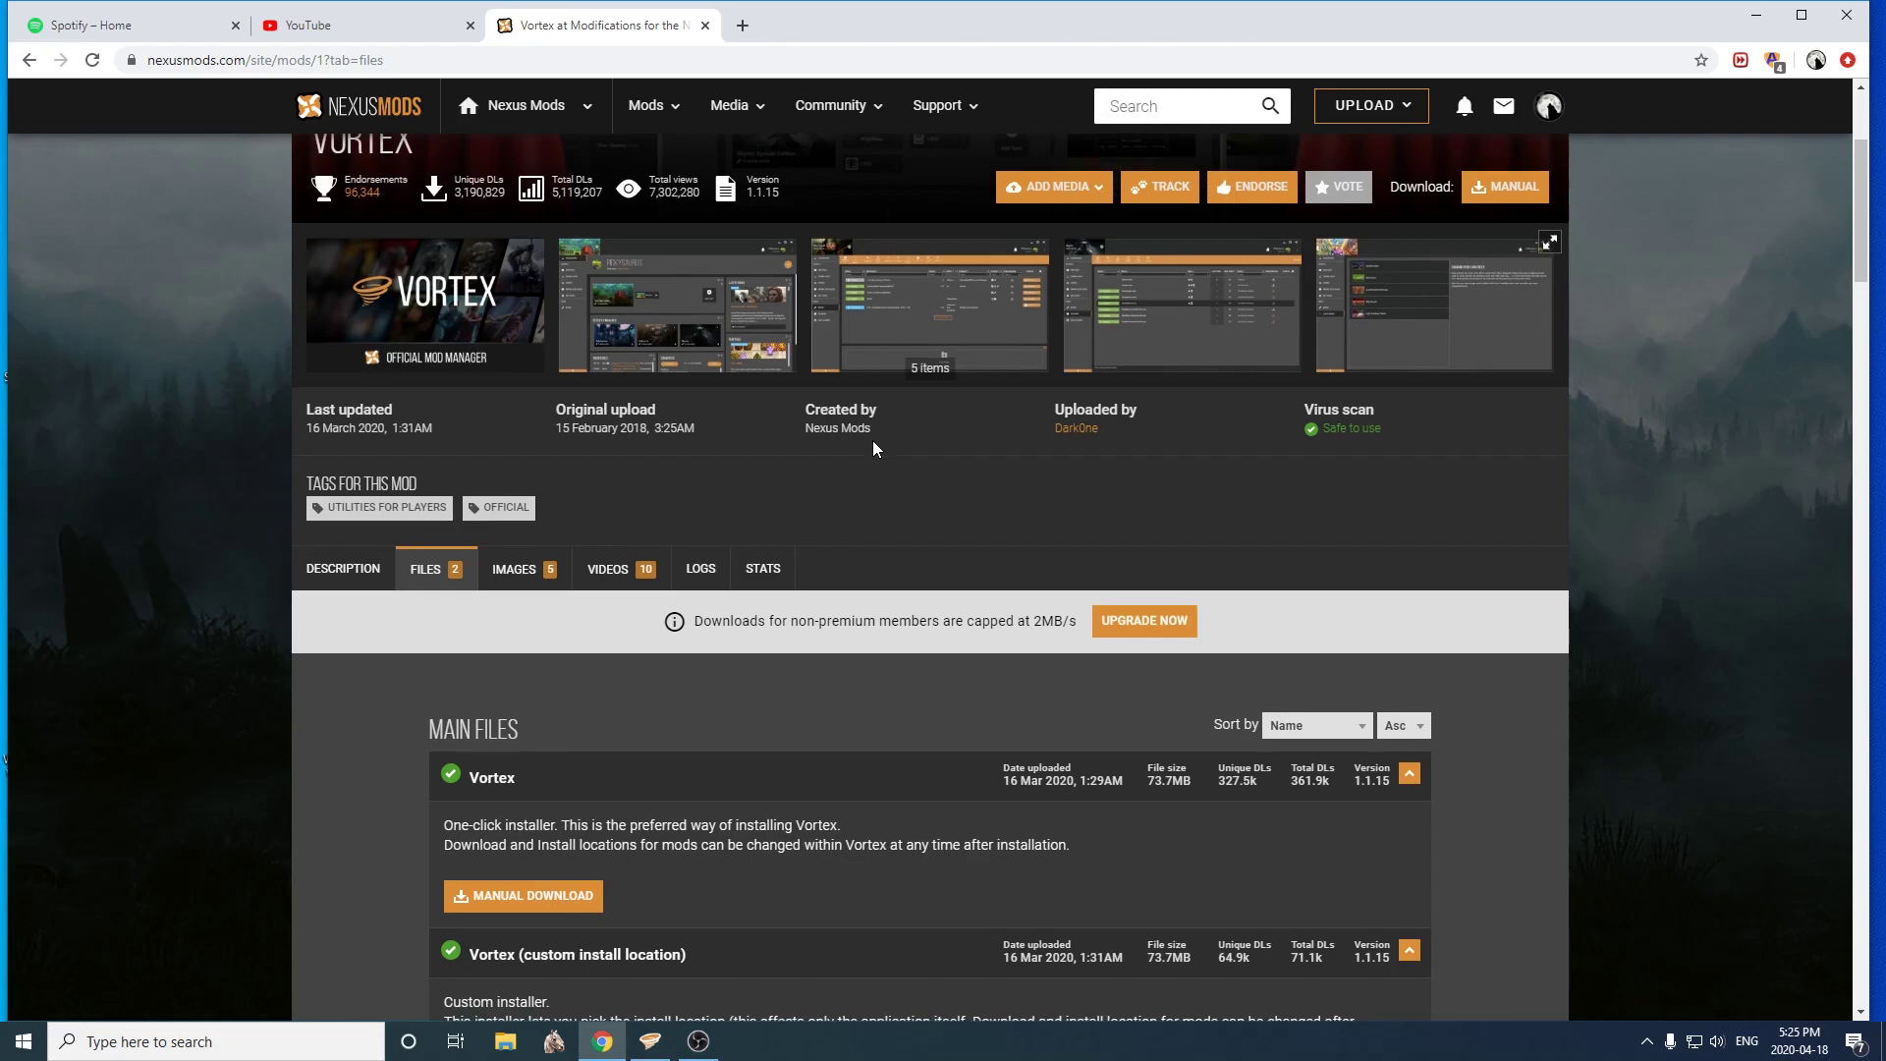
scroll(871, 442, down, 3)
click(256, 985)
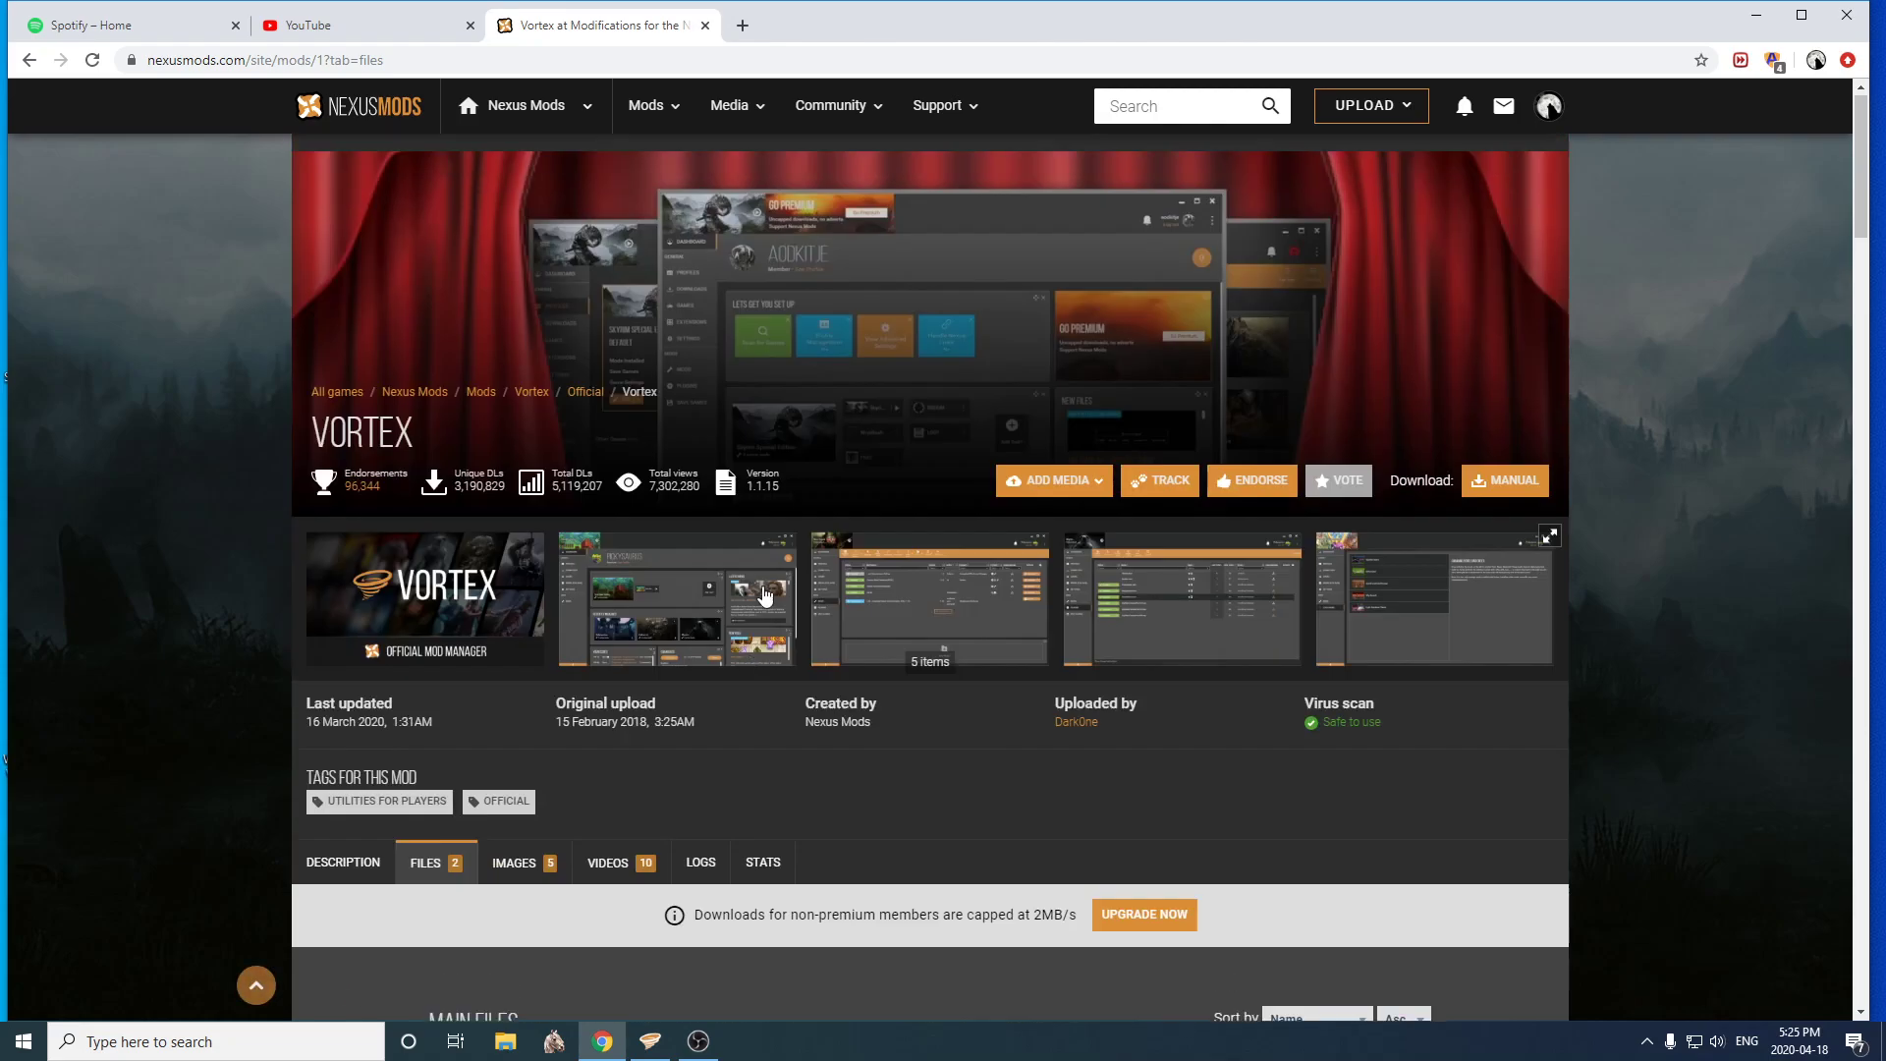
scroll(288, 654, down, 6)
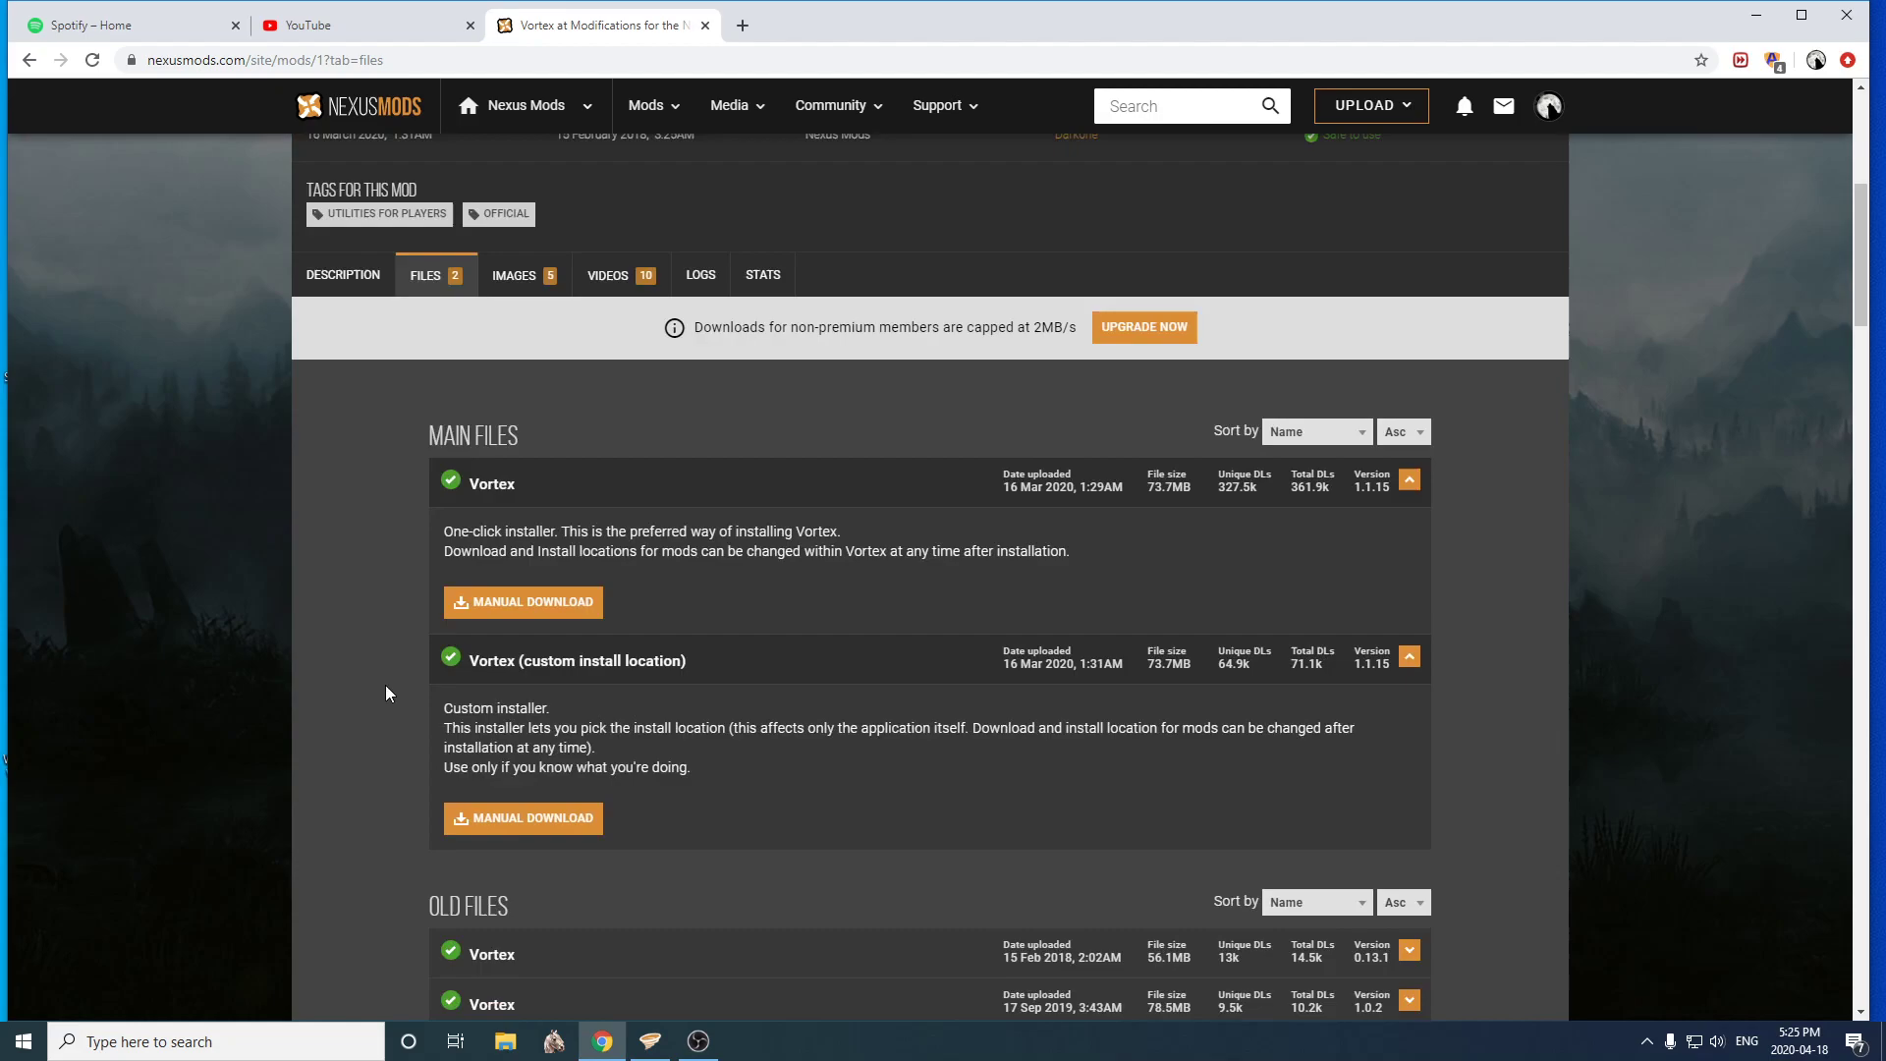
click(575, 603)
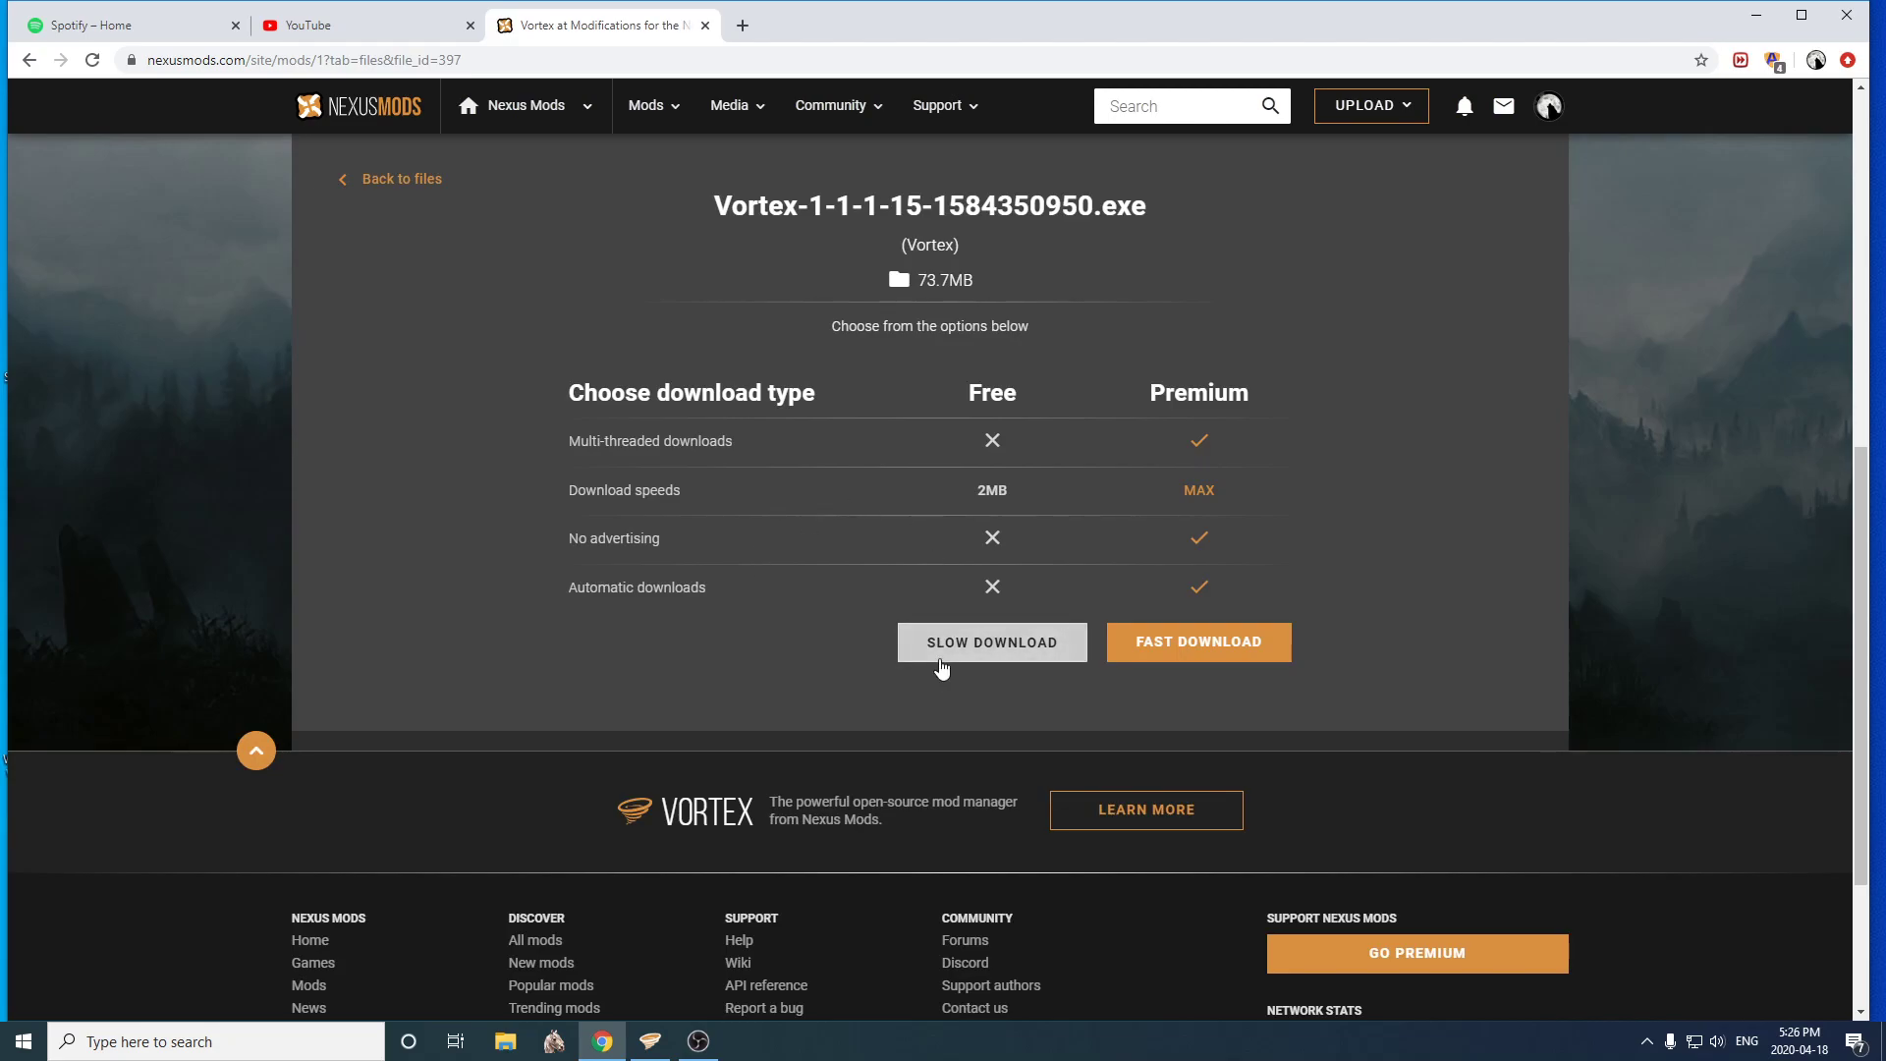
click(941, 656)
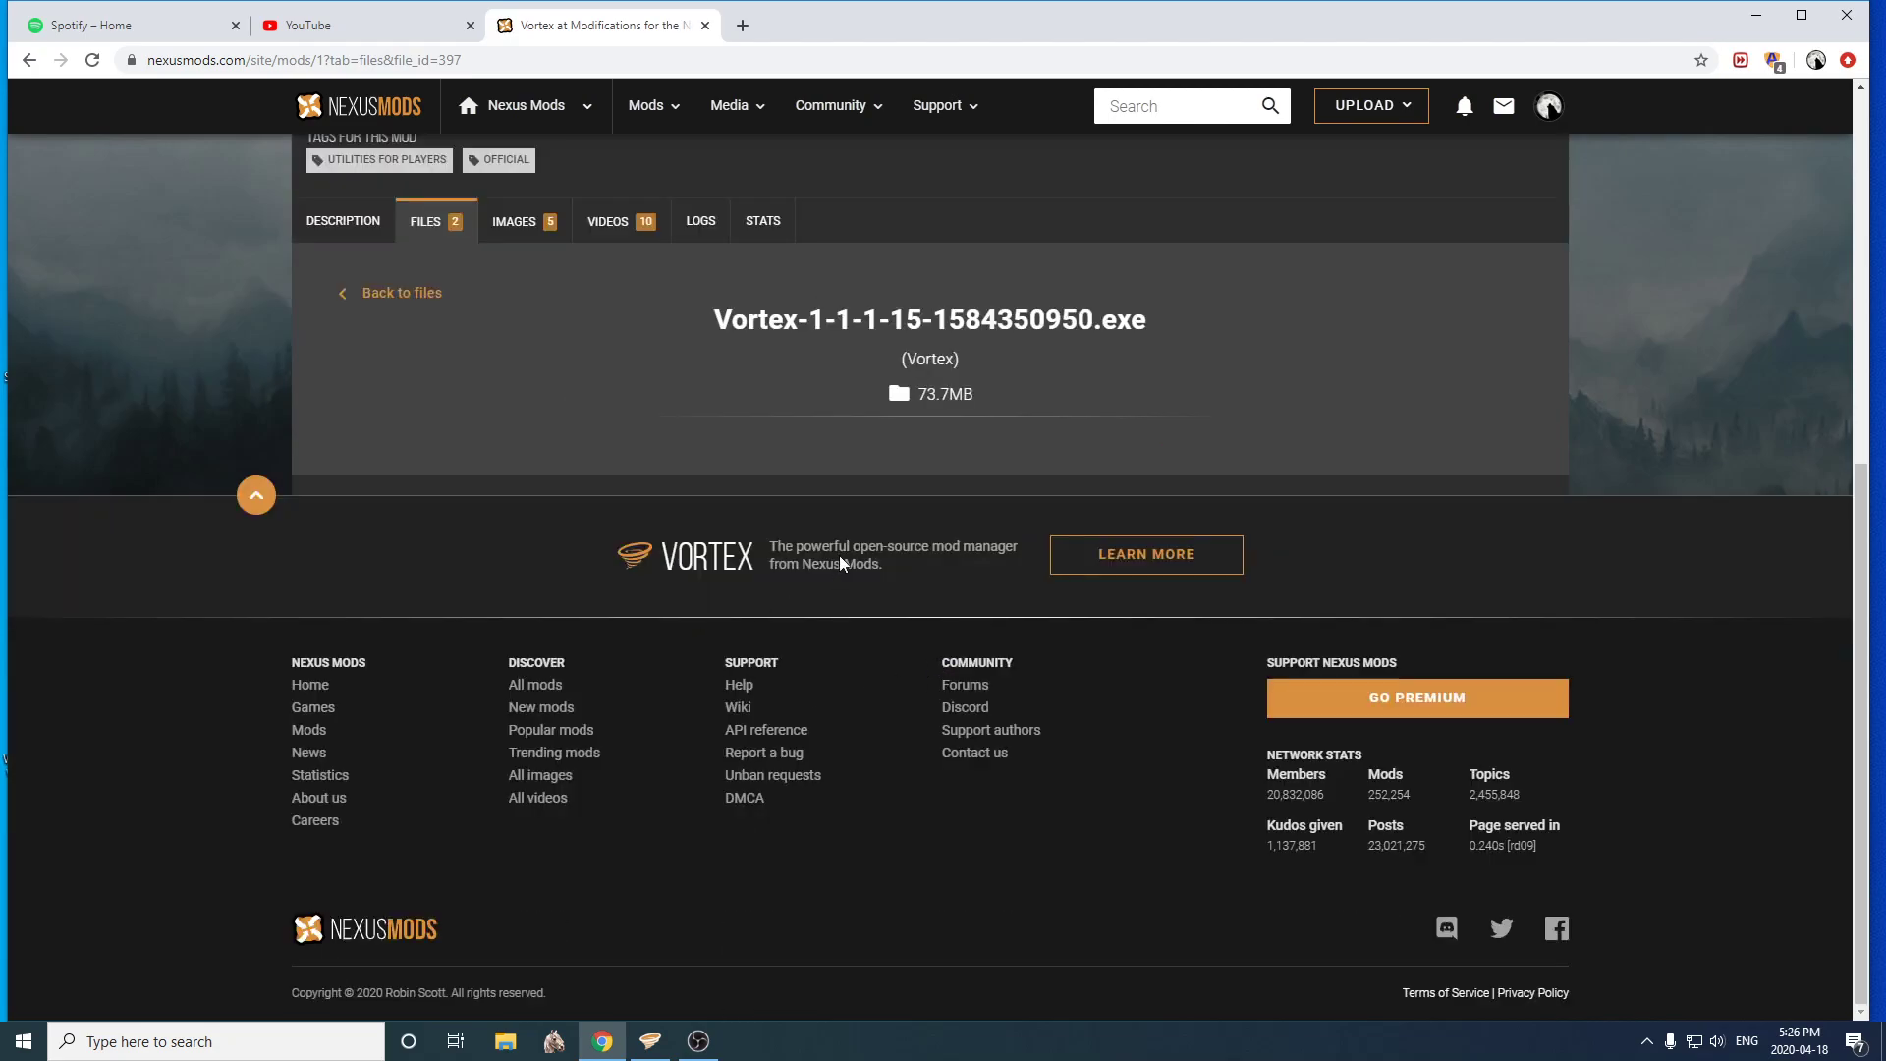
- Switch to Vortex, look through the list of installed Bannerlord mods, and minimize it again
click(650, 1041)
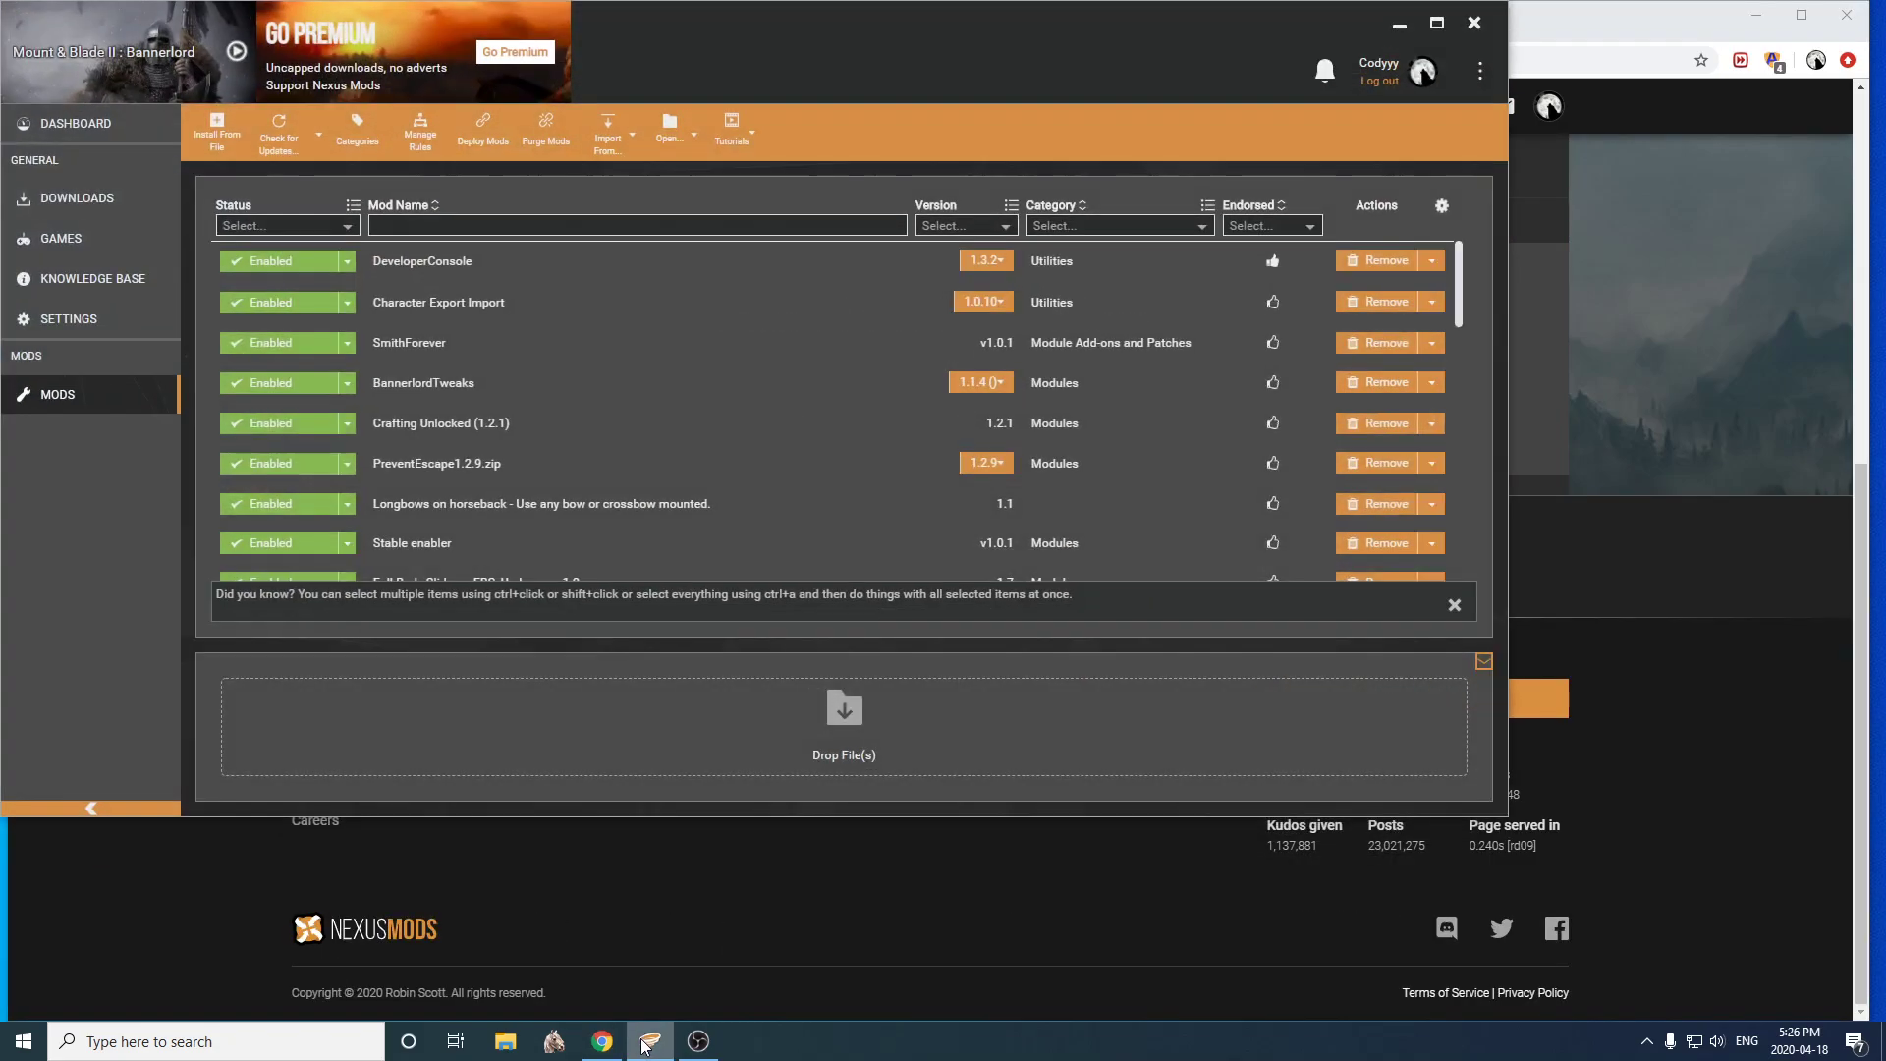
scroll(695, 468, down, 10)
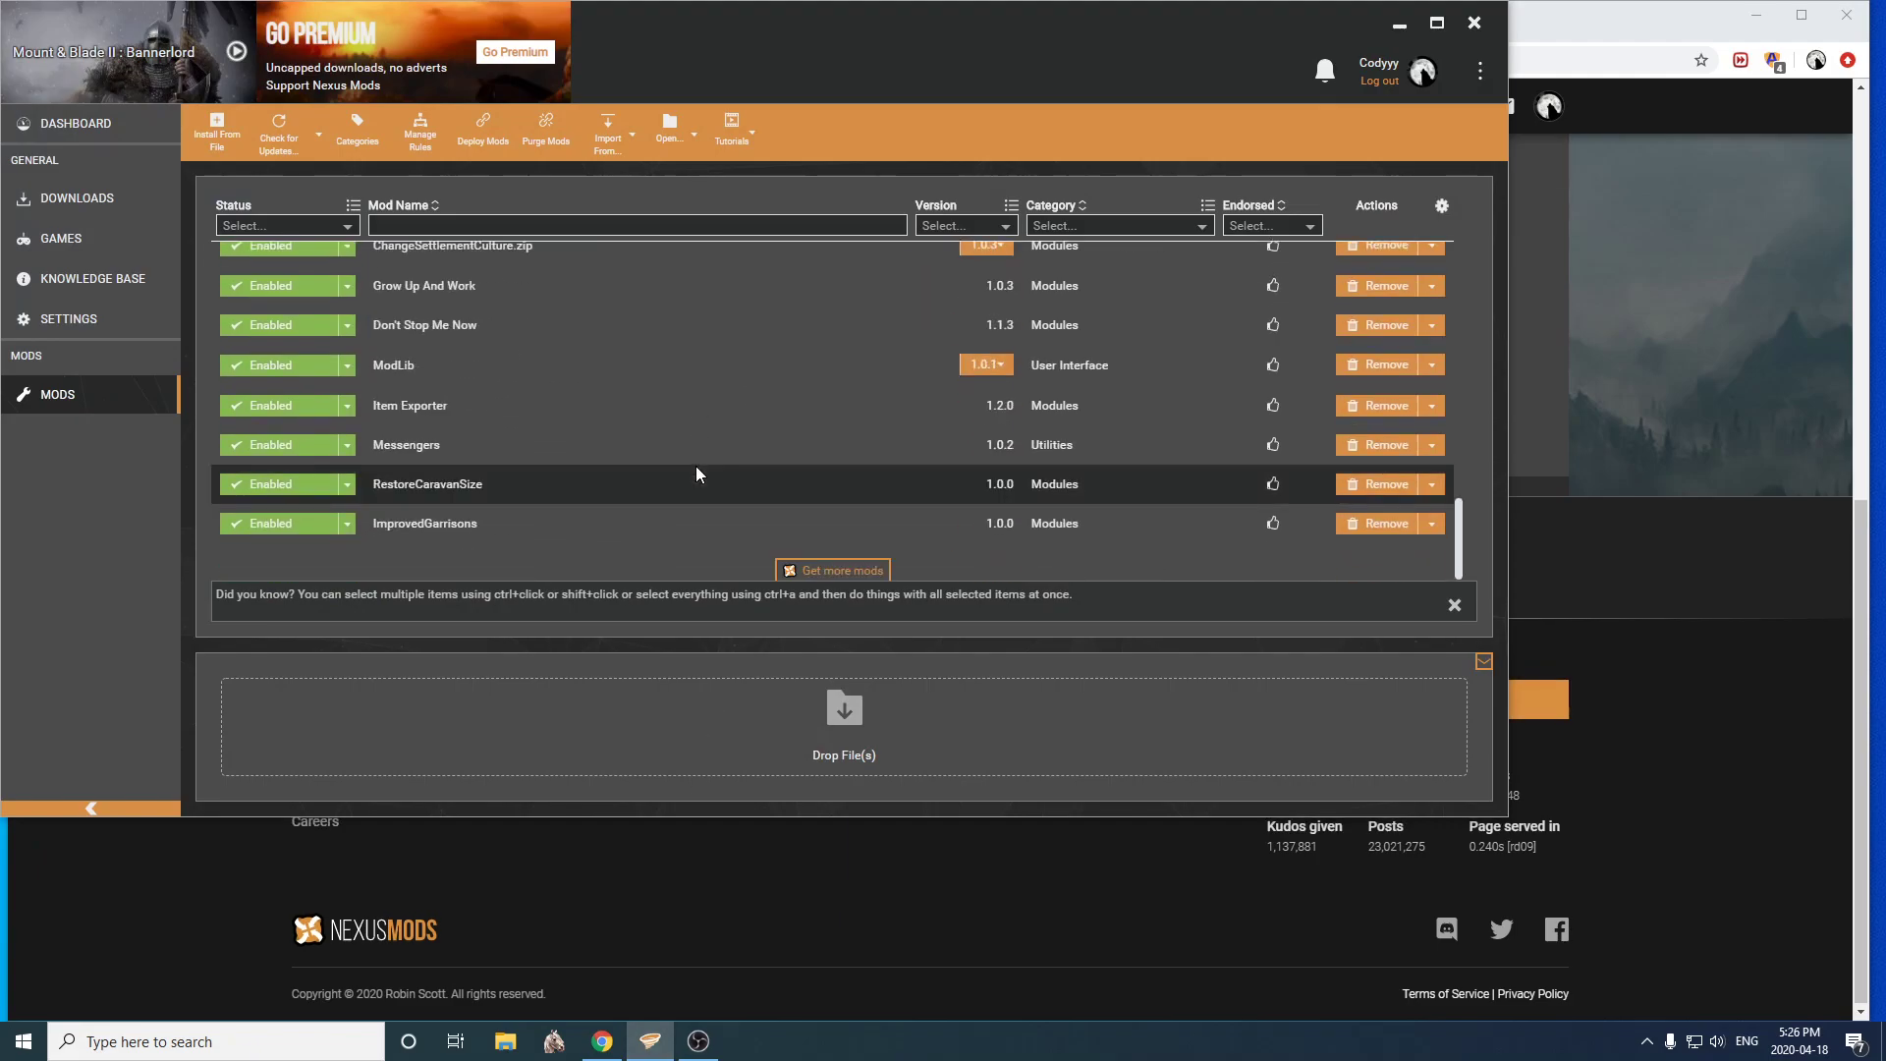
scroll(650, 515, up, 3)
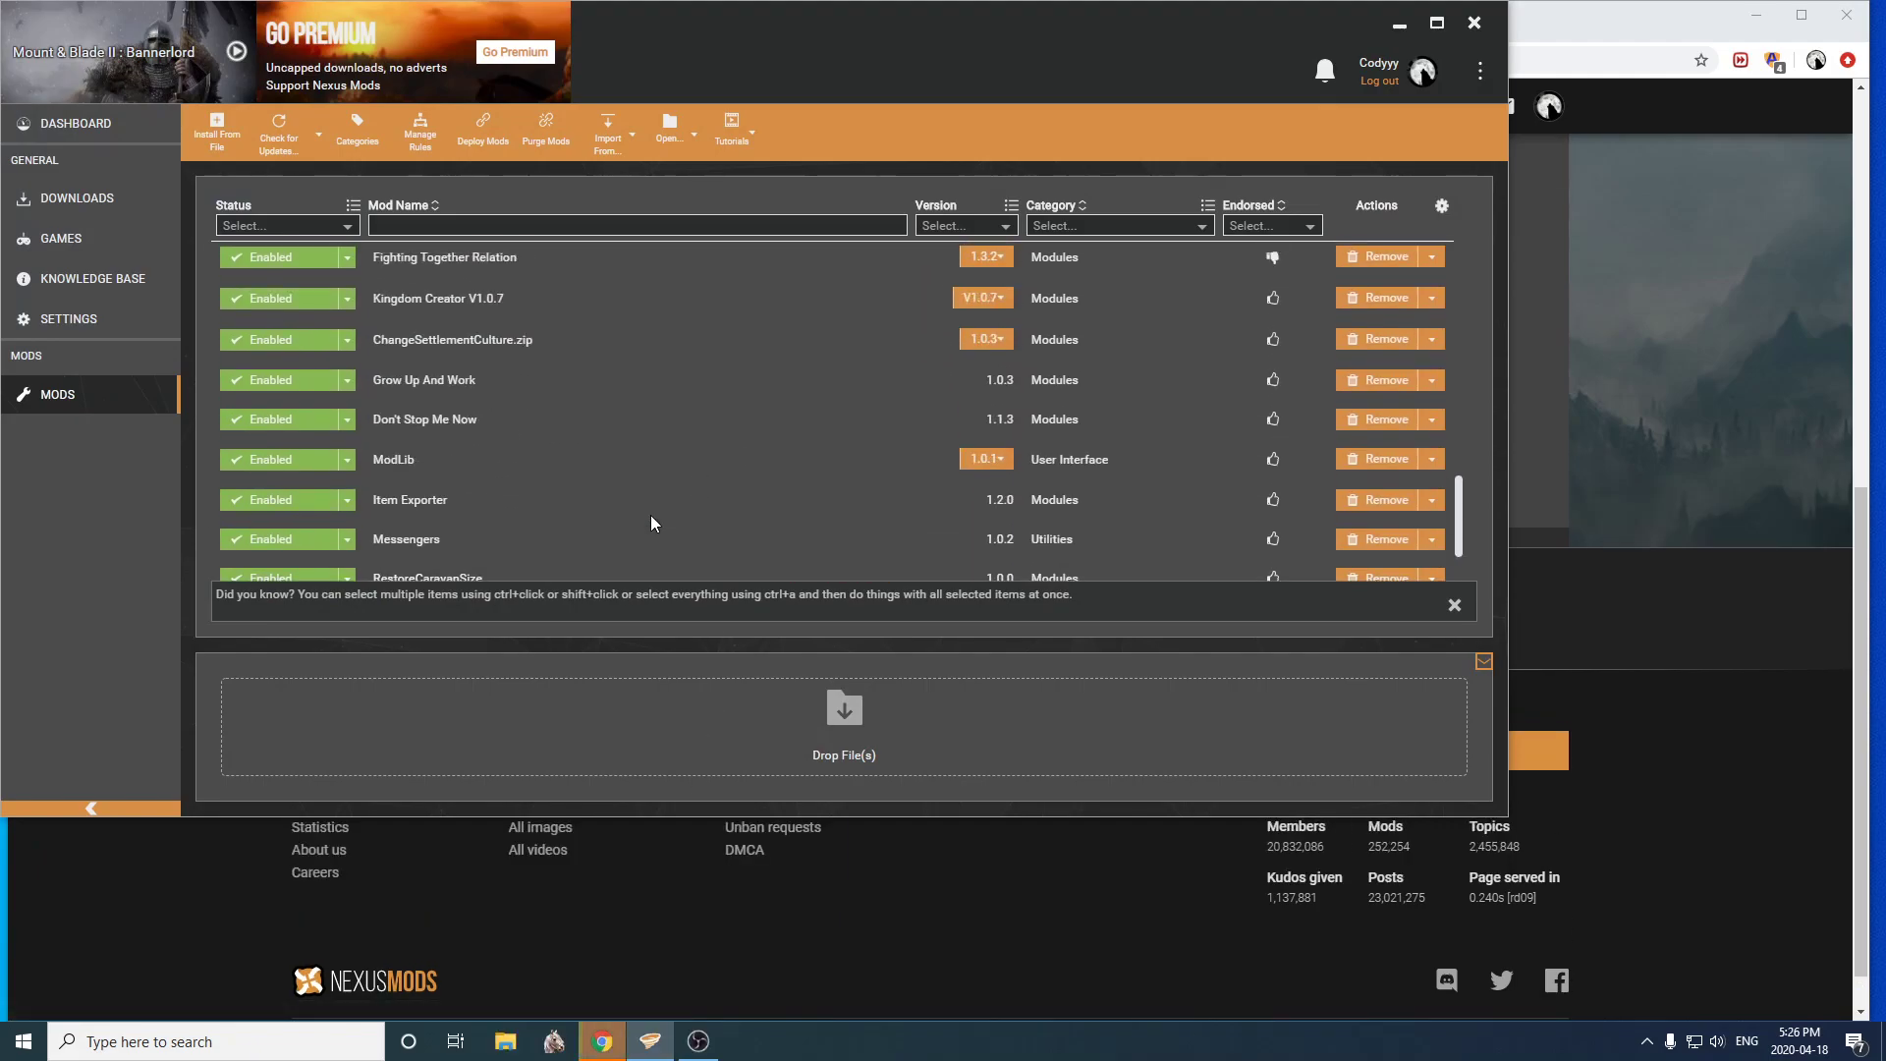
scroll(708, 488, up, 5)
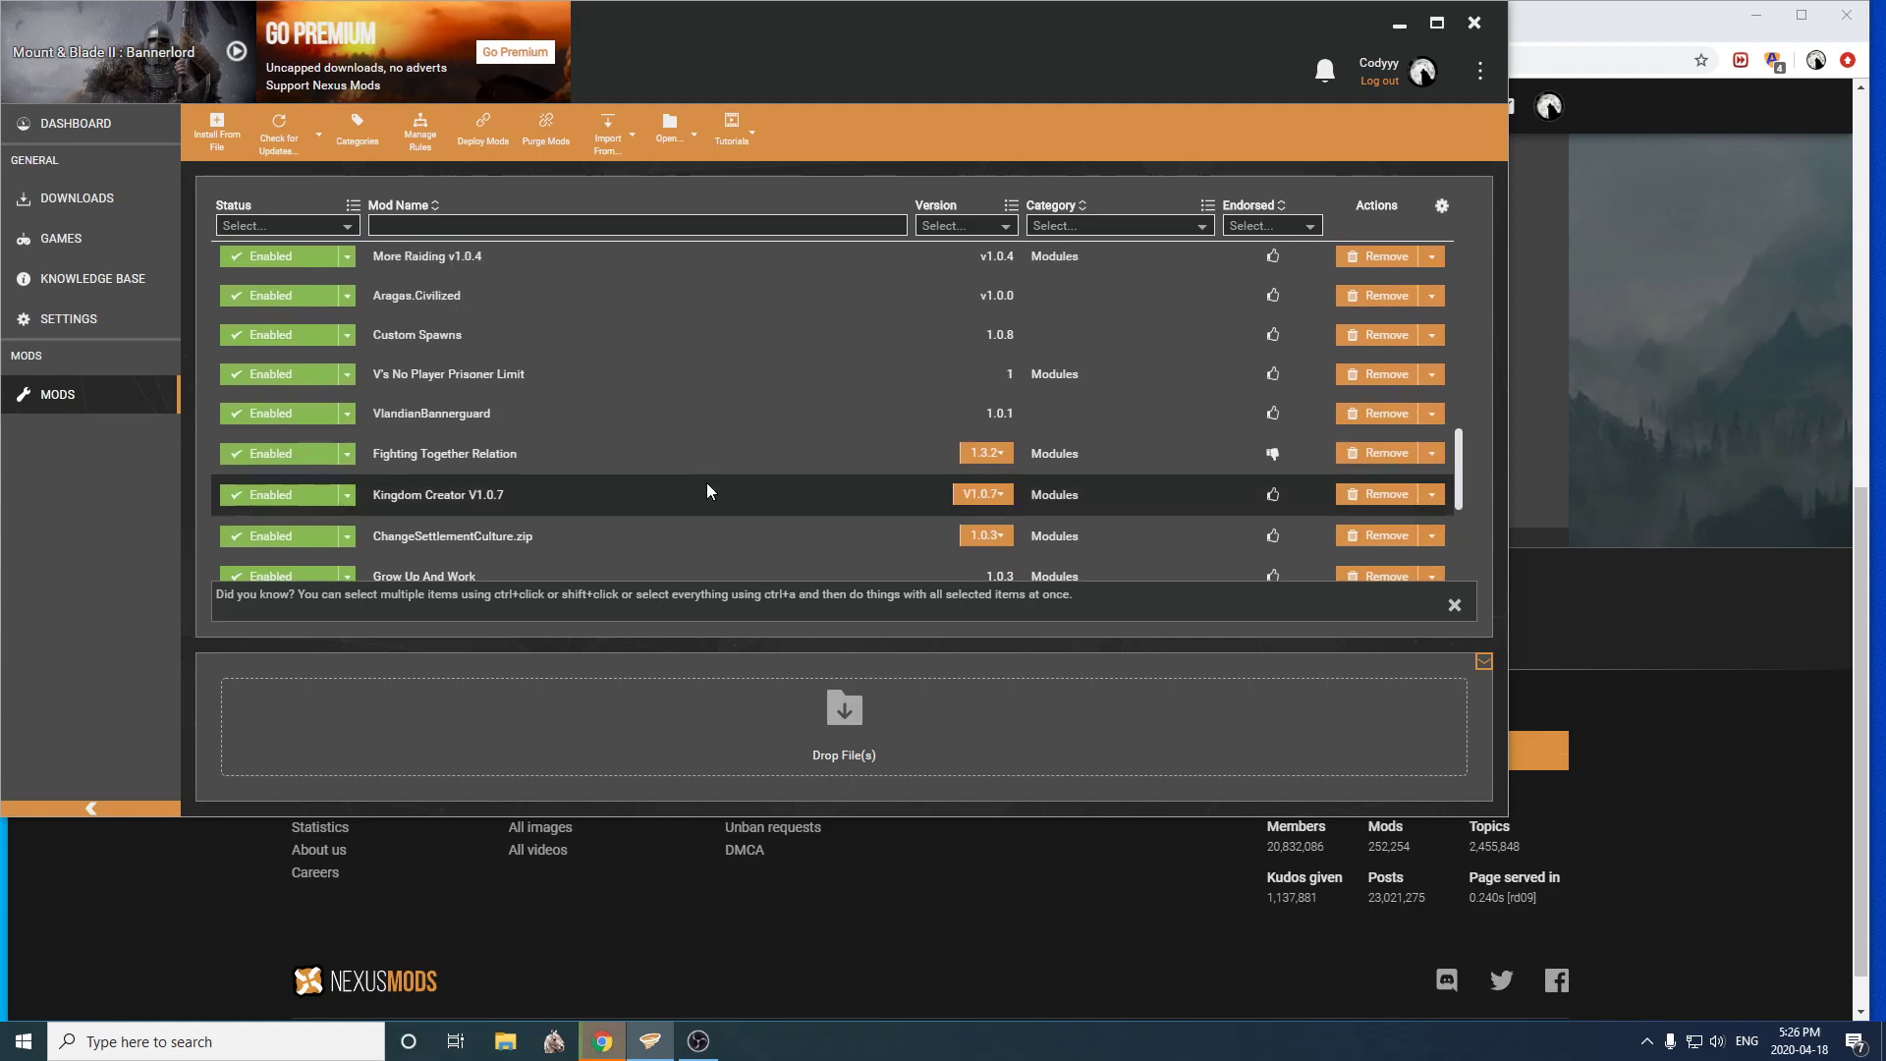
scroll(706, 487, up, 3)
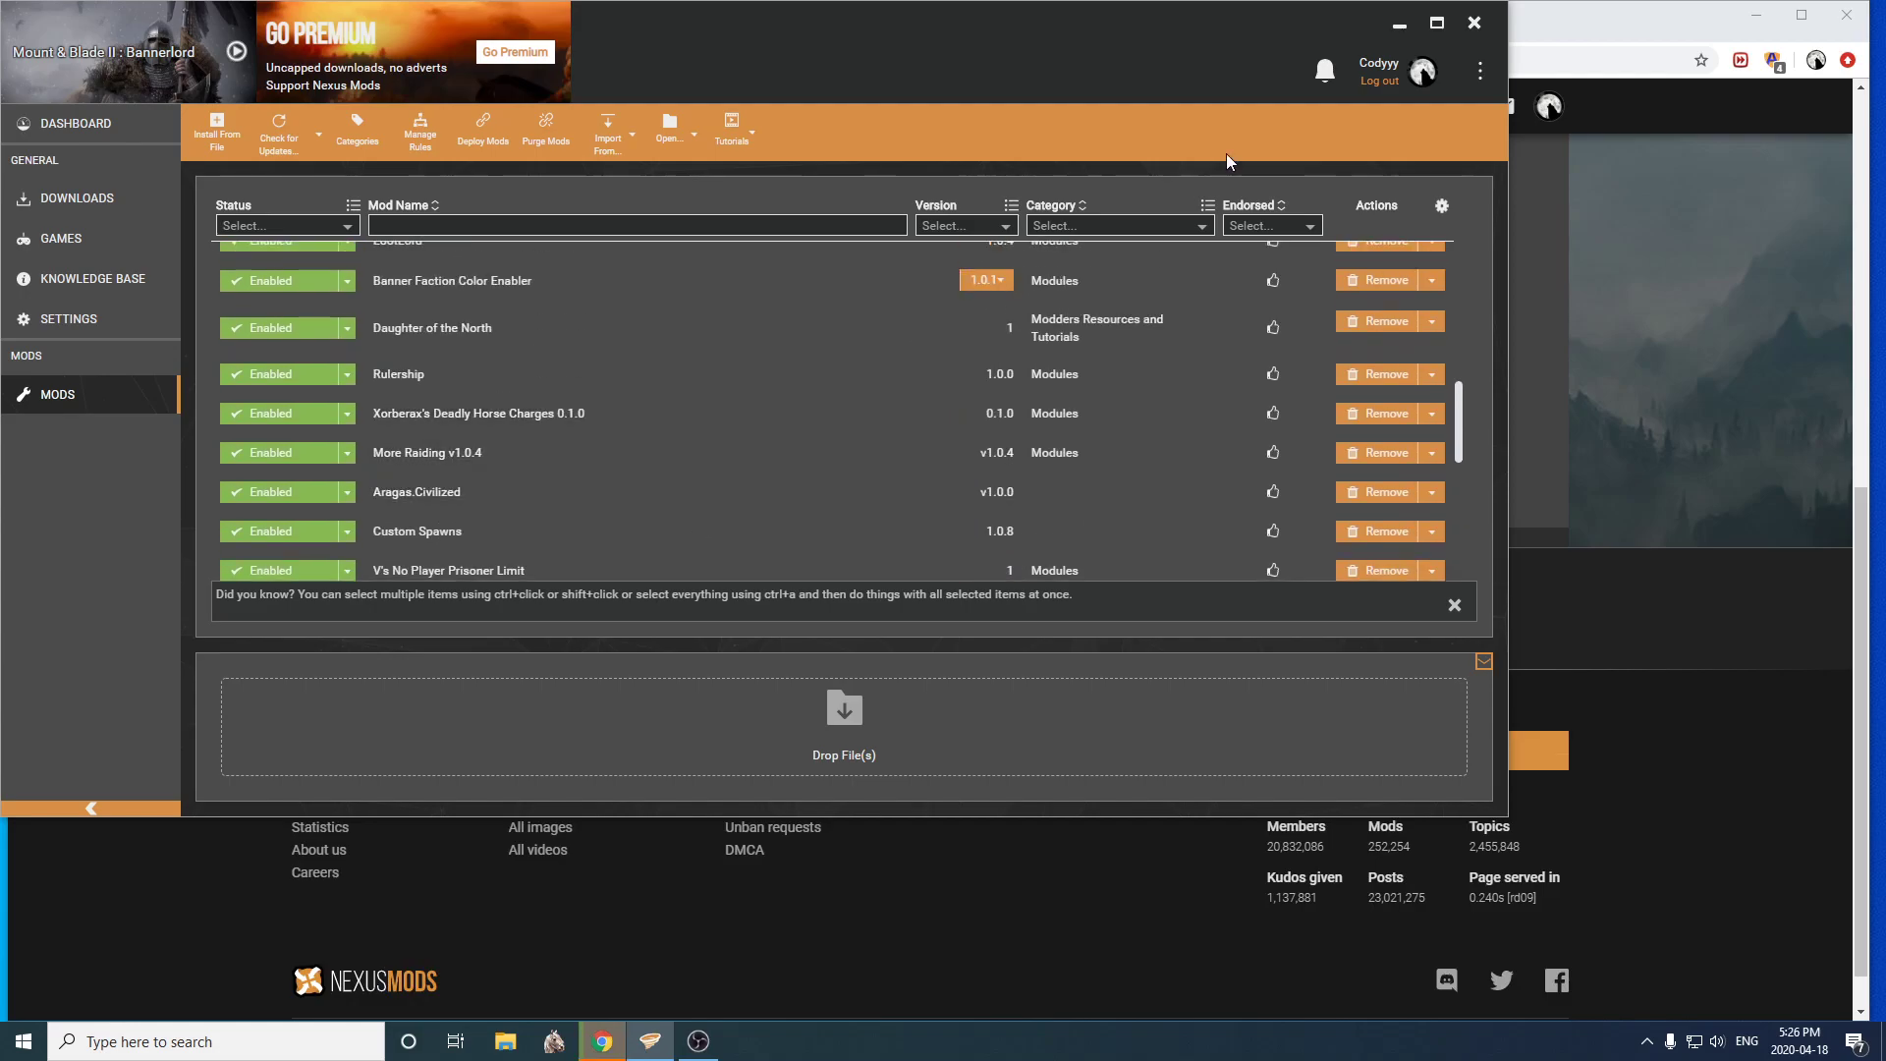
click(1400, 27)
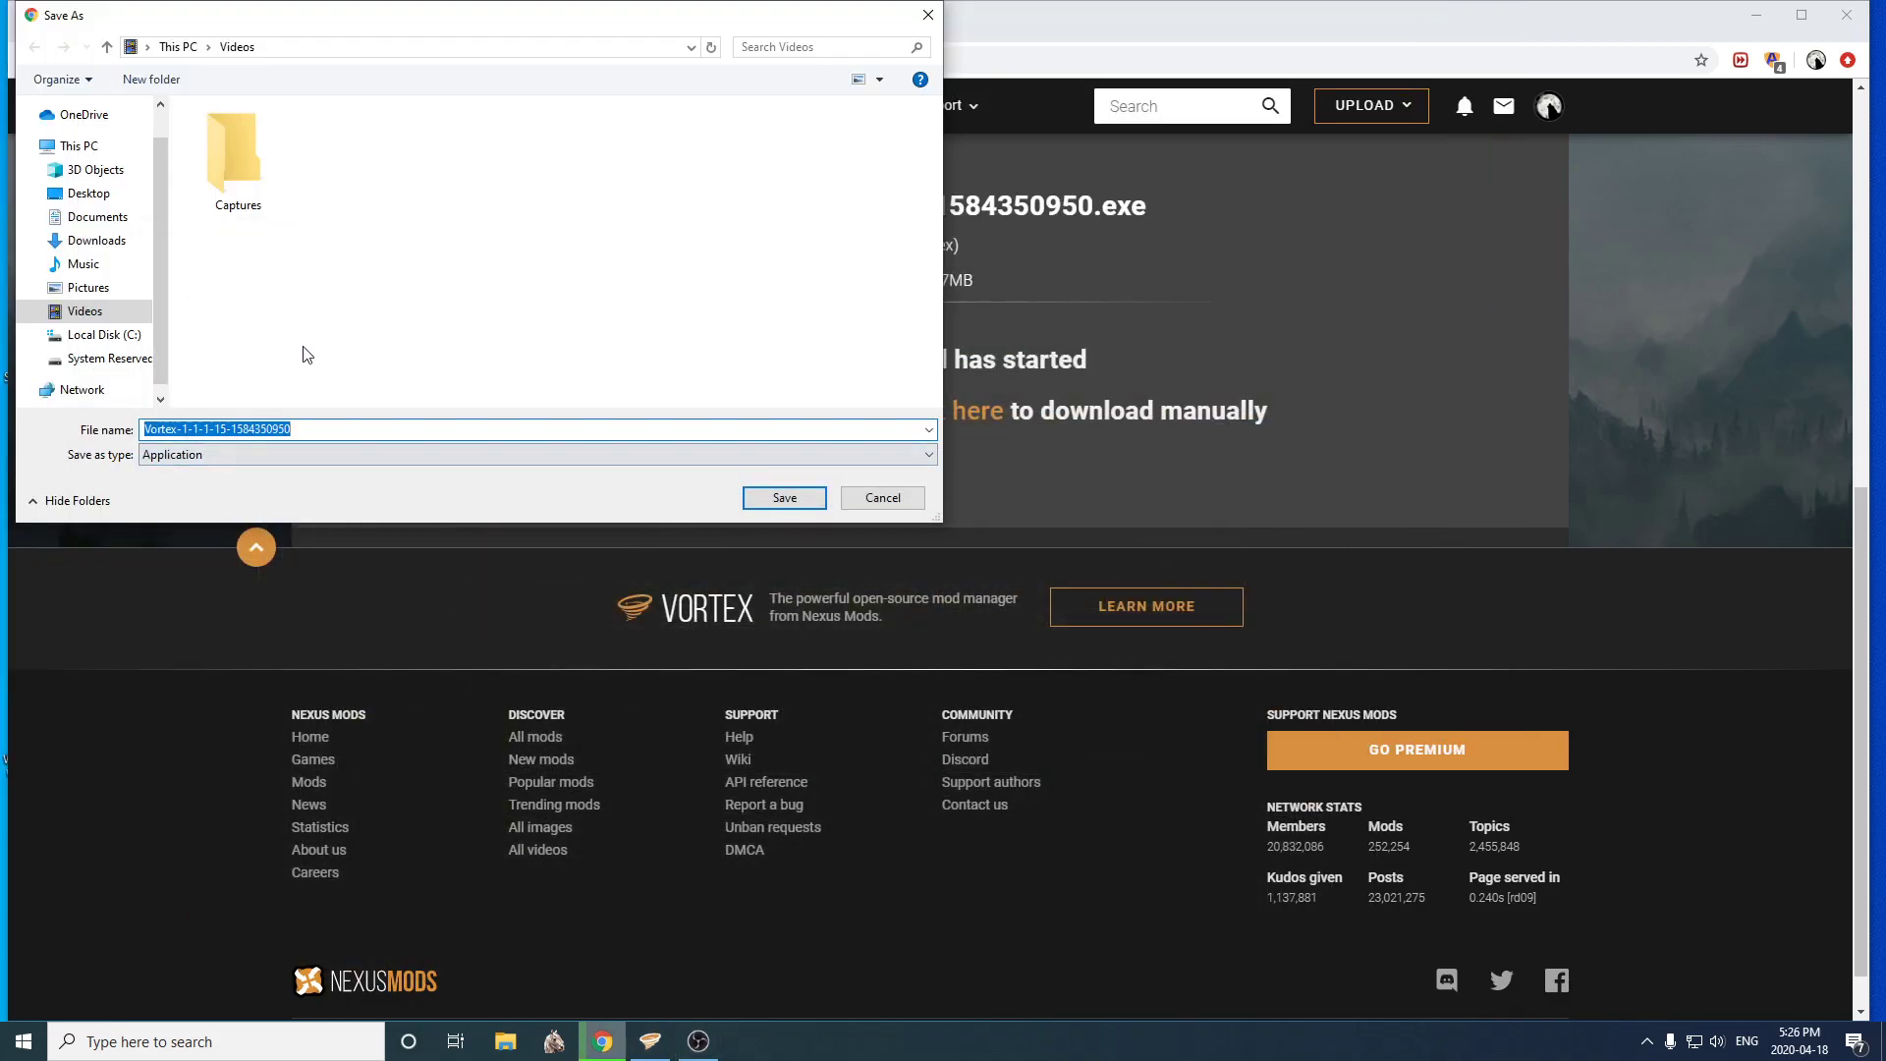
click(89, 193)
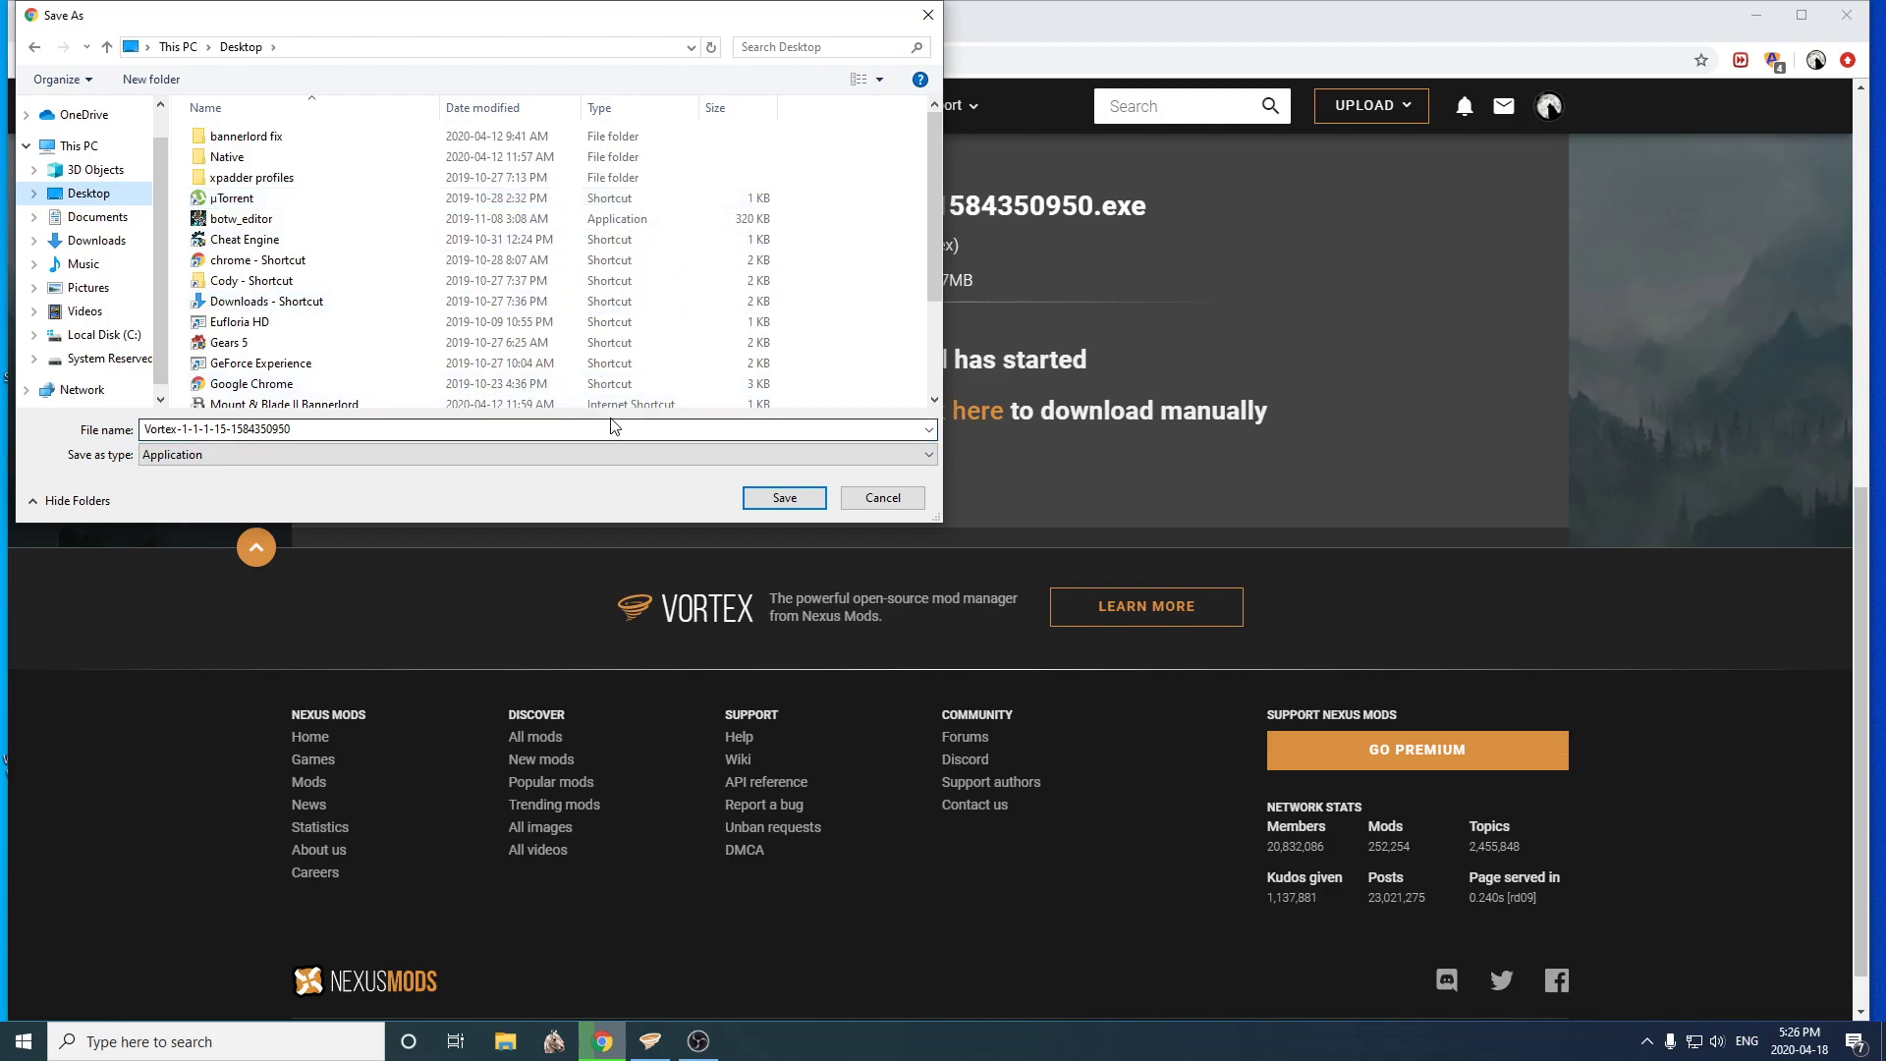
scroll(619, 393, down, 3)
click(783, 494)
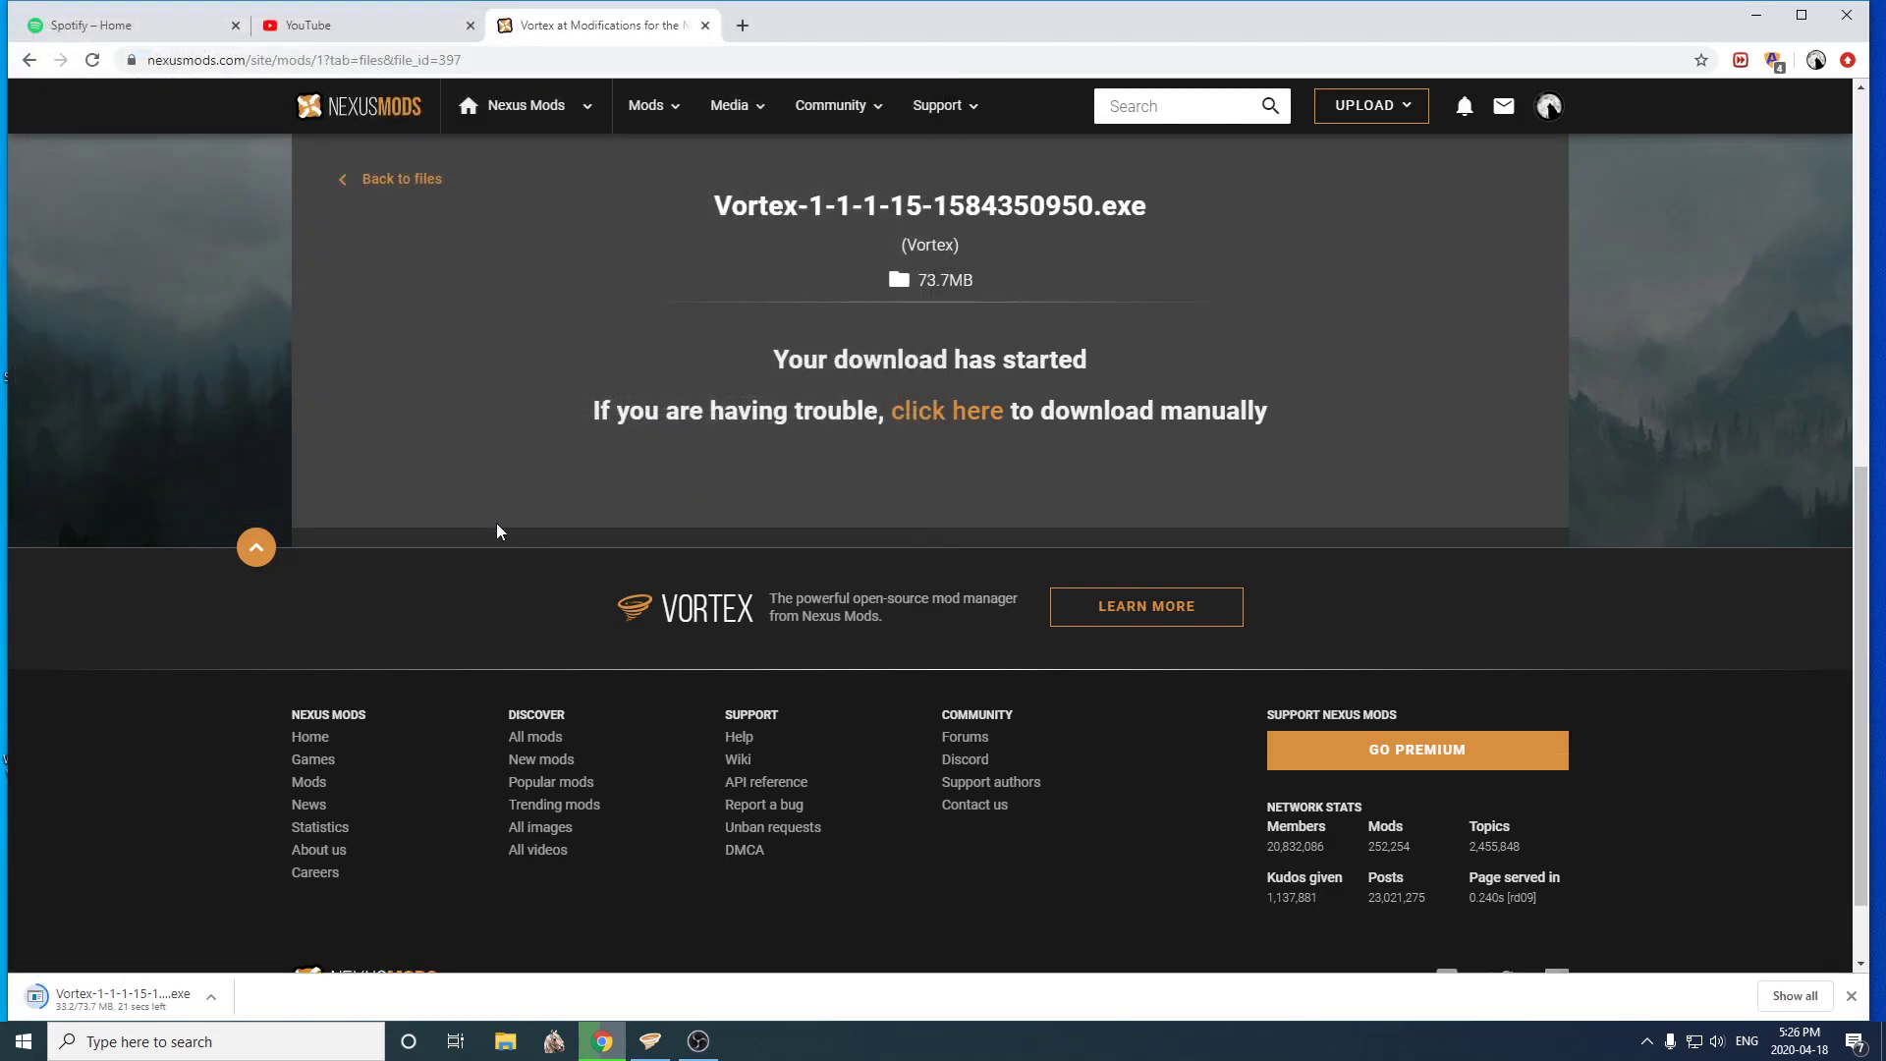
scroll(522, 505, up, 8)
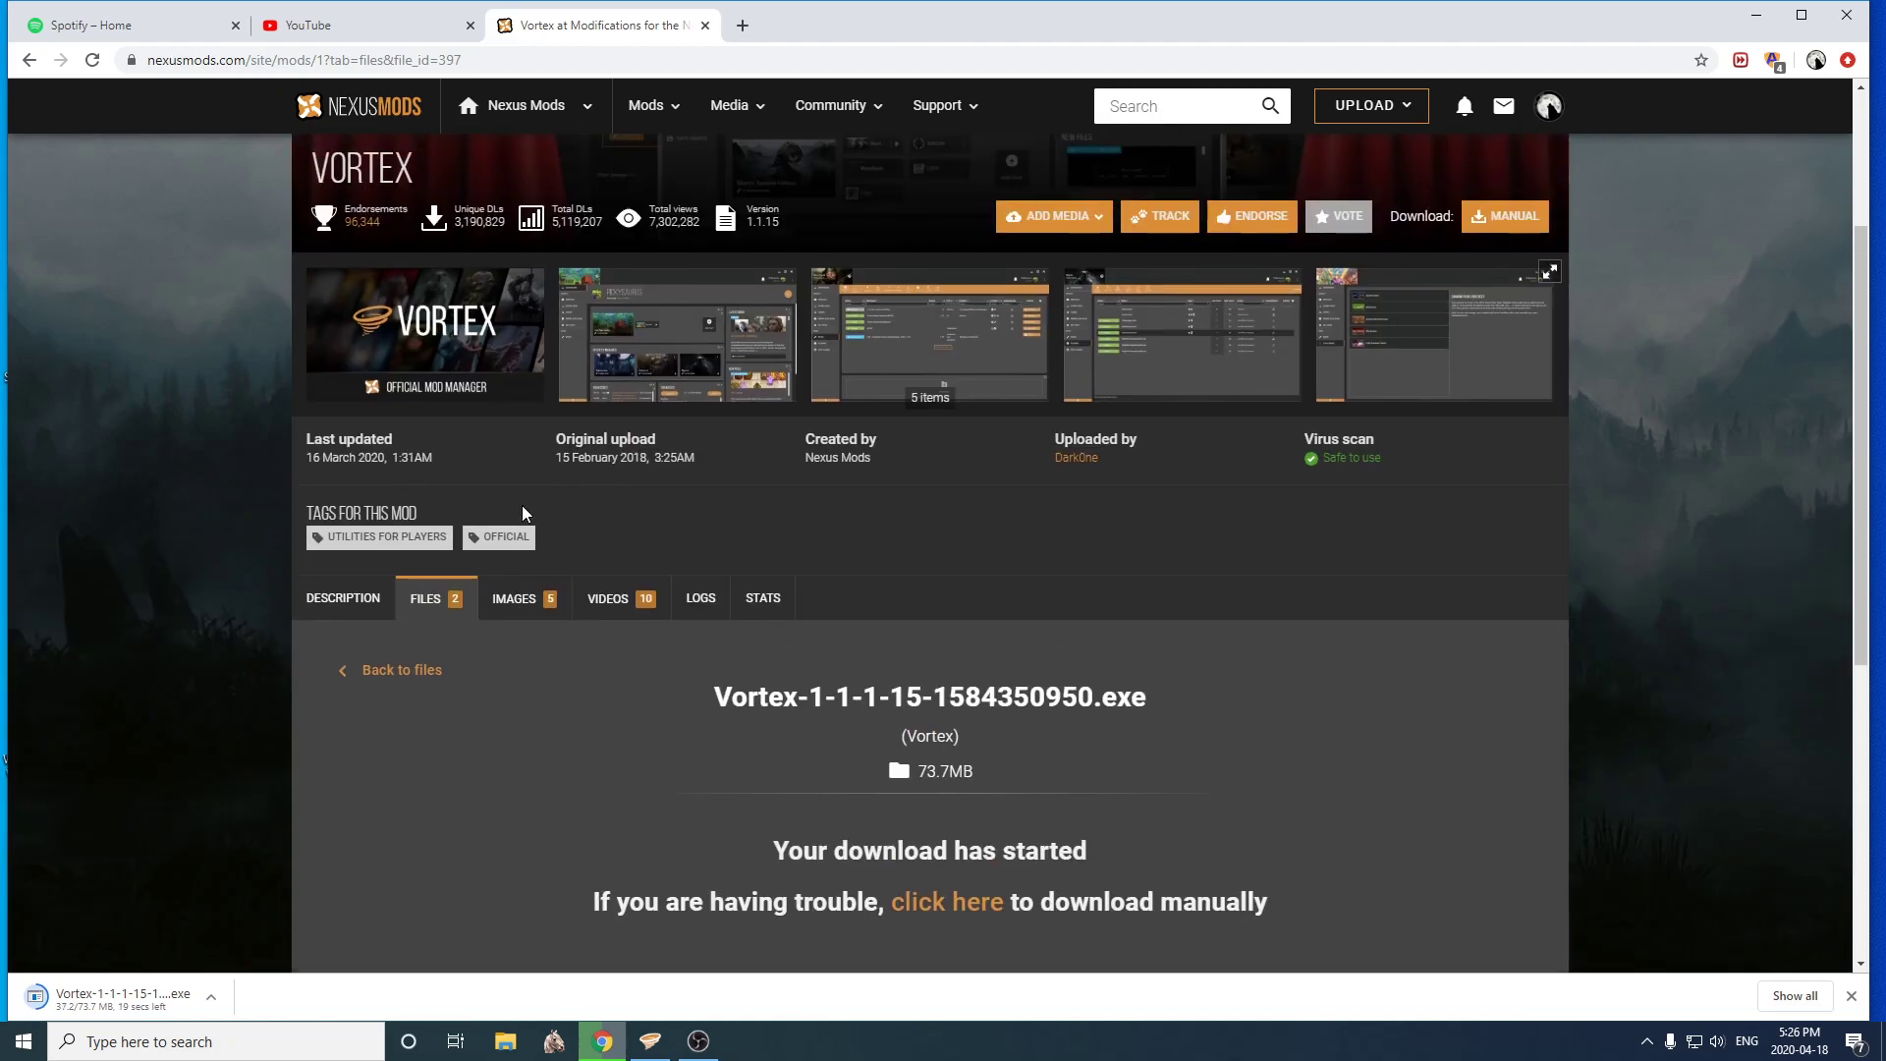
scroll(521, 504, down, 8)
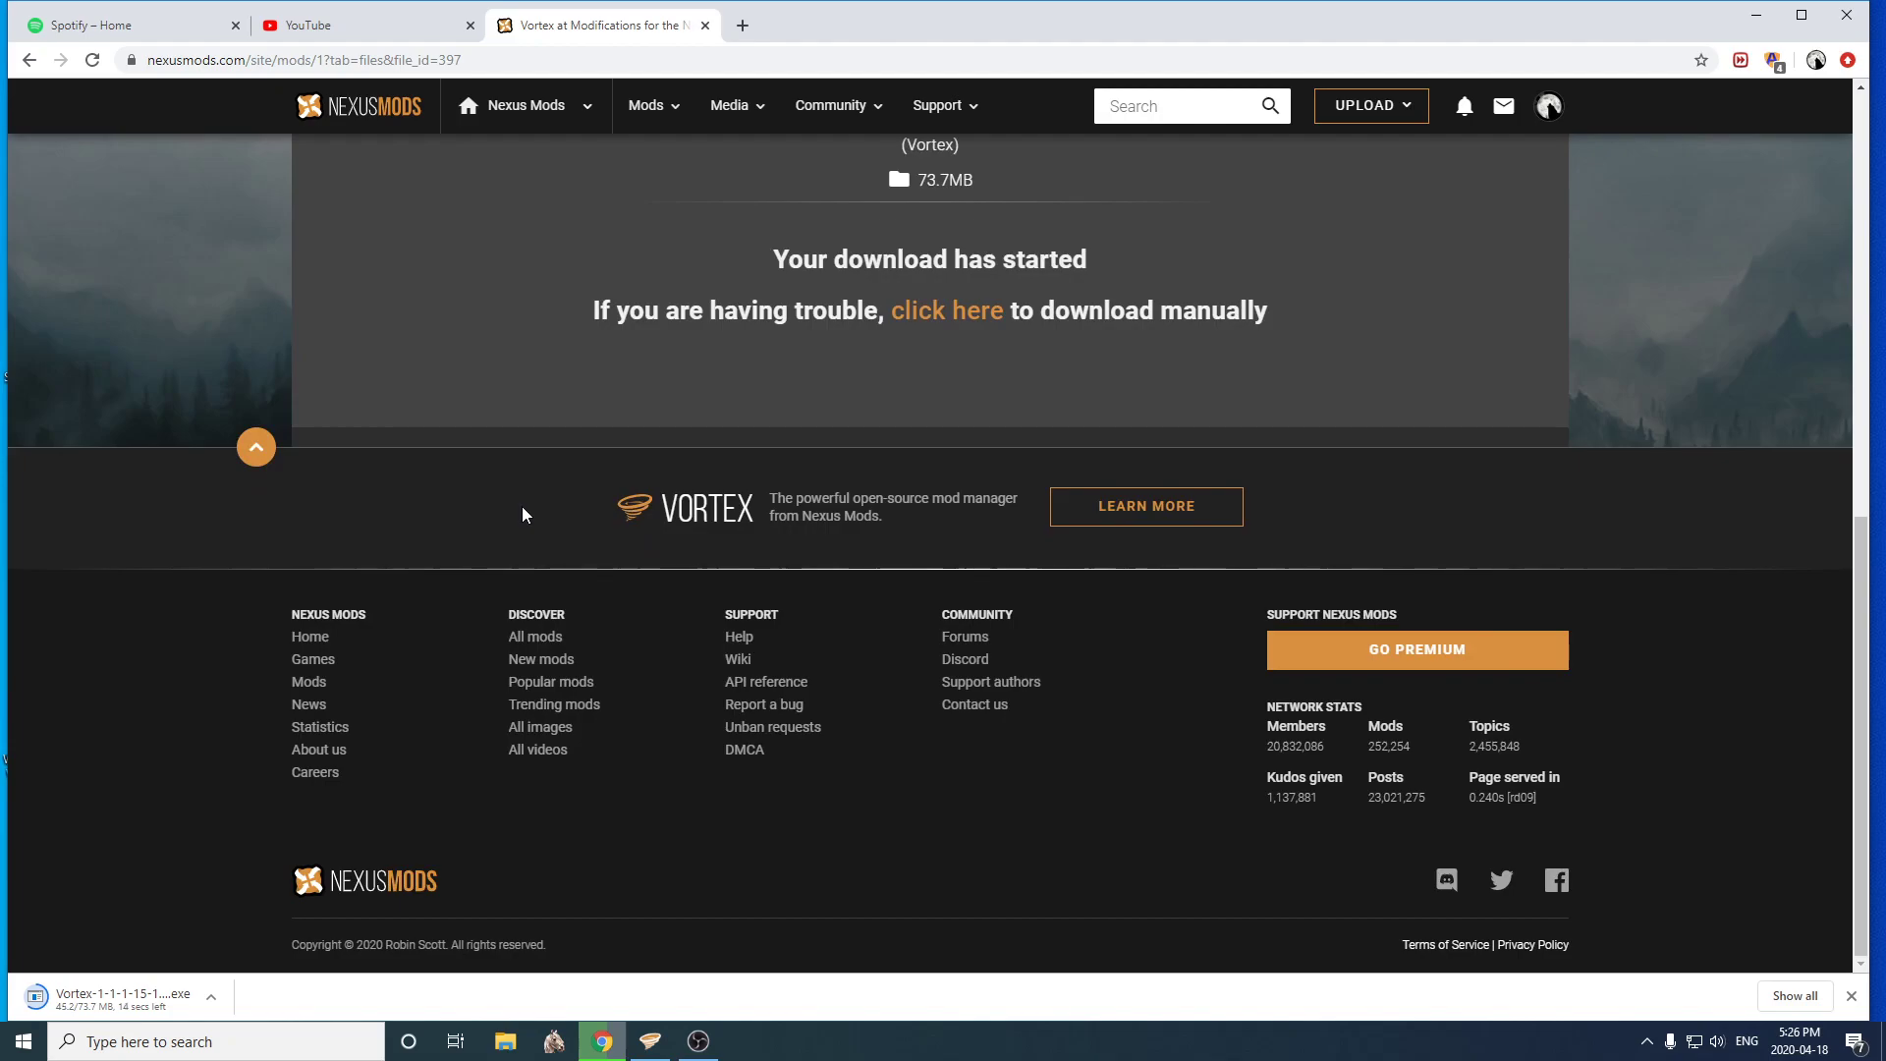
scroll(521, 506, up, 8)
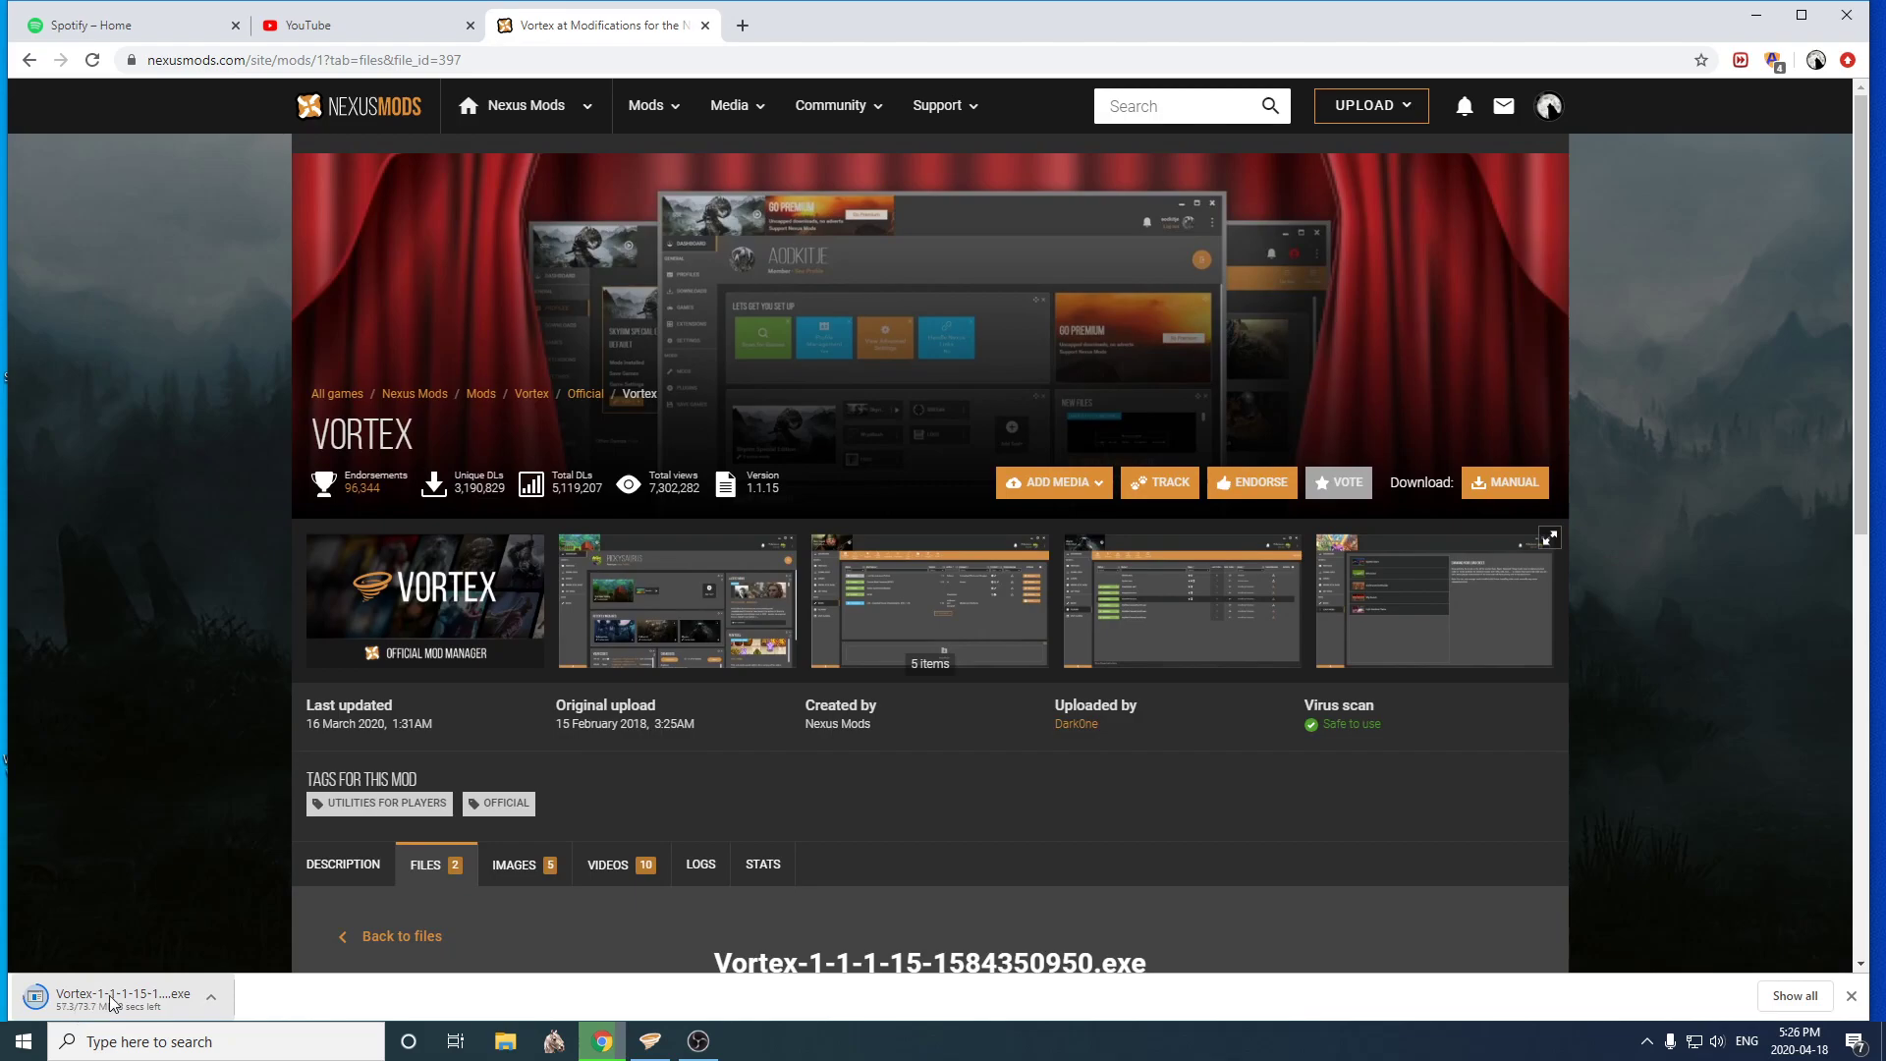
- Switch to Vortex, open the game mods folder for Mount & Blade II: Bannerlord, and look through the module folders
click(650, 1040)
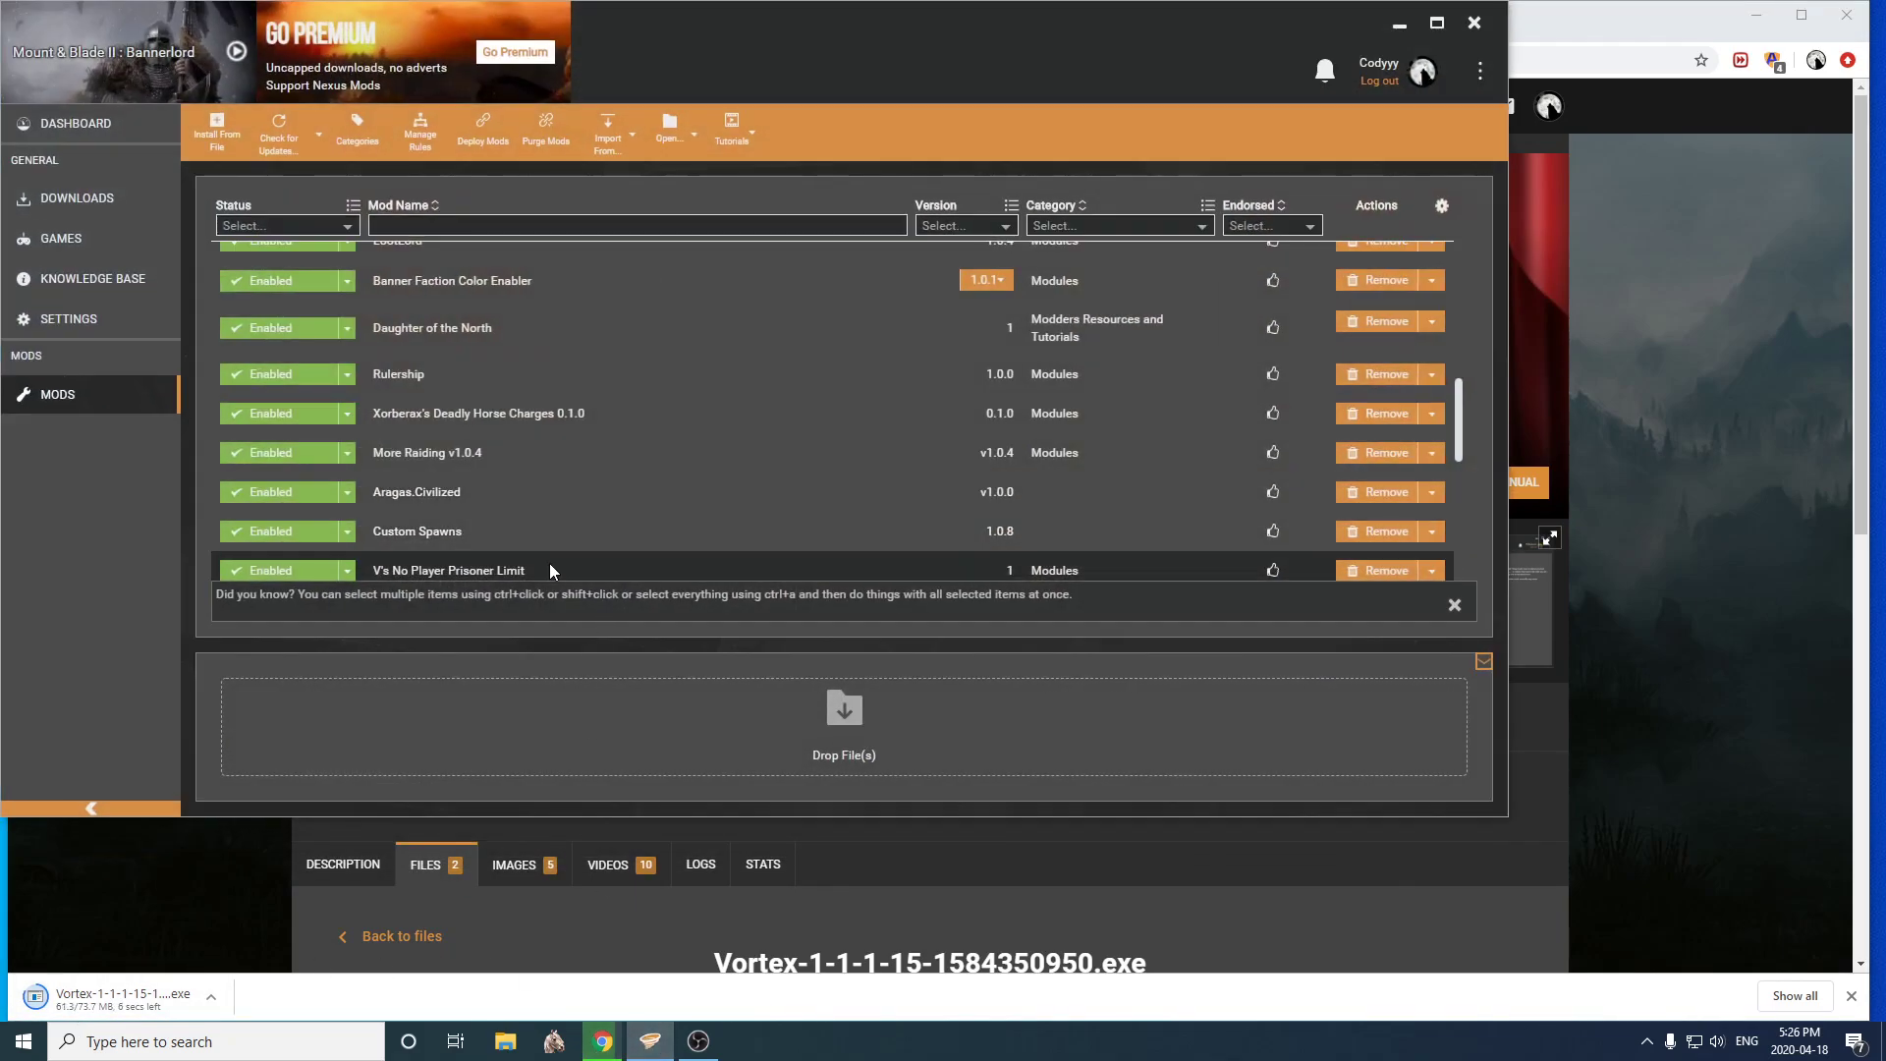
scroll(550, 565, down, 3)
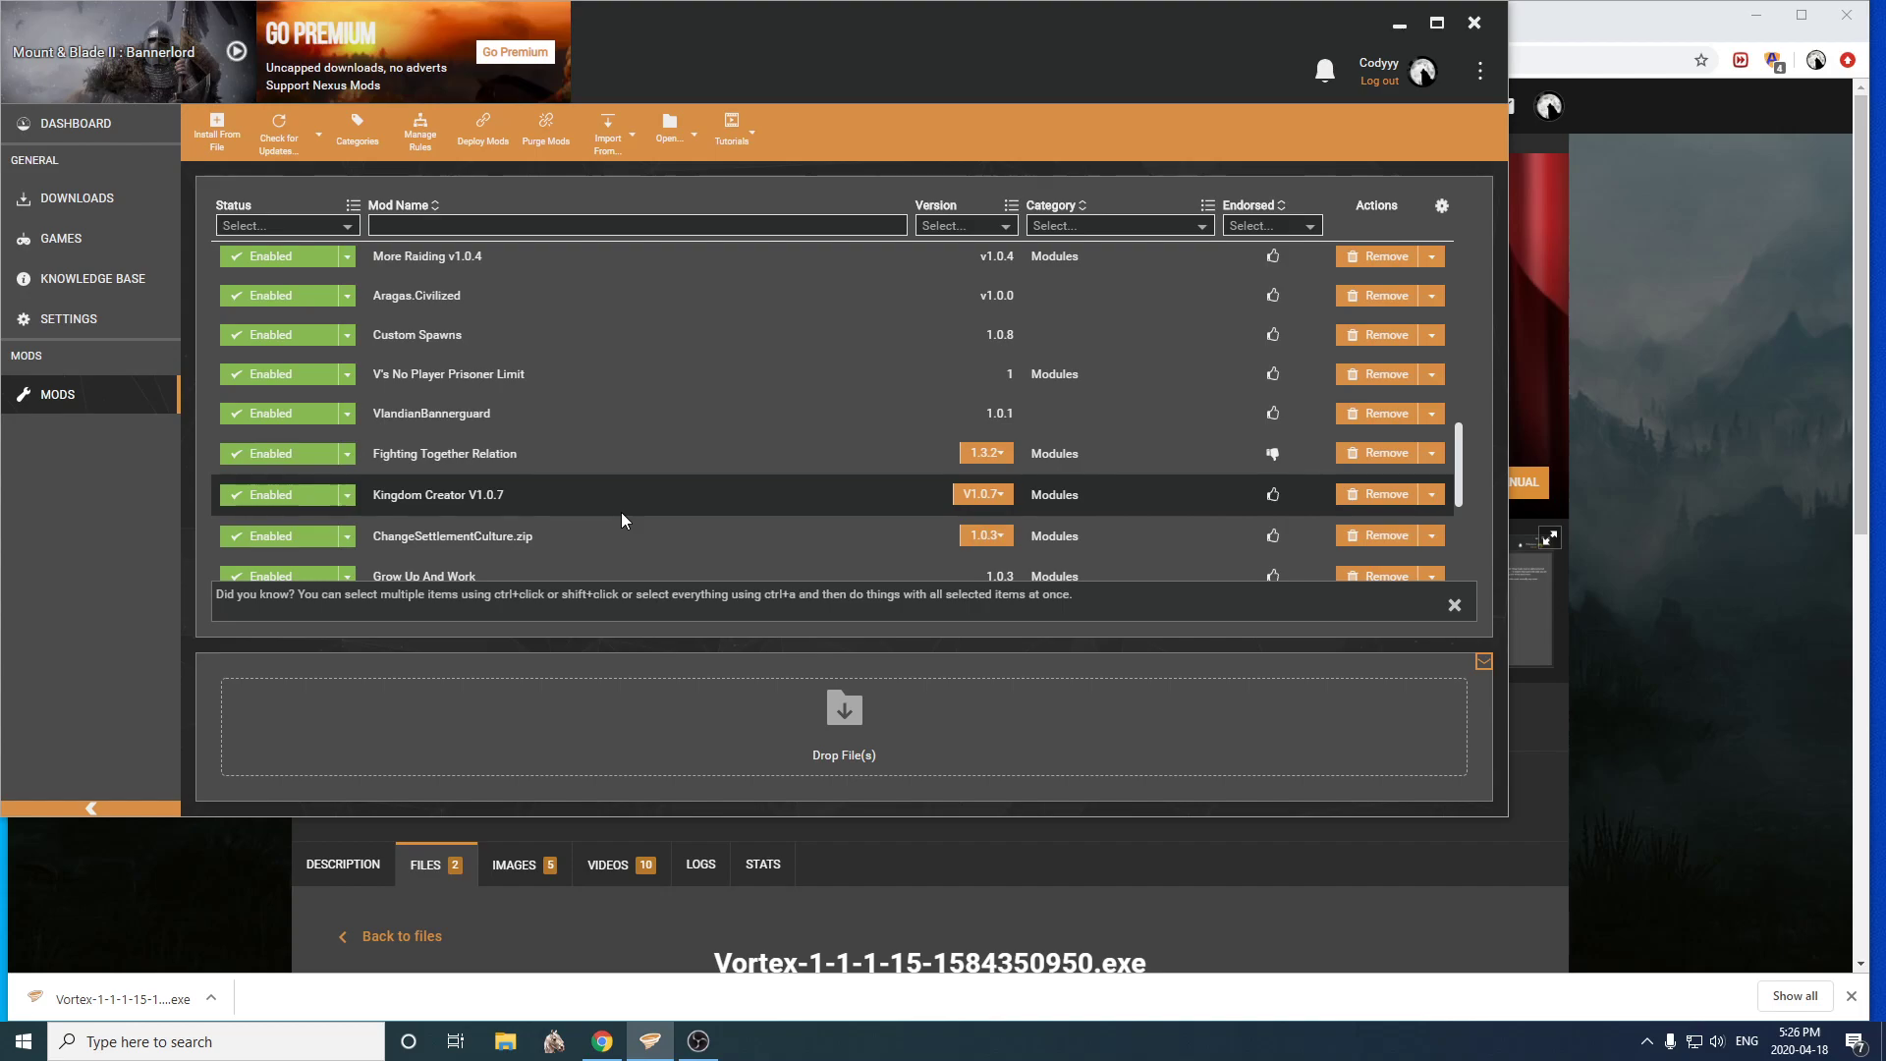
click(693, 138)
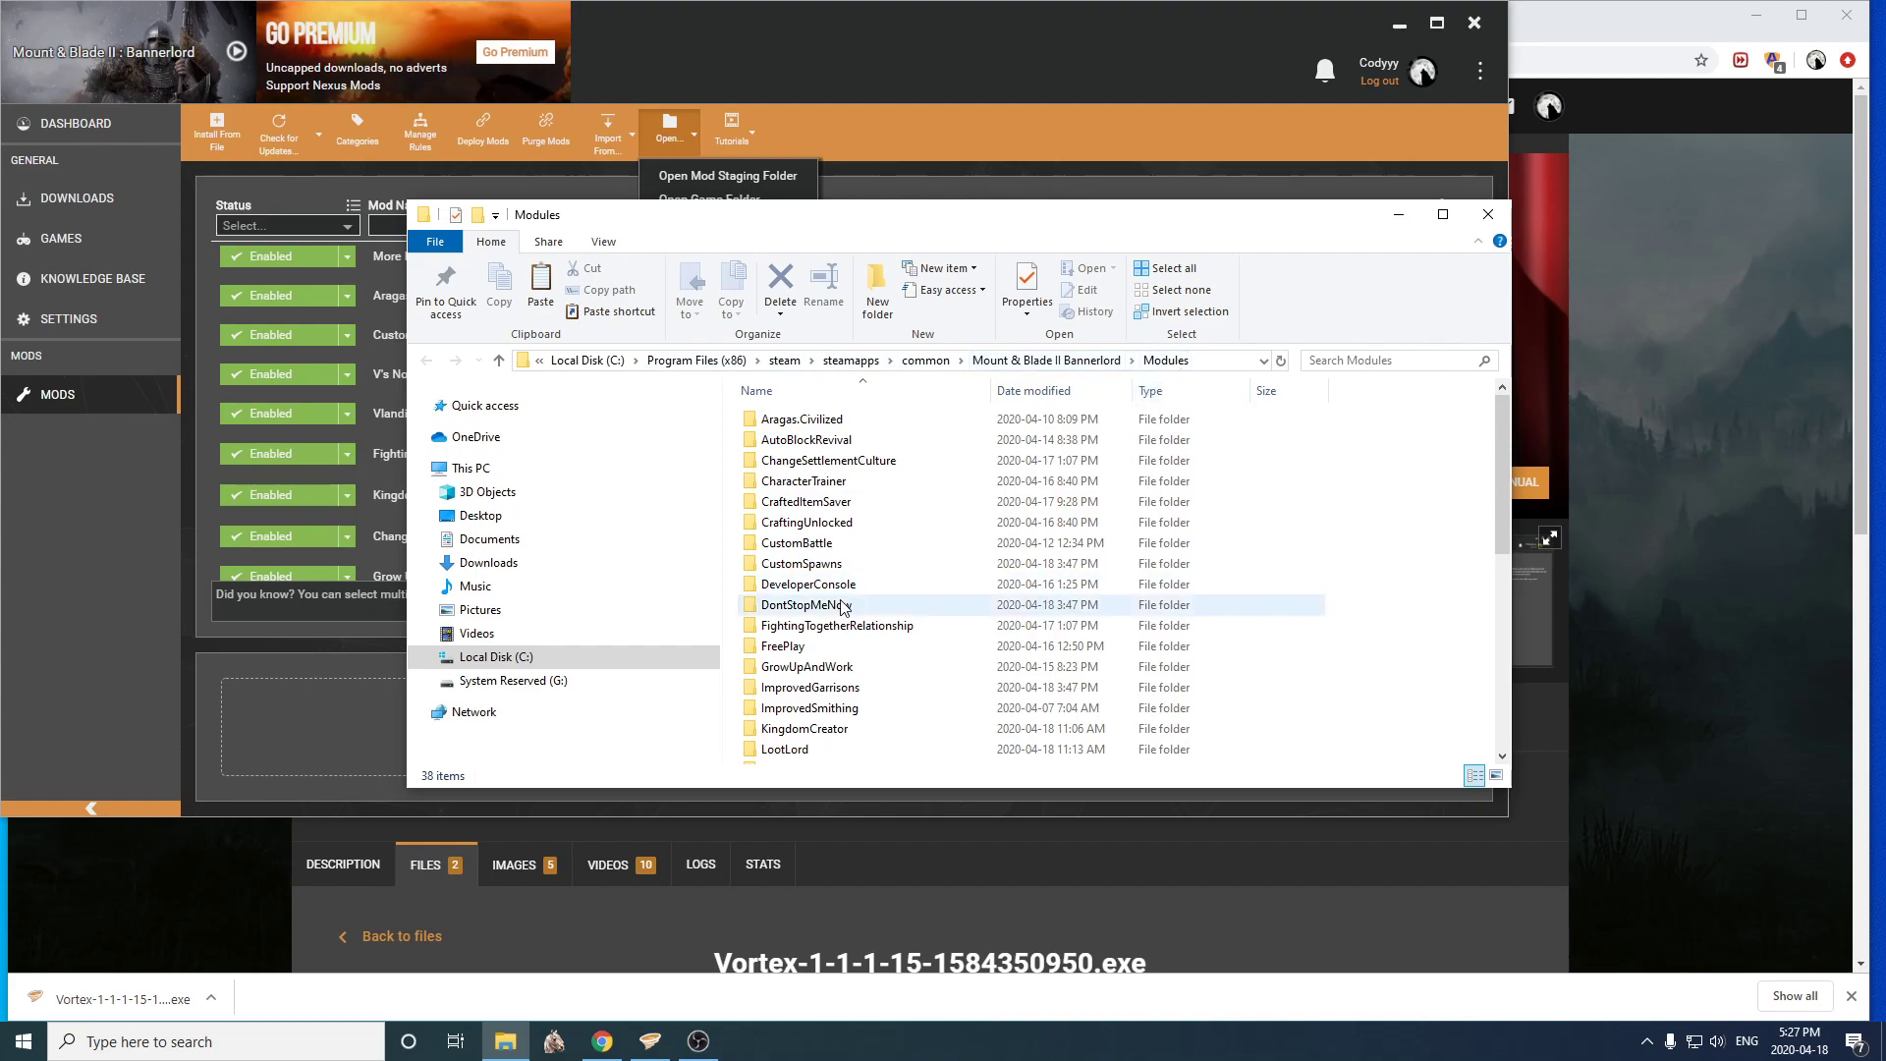
scroll(864, 511, down, 7)
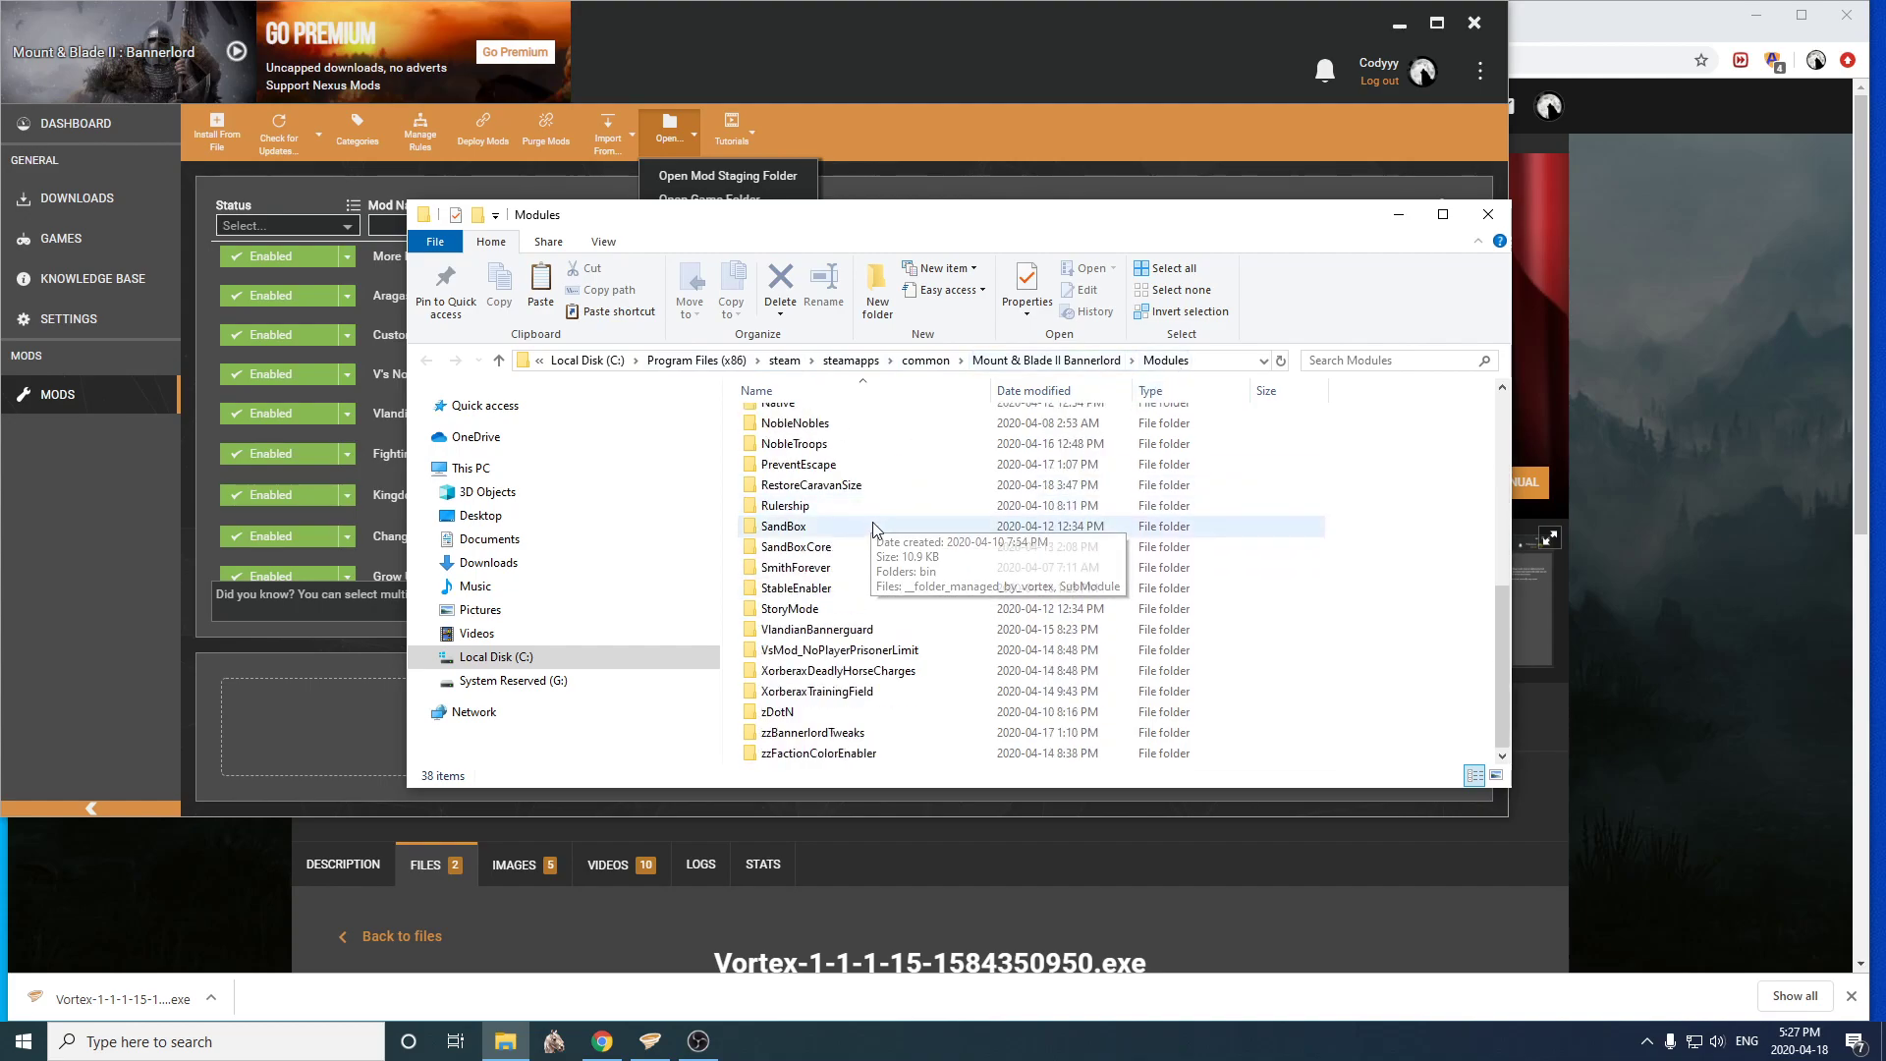
scroll(928, 717, up, 7)
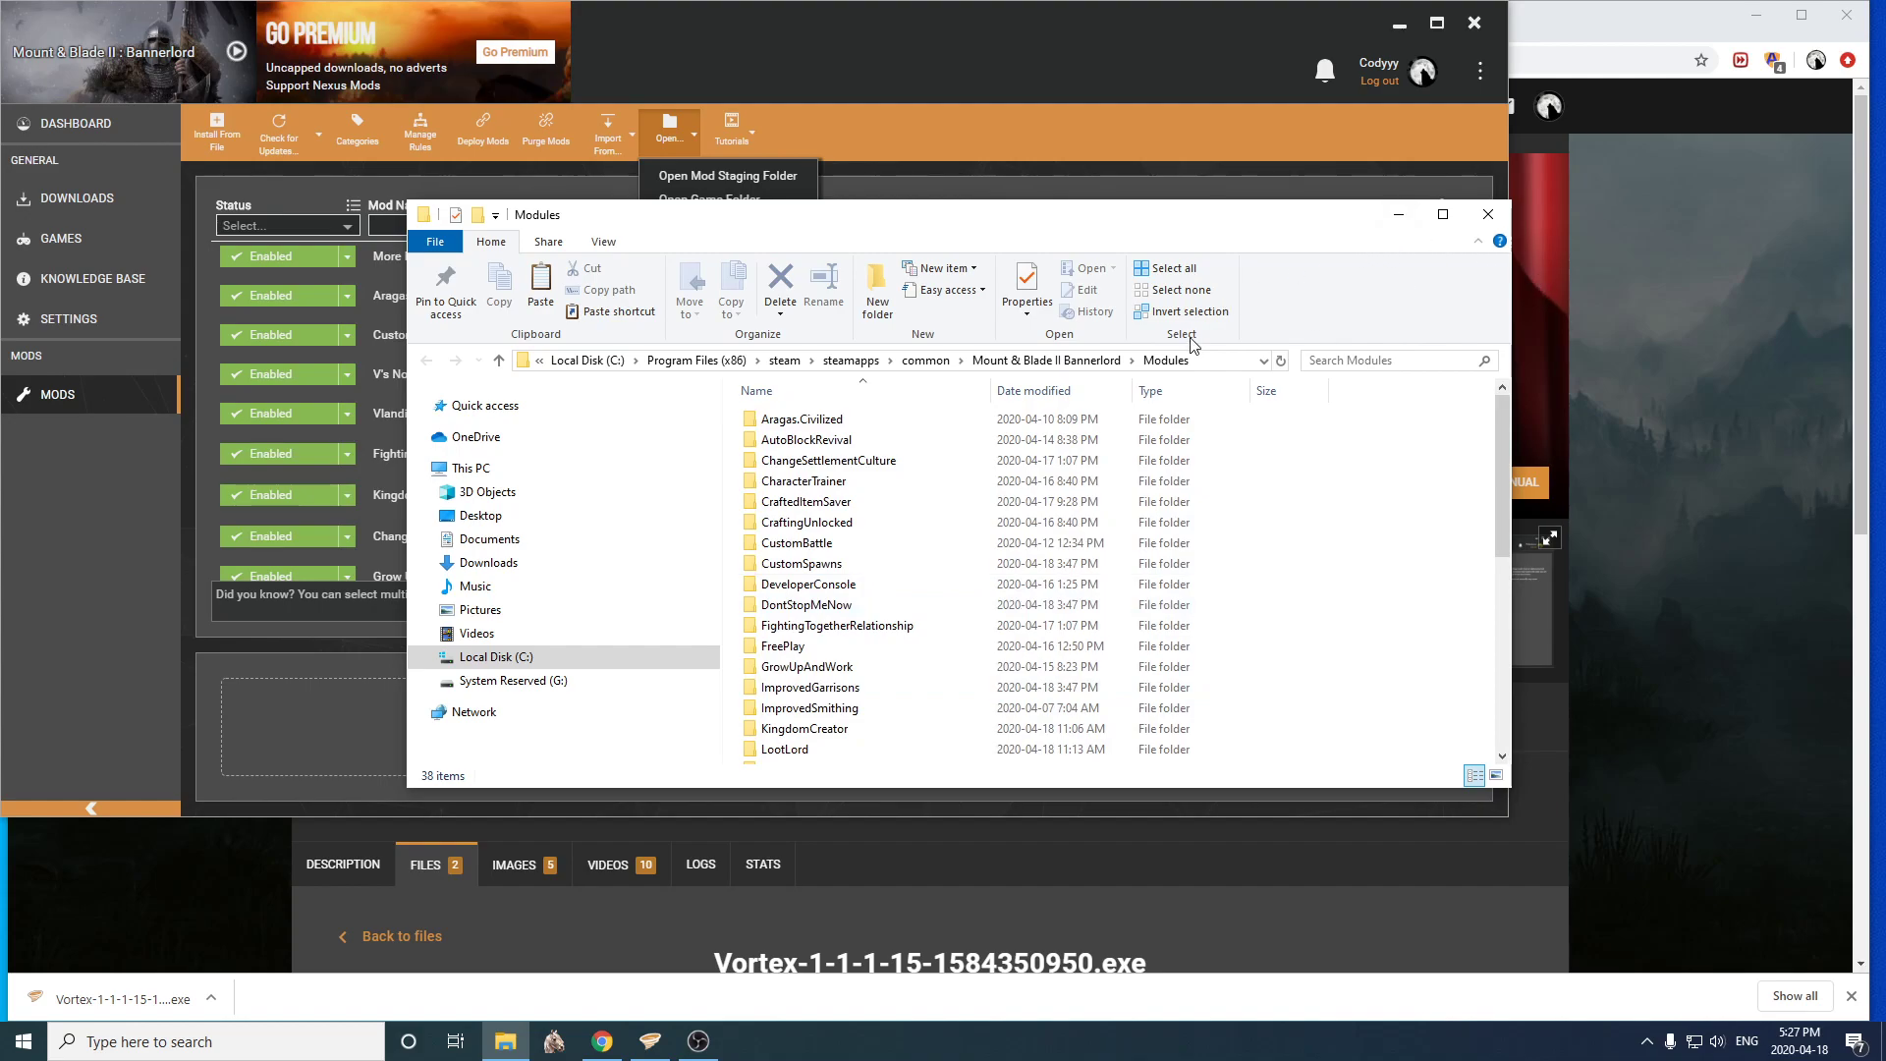
scroll(836, 523, down, 1)
scroll(835, 521, down, 6)
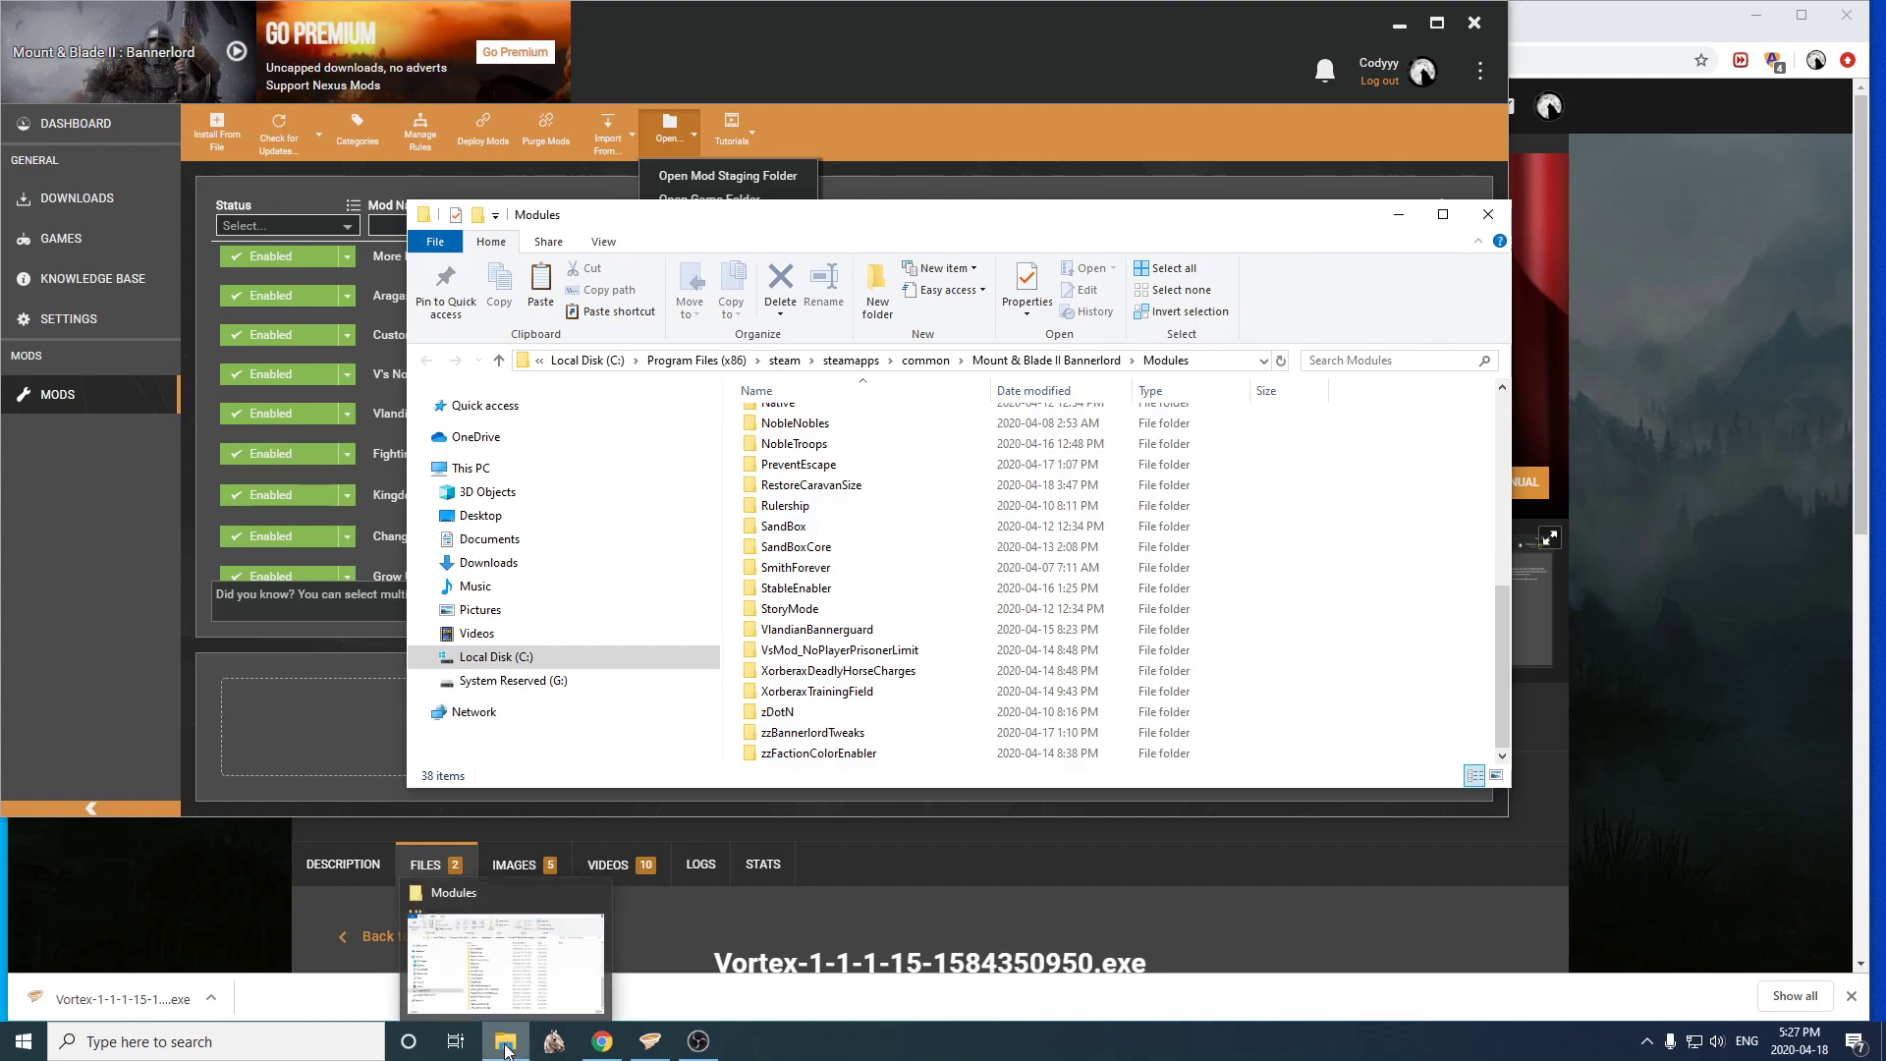
- Create a shortcut to Bannerlord's Modules folder and pin it to File Explorer on the taskbar, closing the folder window when done
right_click(506, 1047)
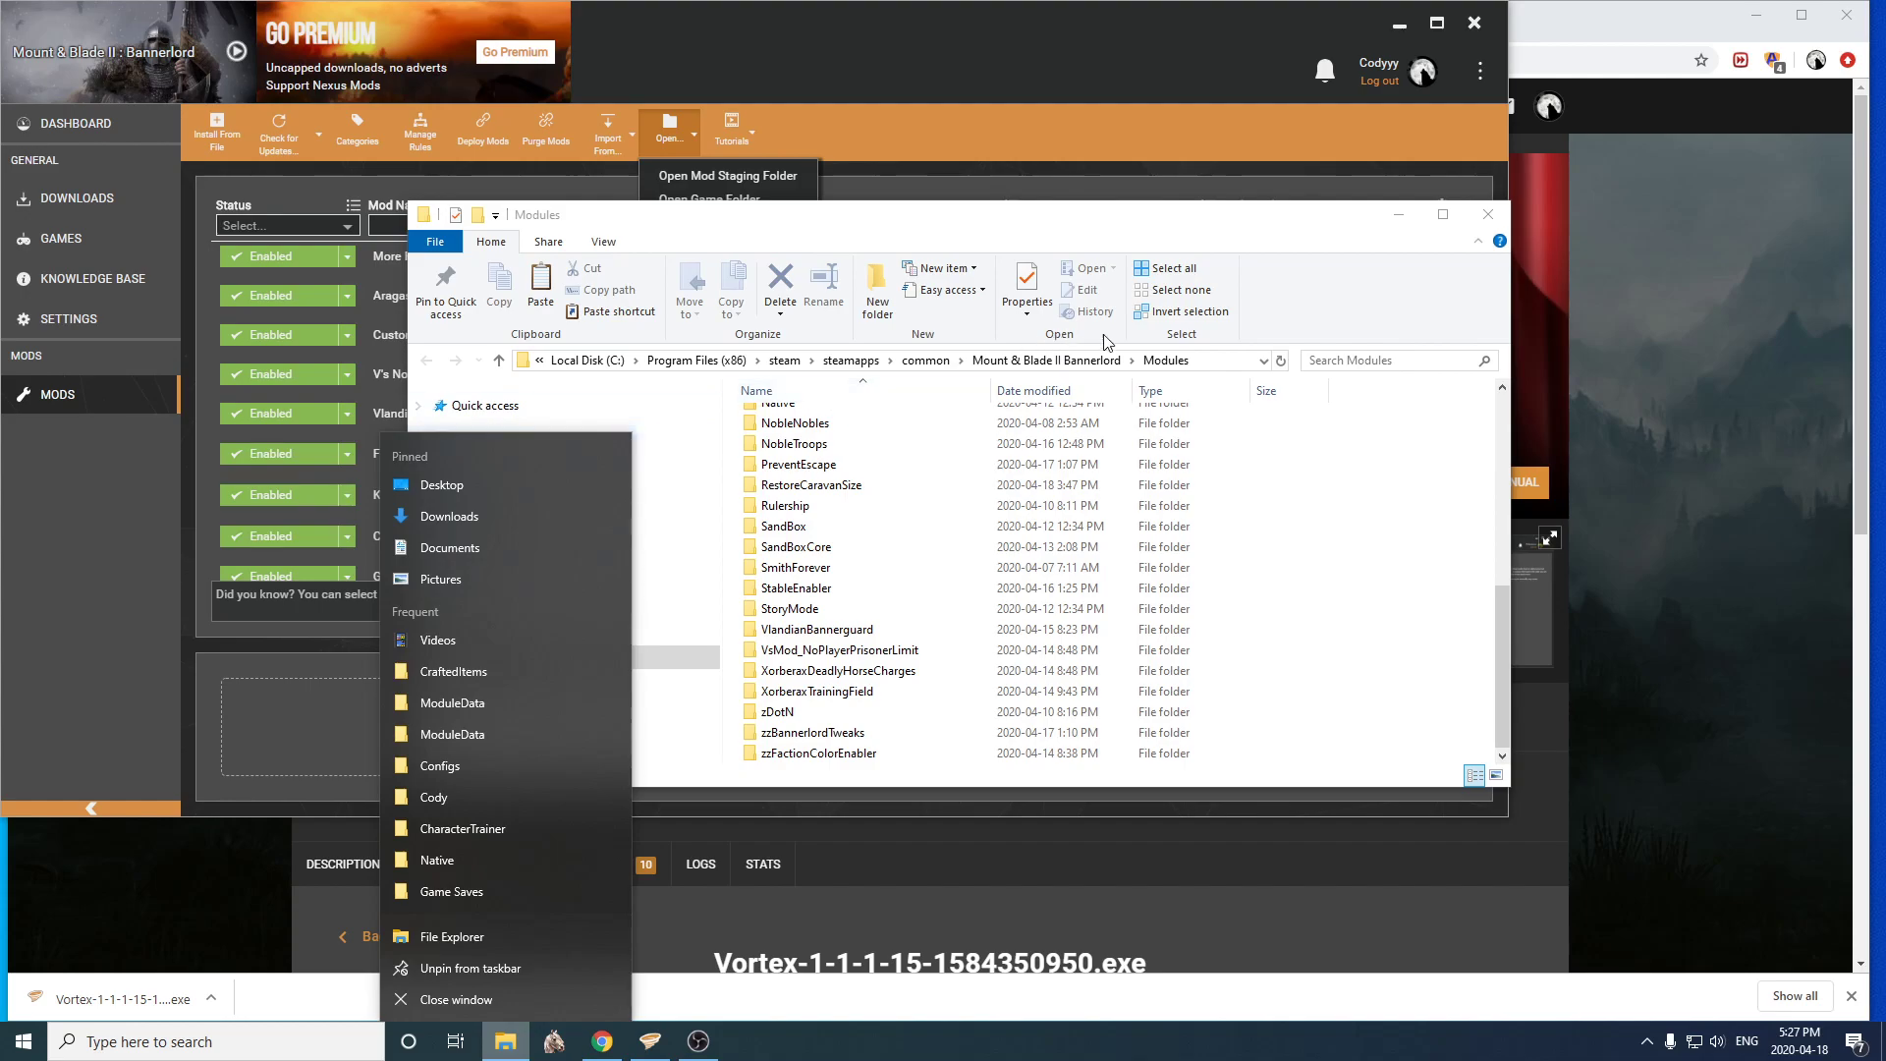
click(1167, 362)
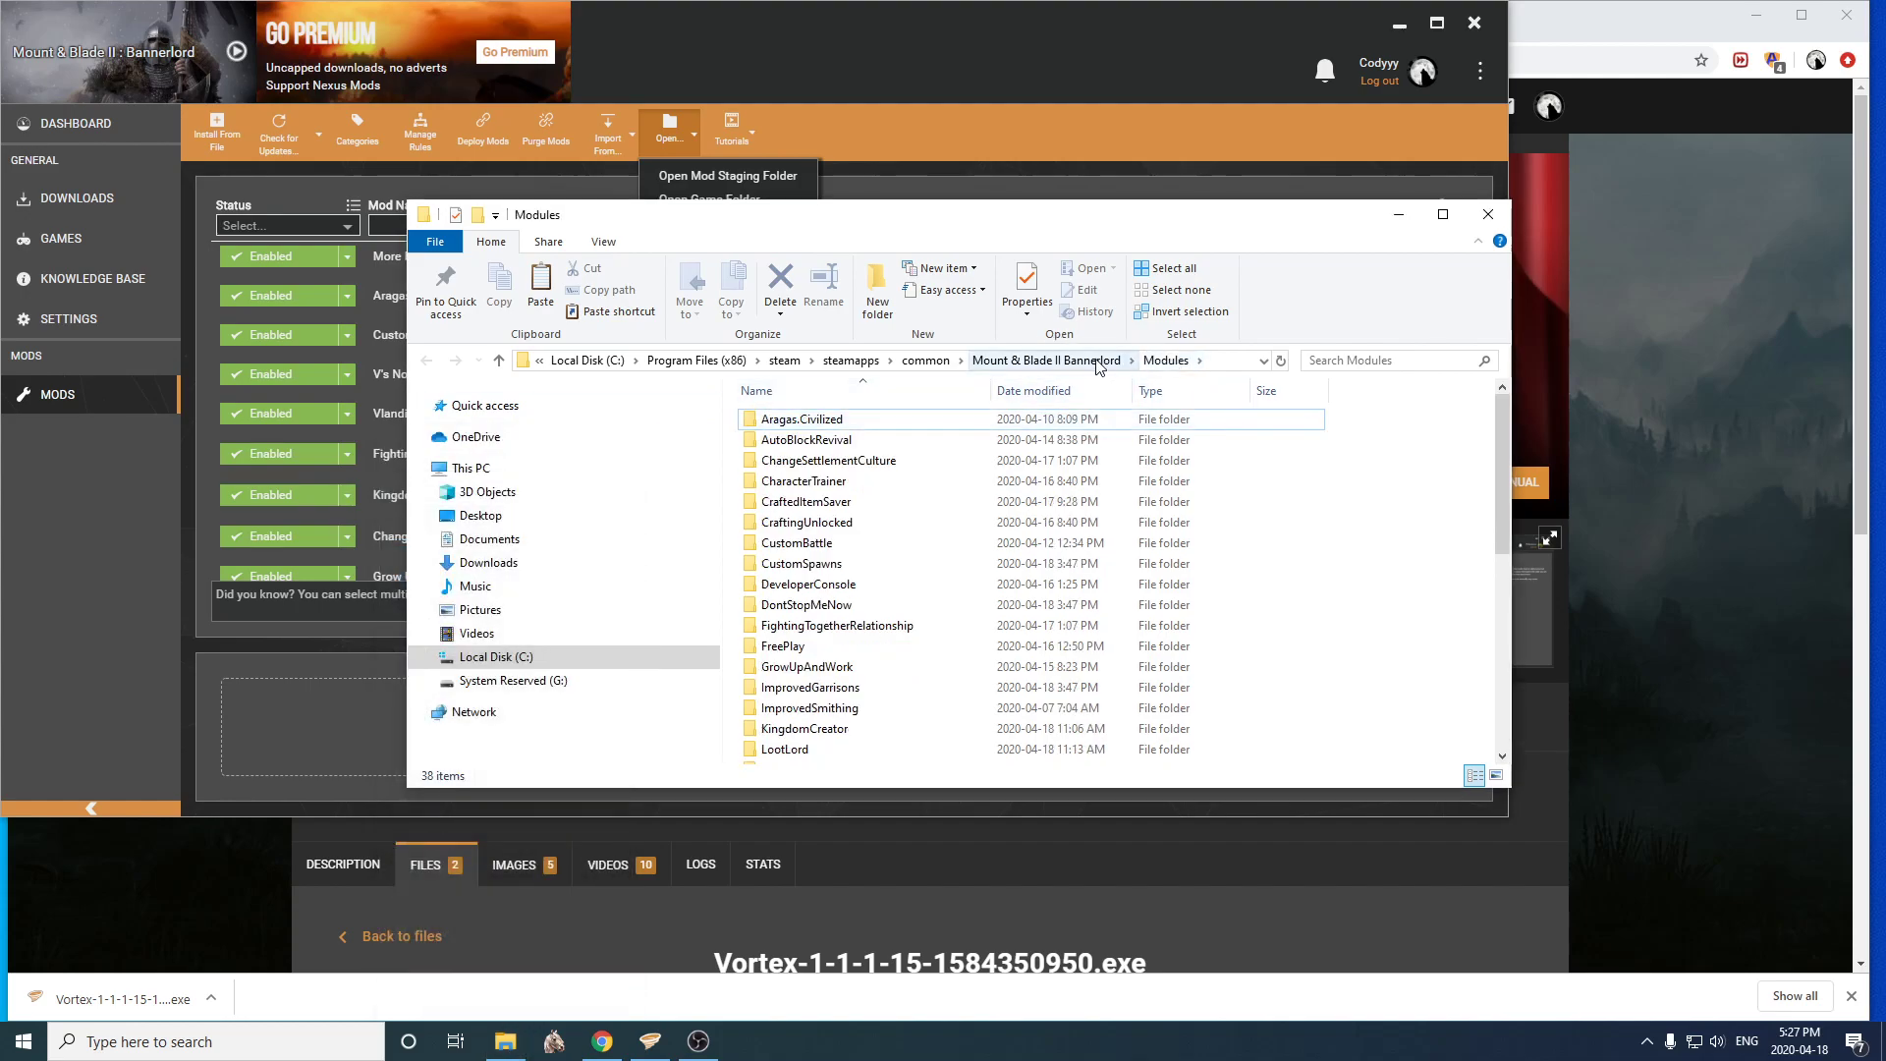
click(1046, 361)
right_click(821, 502)
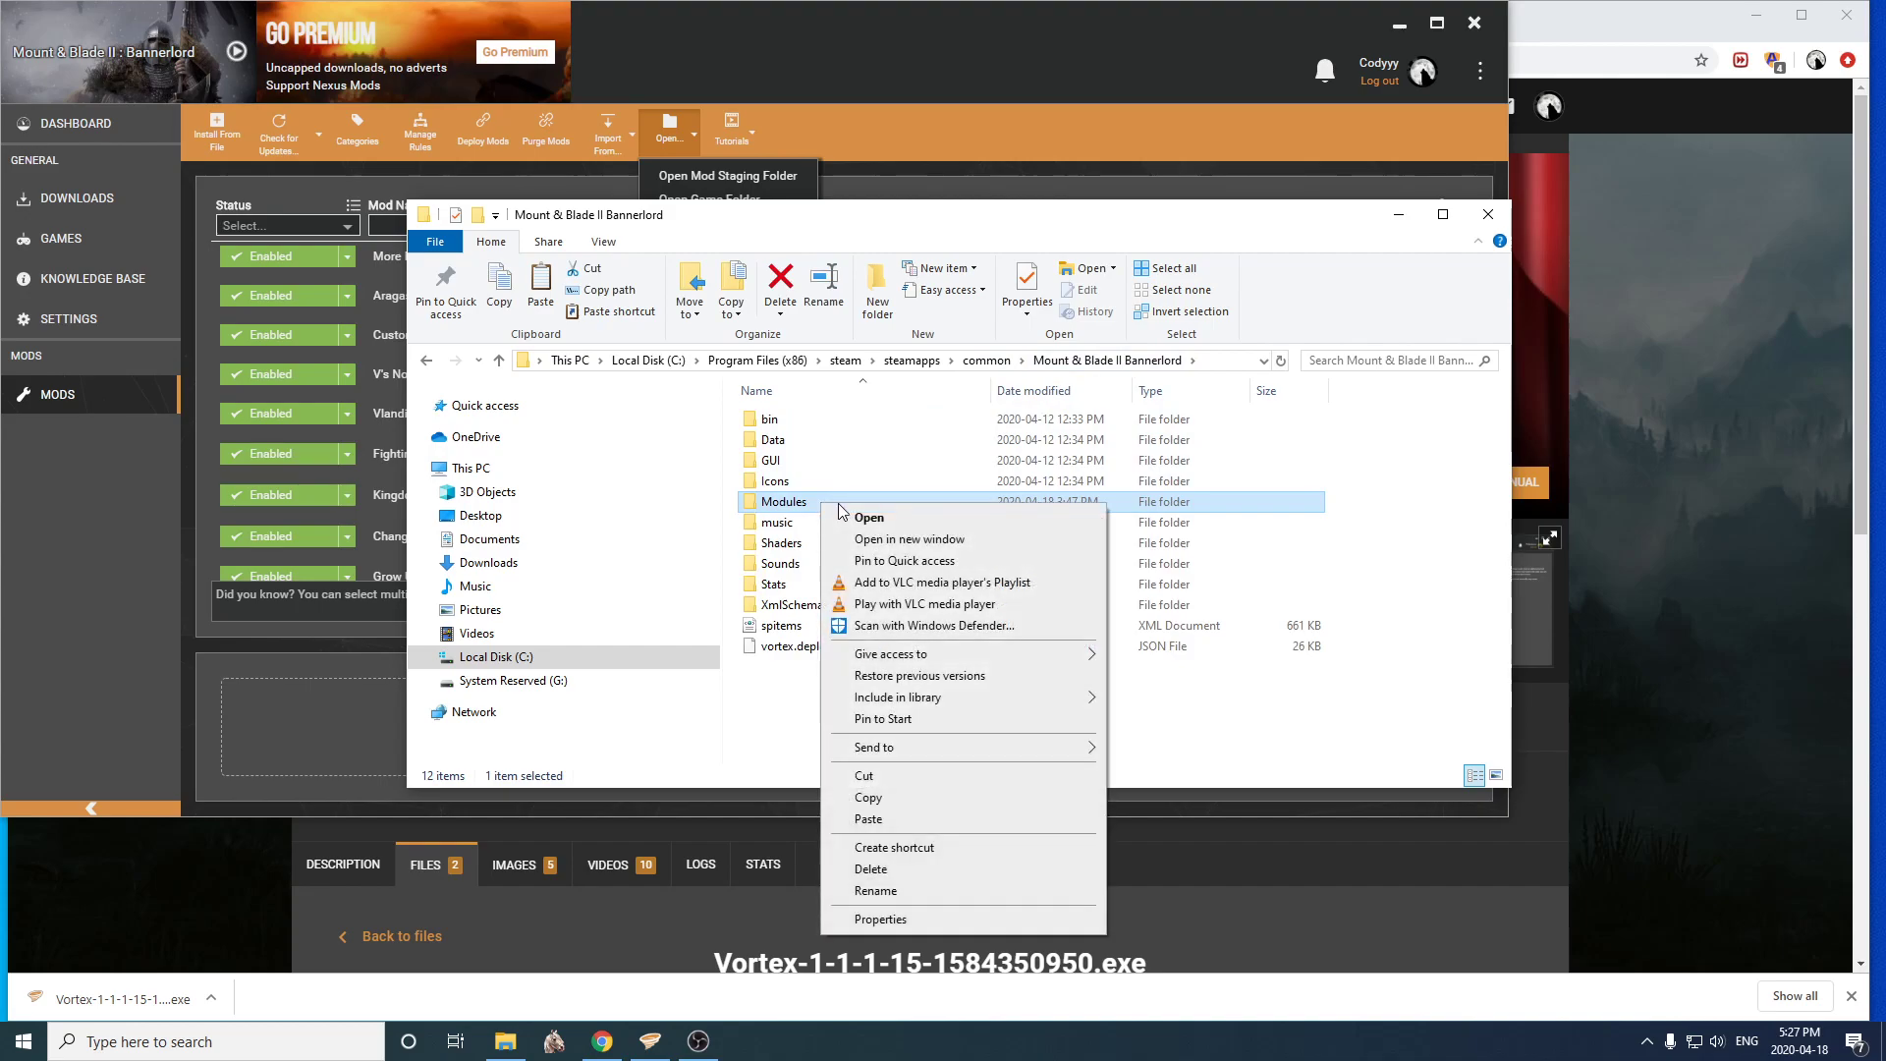
click(895, 846)
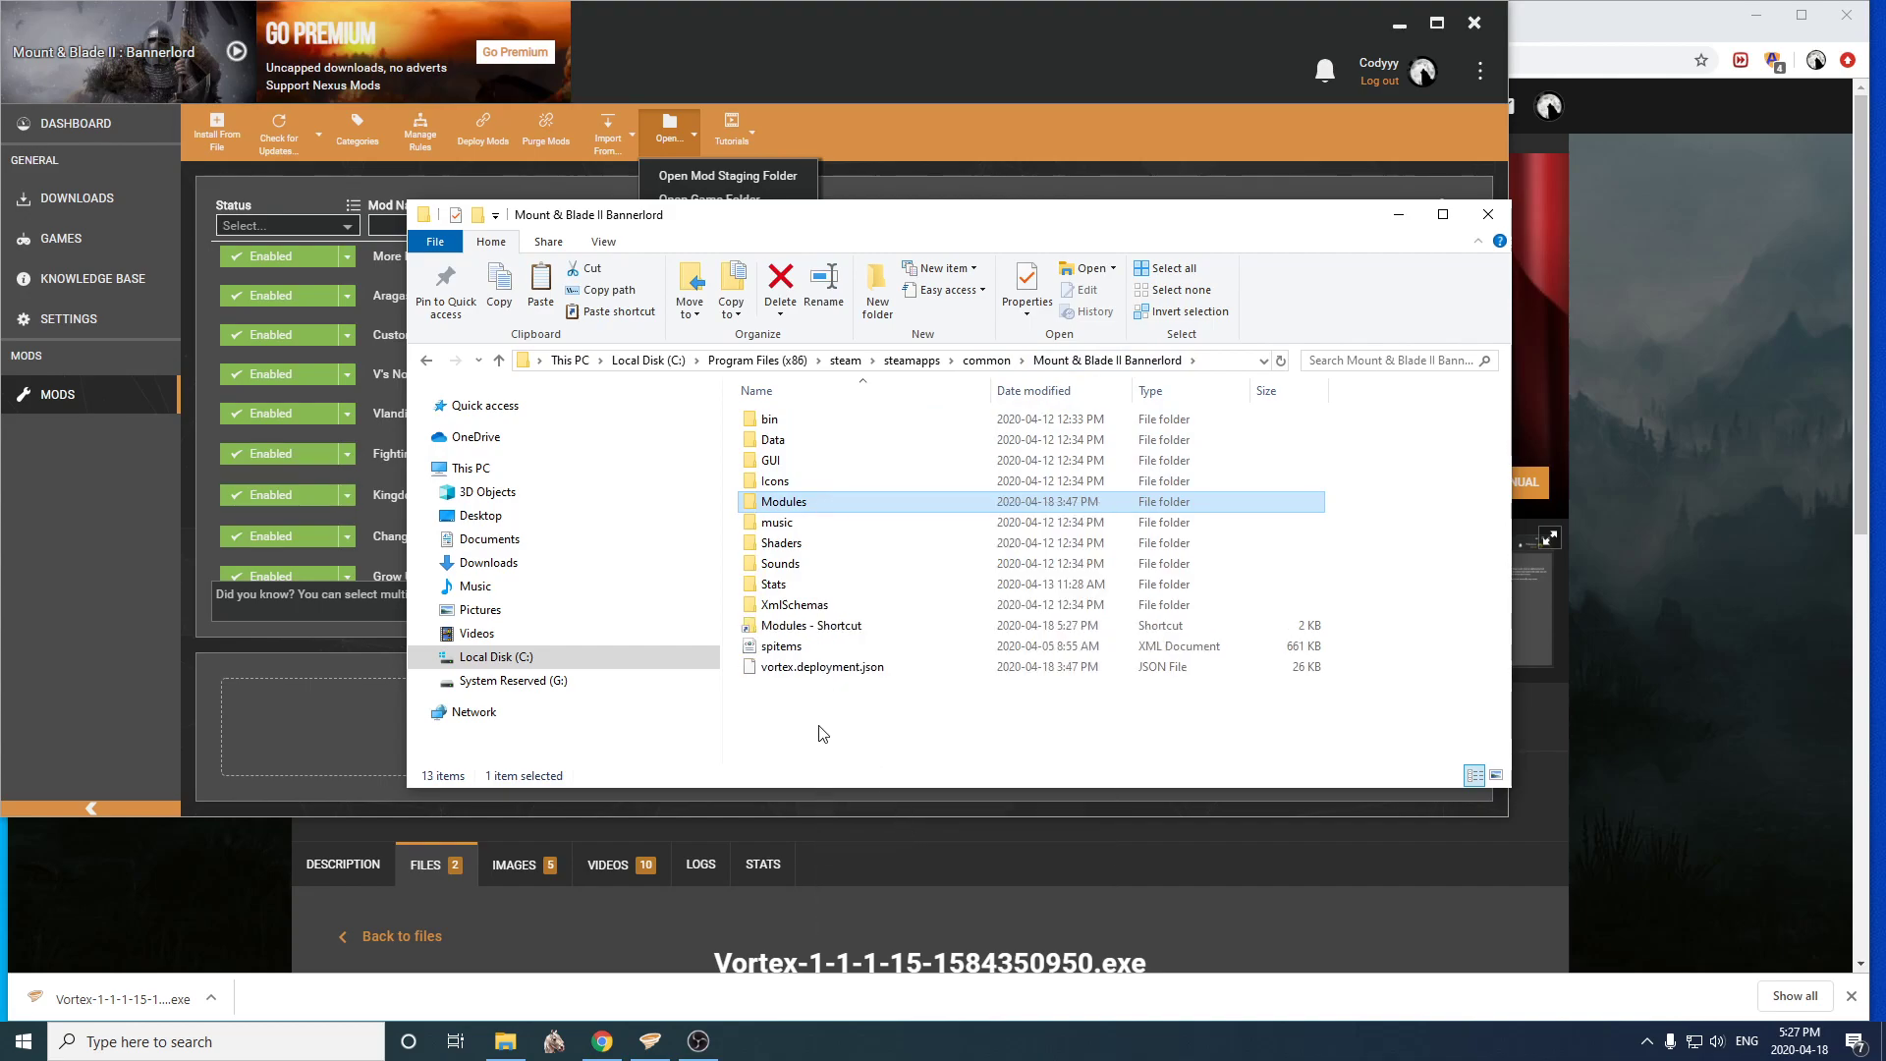
drag(833, 628, 823, 1039)
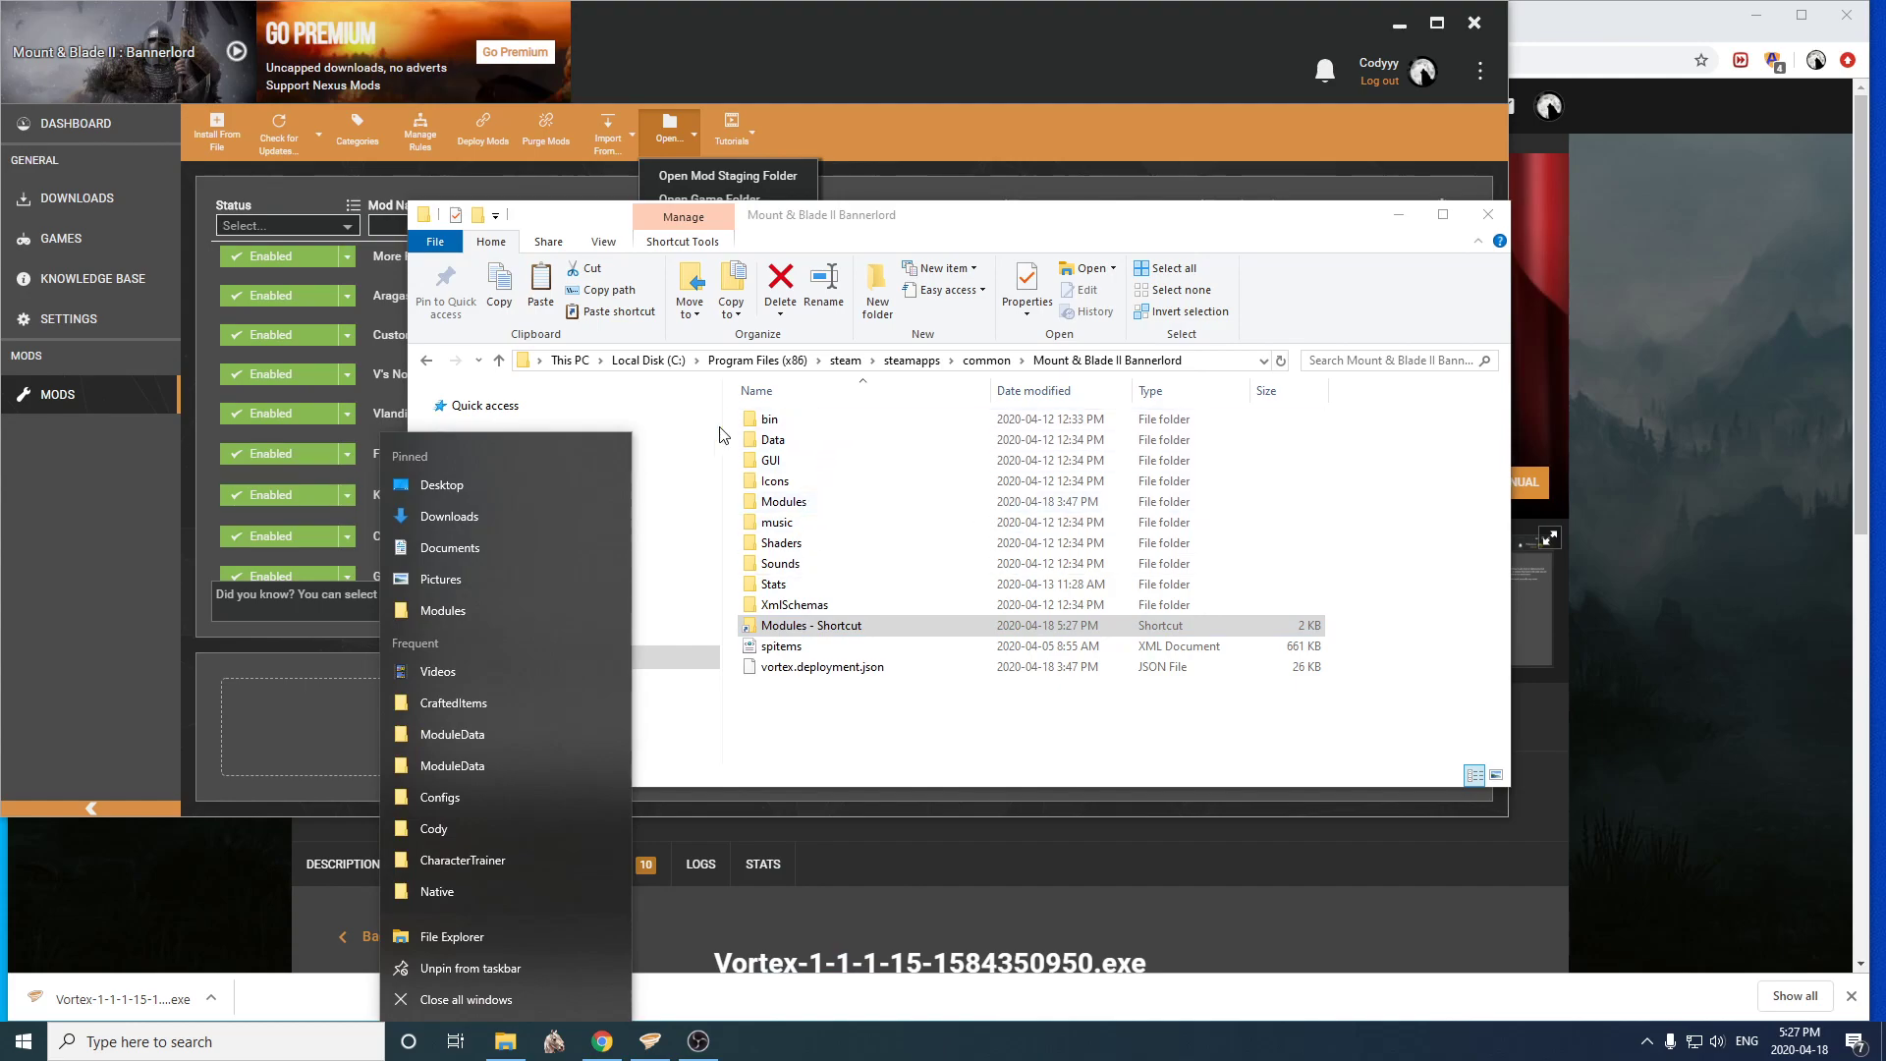
click(692, 404)
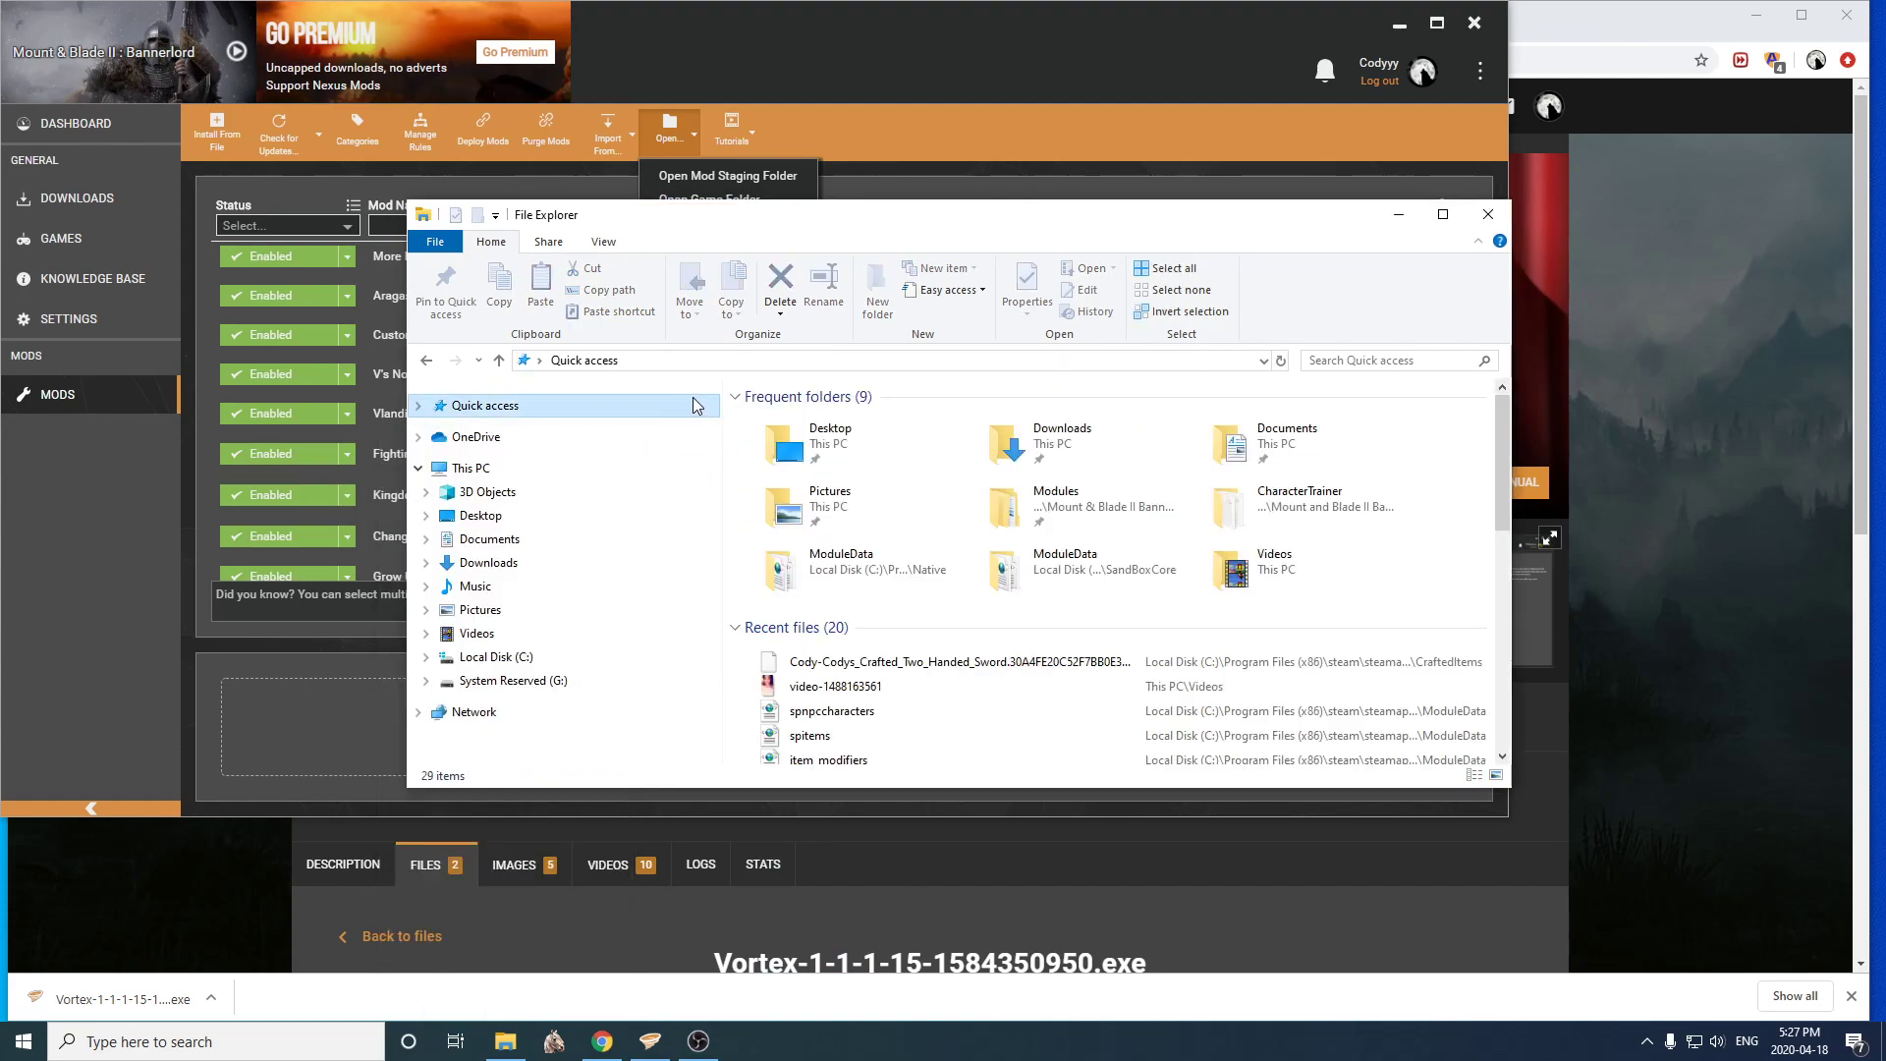
click(1488, 214)
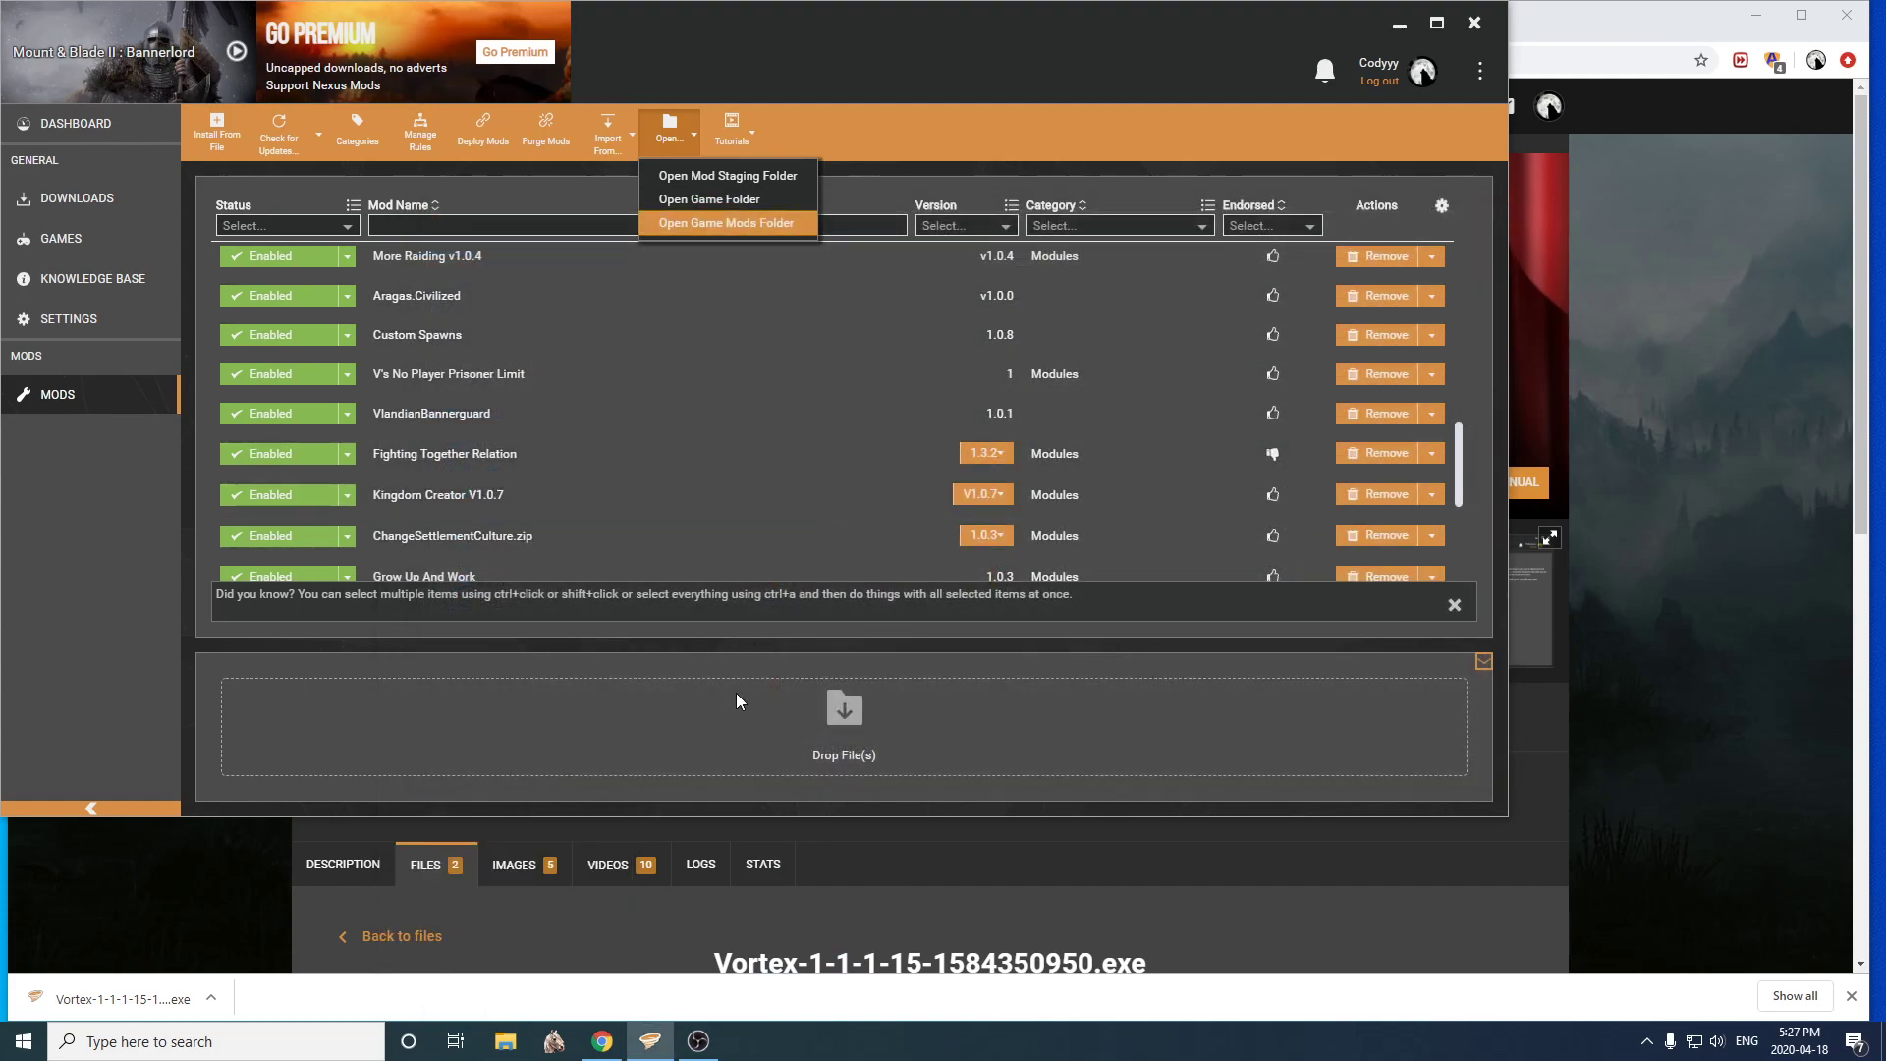
- Run the downloaded Vortex installer and let it close the running Vortex instance
click(108, 999)
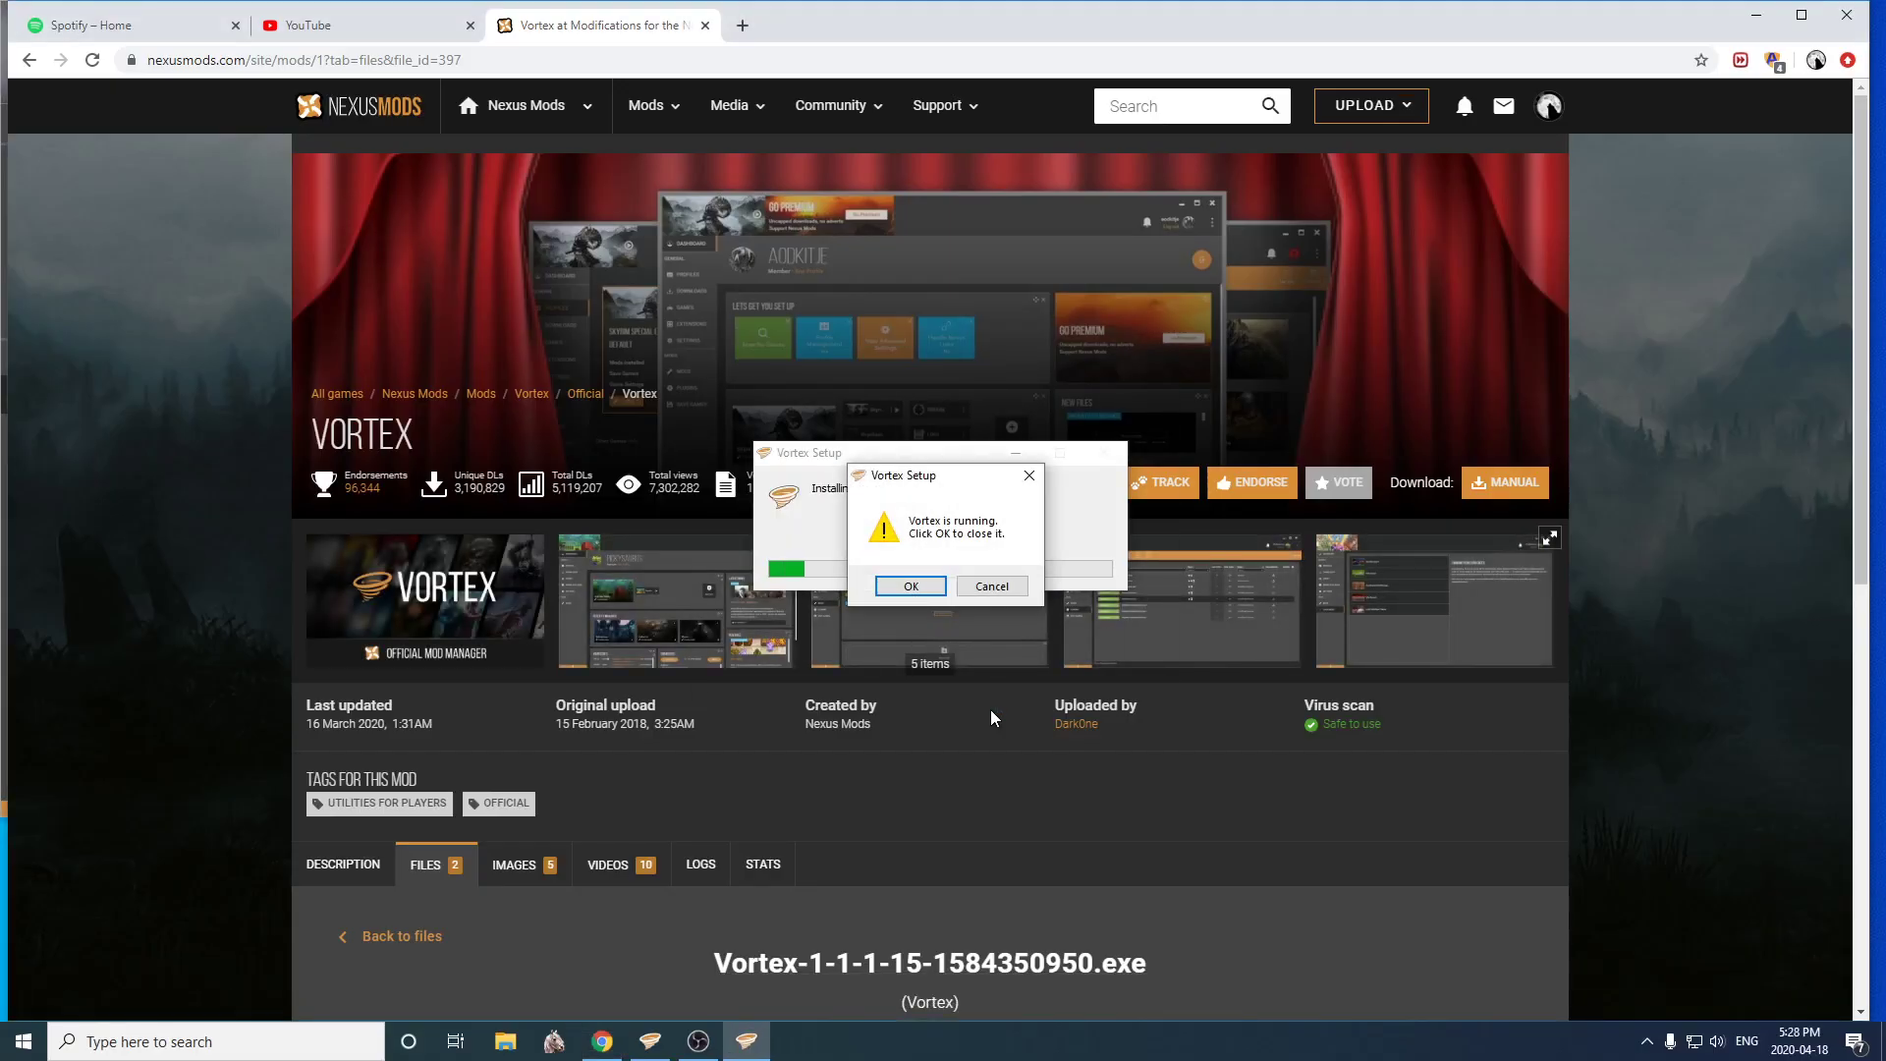
click(911, 586)
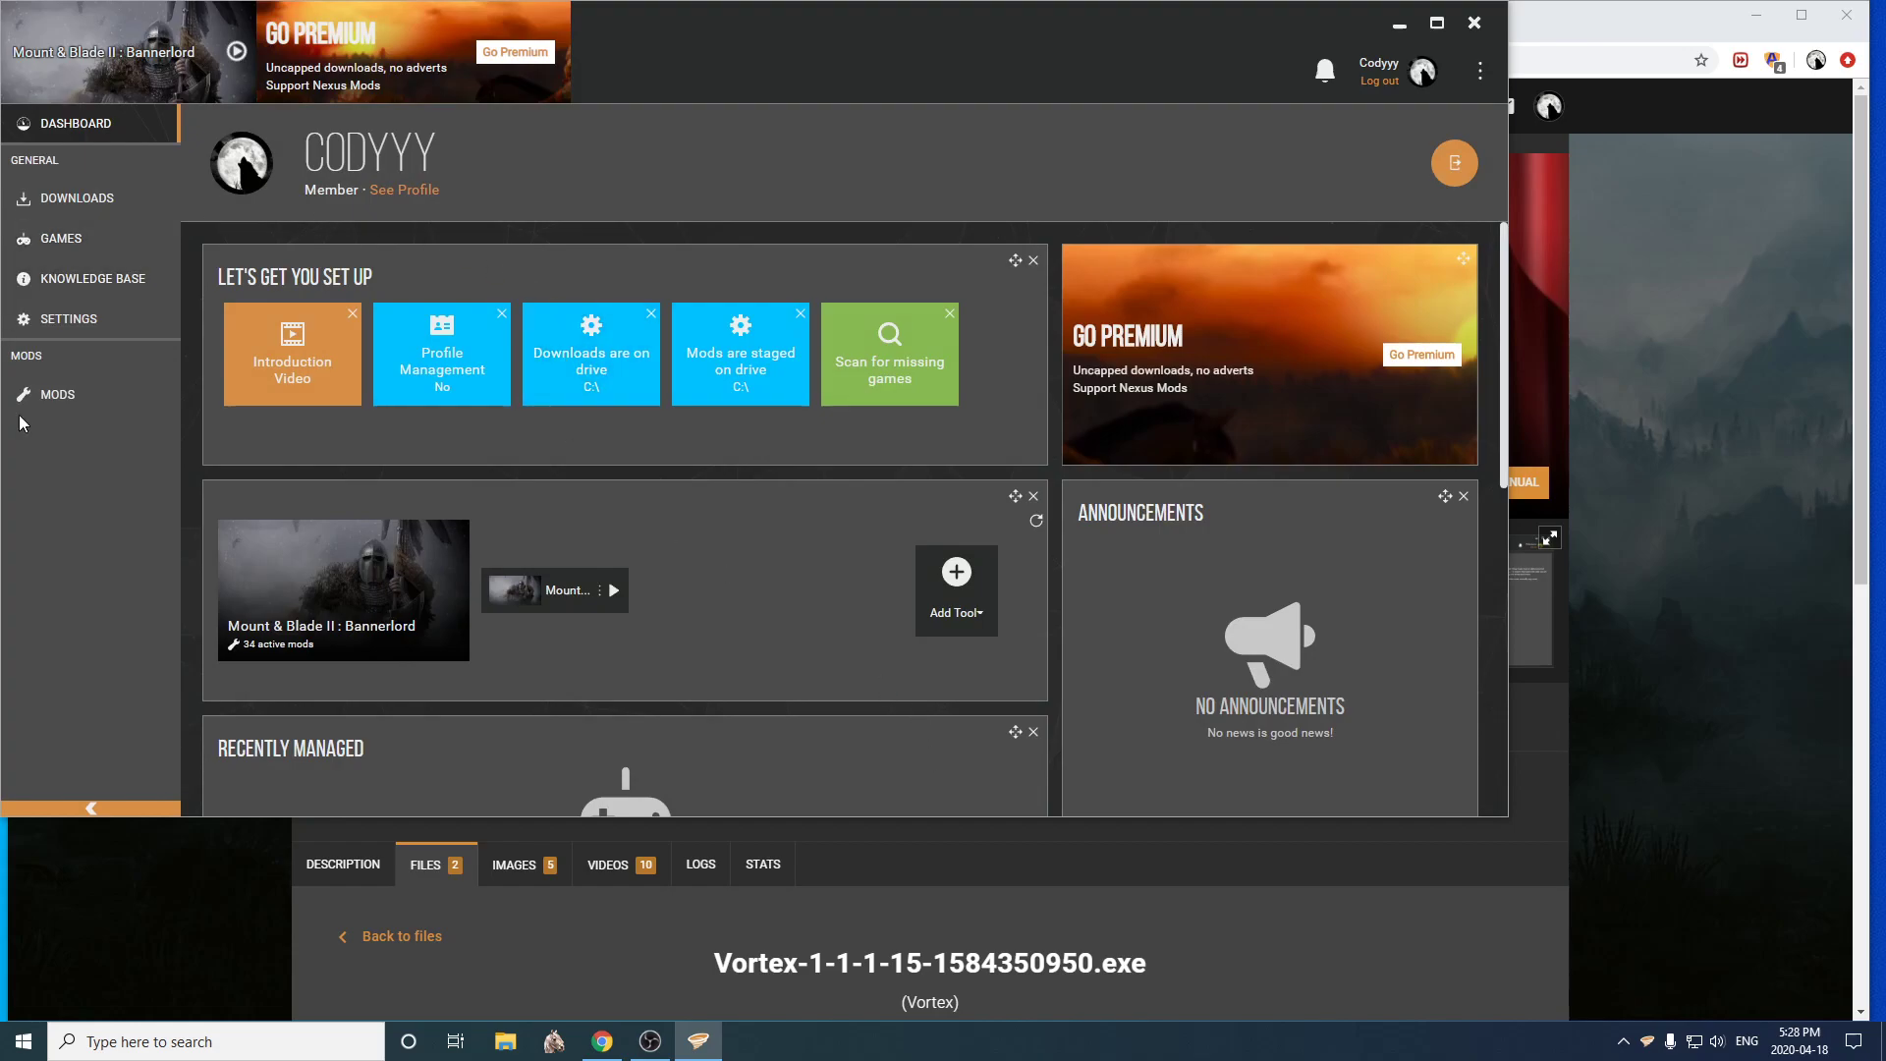
- Look through the installed mods in Vortex, view the file picker for installing a mod from file, cancel it, and minimize Vortex
click(40, 394)
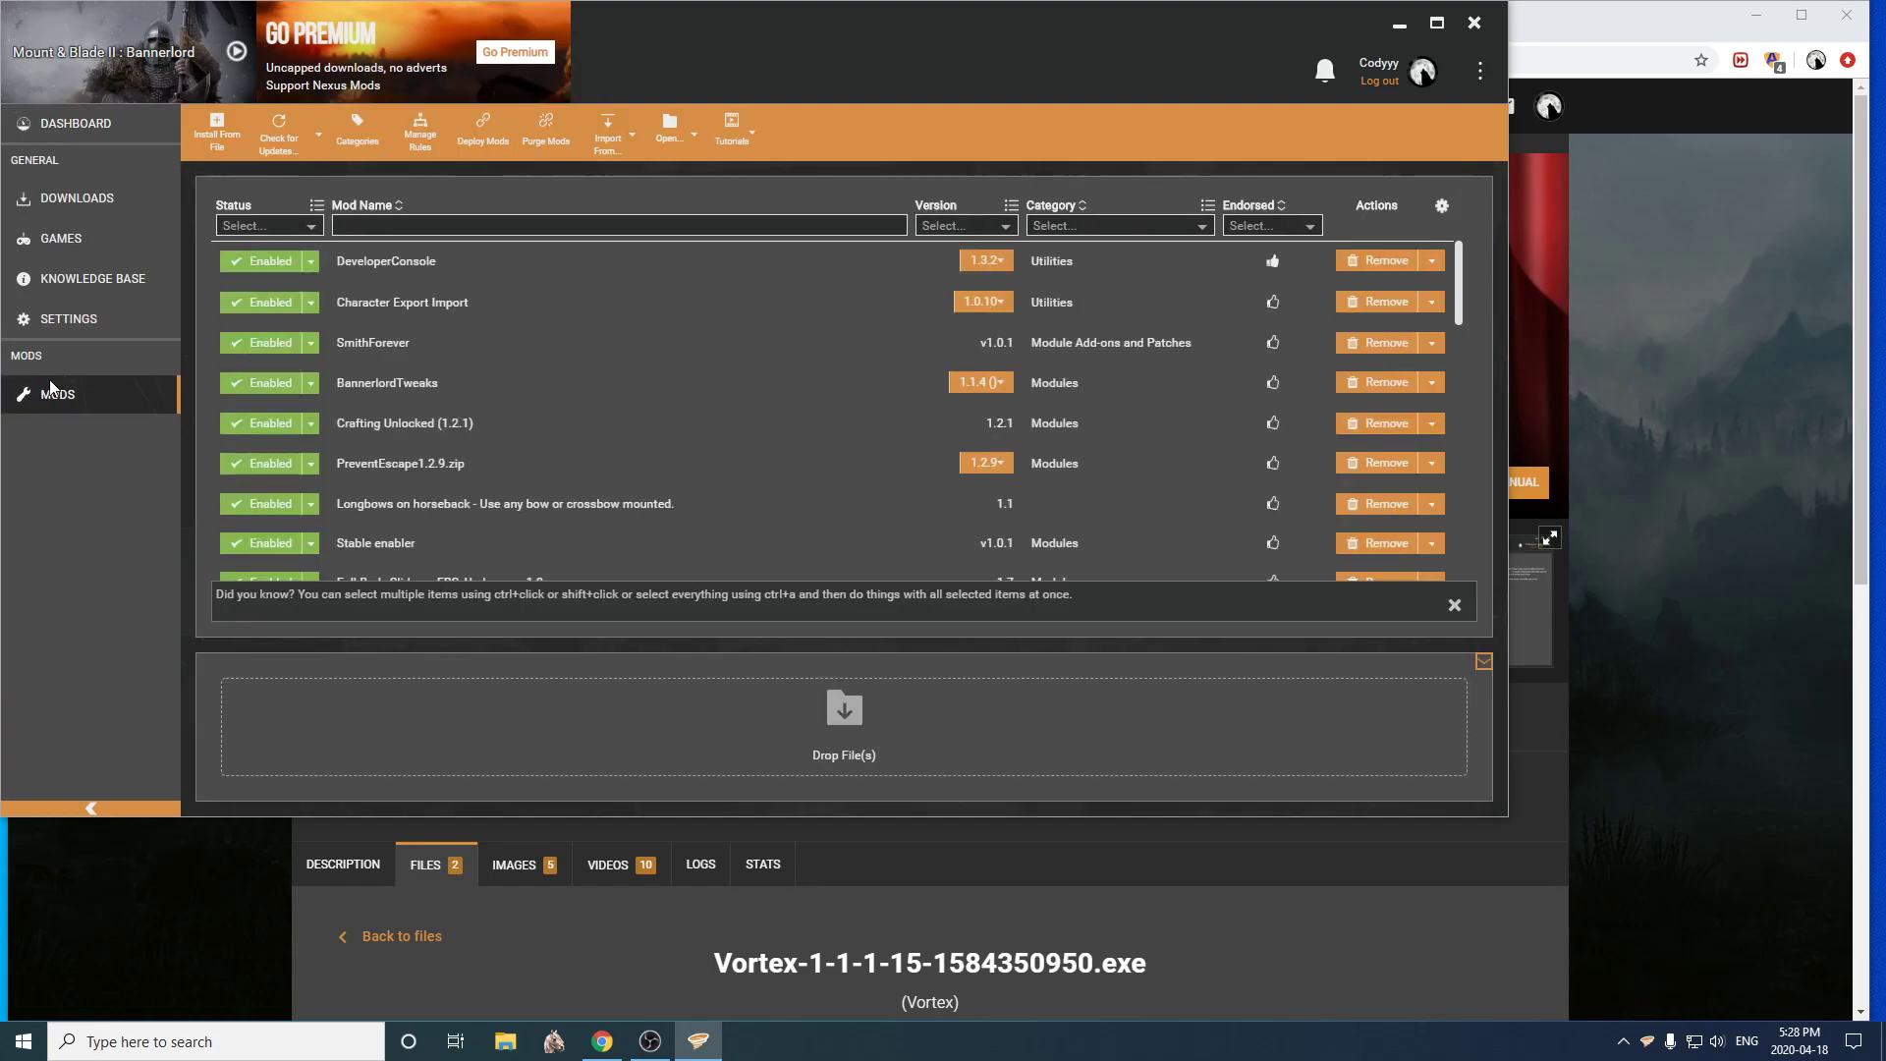
scroll(426, 282, down, 10)
scroll(427, 282, up, 10)
click(216, 147)
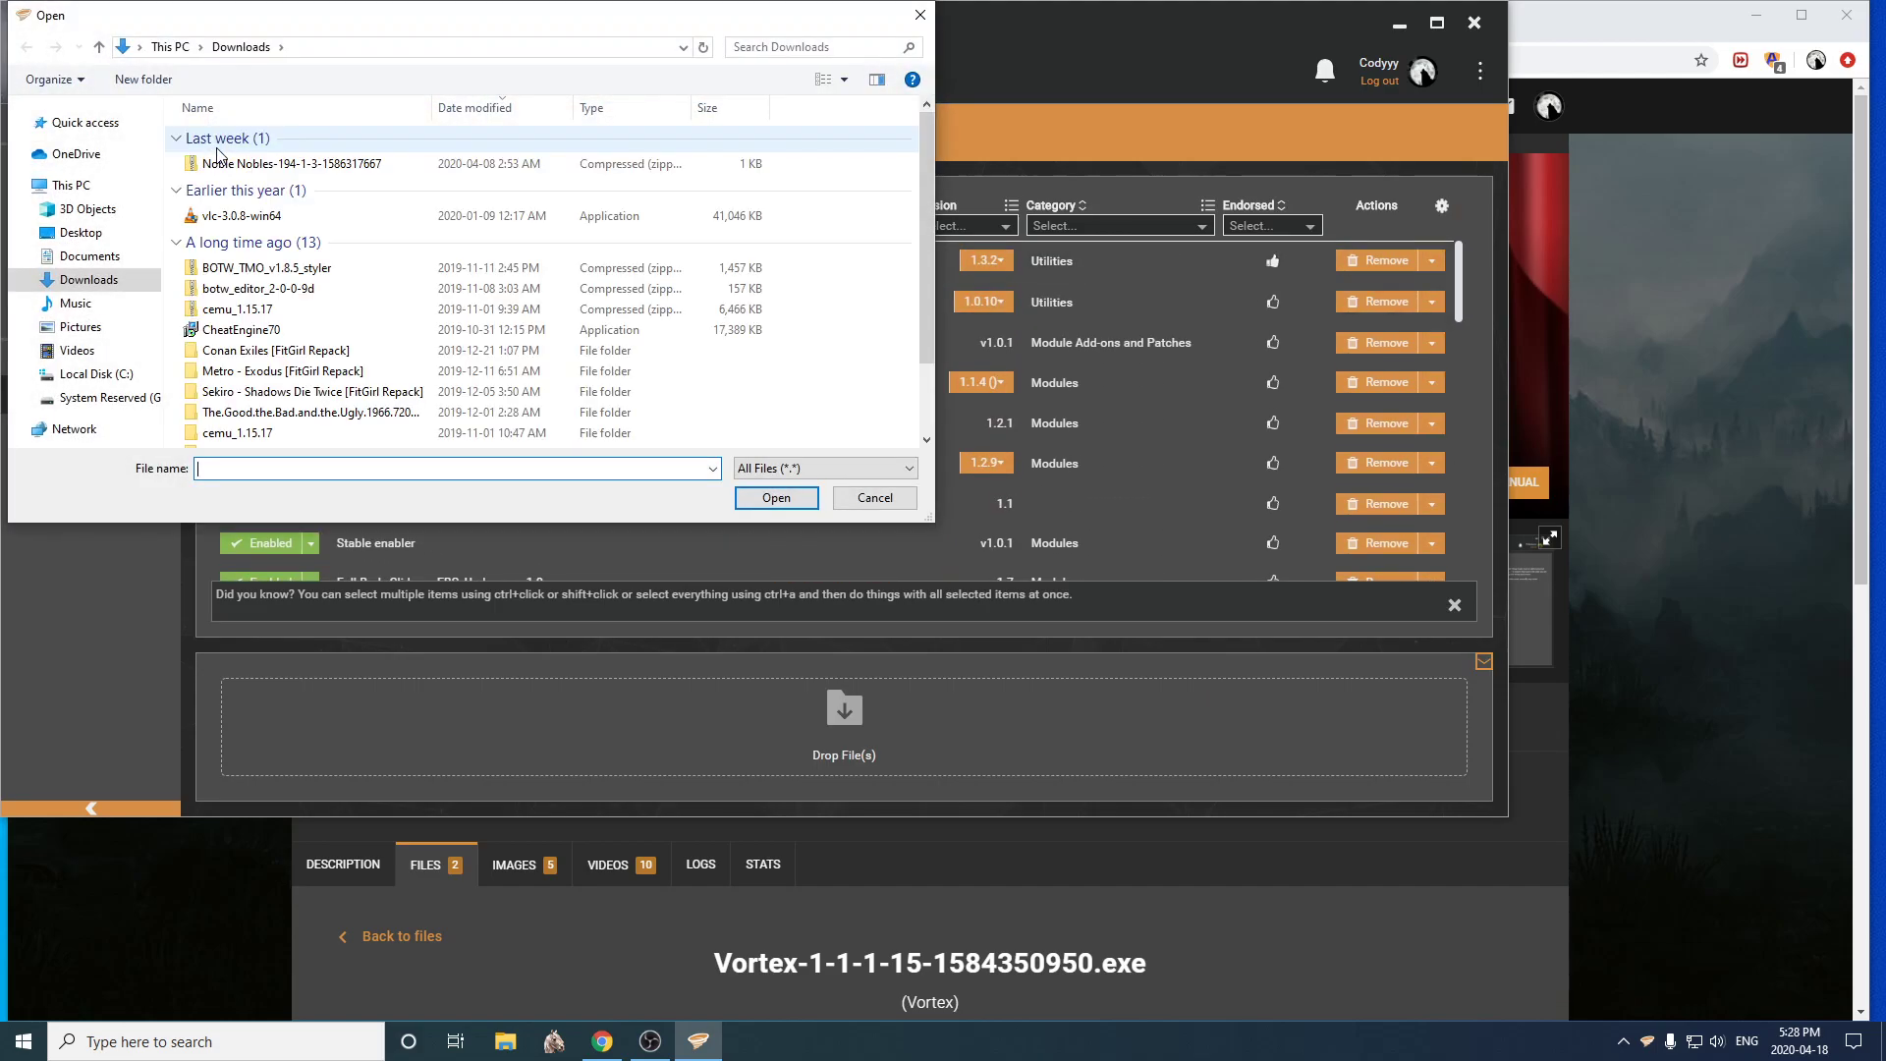
click(917, 16)
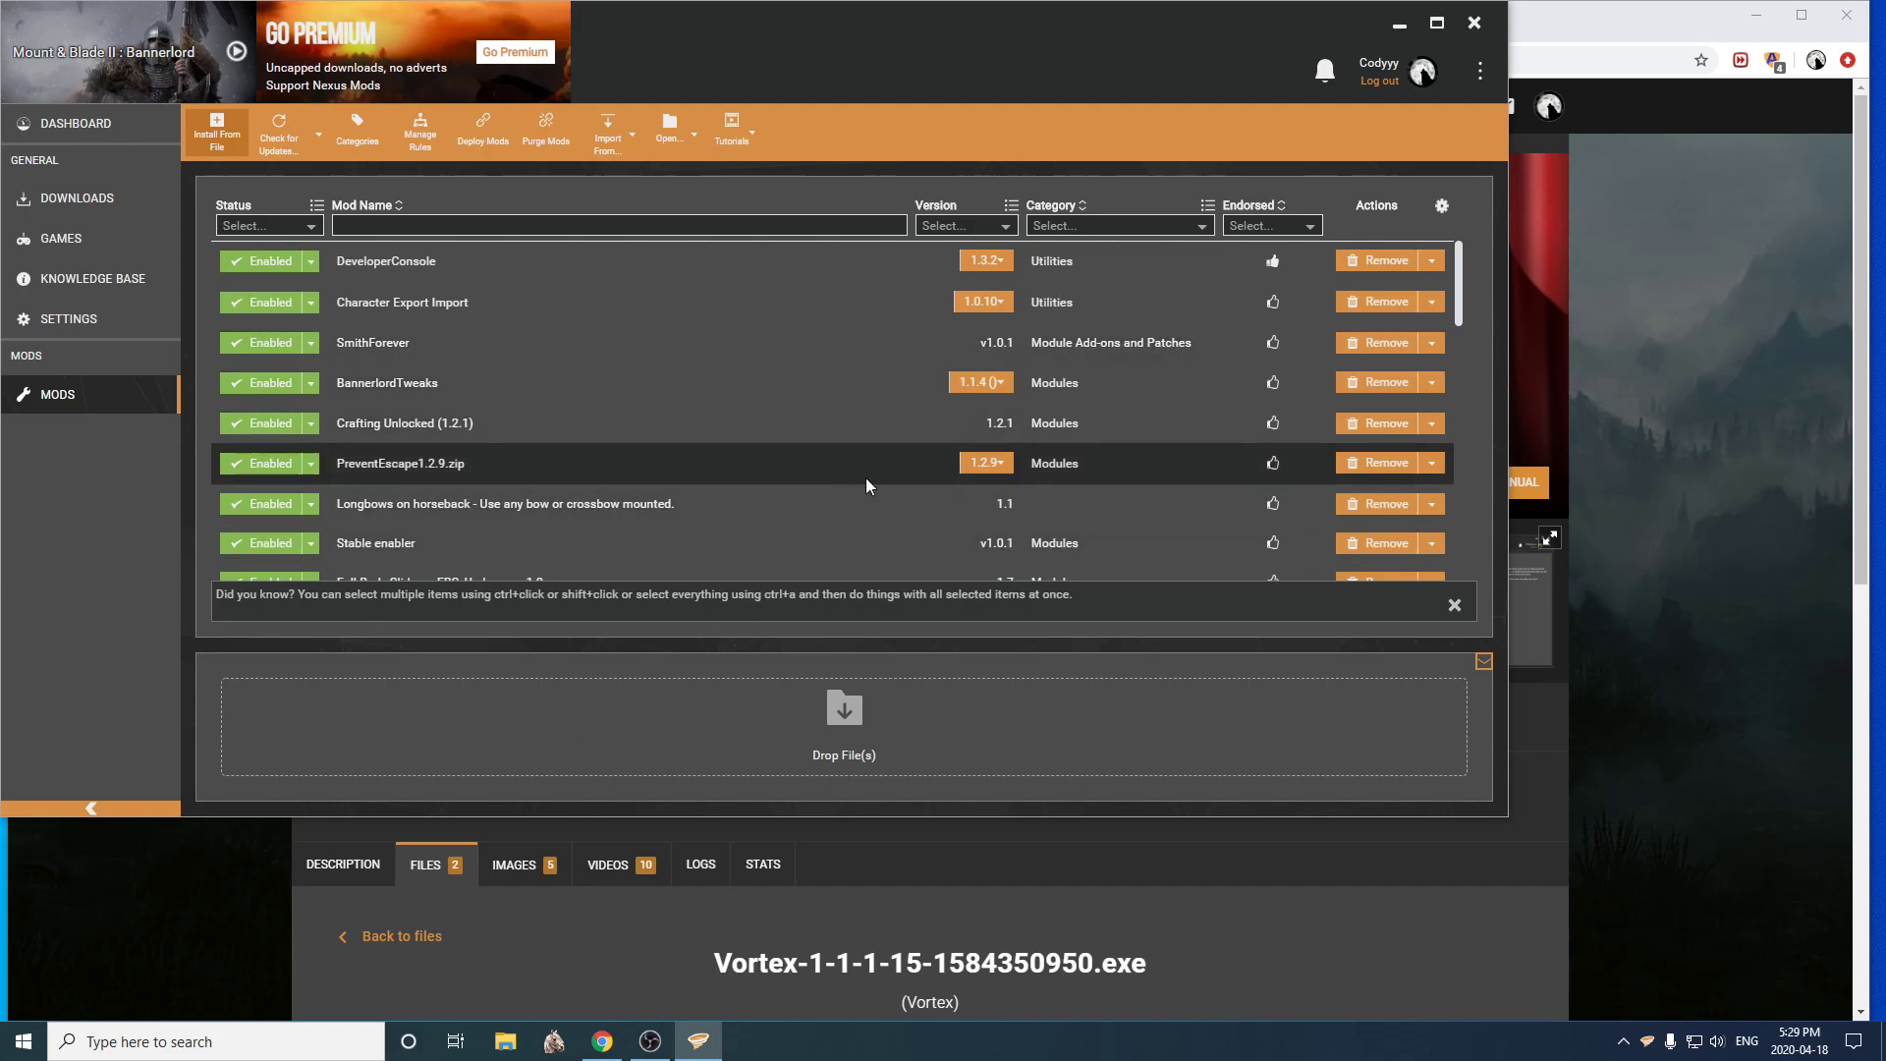
click(1399, 27)
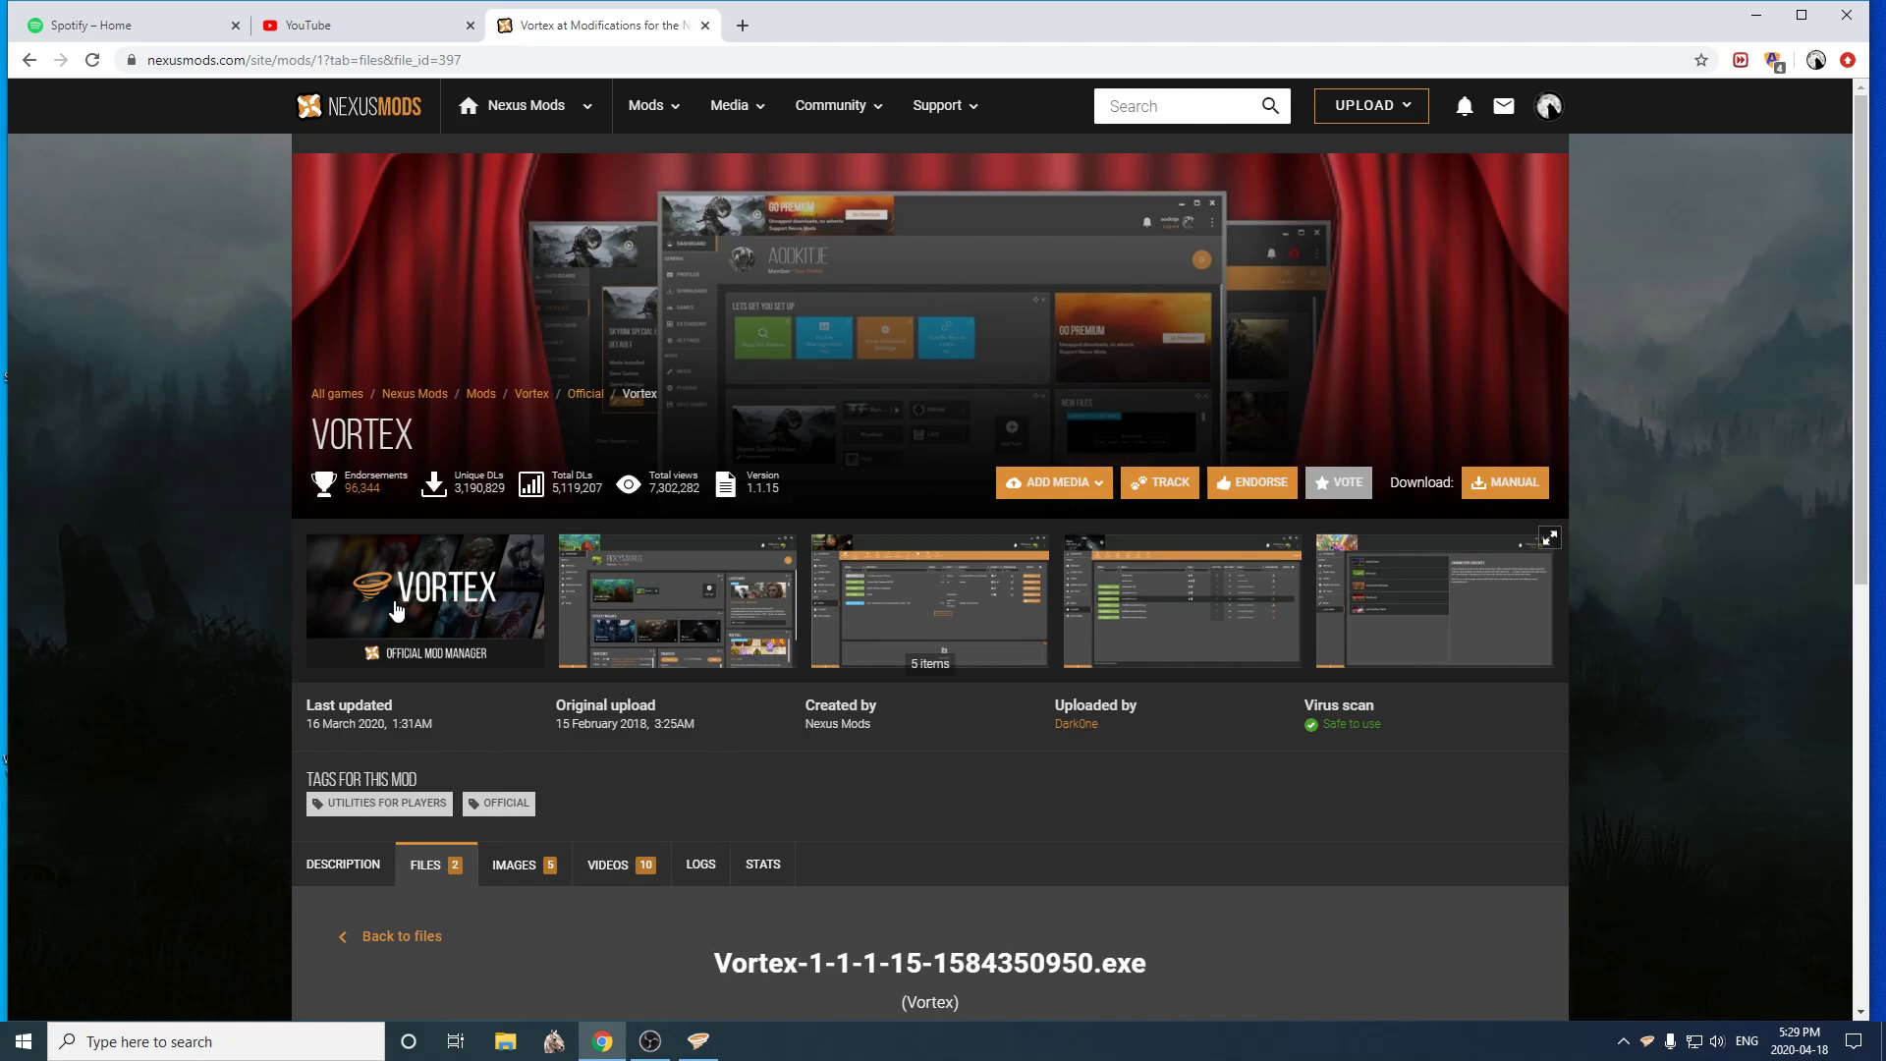
scroll(410, 601, down, 5)
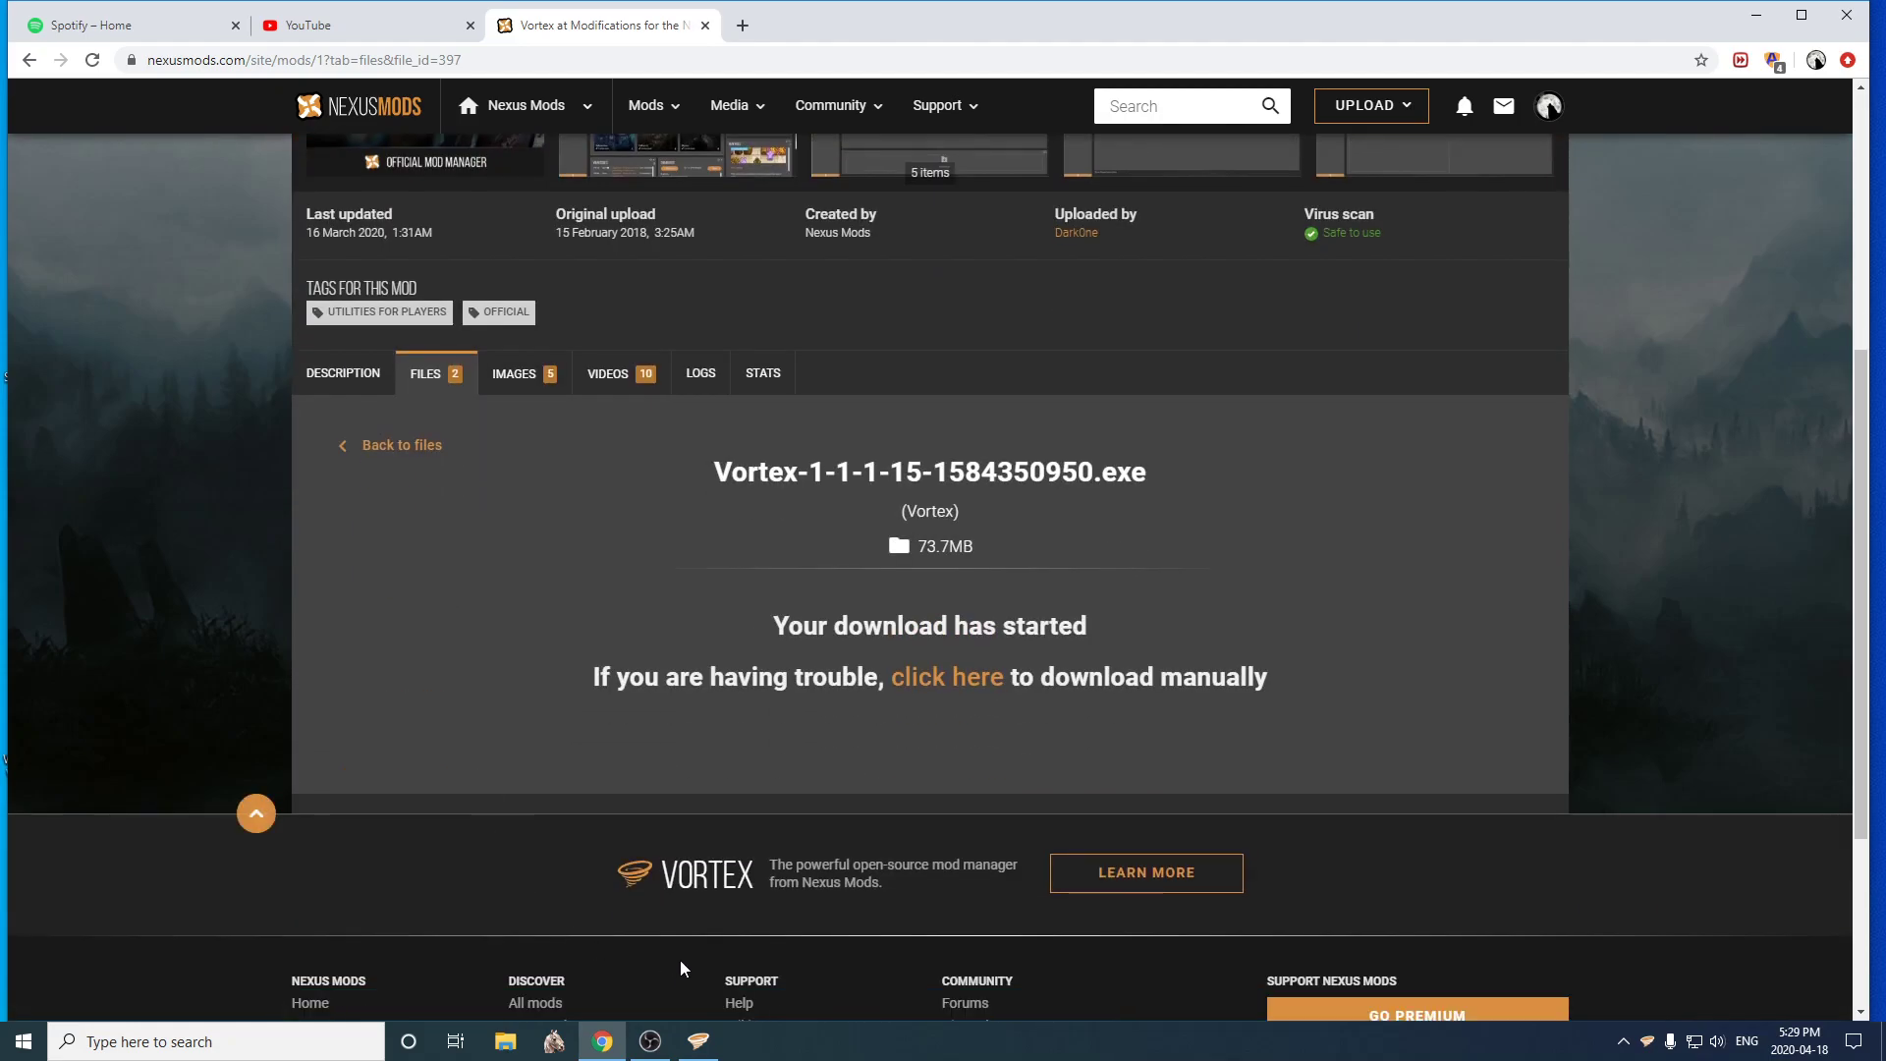
click(699, 1041)
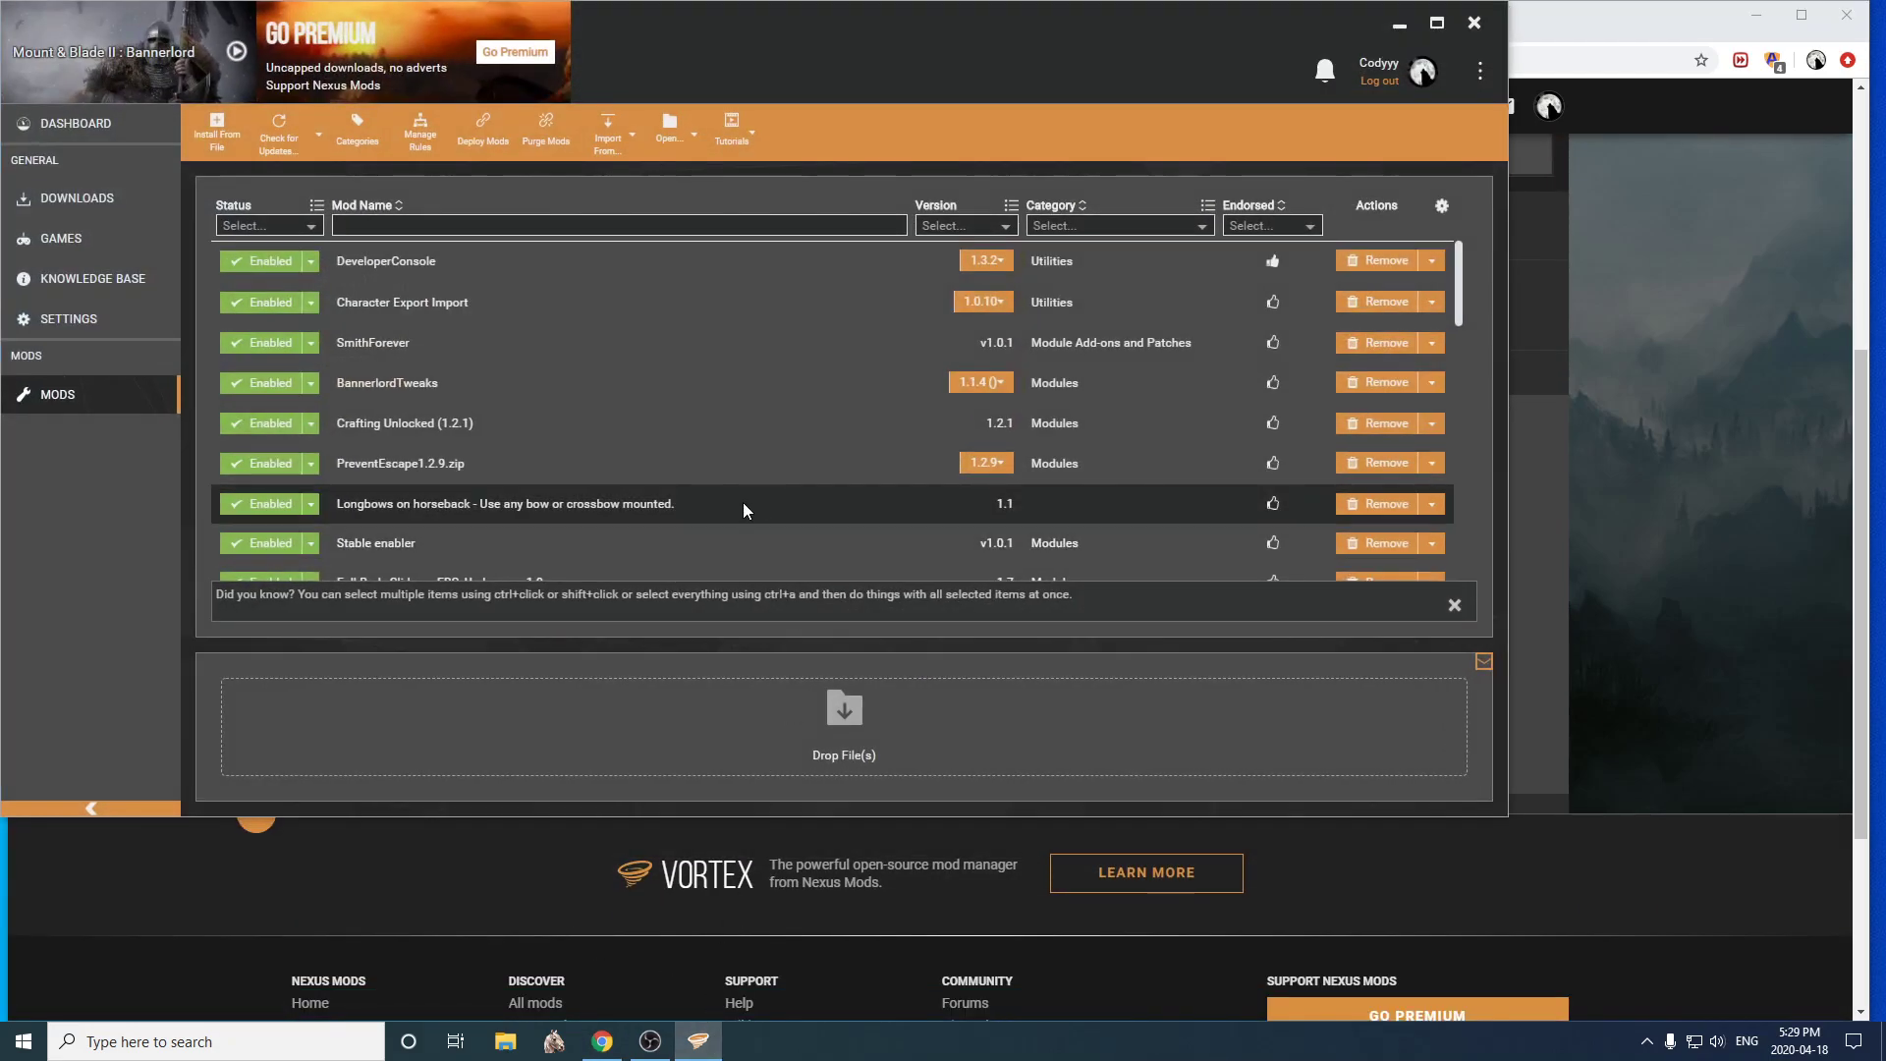
click(786, 852)
scroll(779, 788, up, 5)
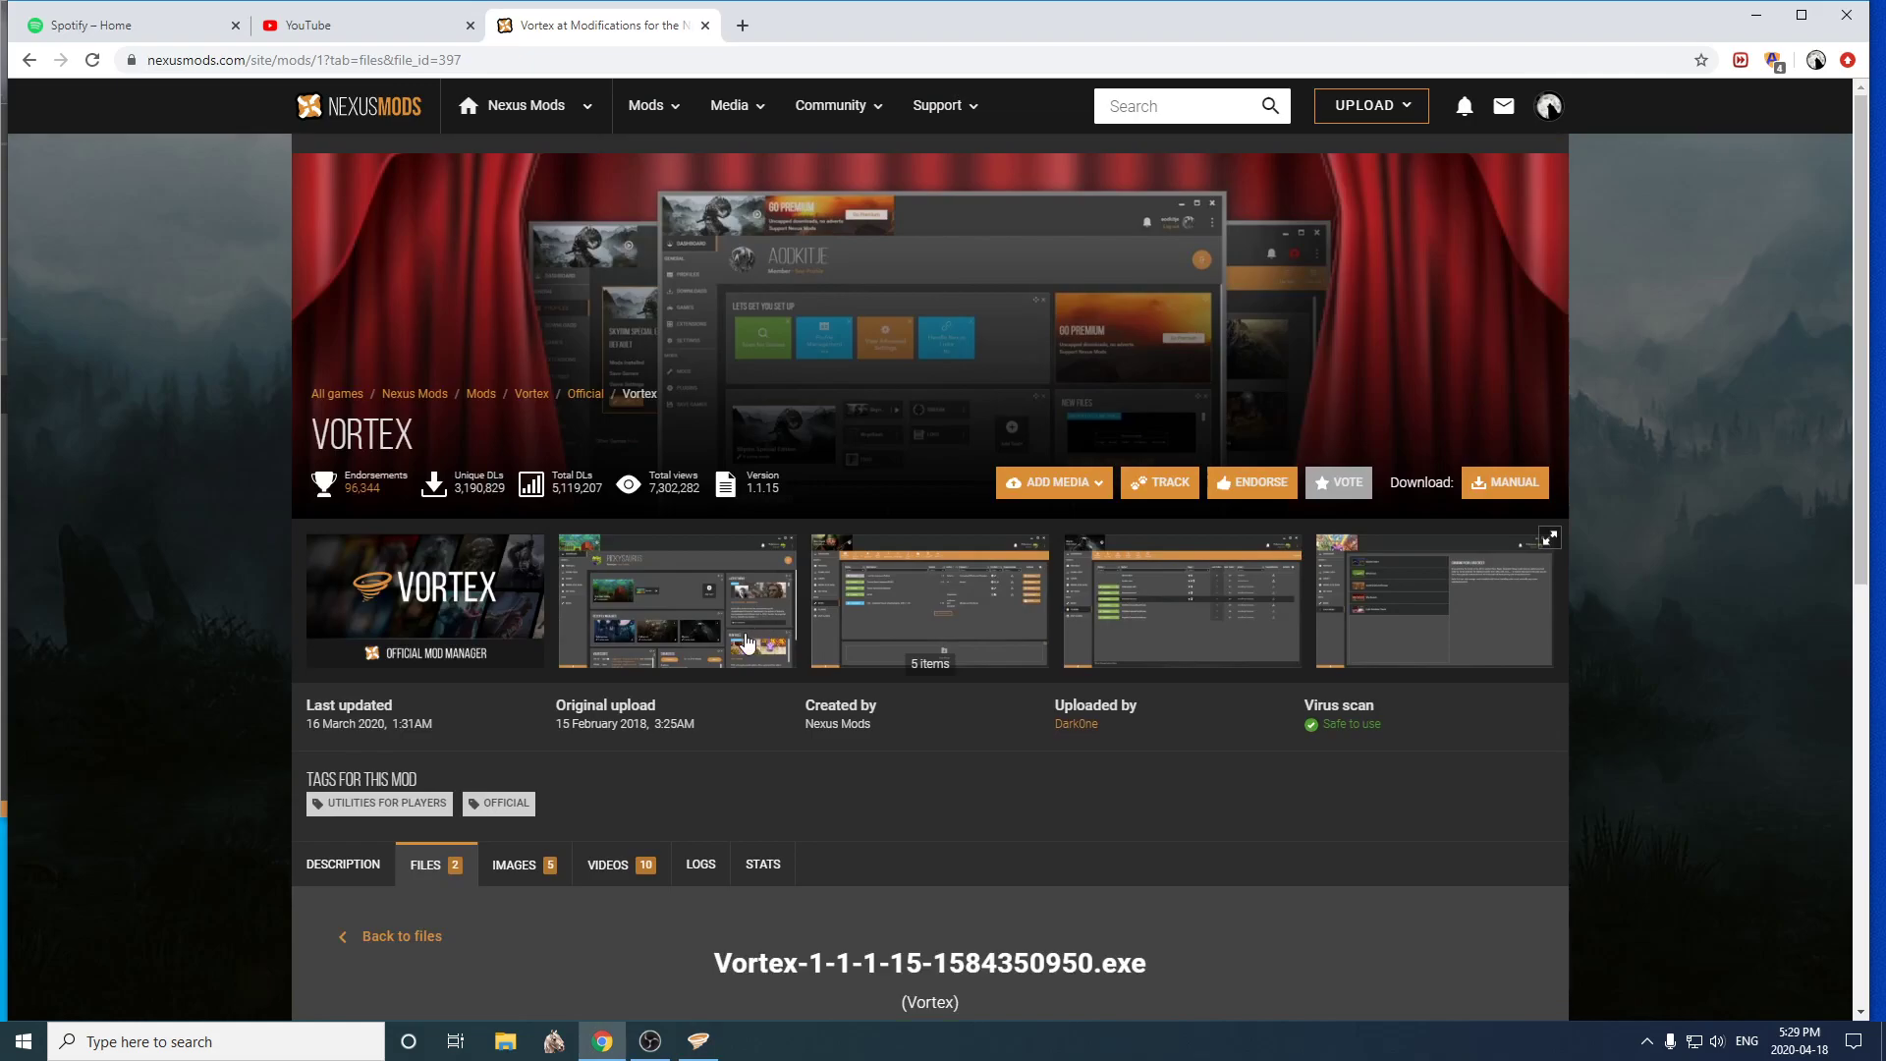
- Go from the Vortex page to the Nexus Mods site's mods listing and browse its first page of tools and extensions
click(477, 396)
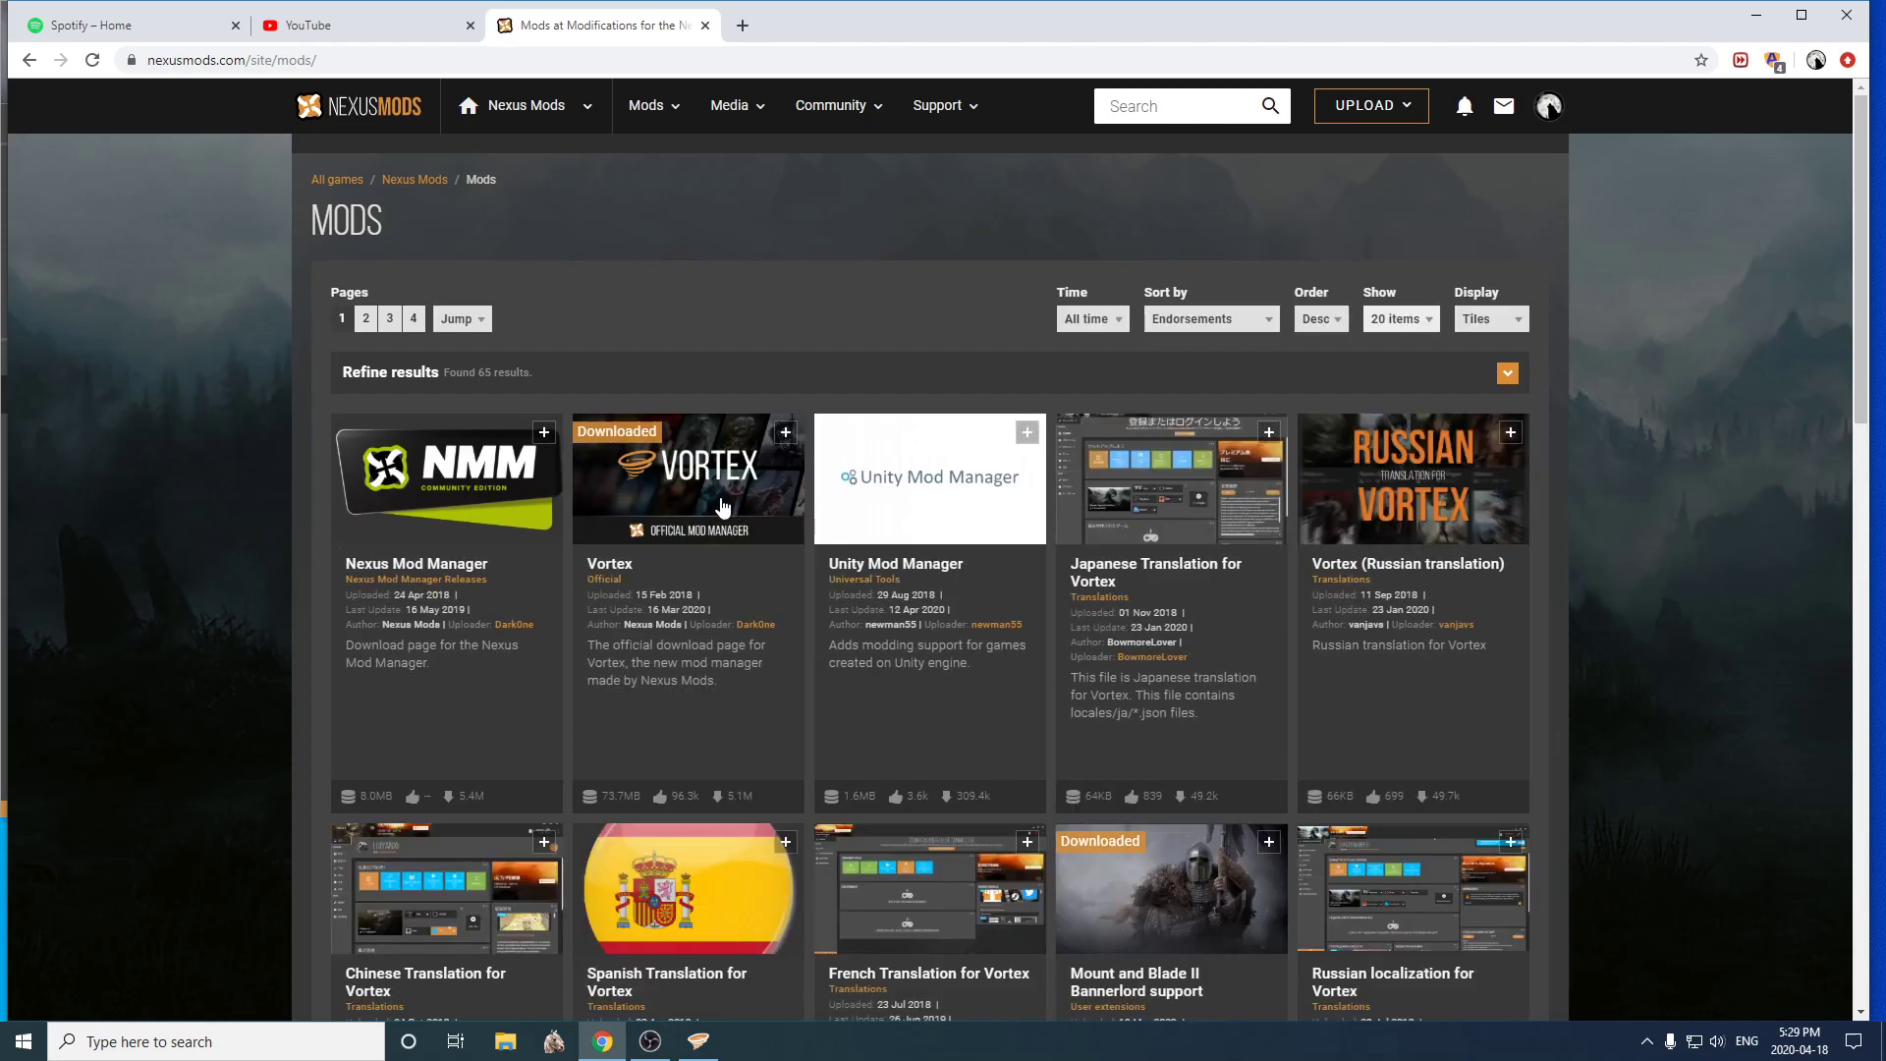
scroll(1193, 511, down, 5)
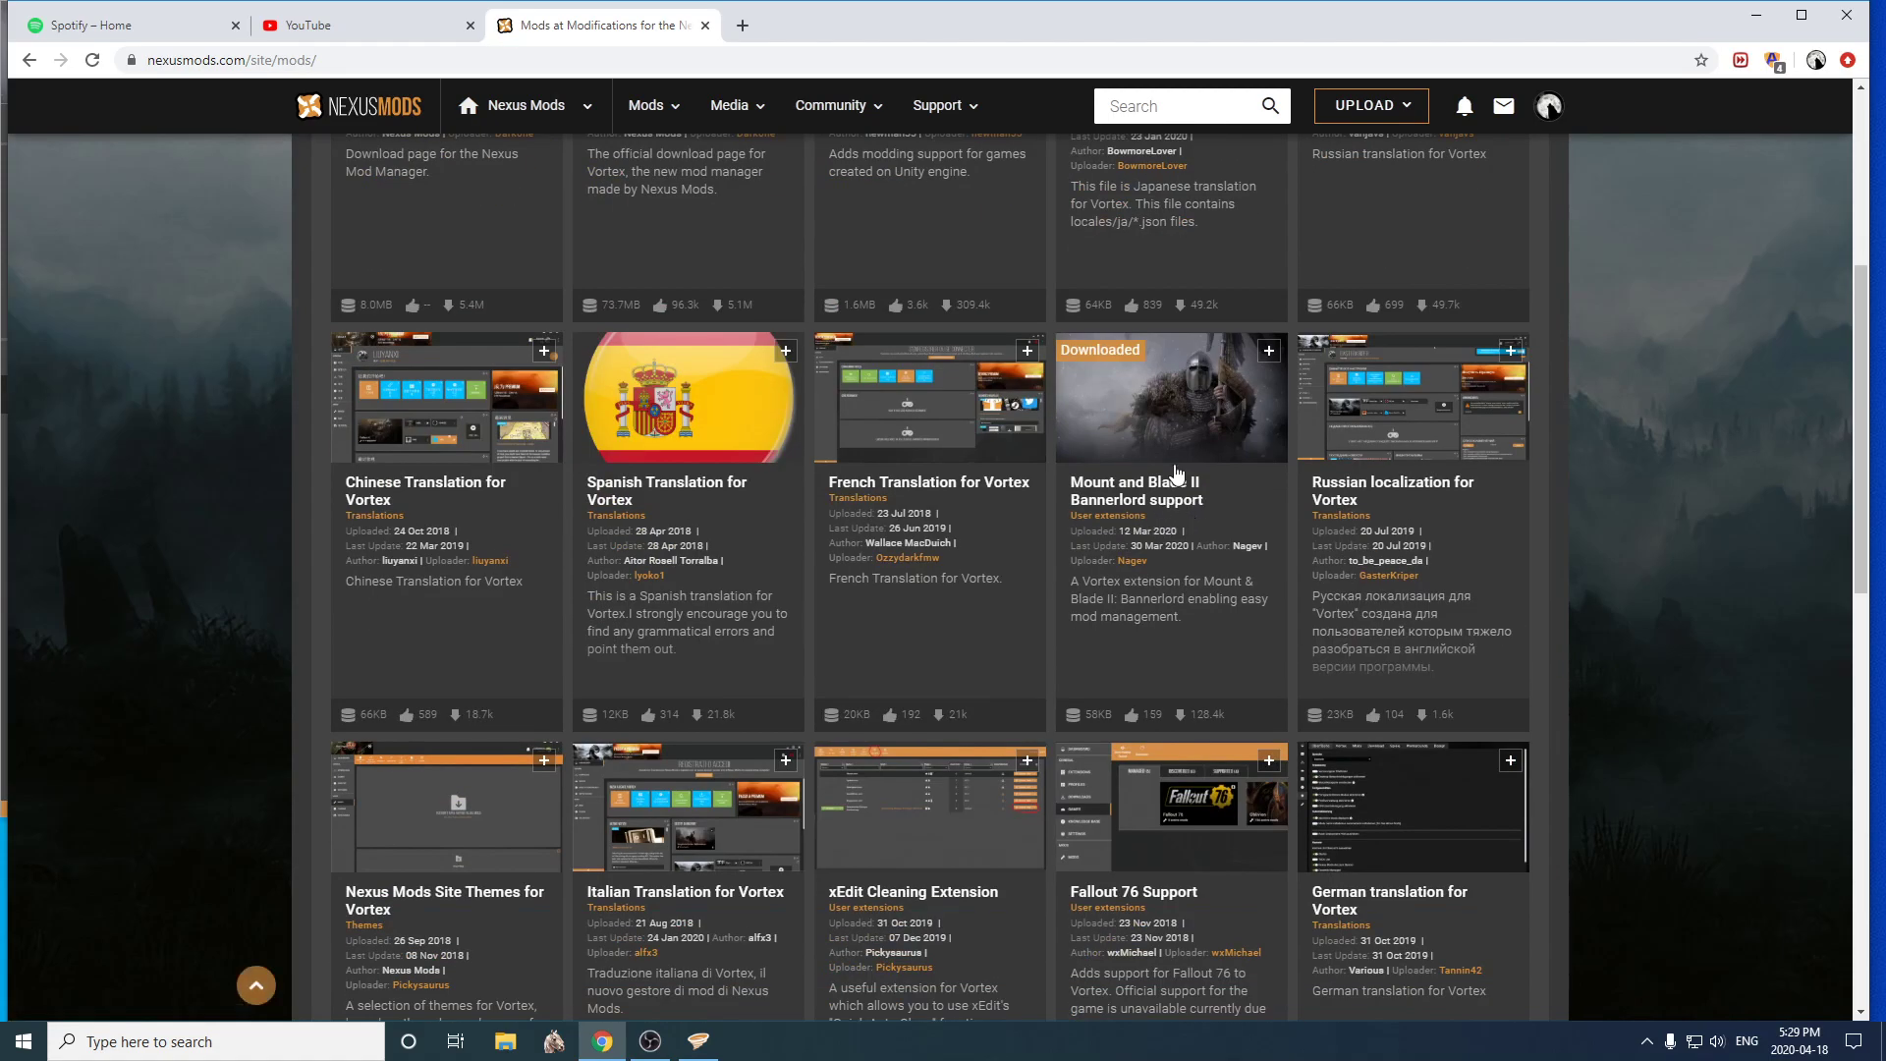
scroll(1096, 555, down, 6)
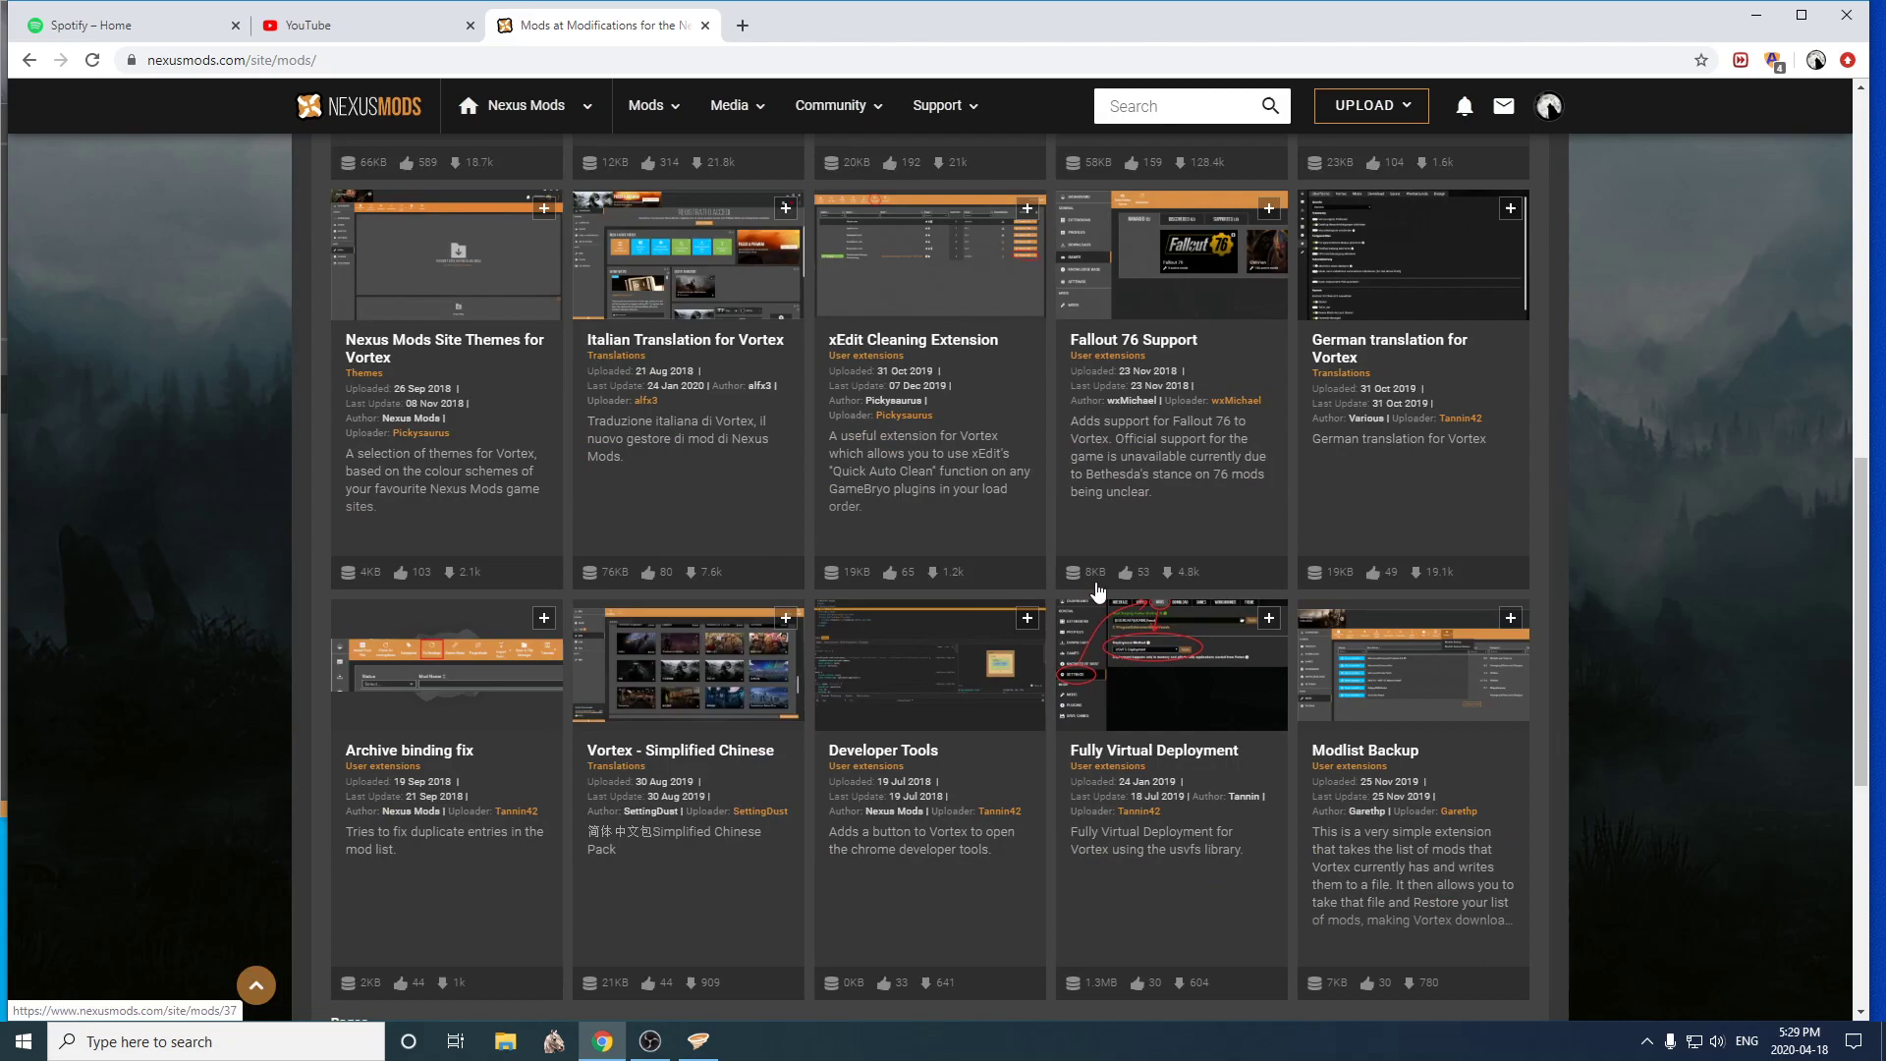
scroll(1096, 587, up, 8)
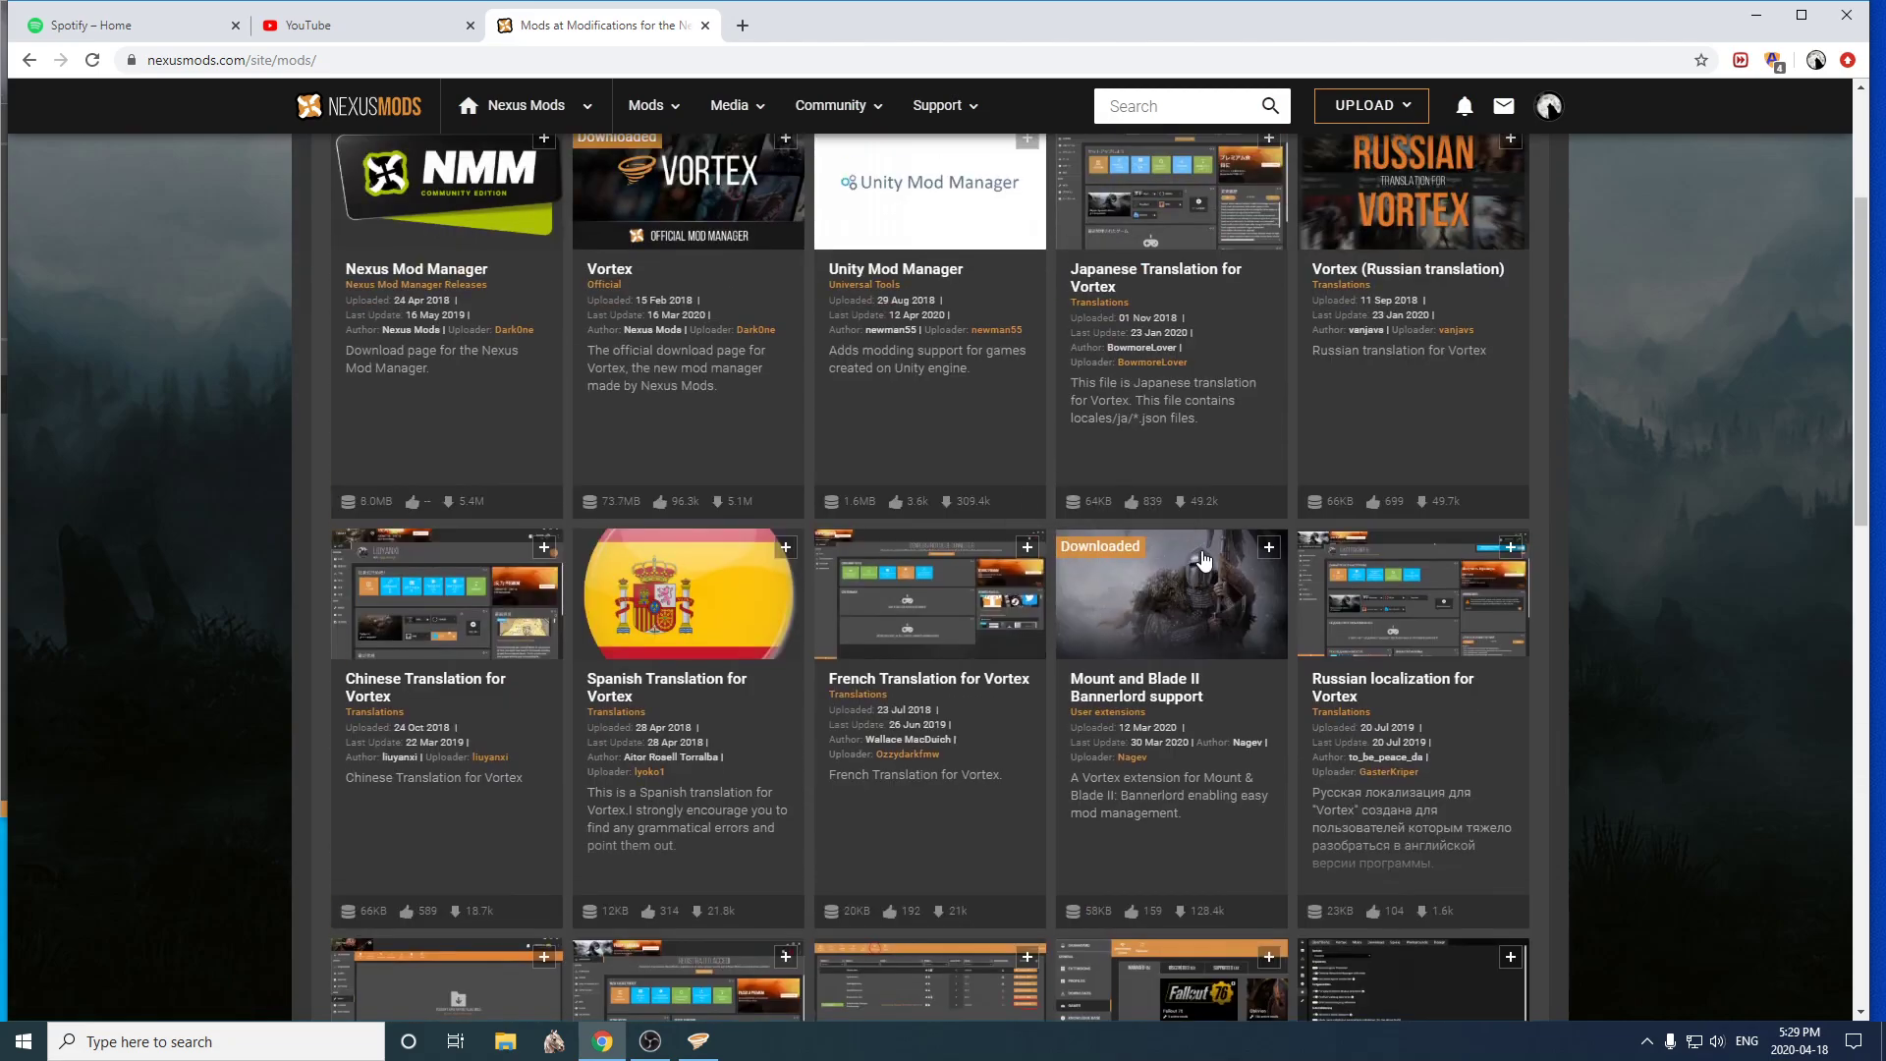
scroll(1070, 638, down, 5)
scroll(570, 811, down, 2)
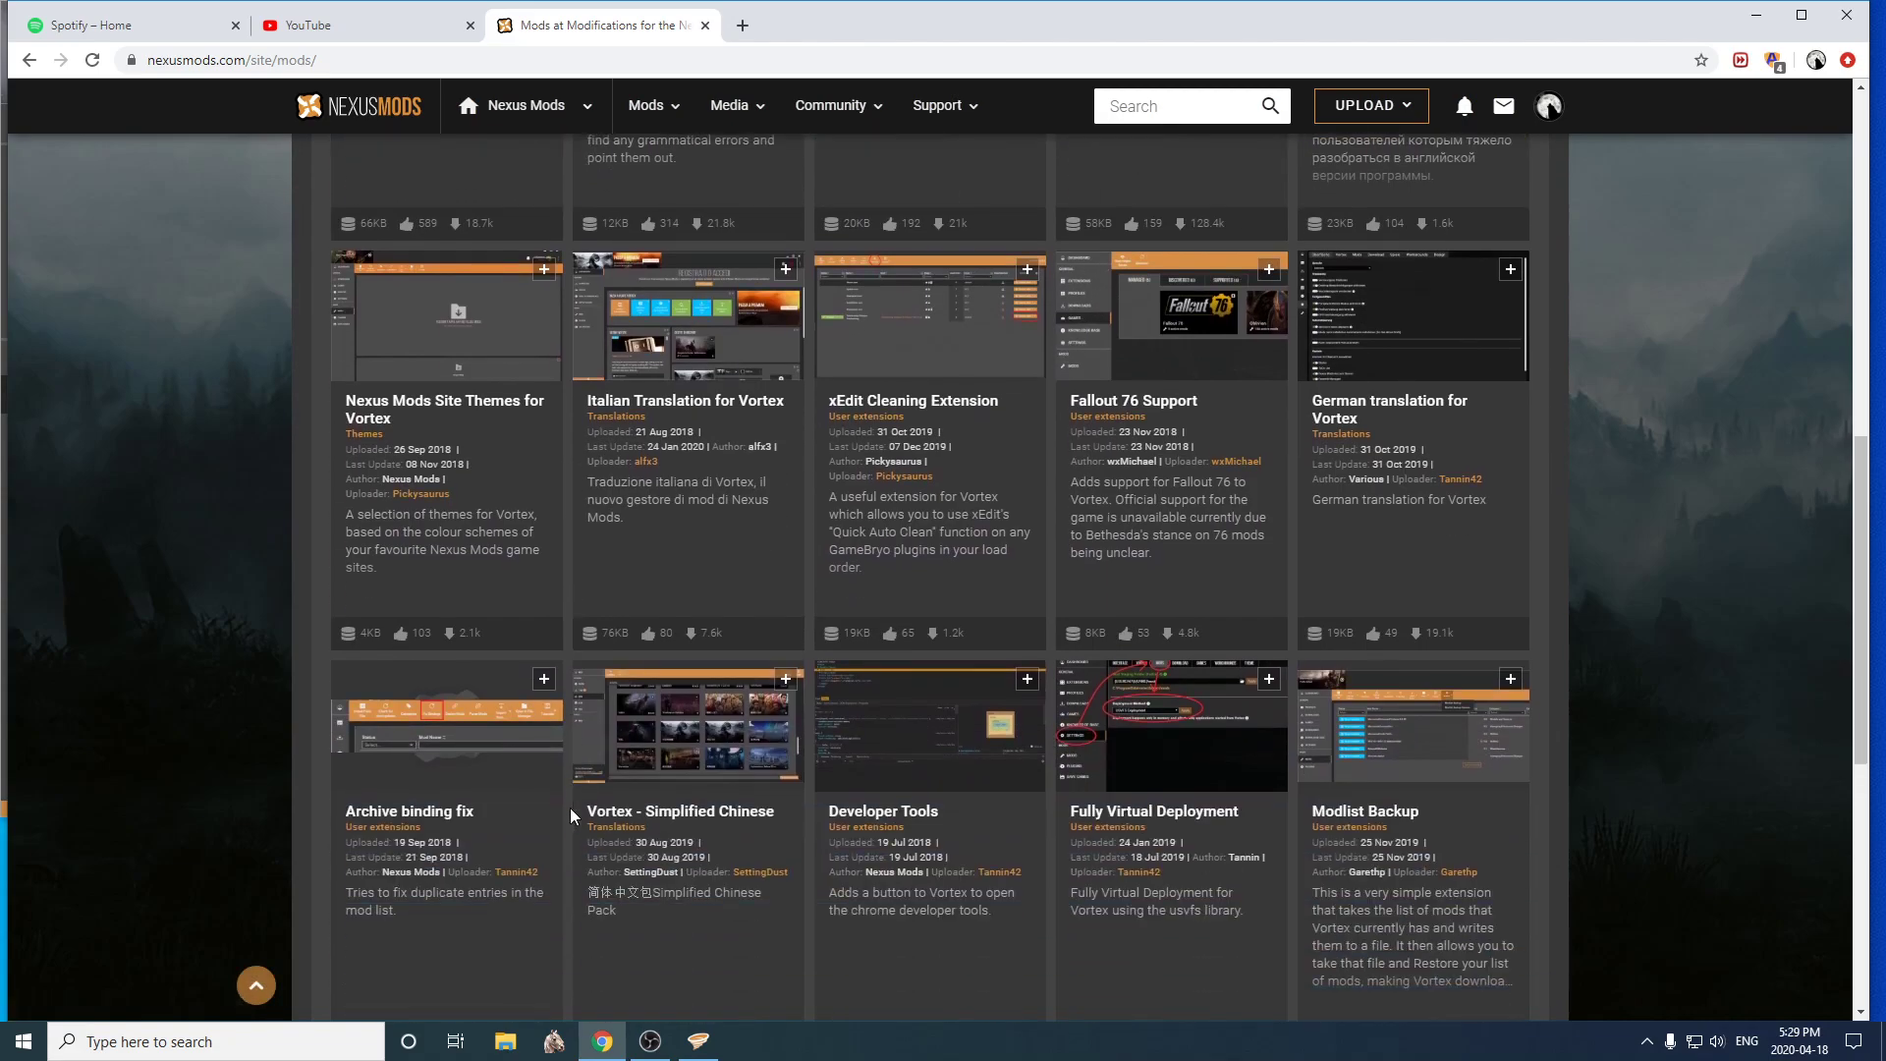
scroll(570, 807, down, 5)
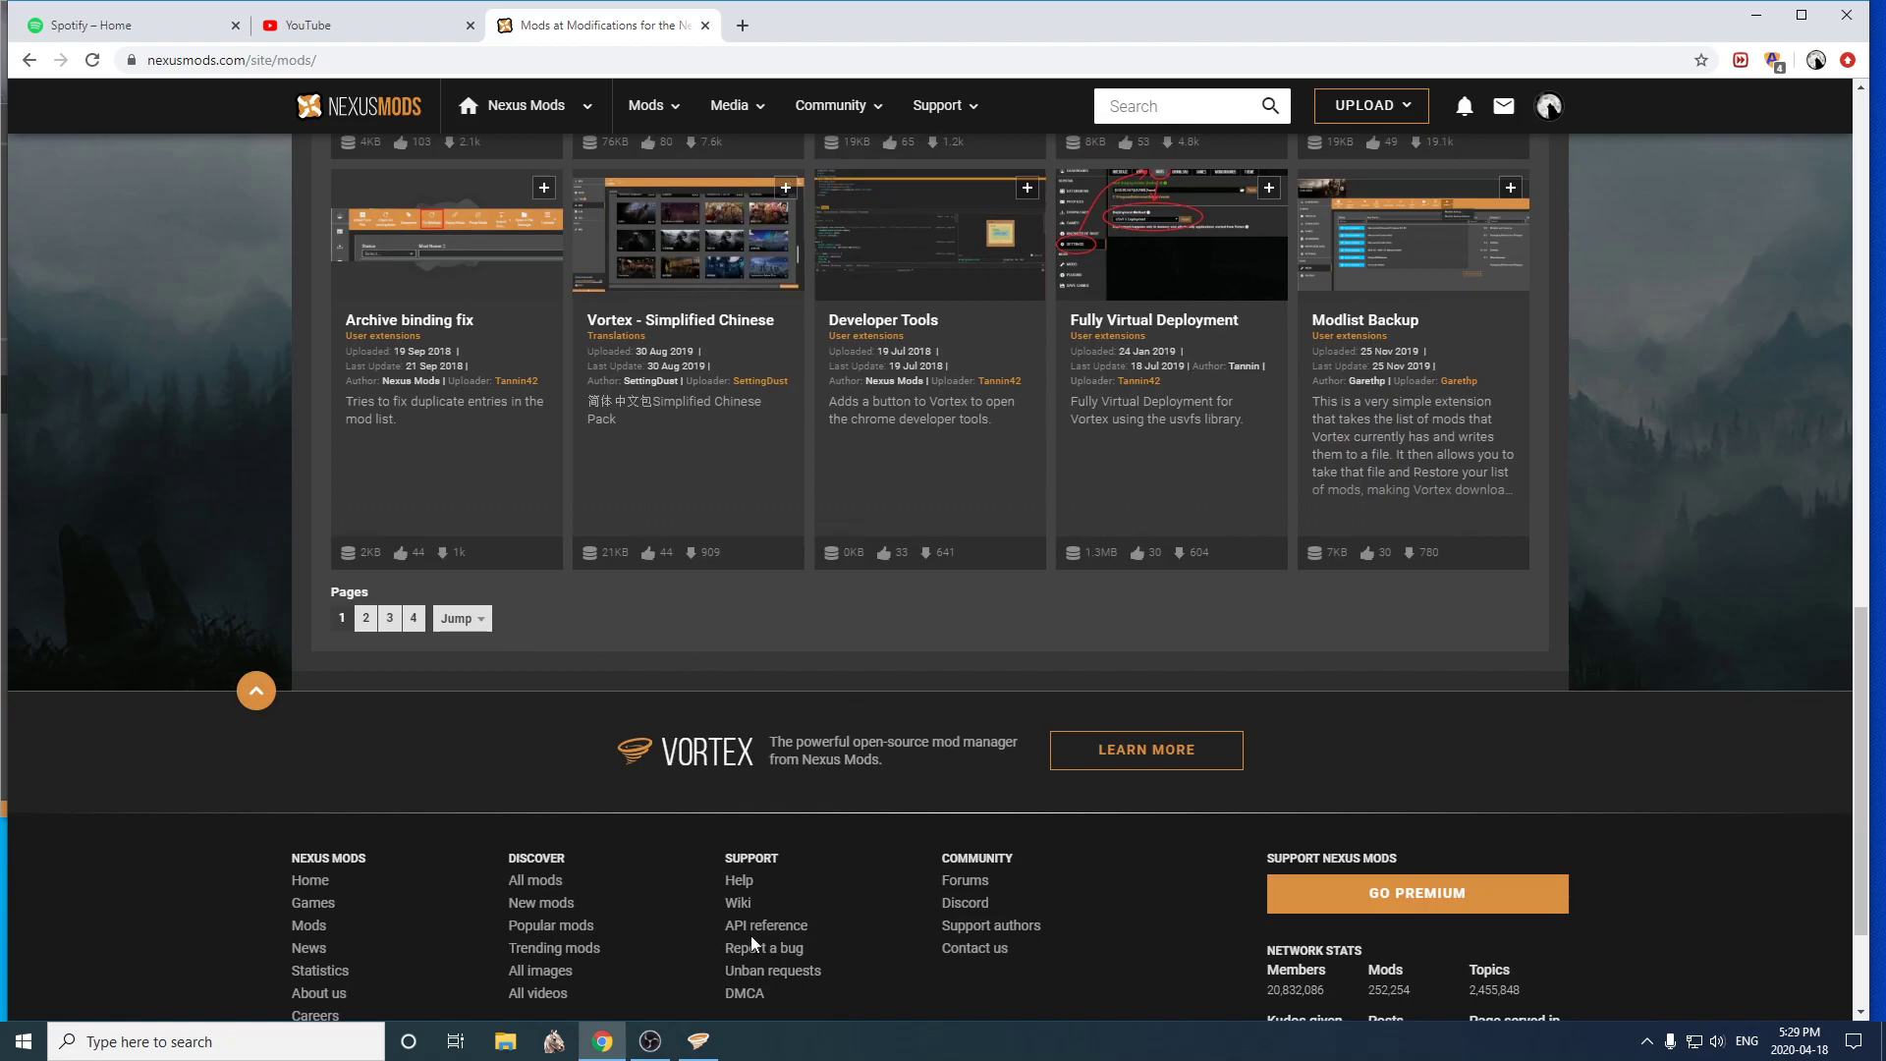
- Switch to Vortex and check the options available for the ImprovedGarrisons mod at the end of the mod list
click(698, 1040)
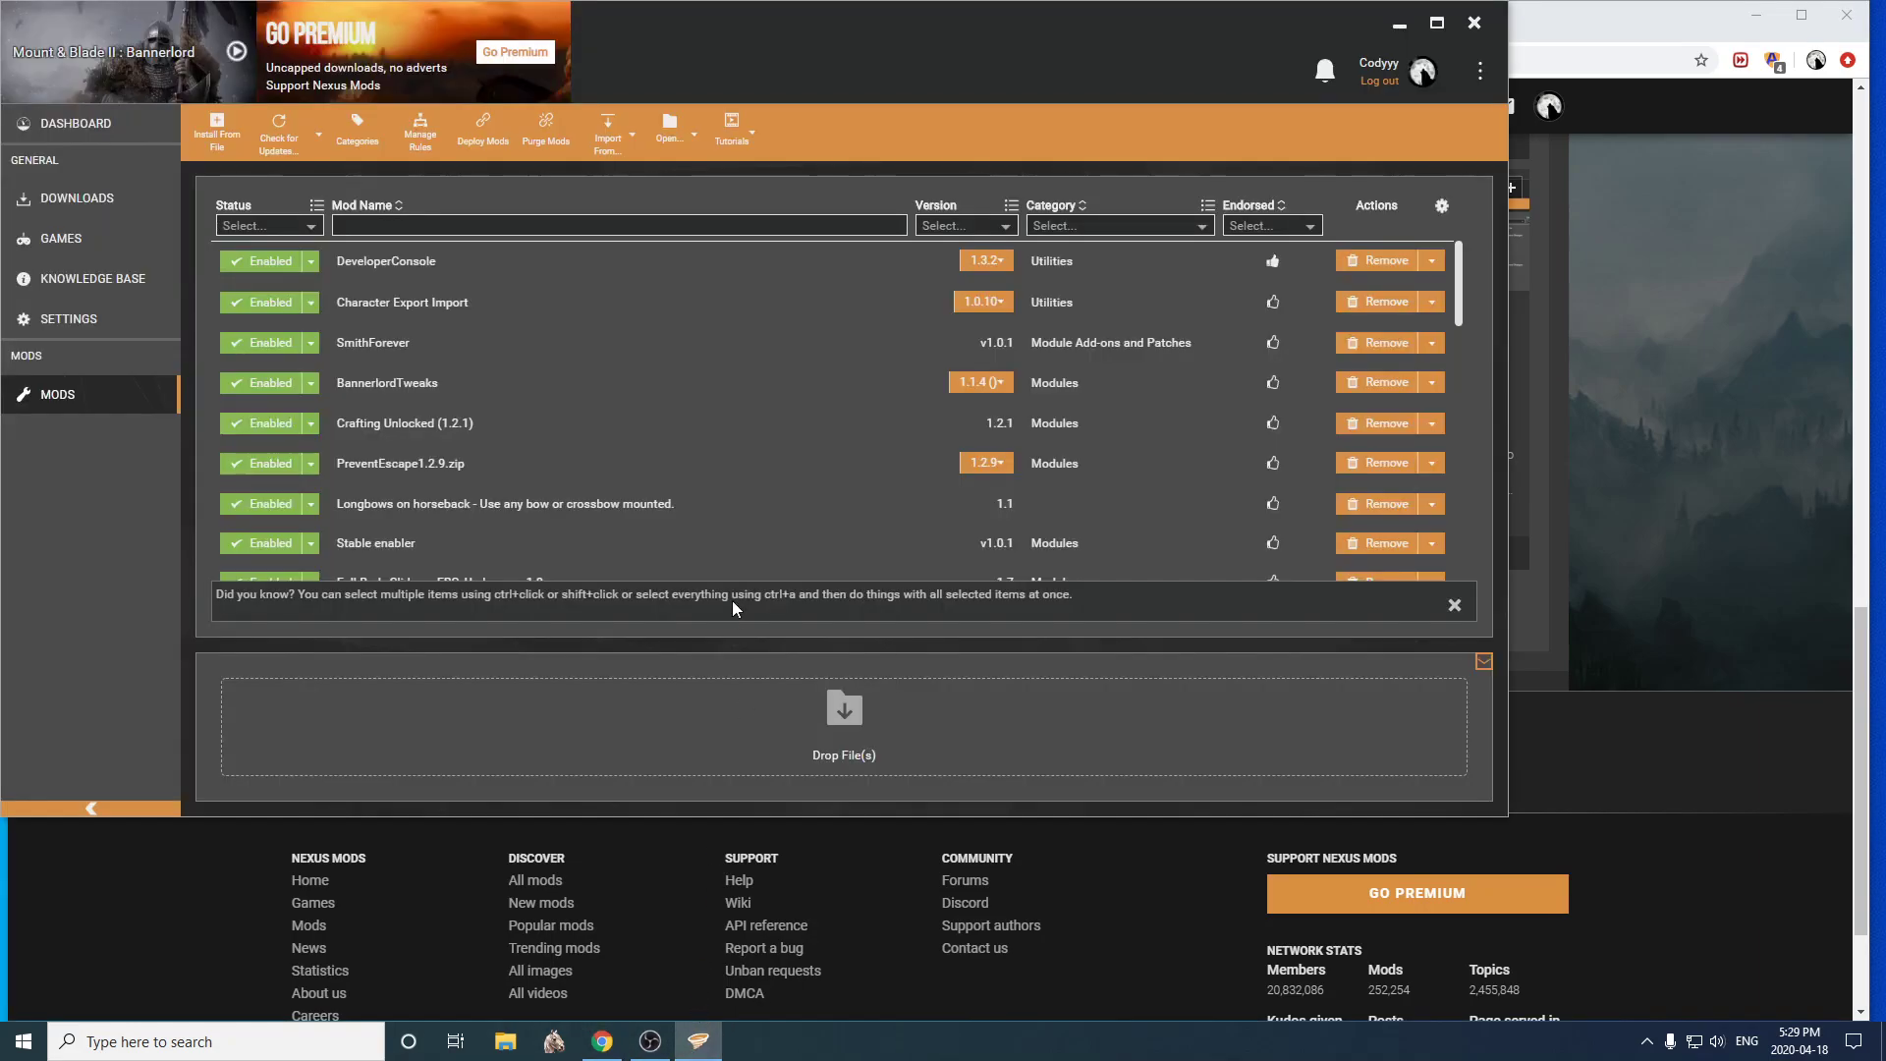
scroll(602, 499, down, 10)
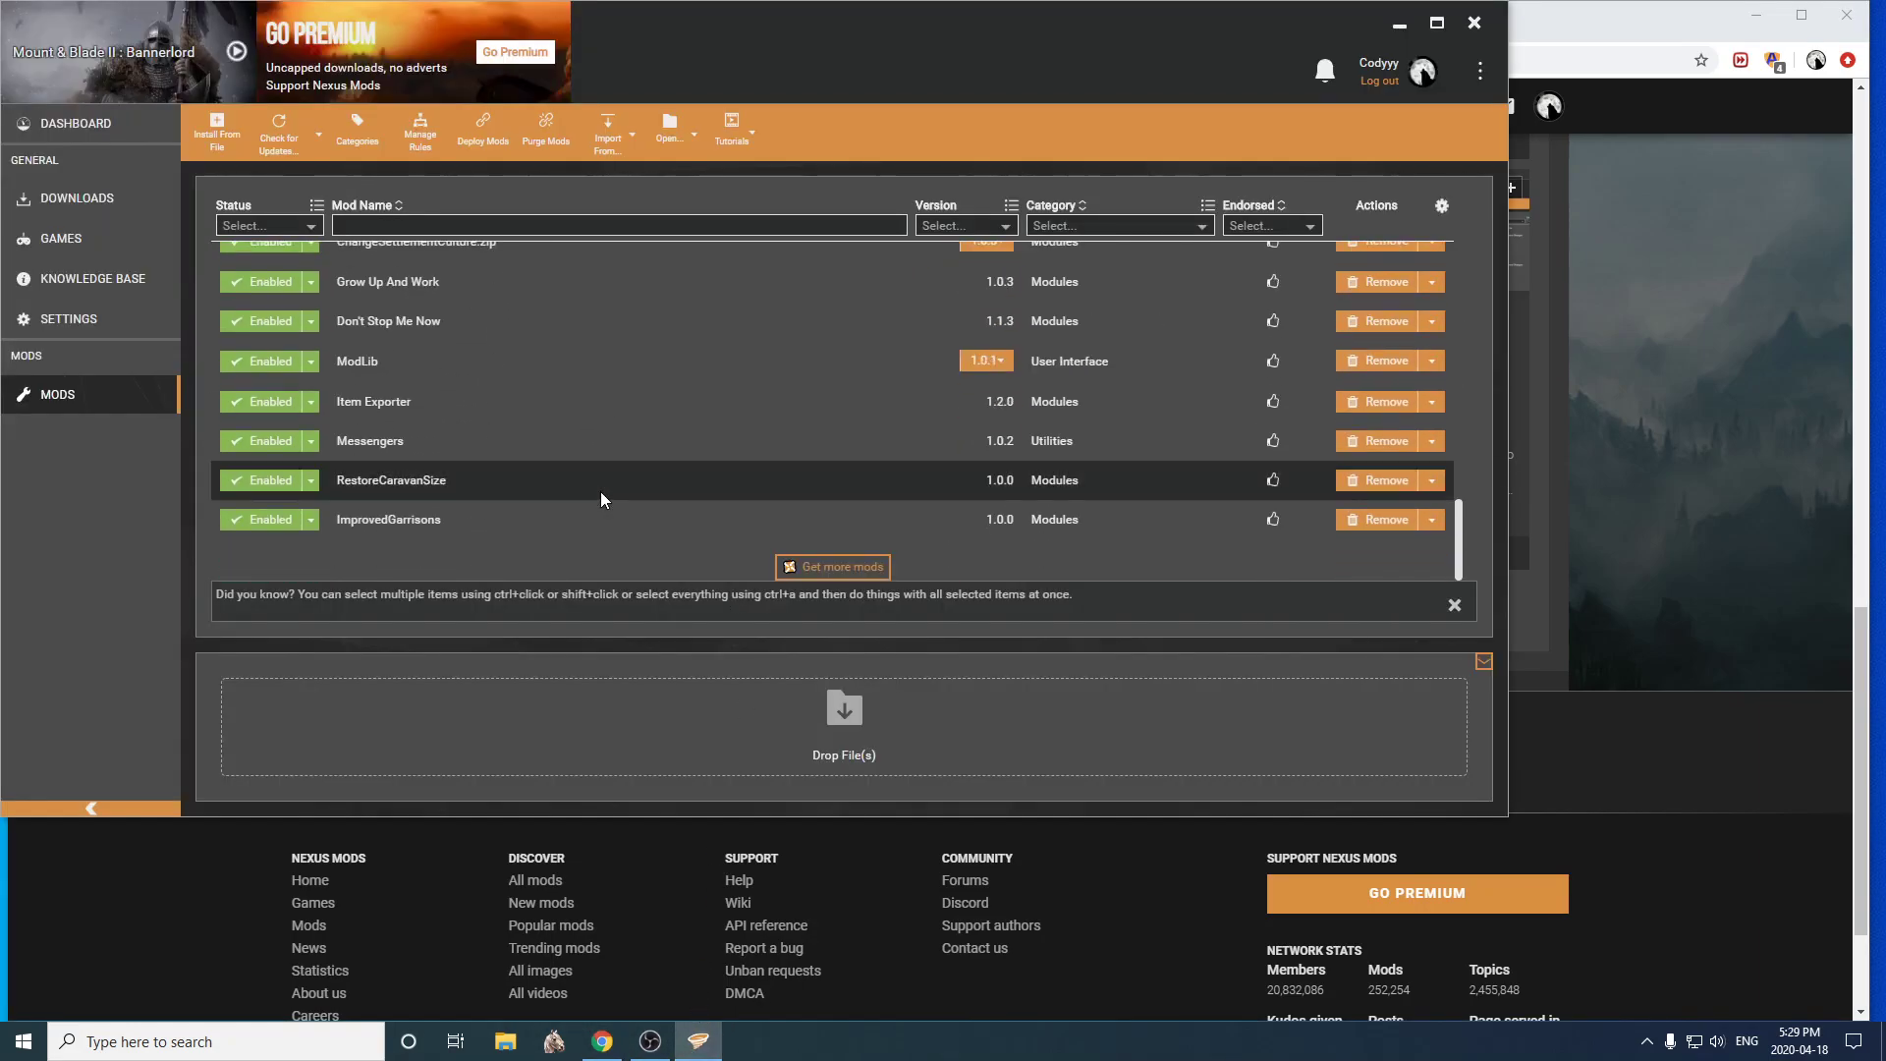
right_click(452, 521)
click(534, 555)
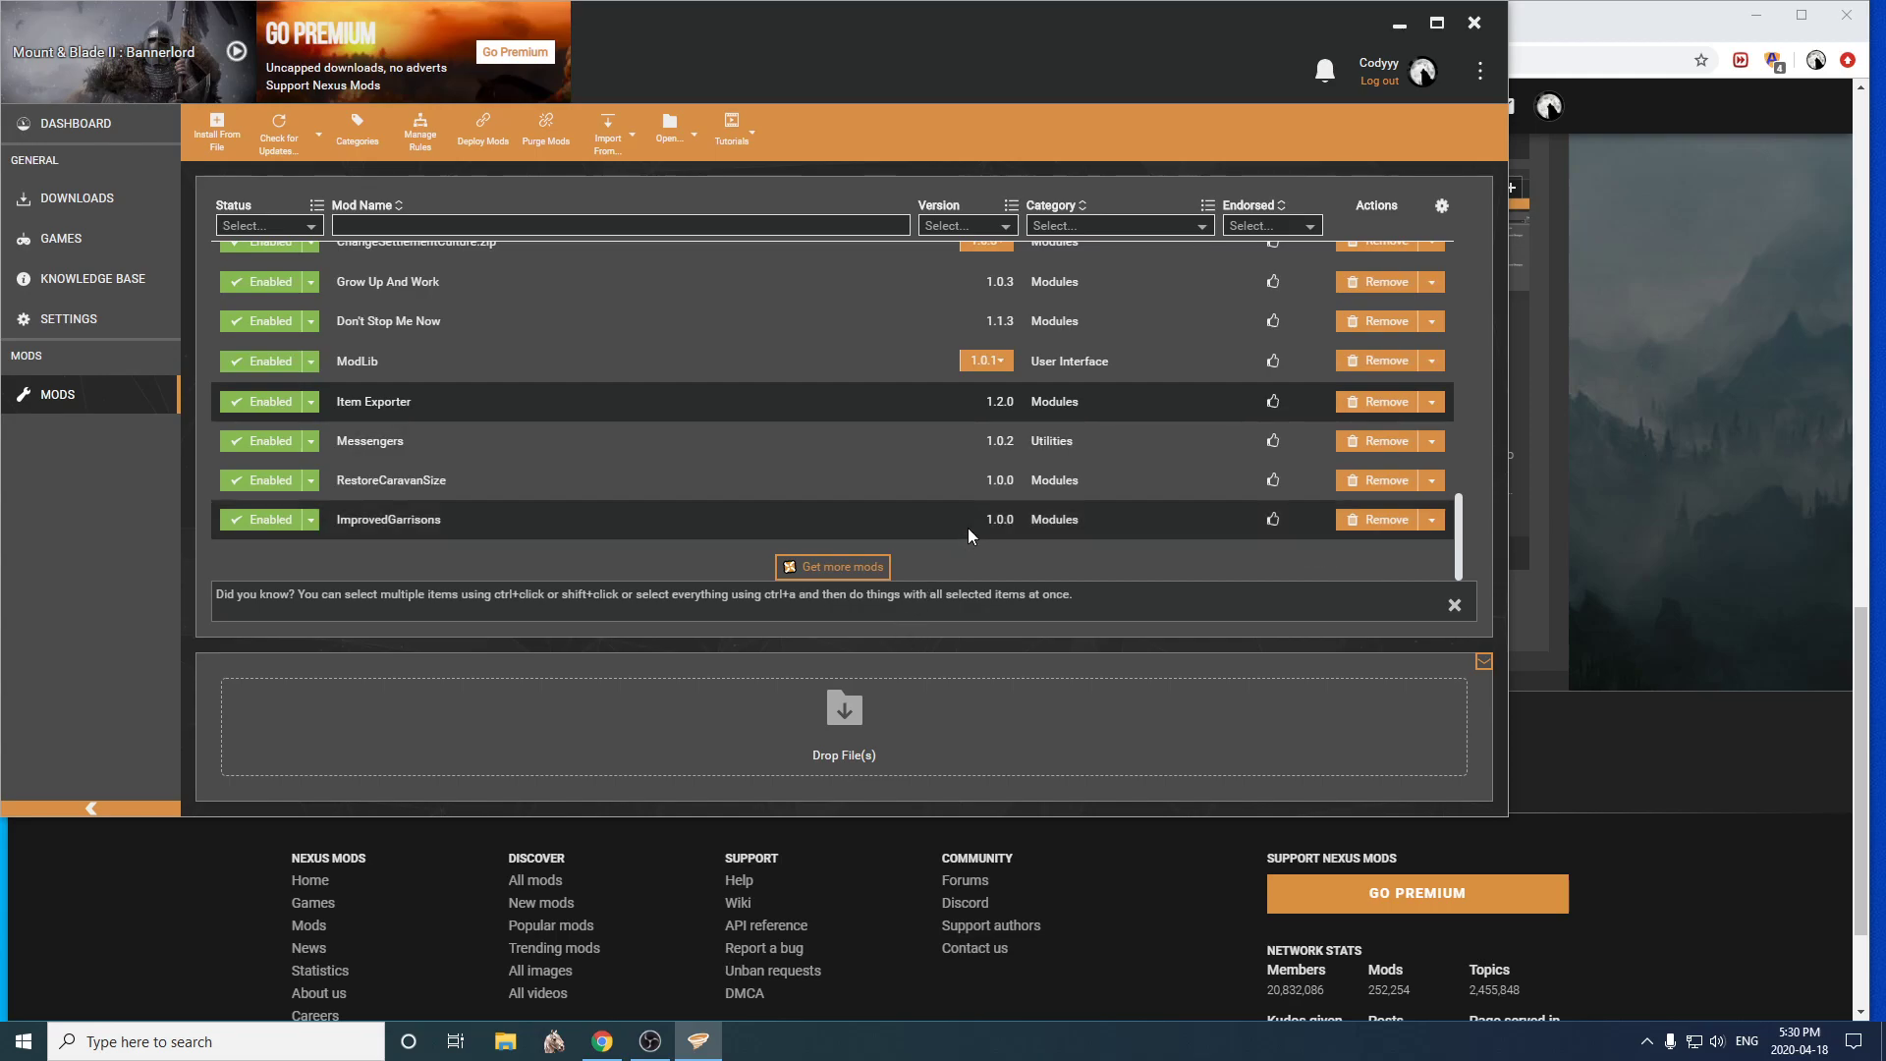
scroll(968, 535, up, 6)
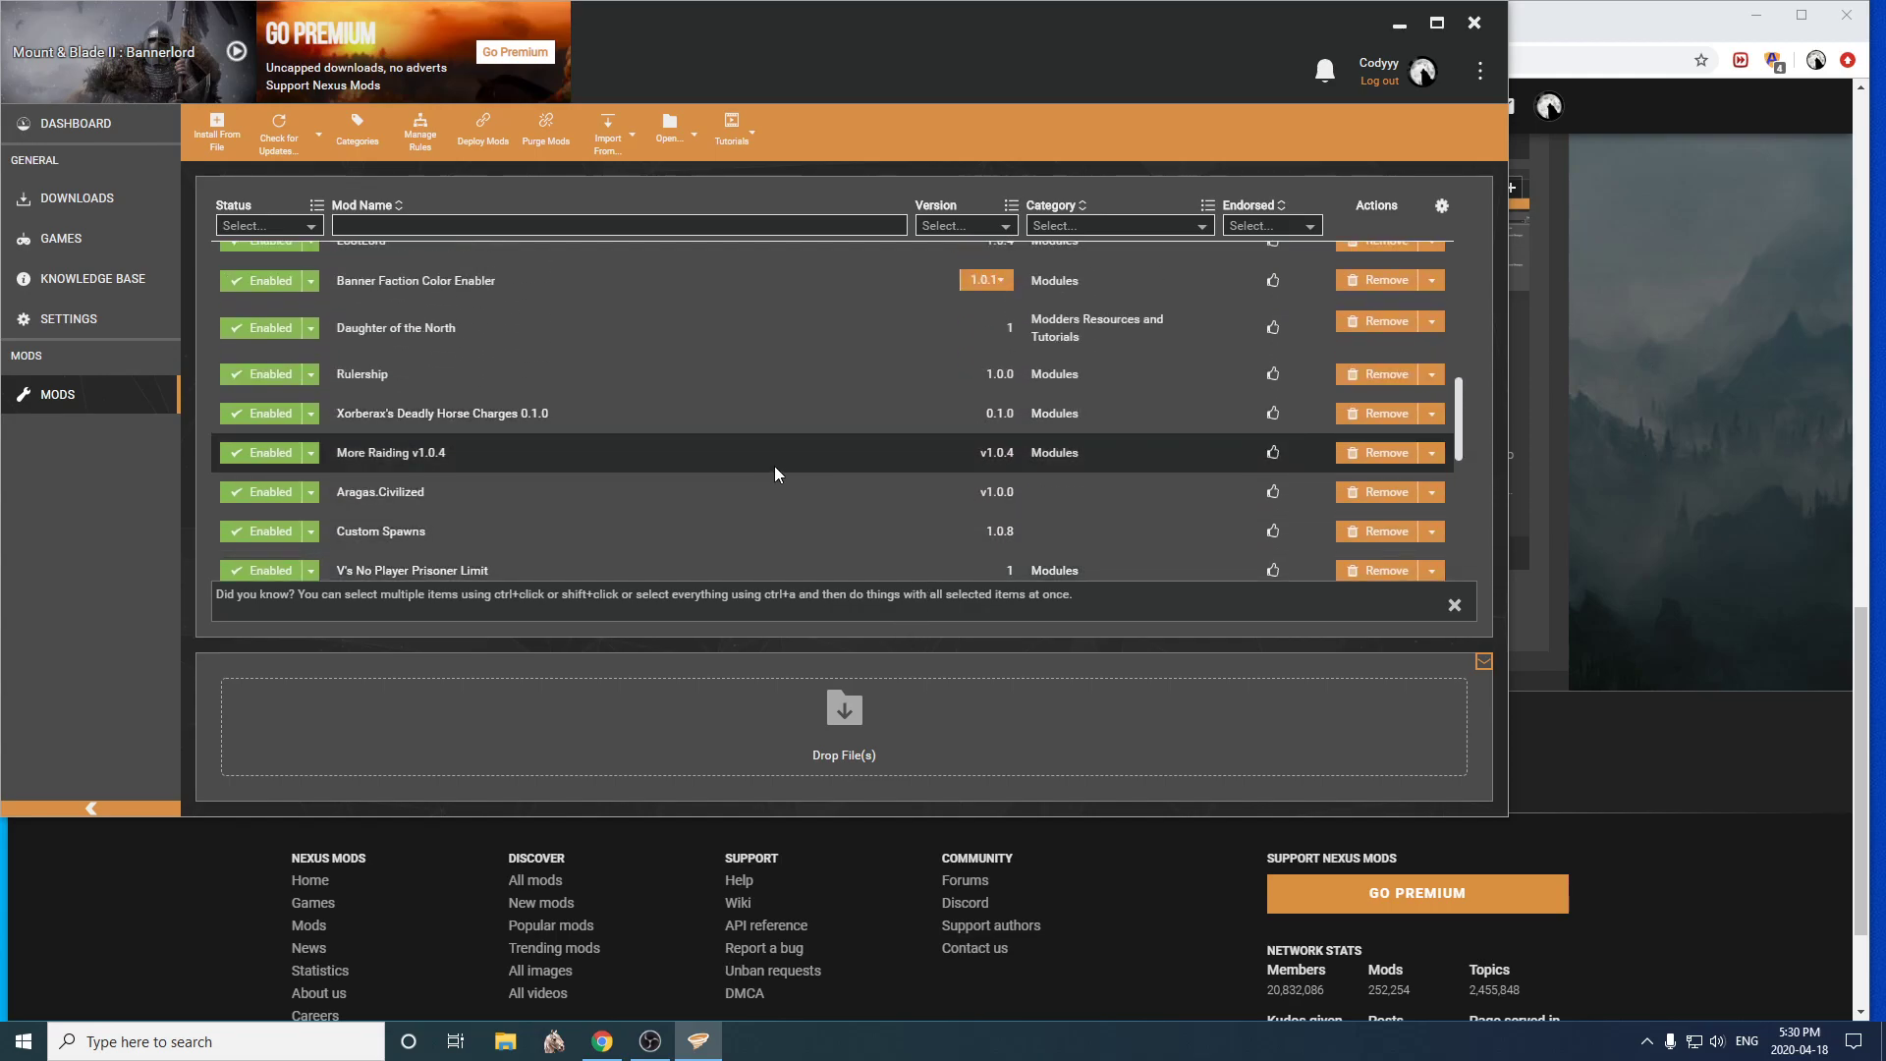
- Return to the Nexus Mods listing in the browser and find the Mount and Blade II Bannerlord support extension
click(682, 838)
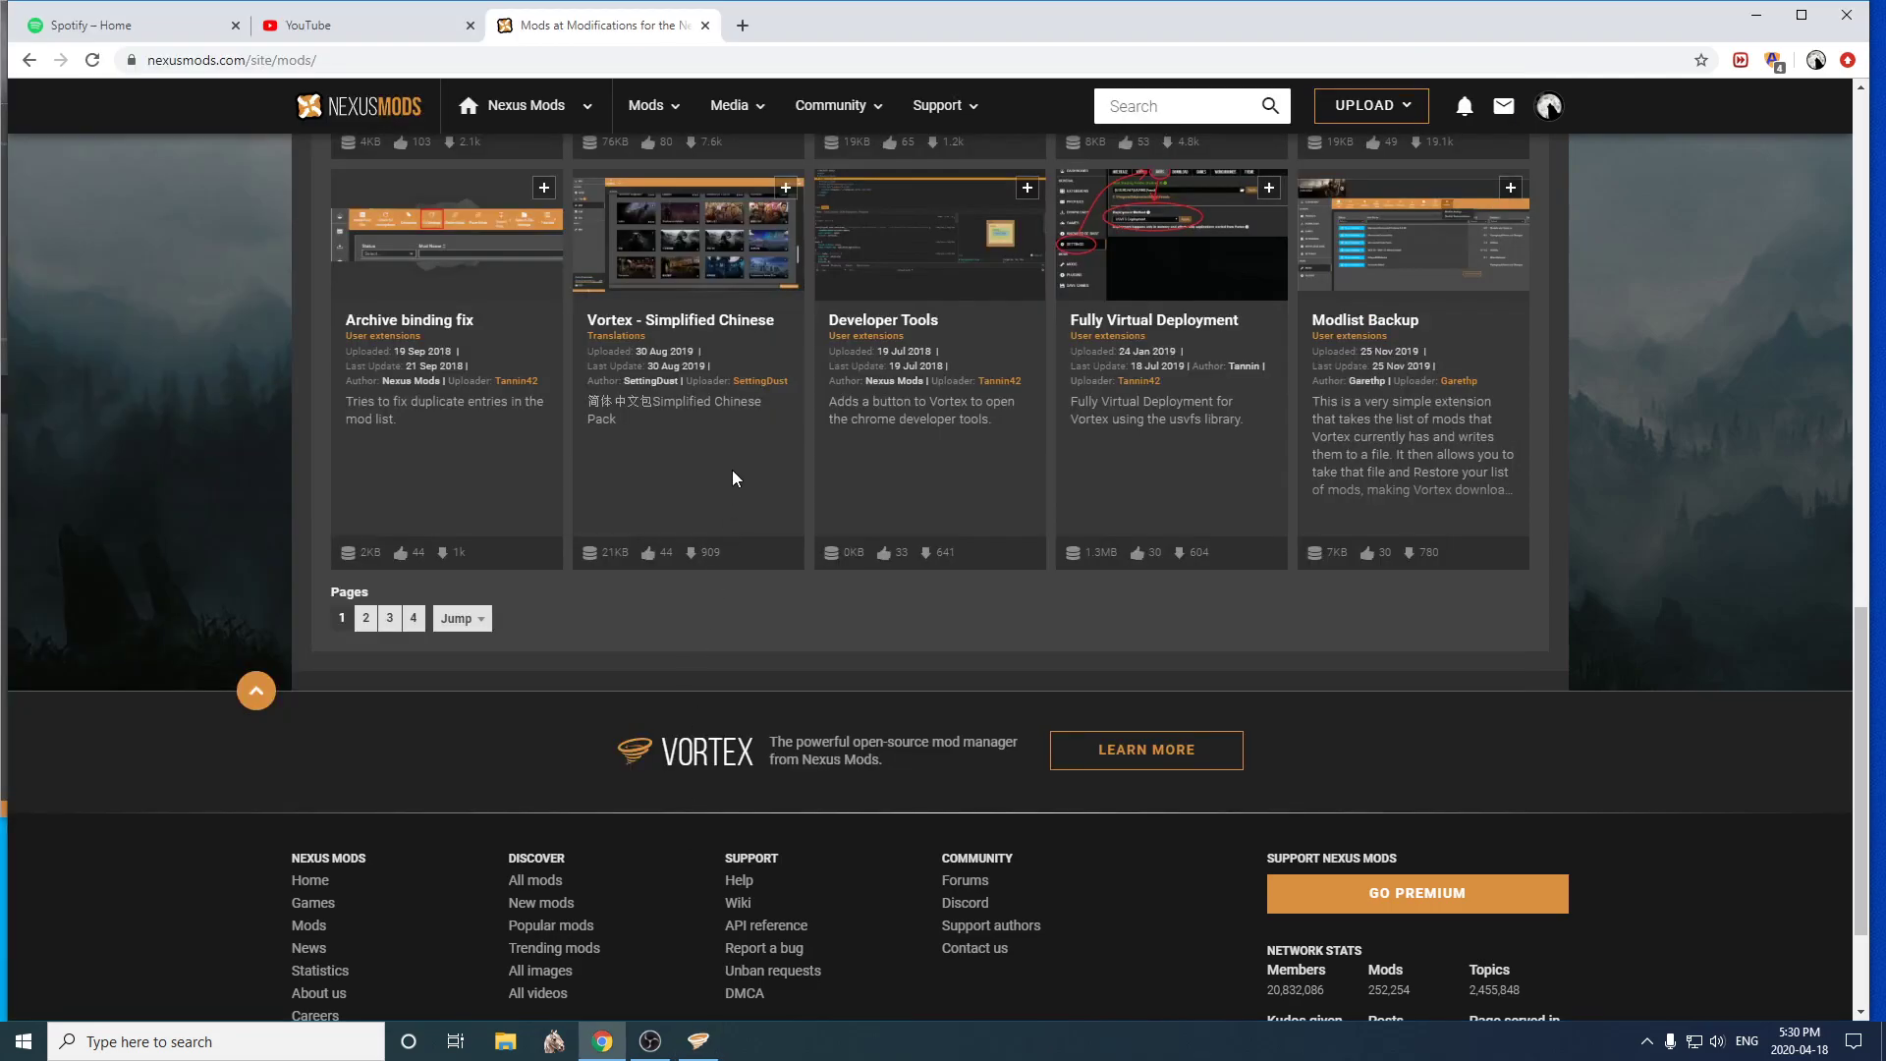
scroll(716, 486, up, 14)
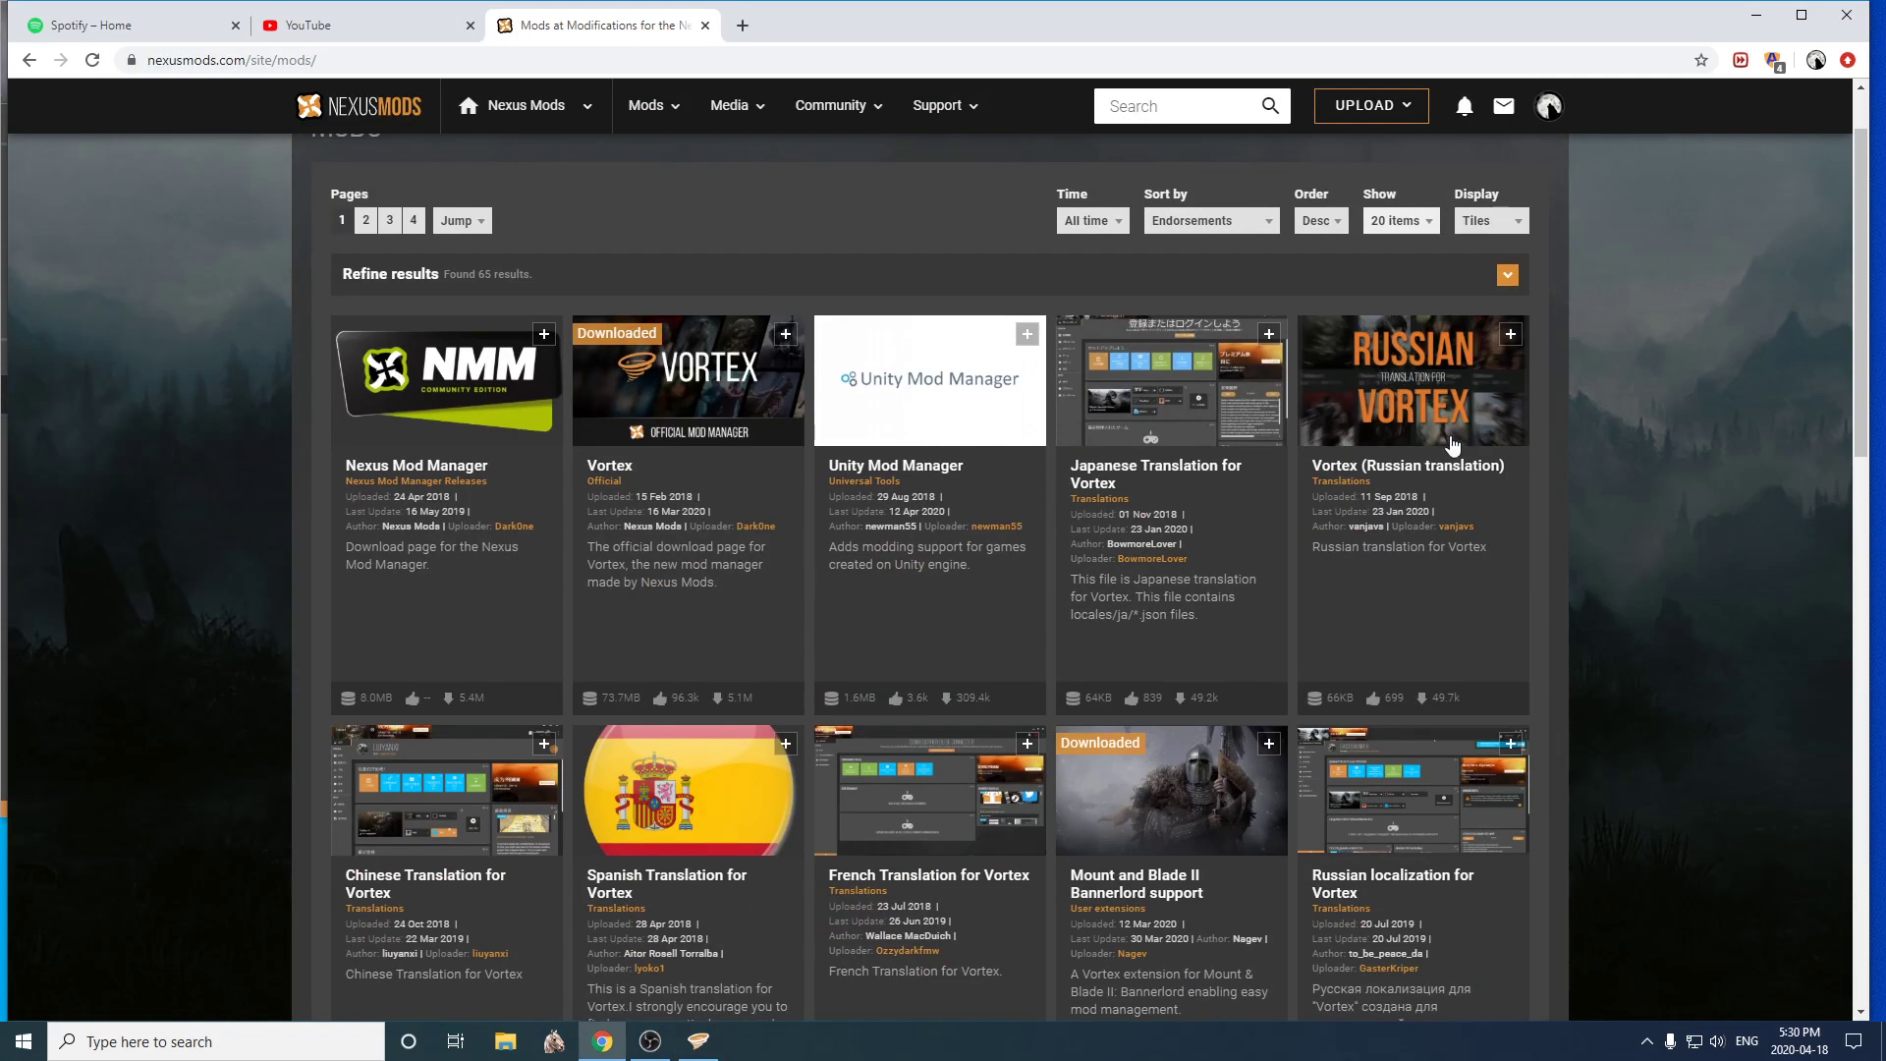
scroll(1443, 456, down, 5)
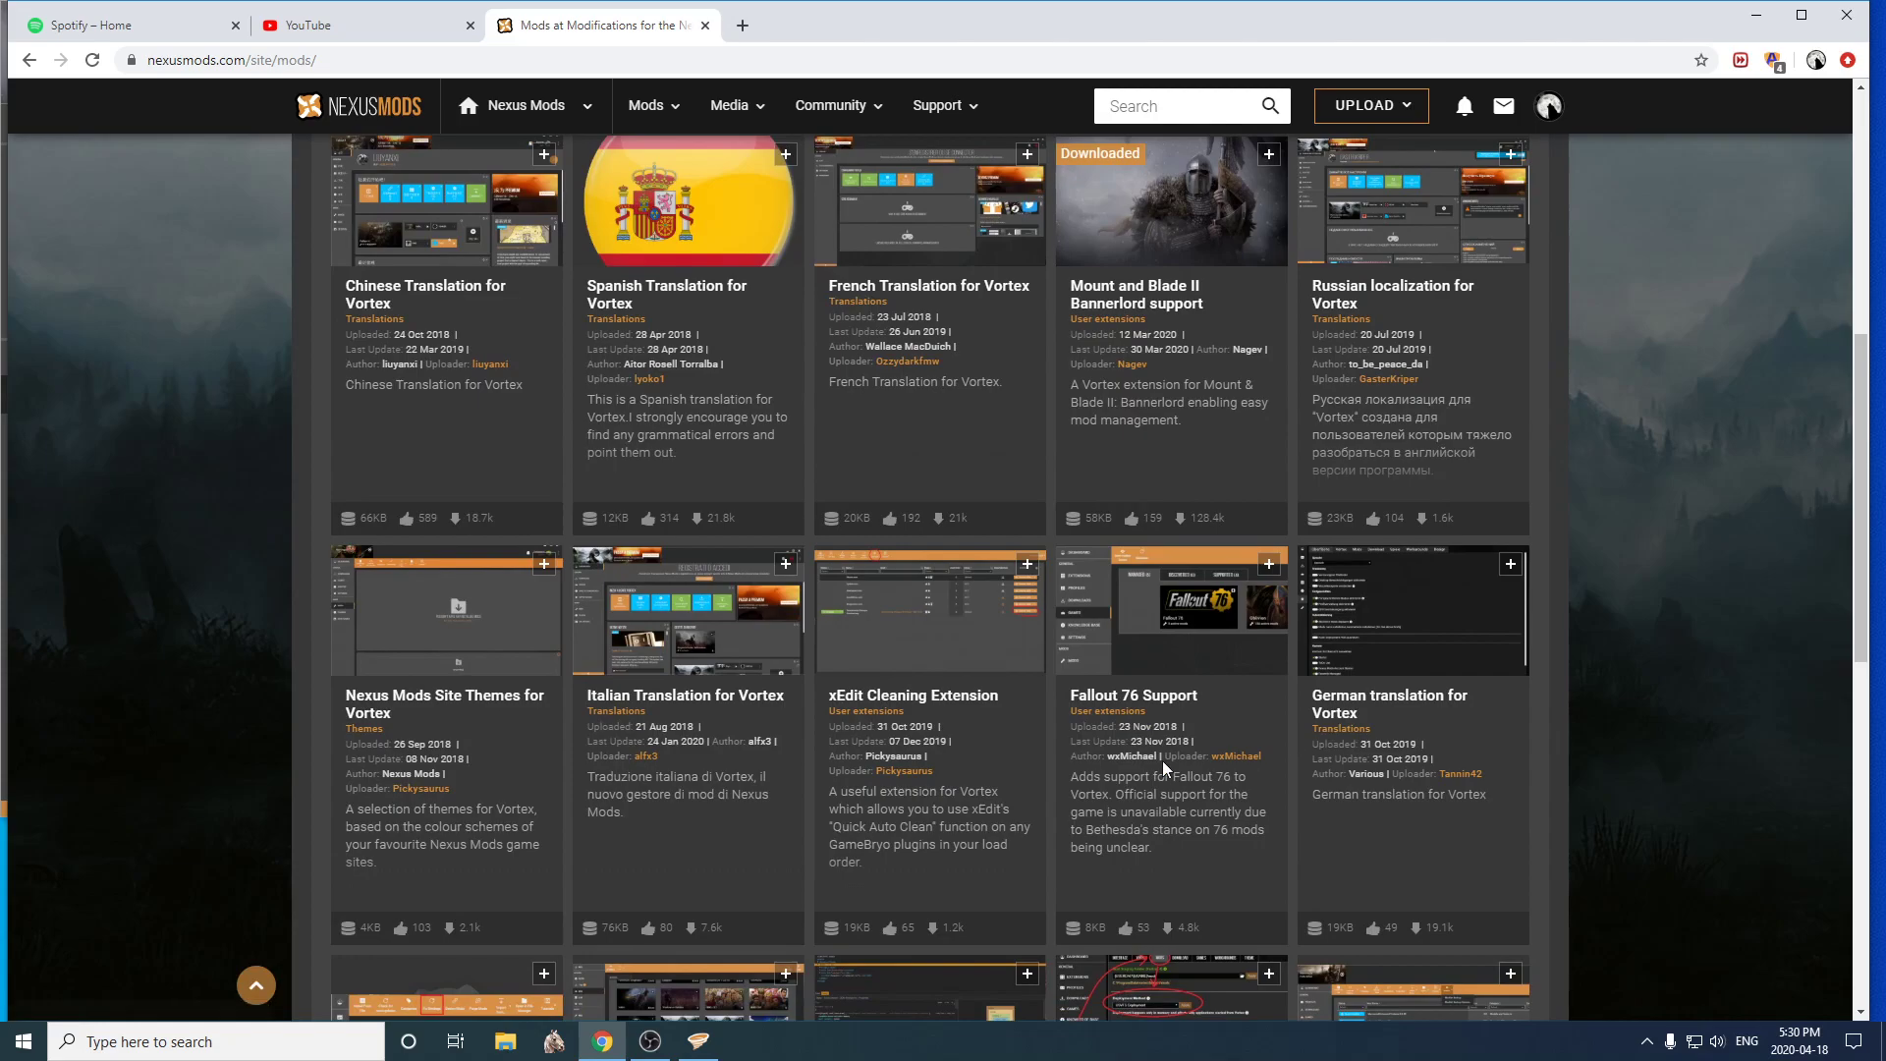
- Go to the Nexus Mods home page, search all mods for "banner", and open the Bannerlord Tweaks mod page
scroll(827, 753, down, 3)
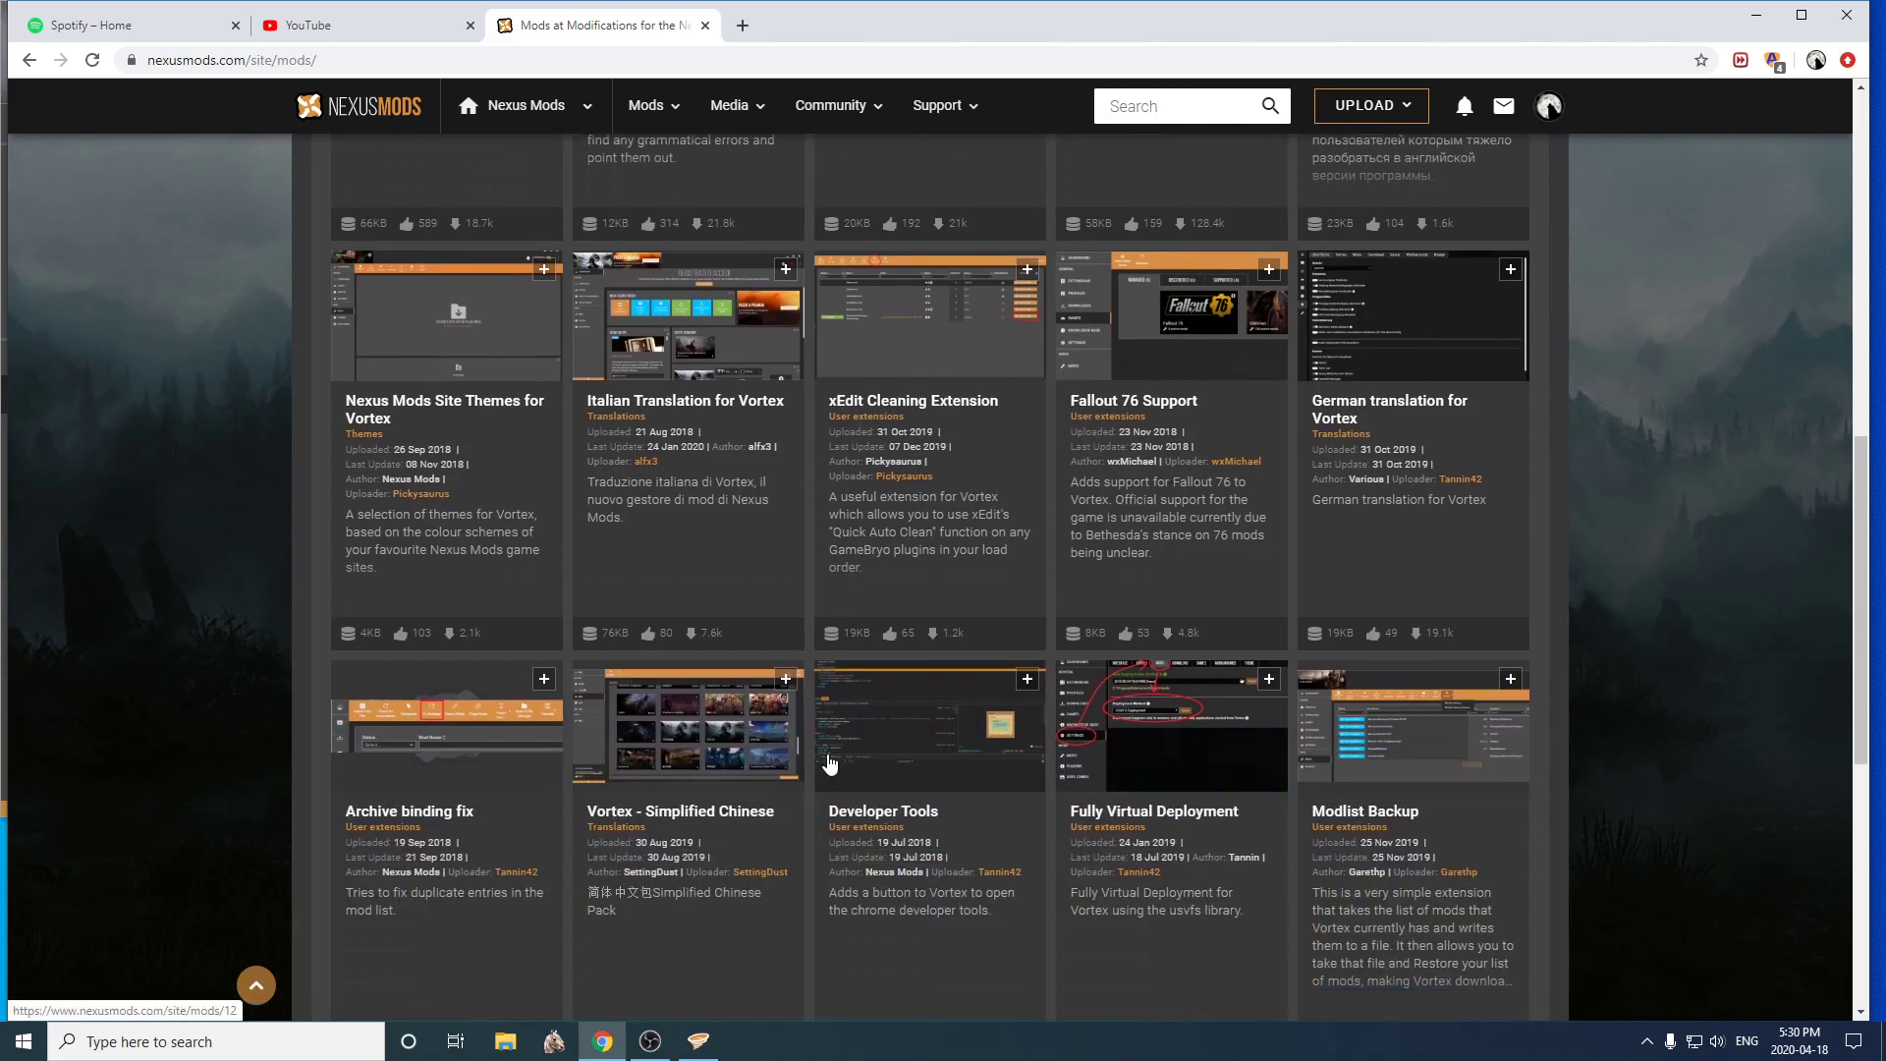
scroll(859, 766, down, 5)
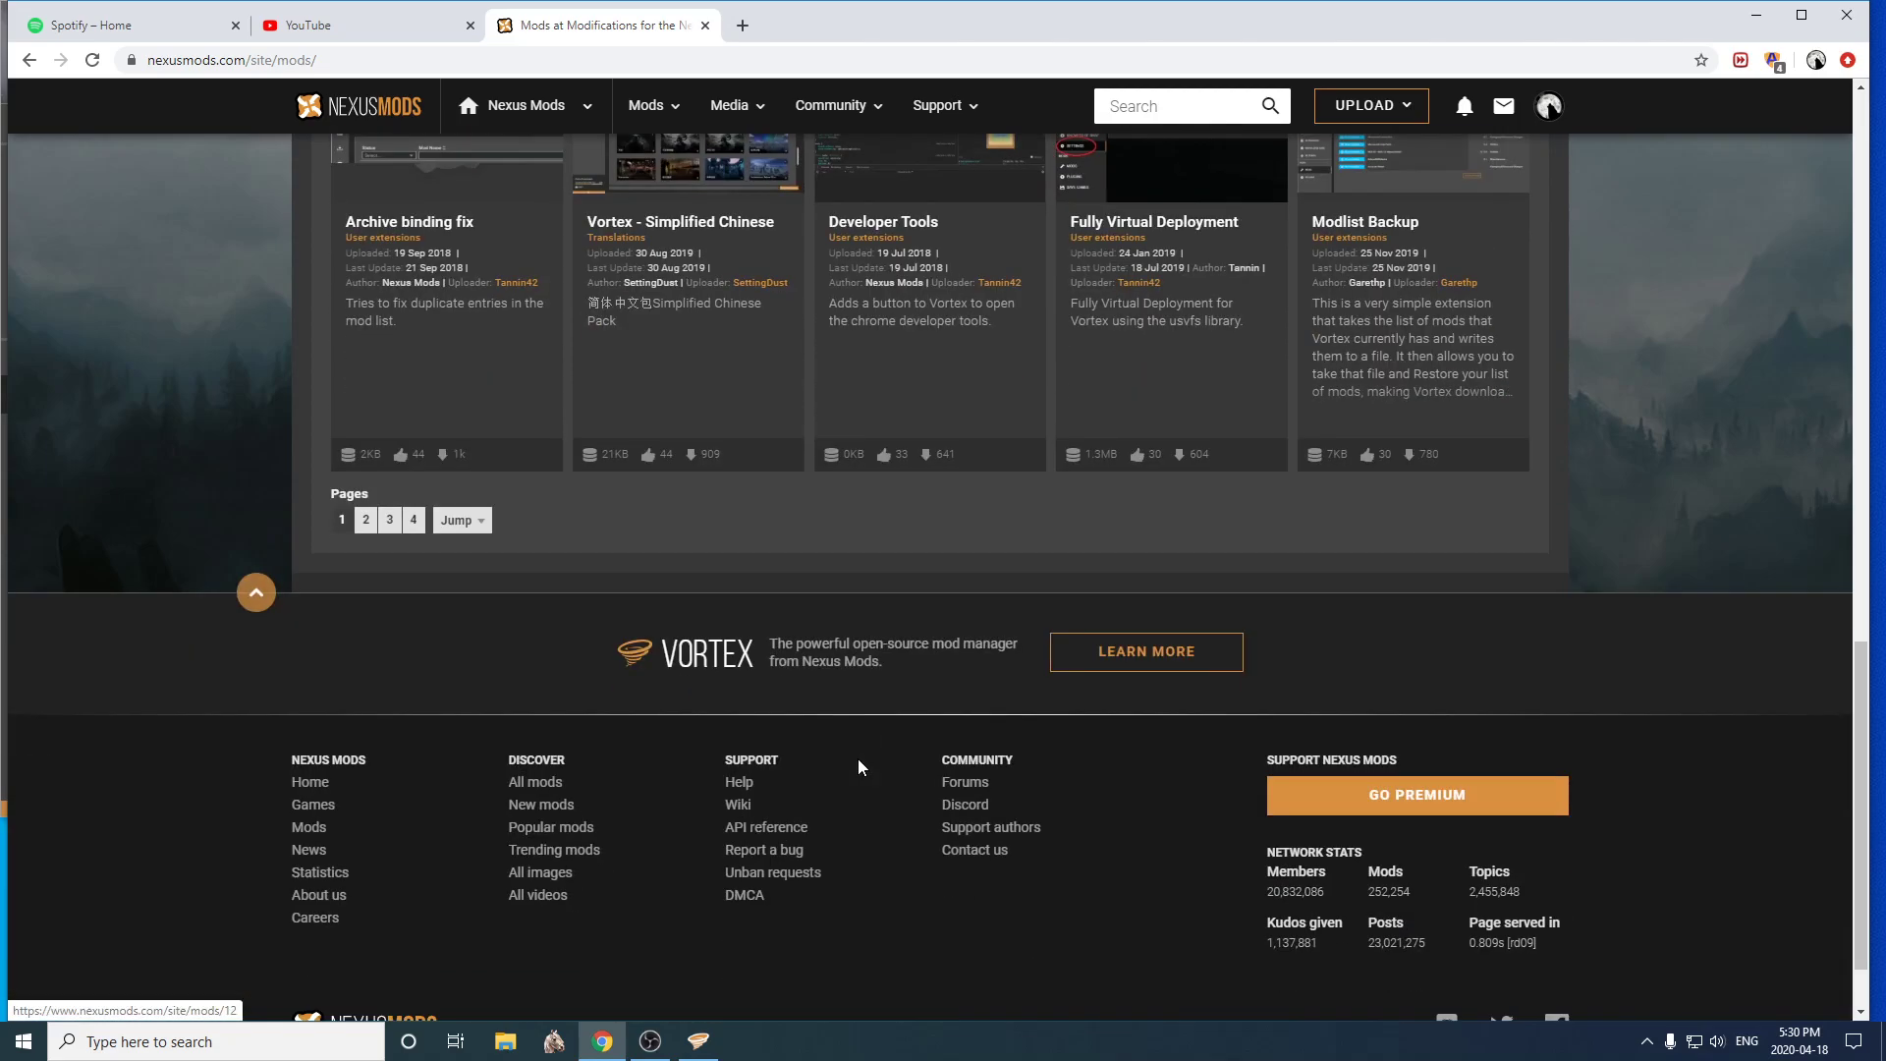
scroll(857, 766, up, 13)
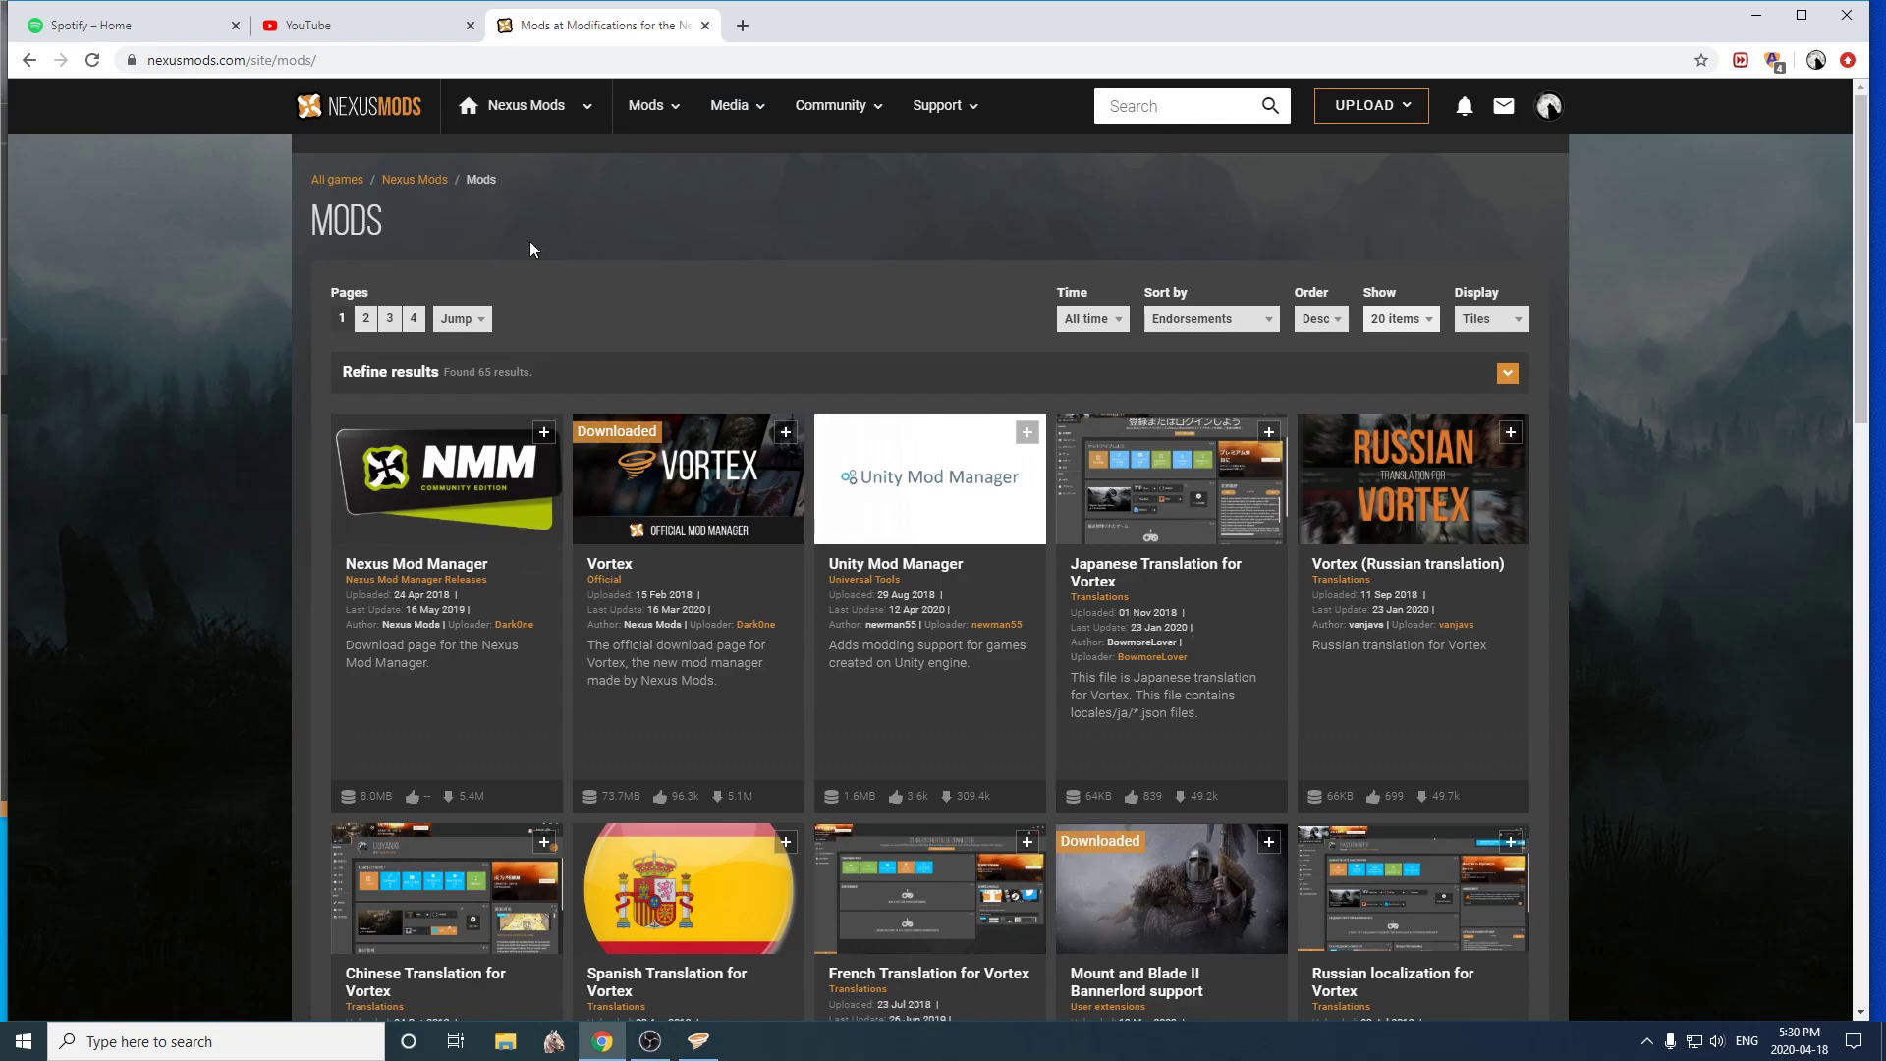
click(336, 181)
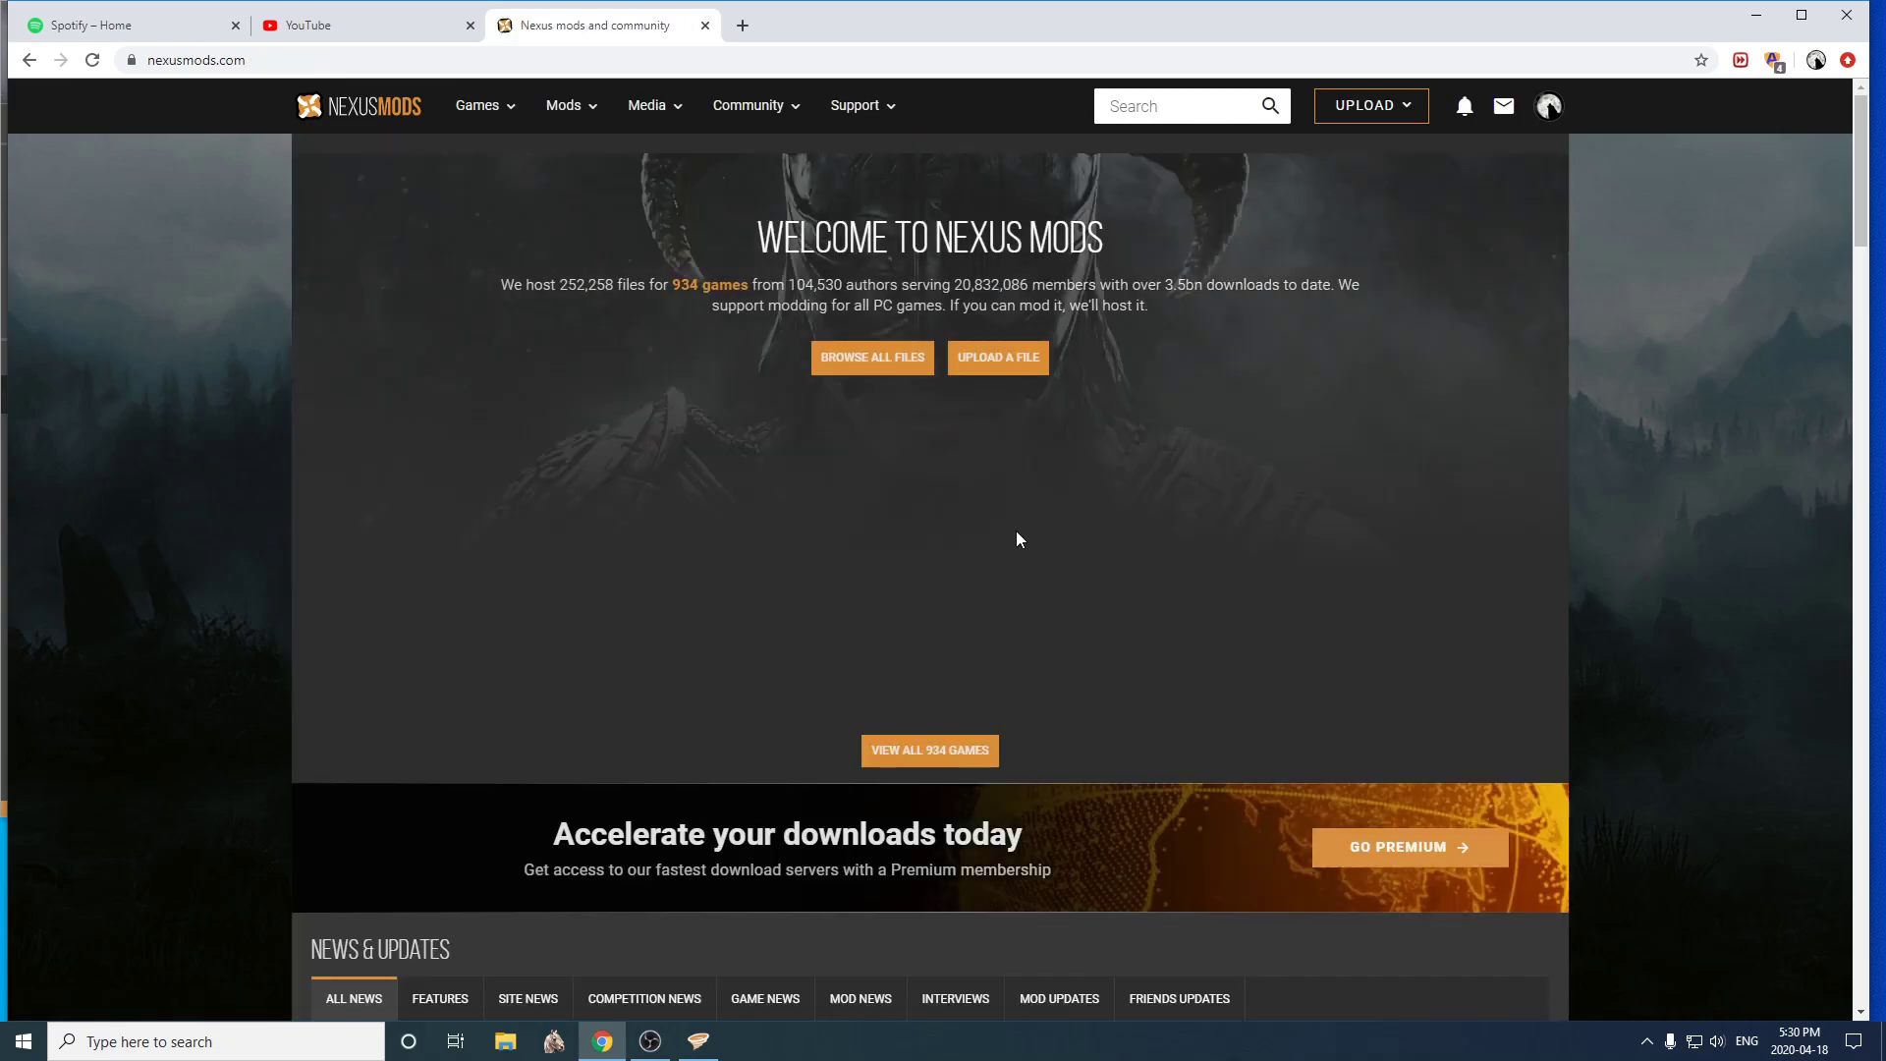
click(1206, 103)
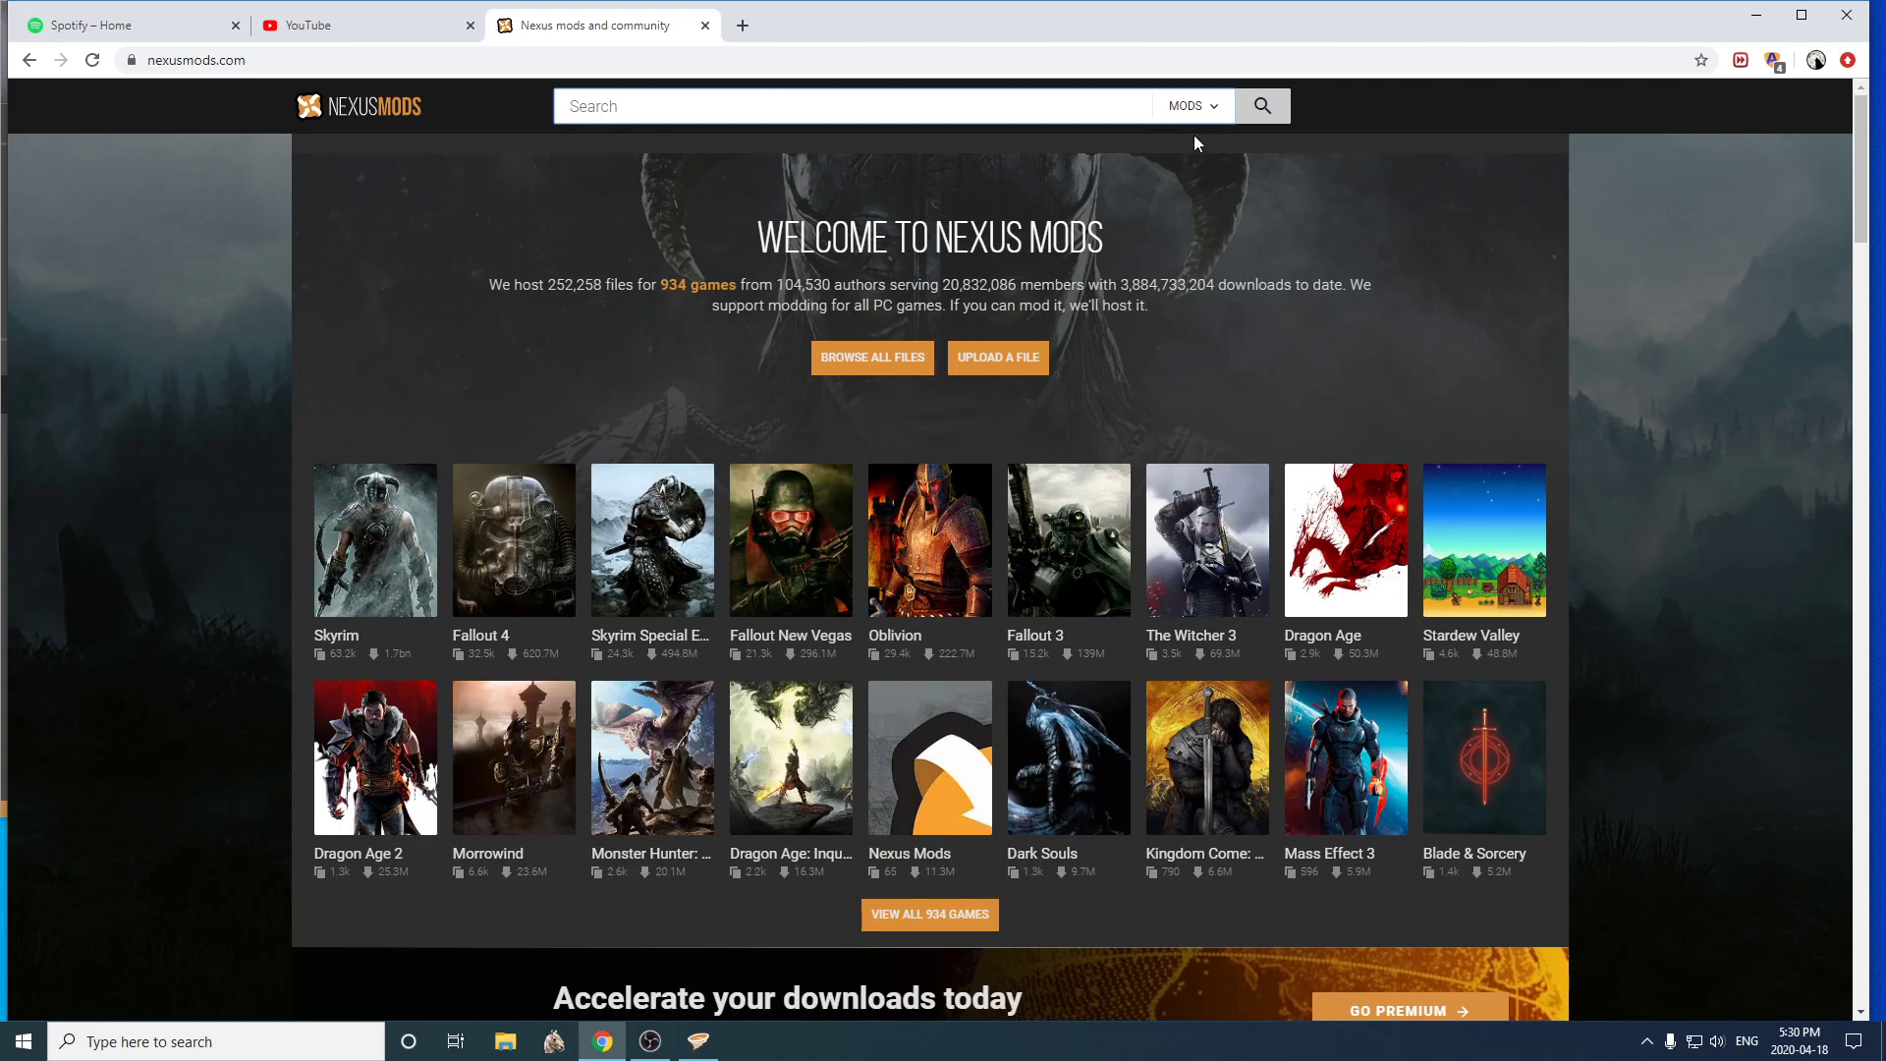
text(bann)
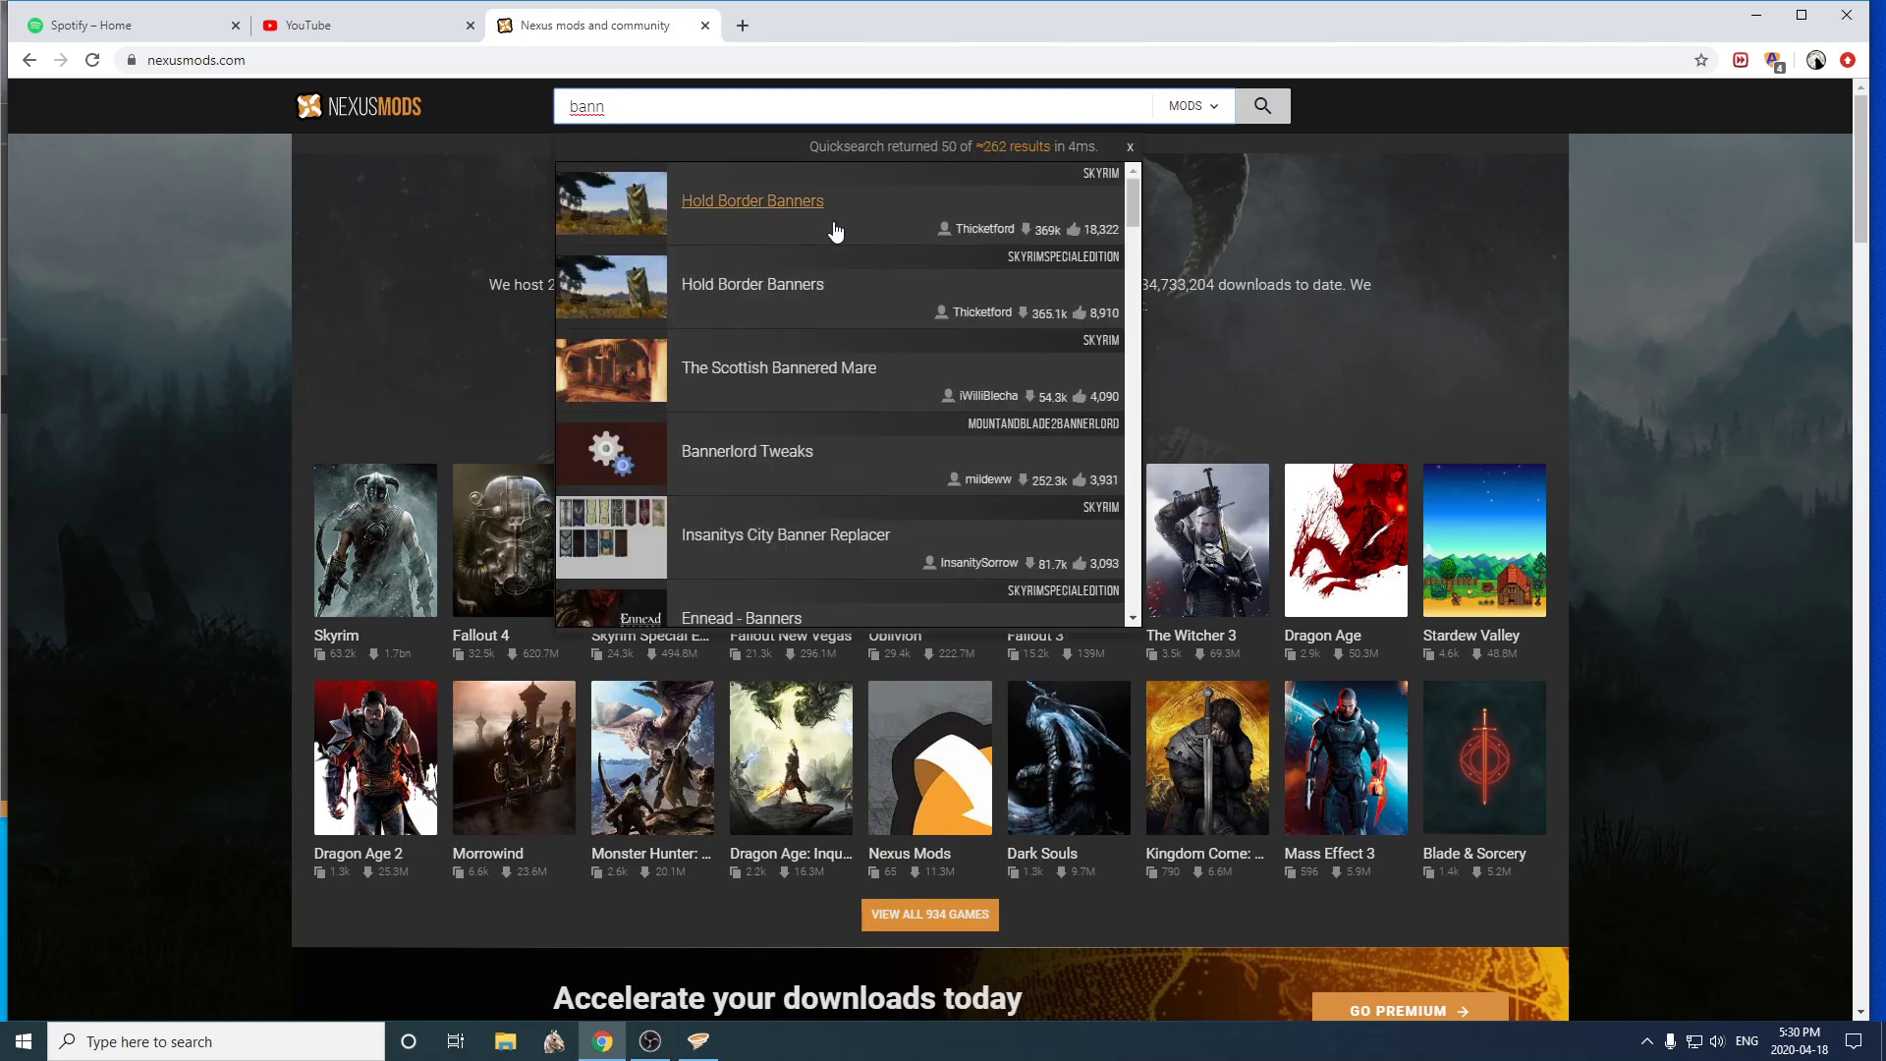
text(er)
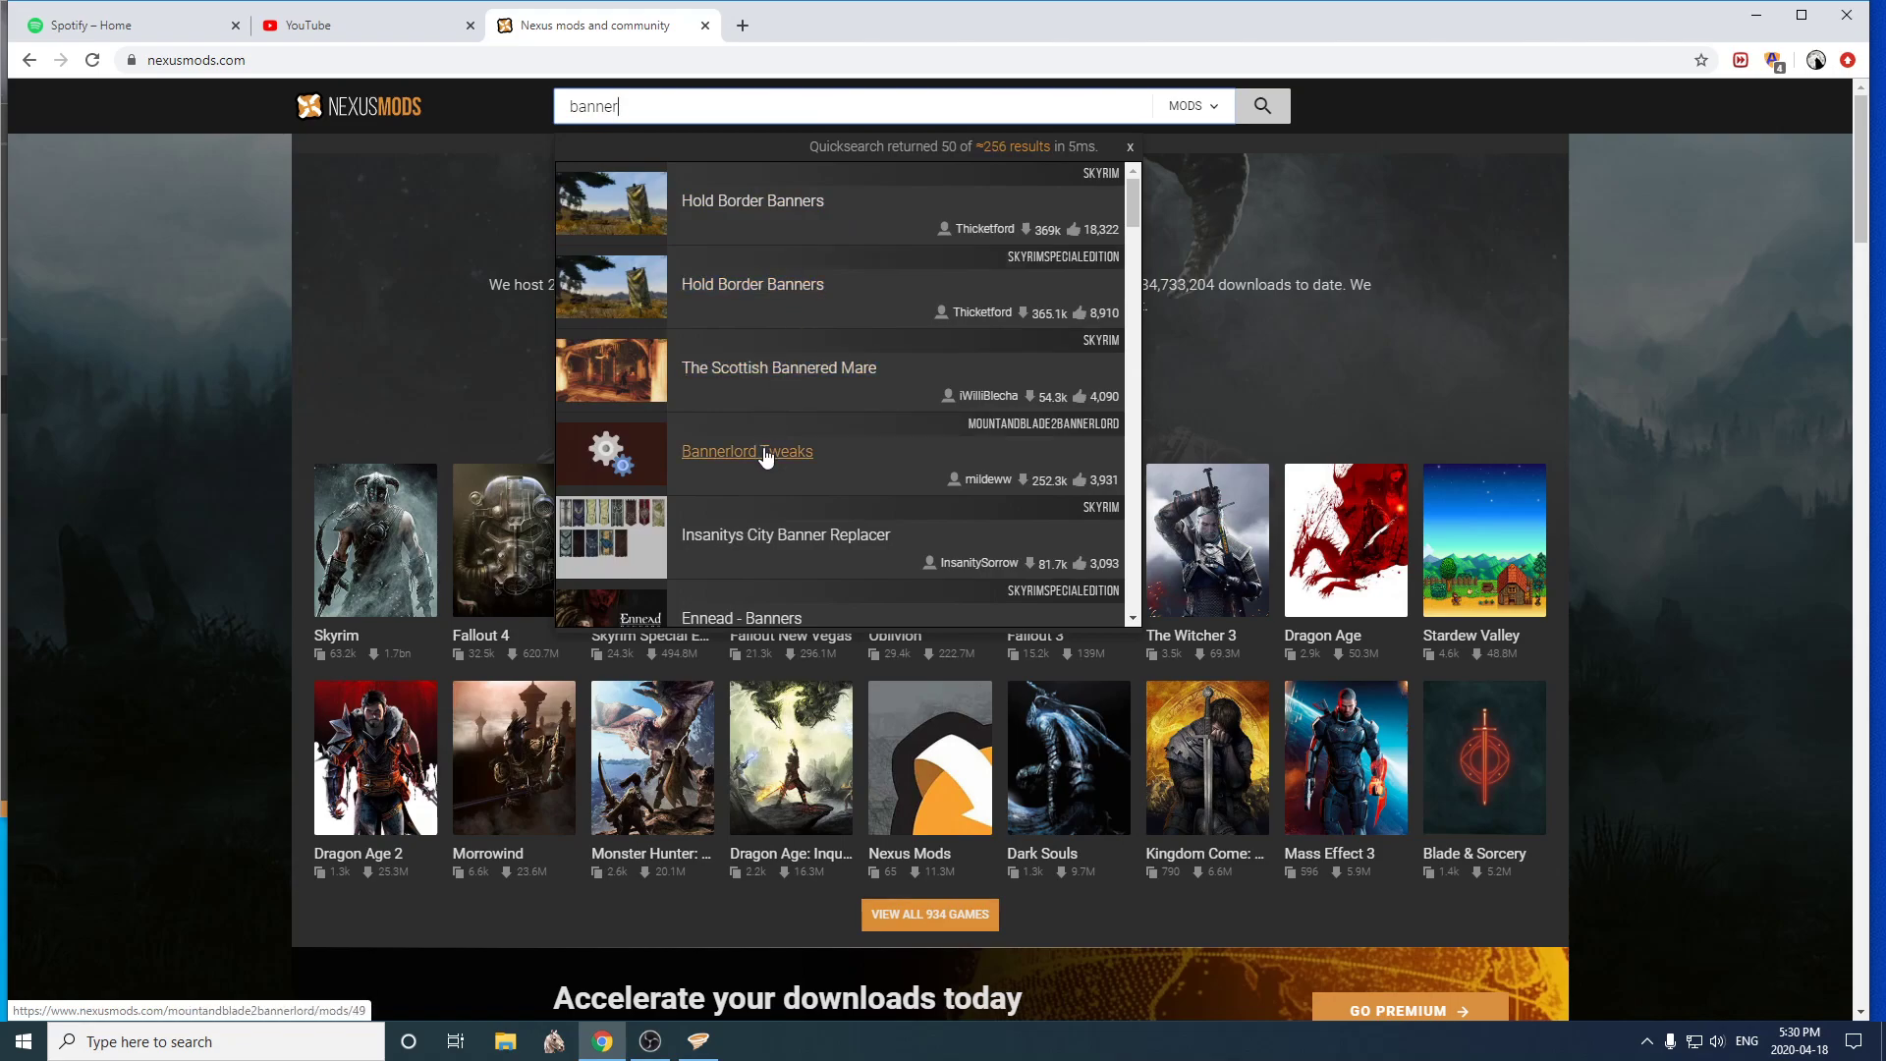
click(765, 457)
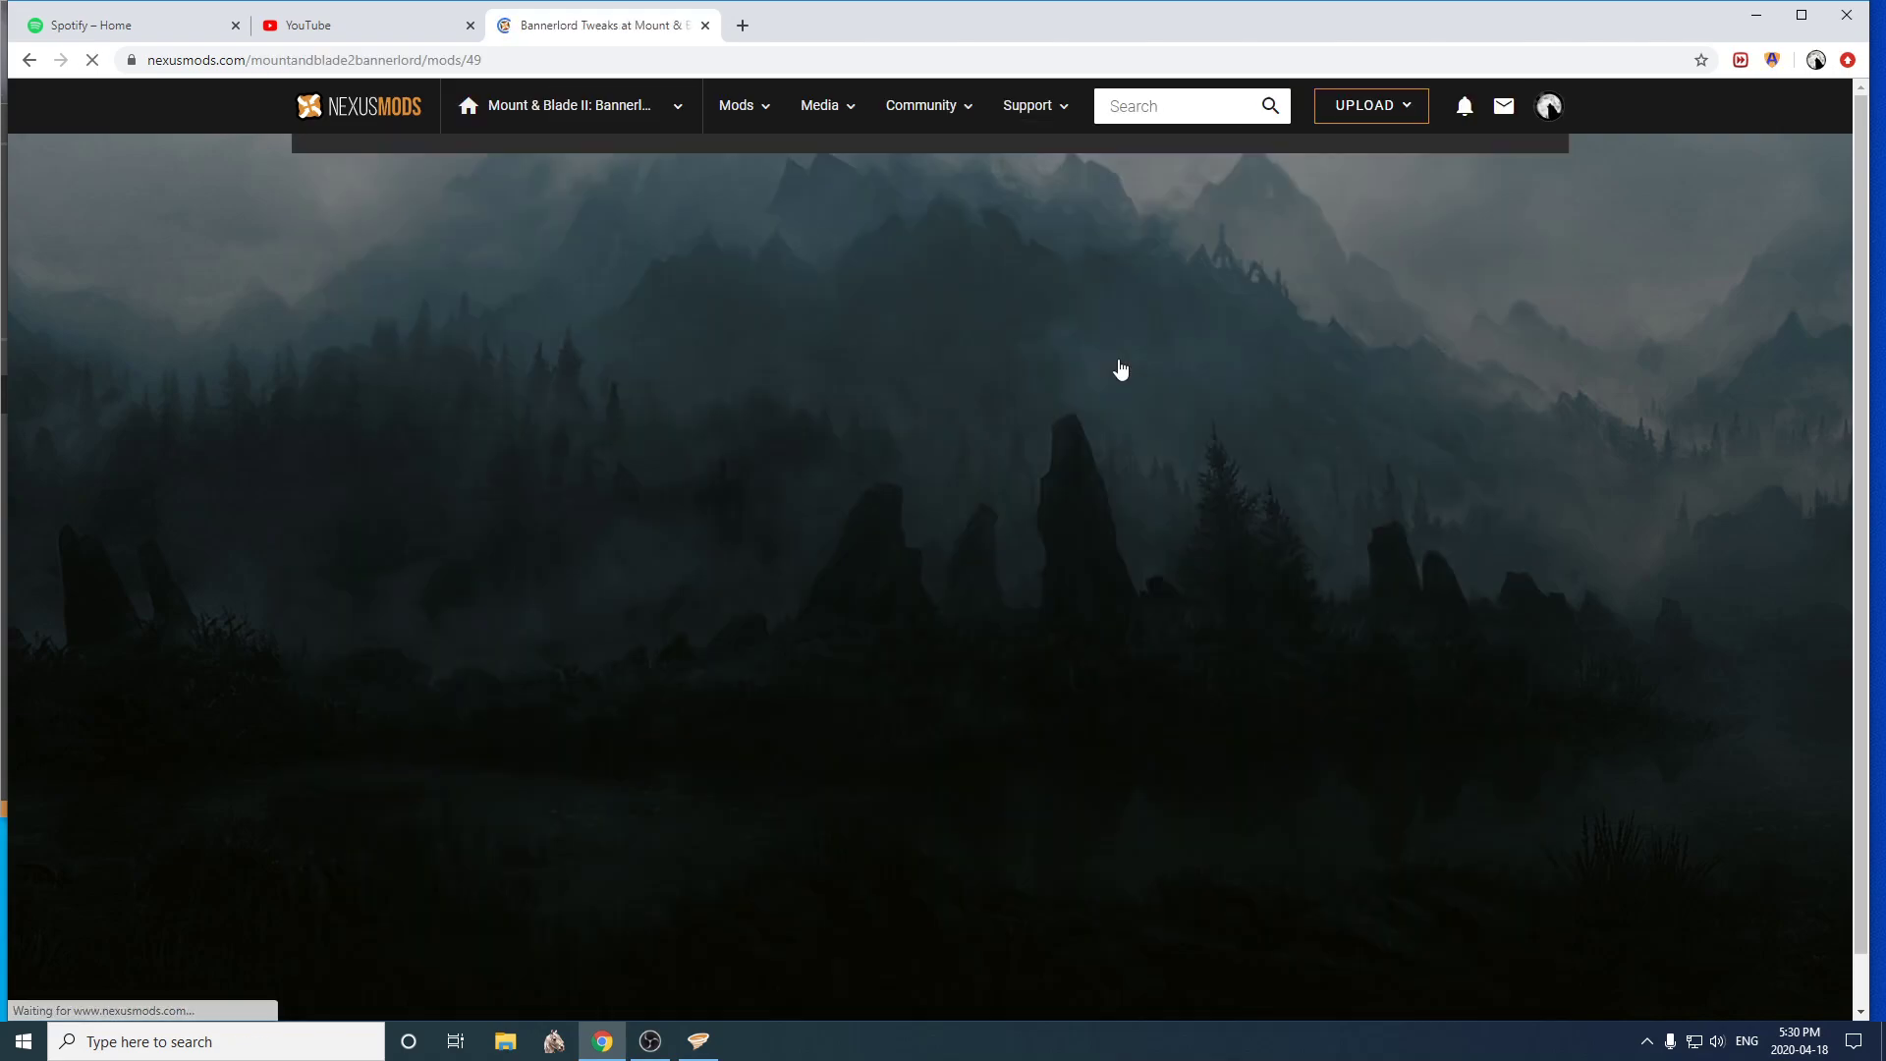
- Start a slow mod manager download of the BannerlordTweaks 1.1.4 main file and allow it to open Vortex
scroll(803, 498, down, 4)
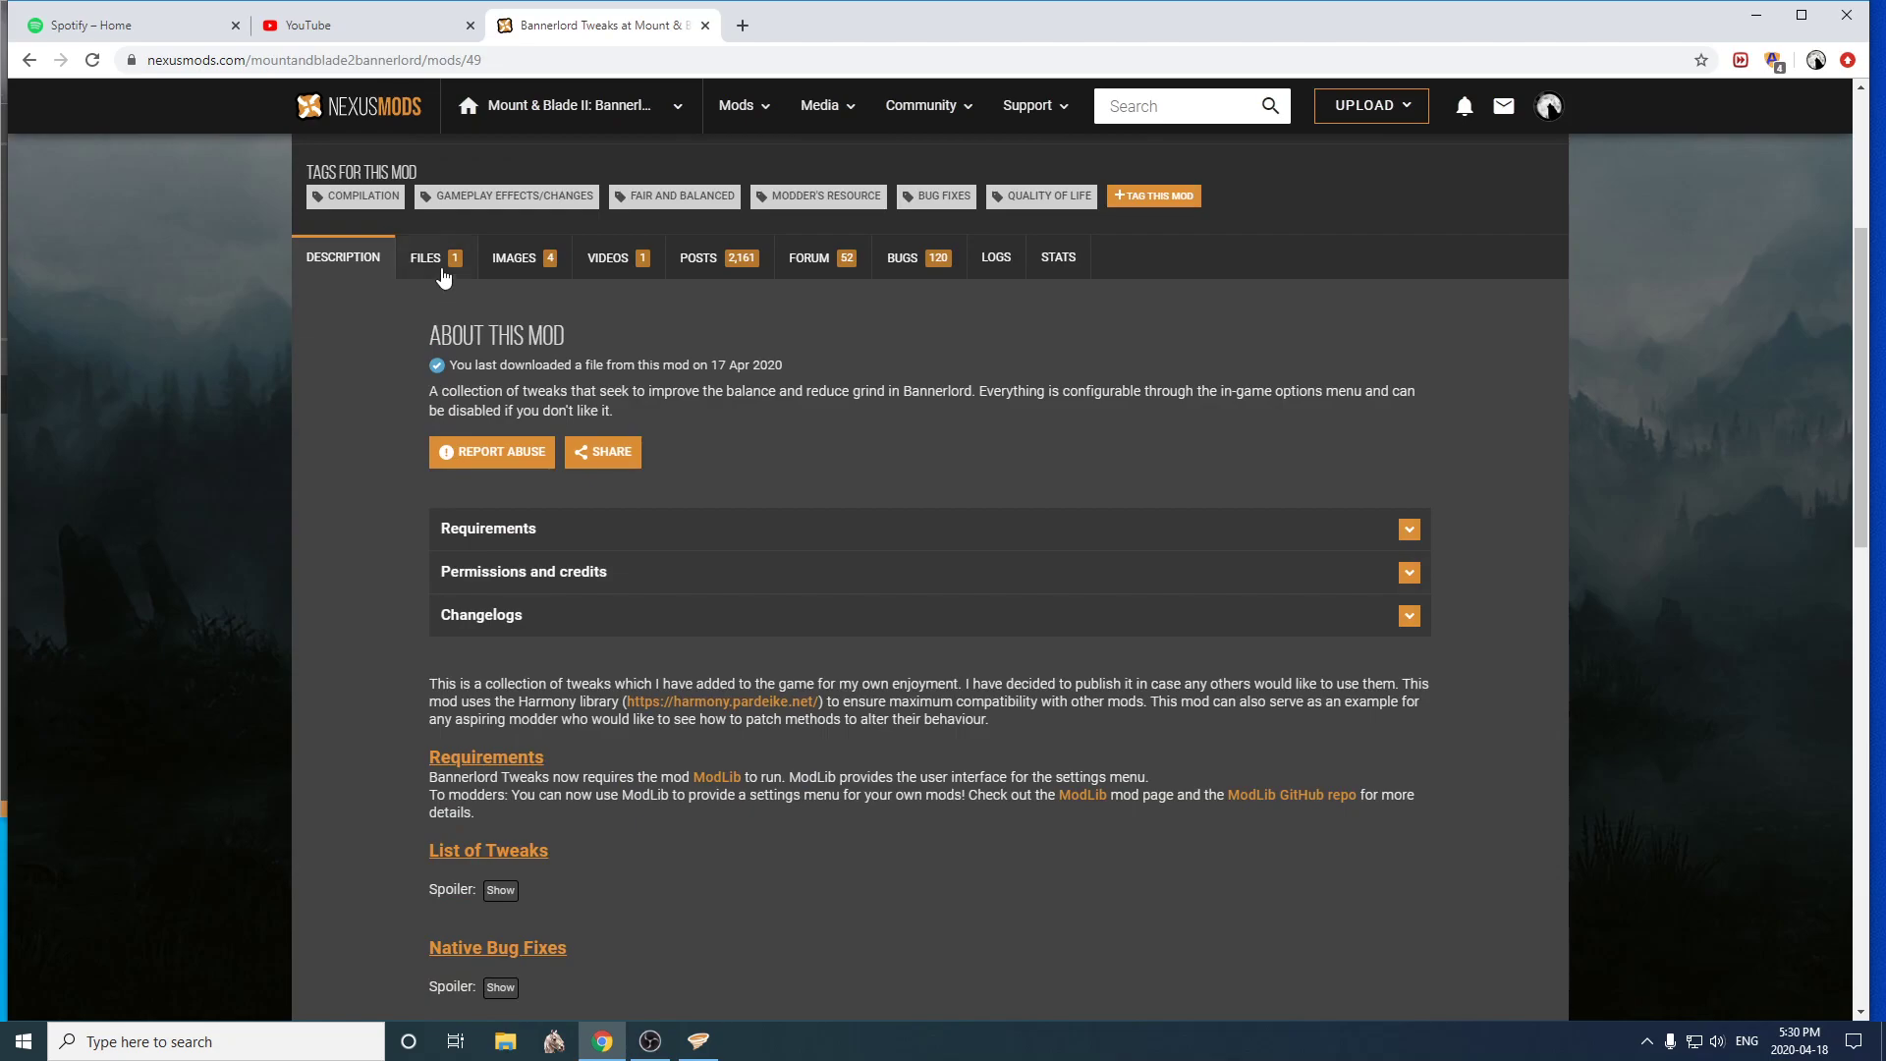
scroll(447, 315, up, 3)
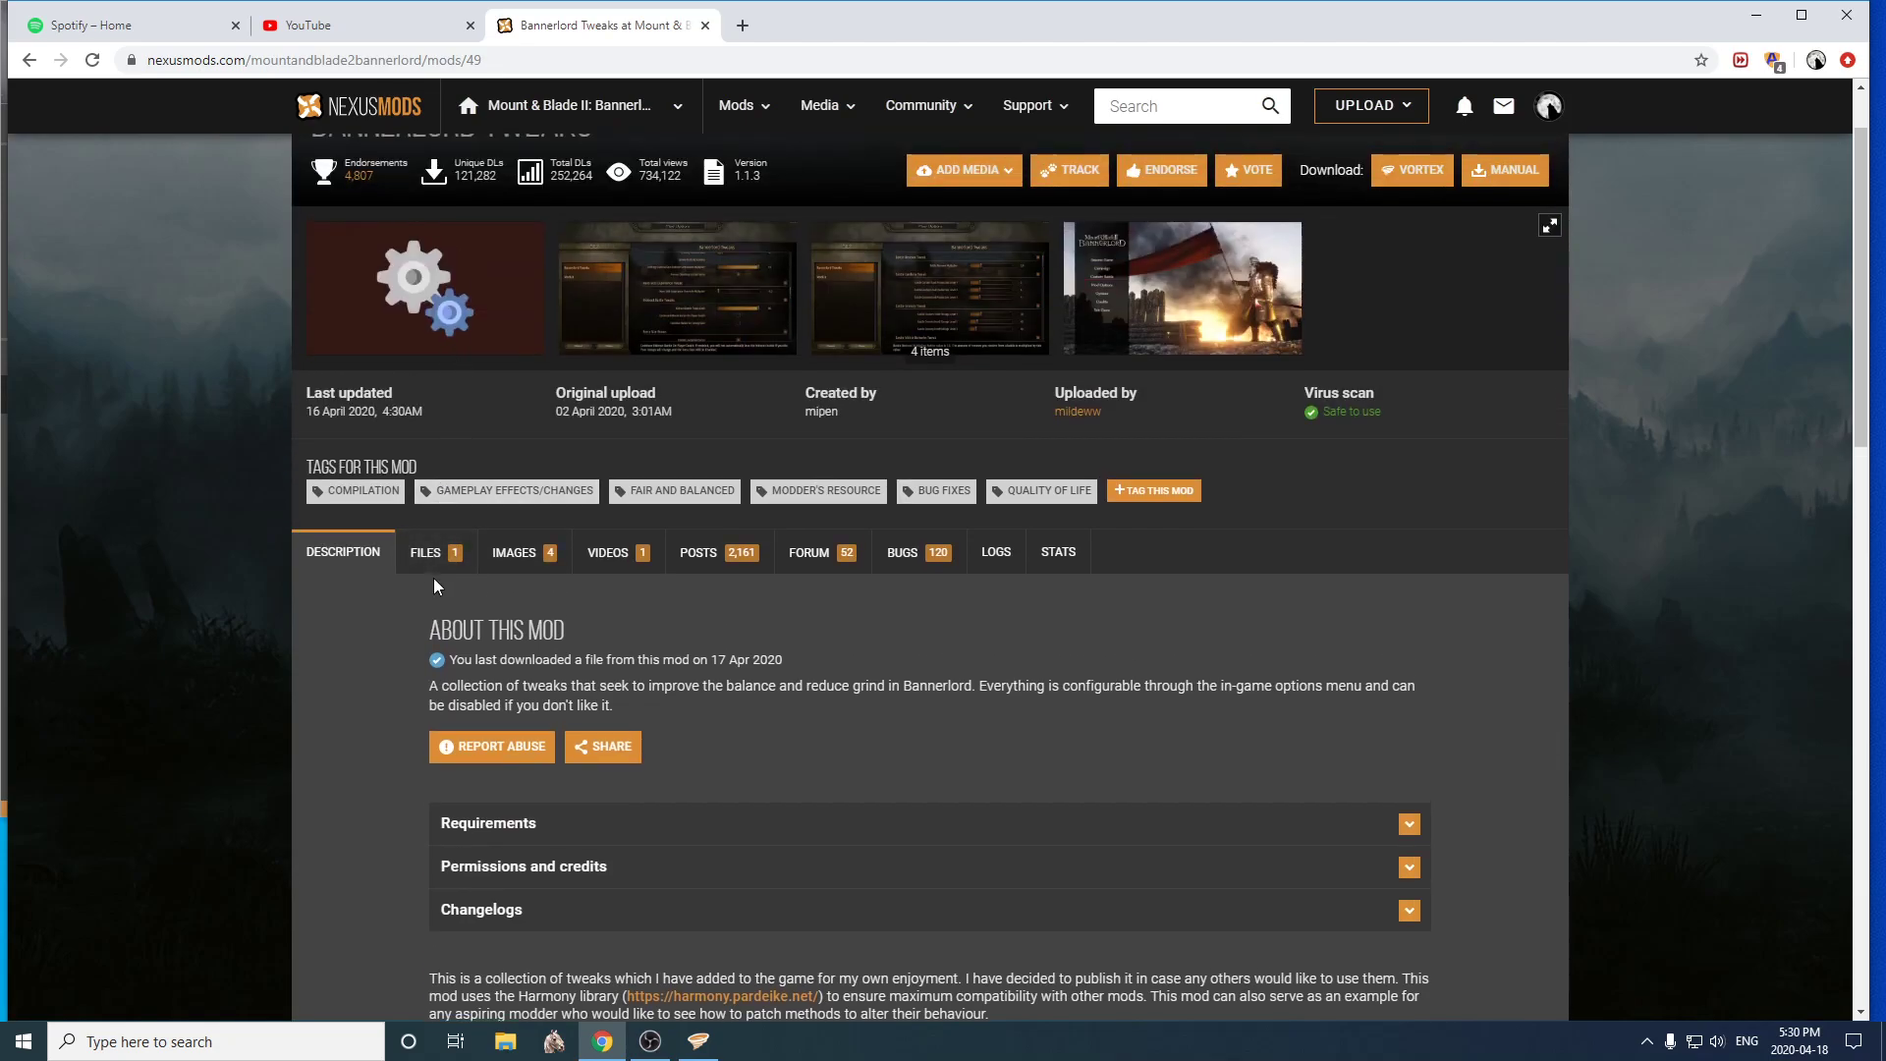
click(429, 555)
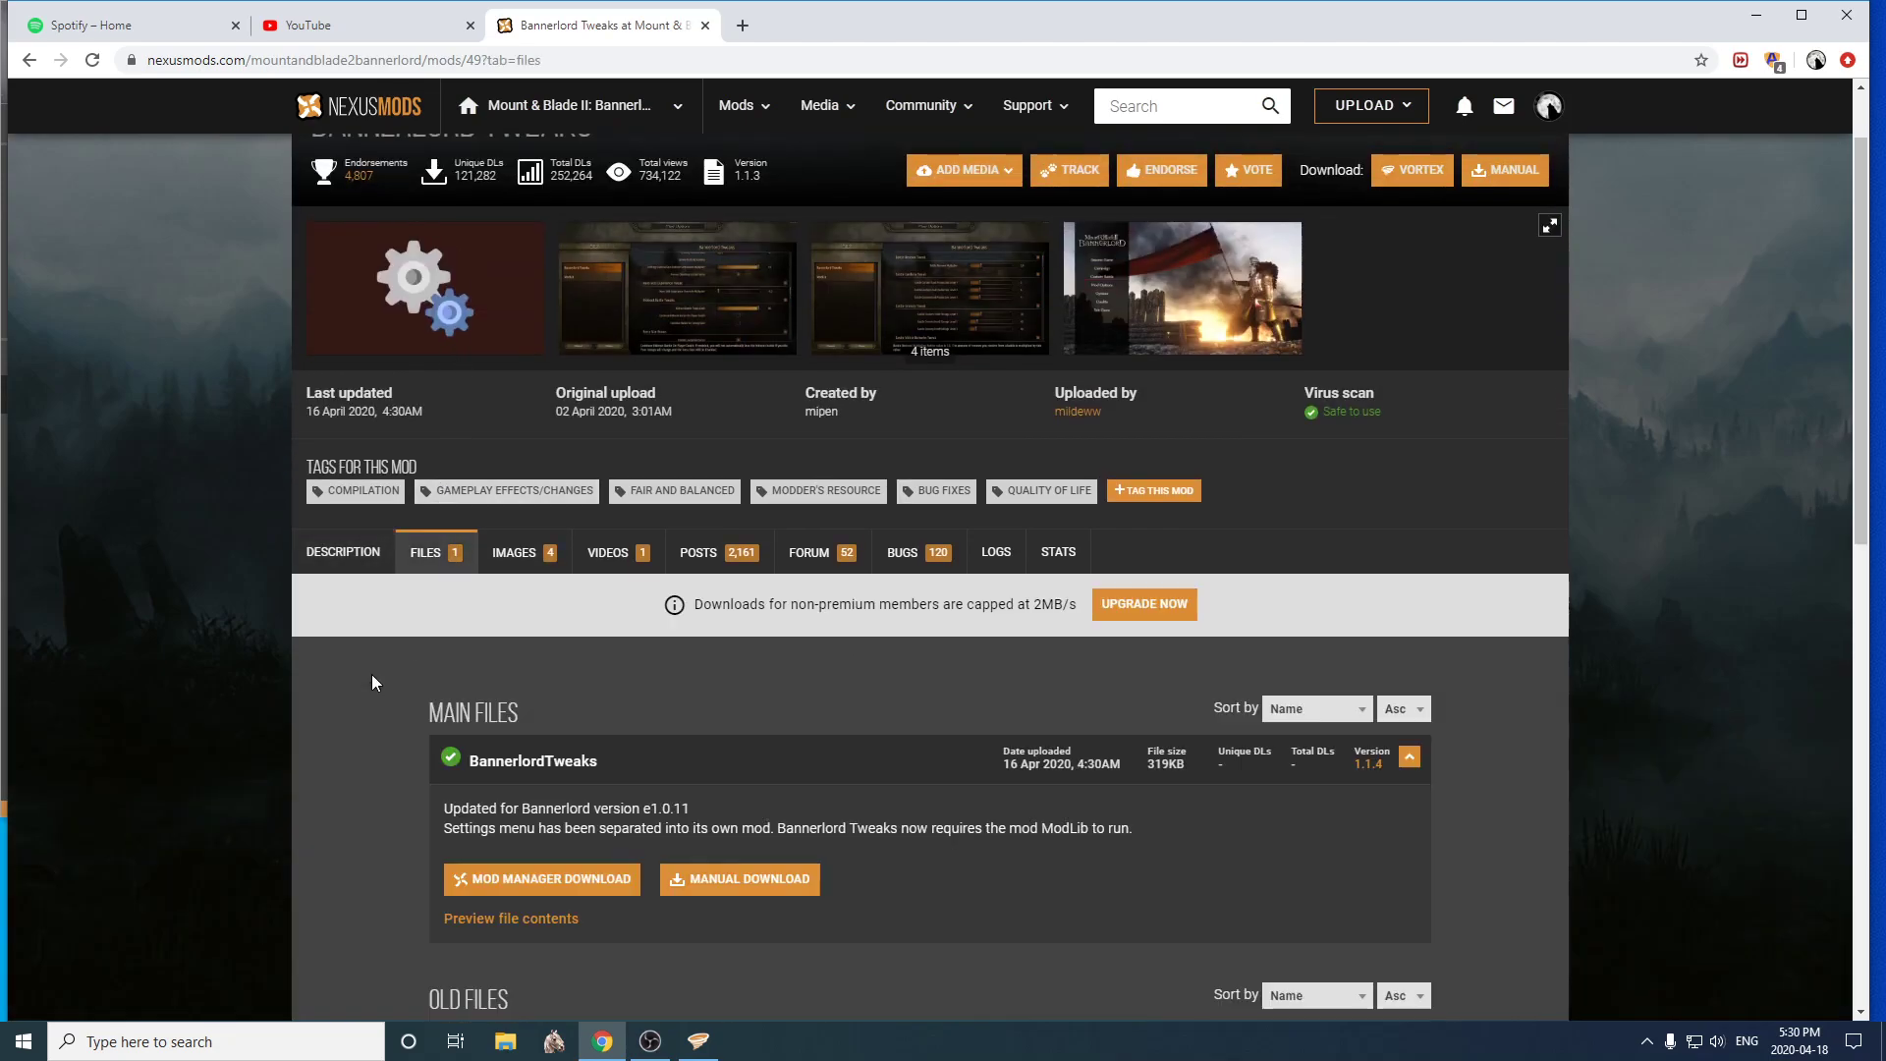
scroll(408, 687, down, 2)
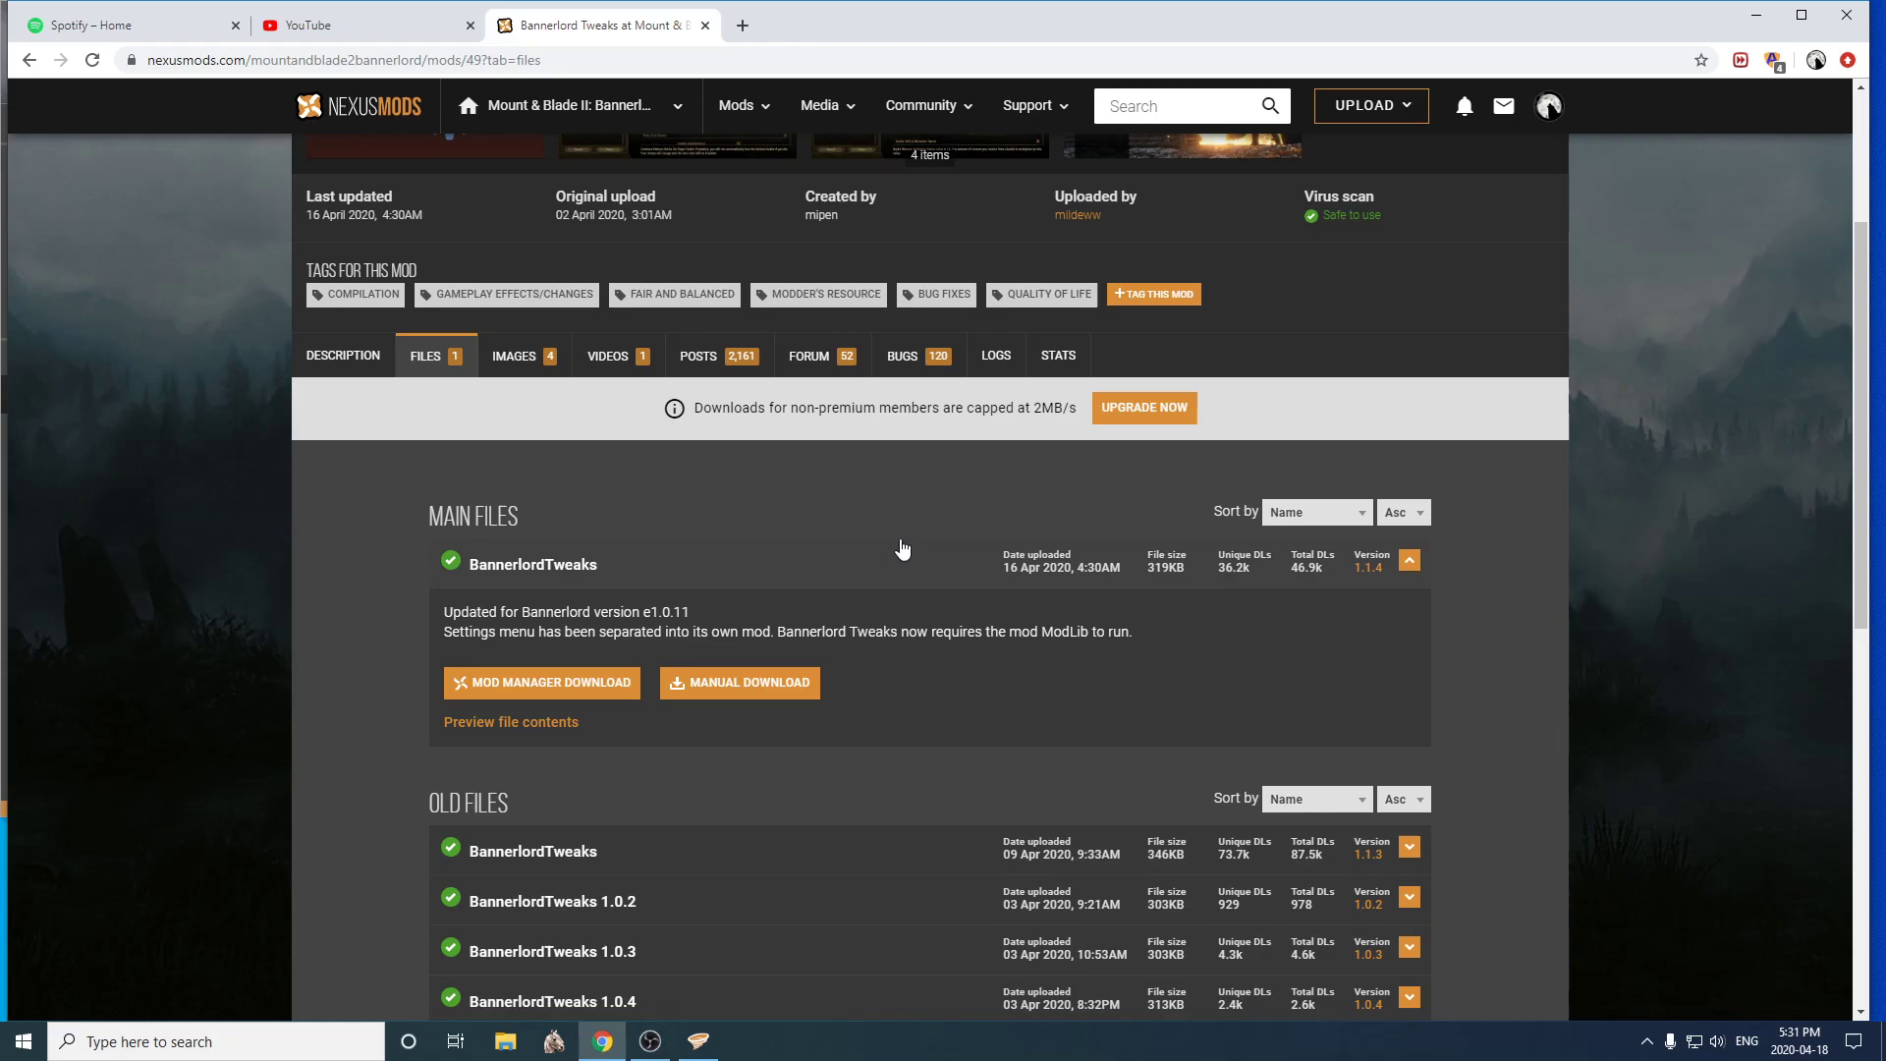
click(555, 687)
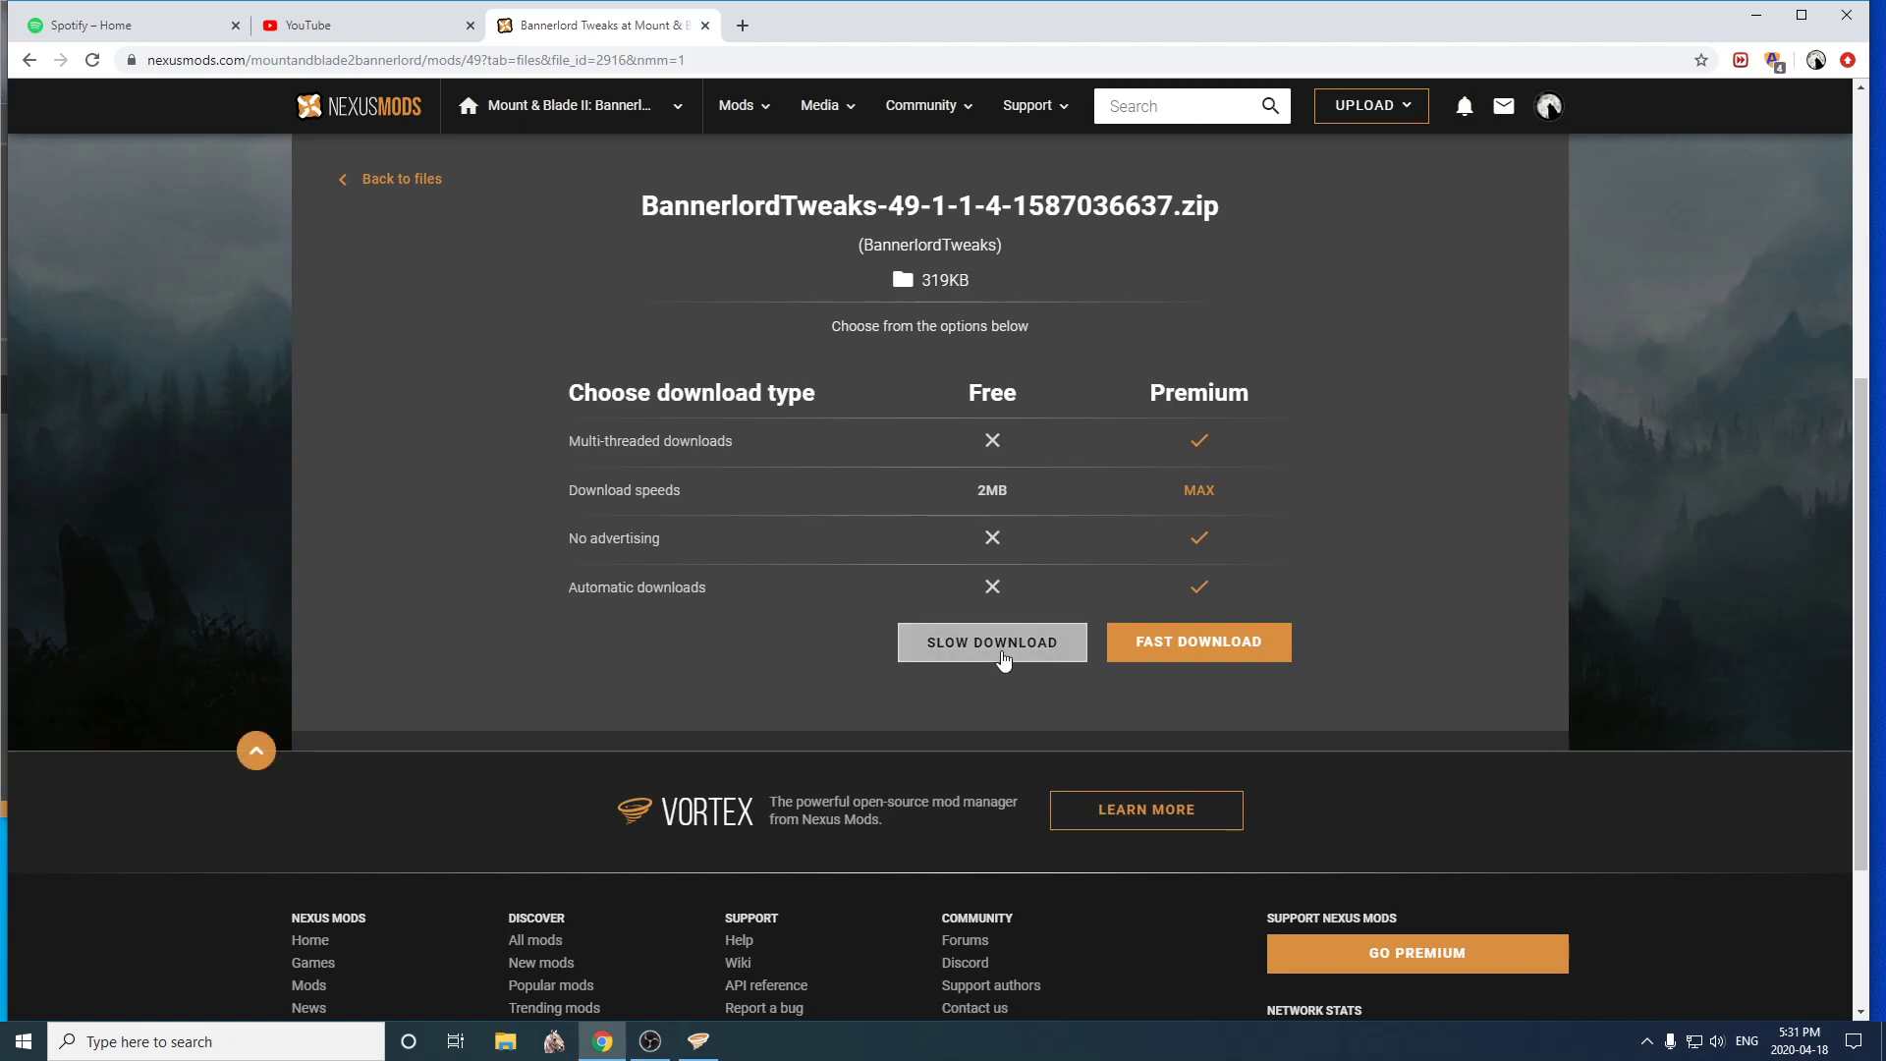
click(992, 642)
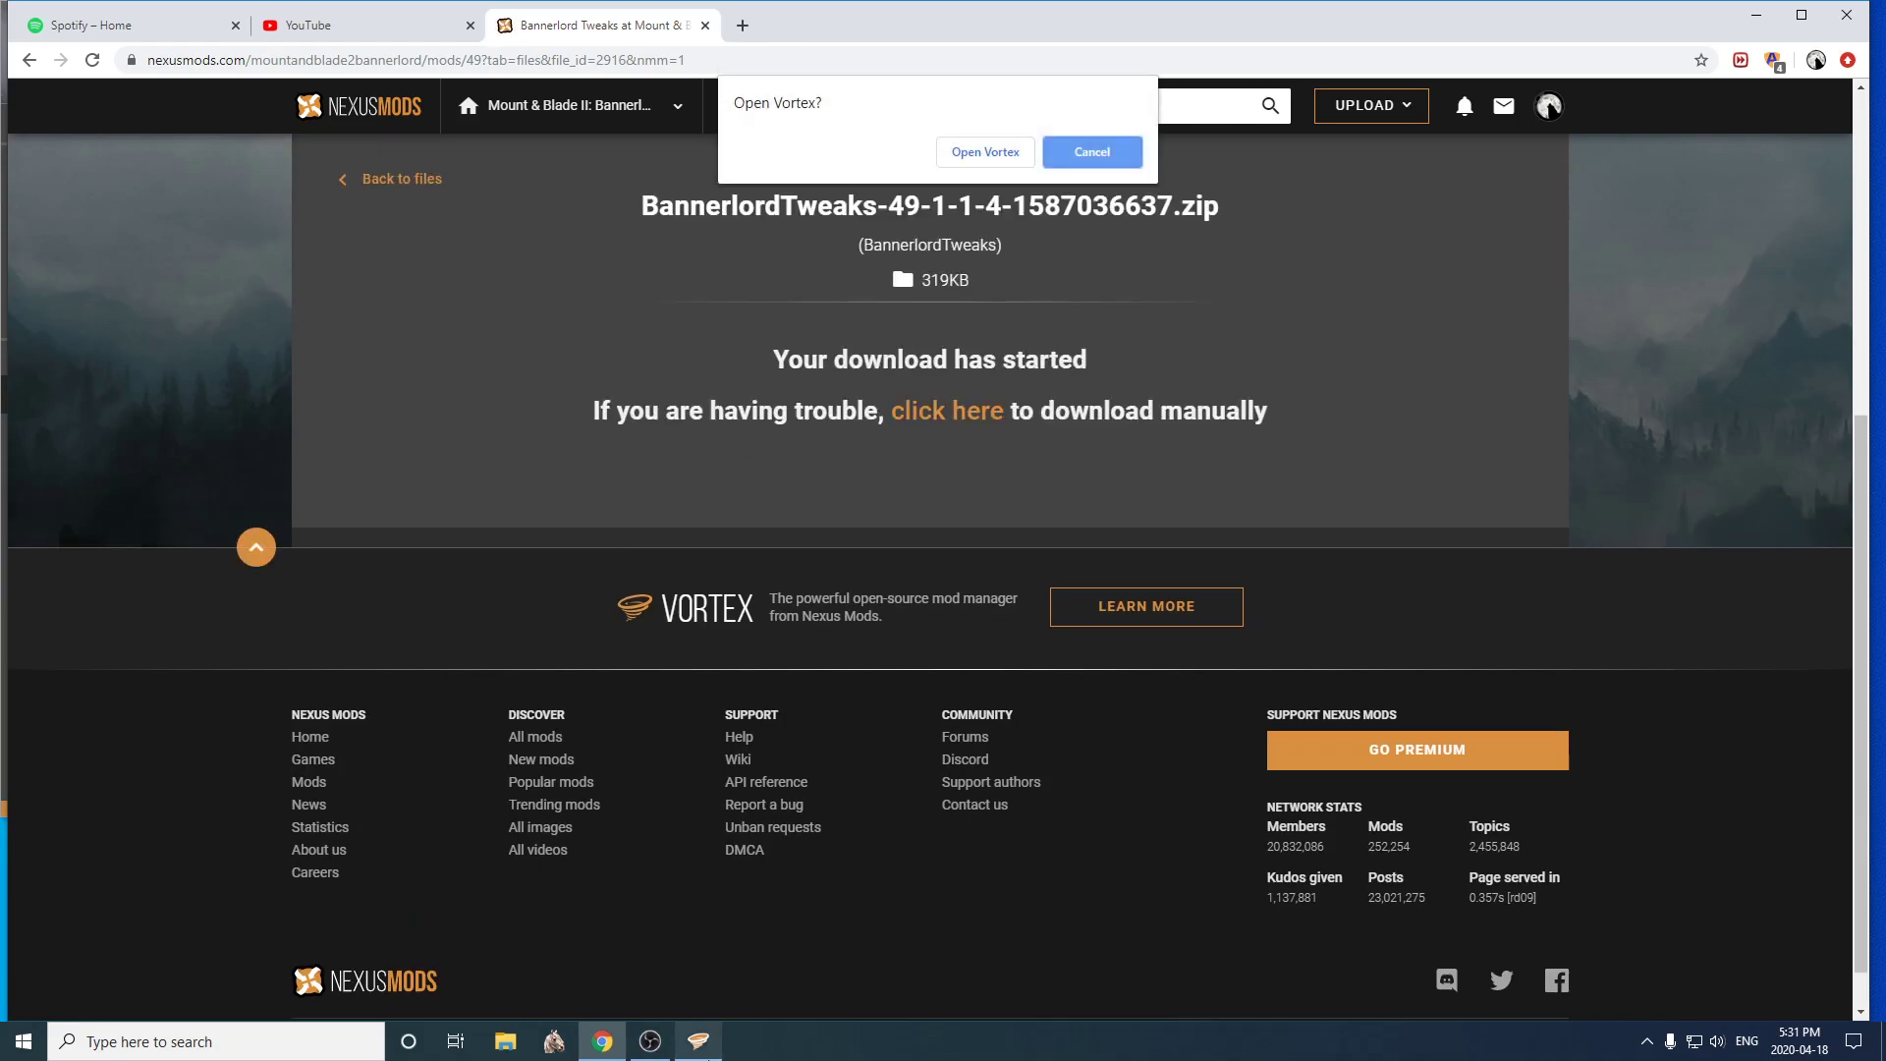
click(1029, 151)
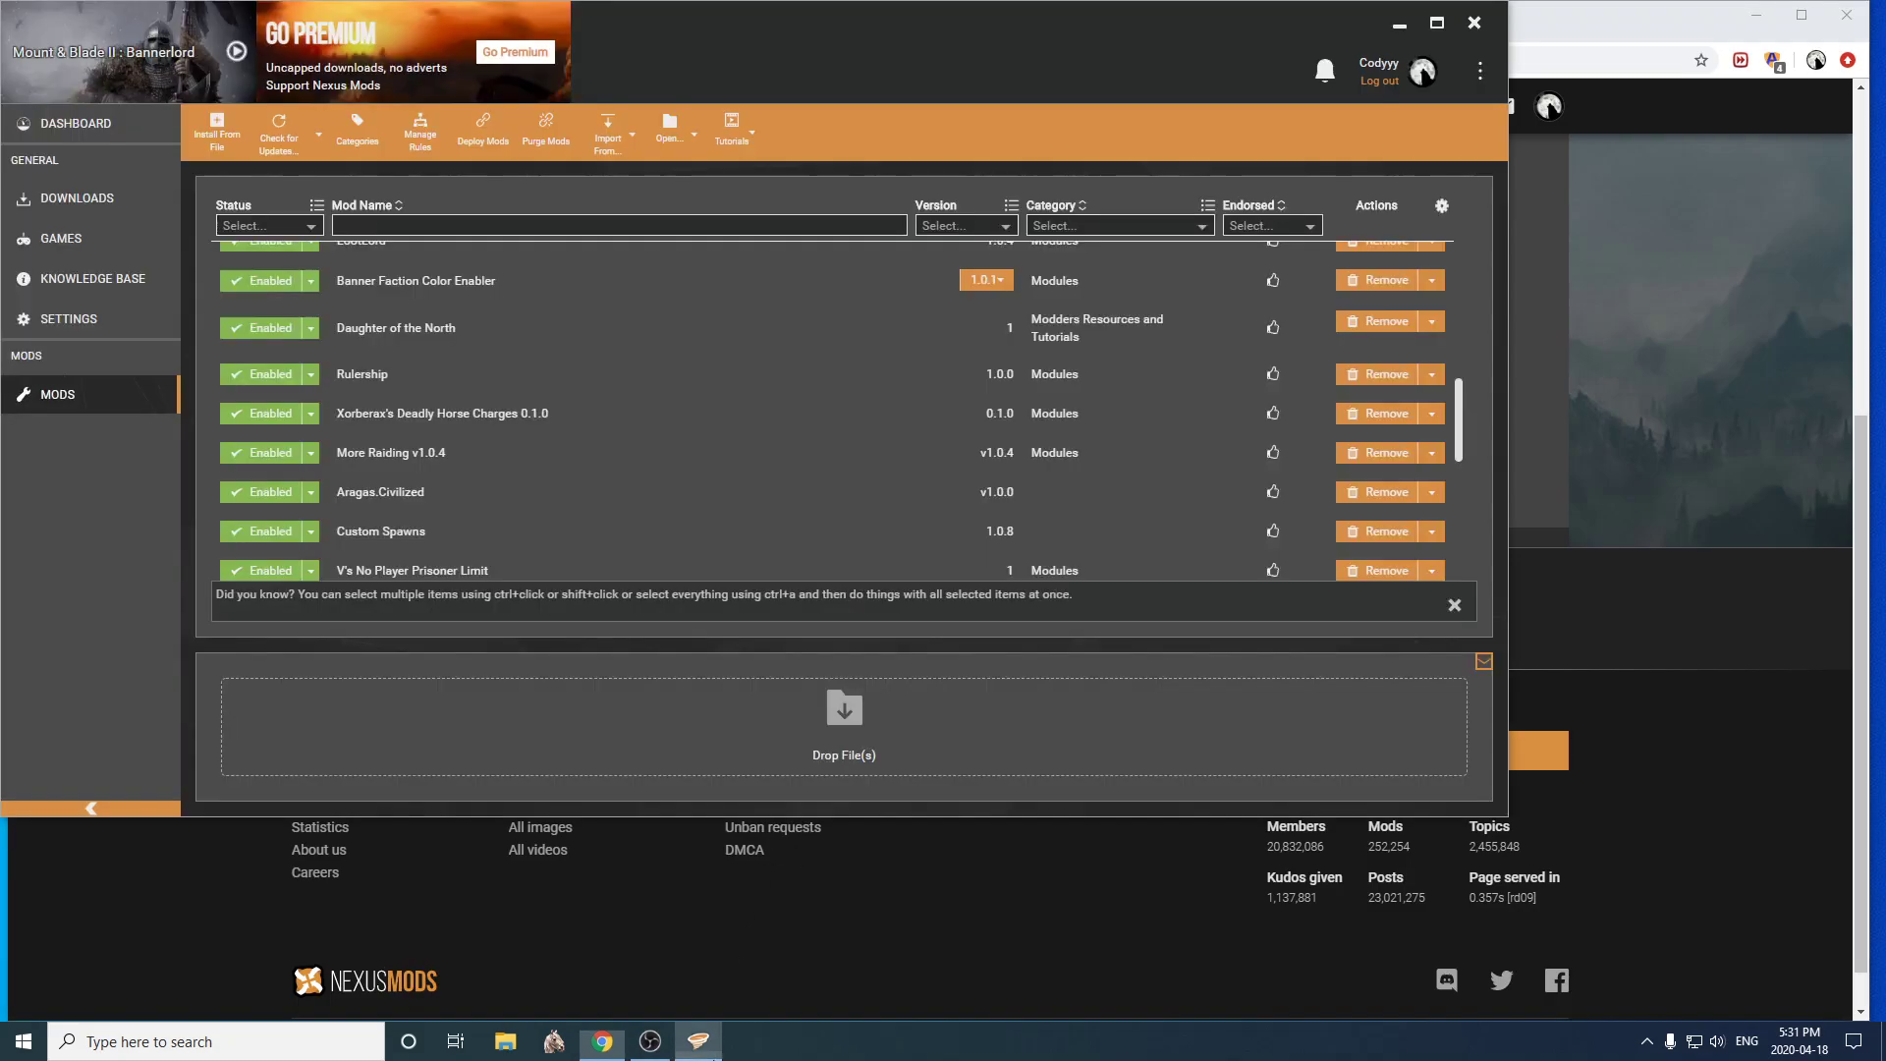
- Check the end and the beginning of the Vortex mod list, and minimize Vortex
scroll(644, 479, down, 1)
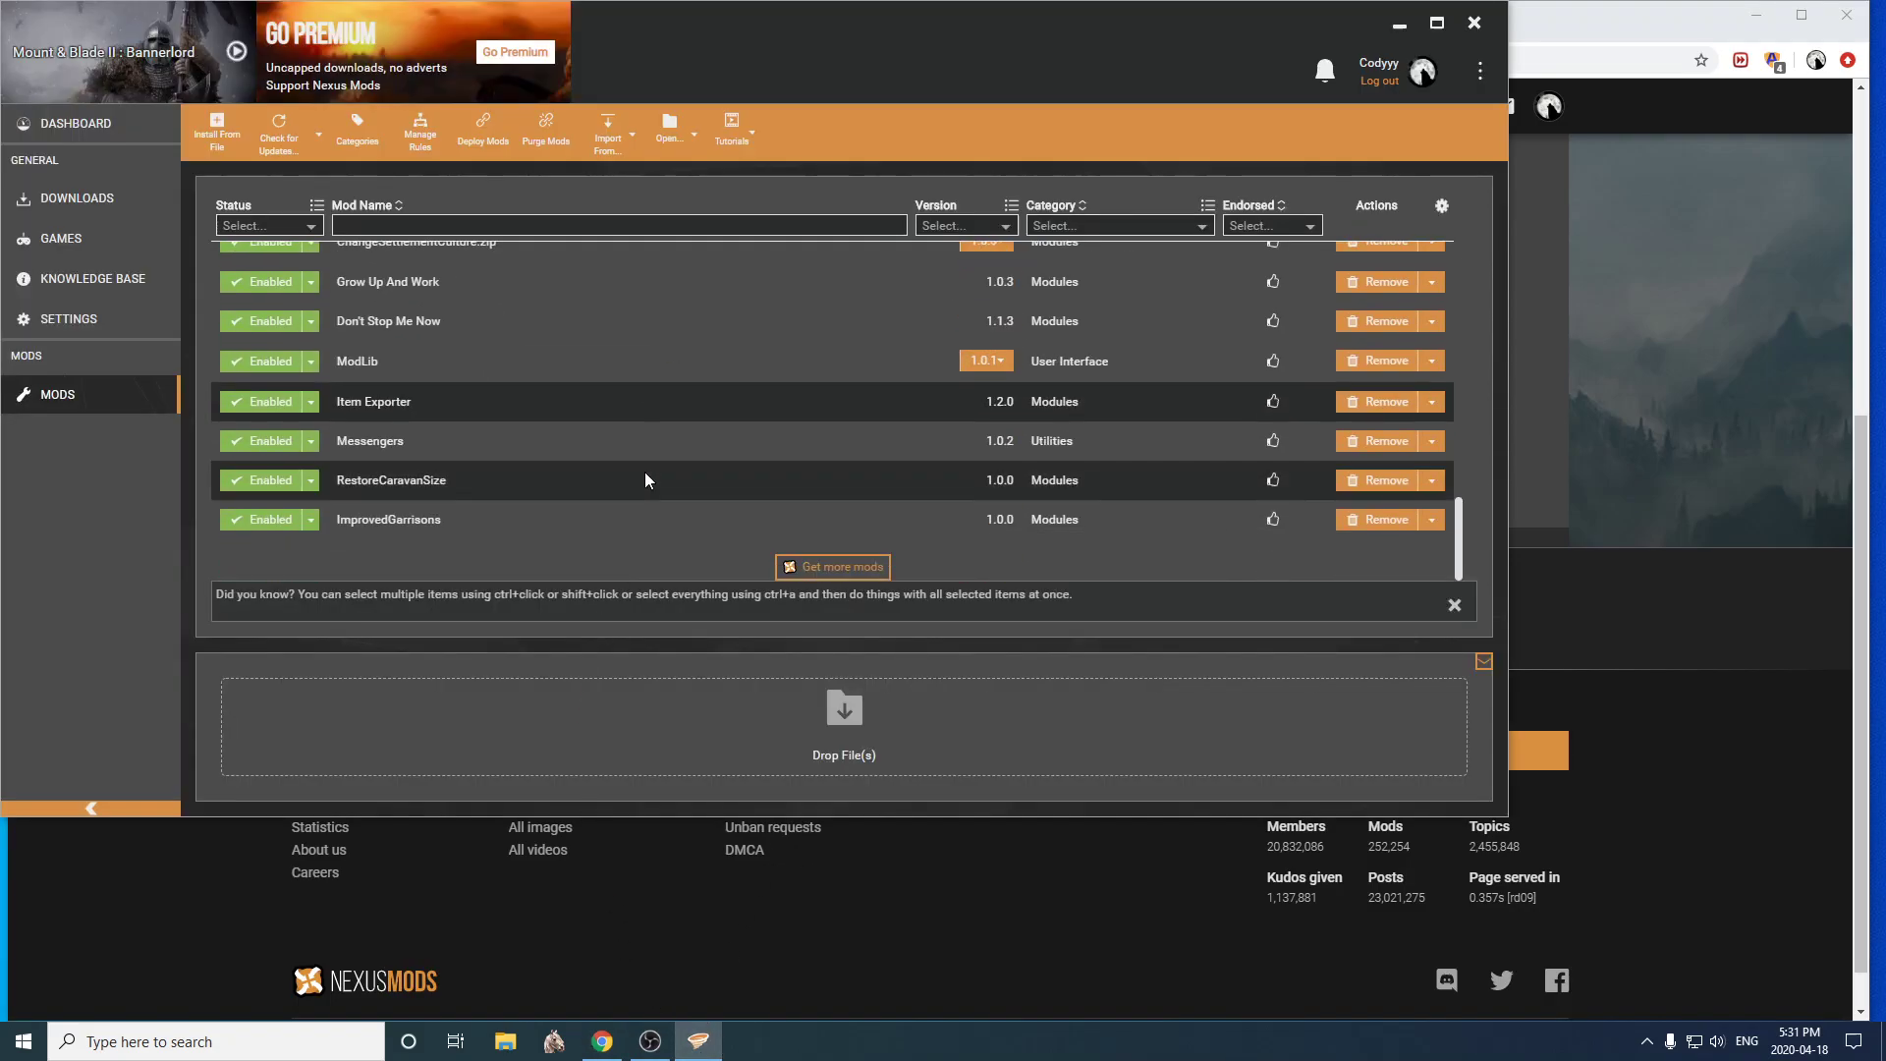
scroll(645, 479, up, 10)
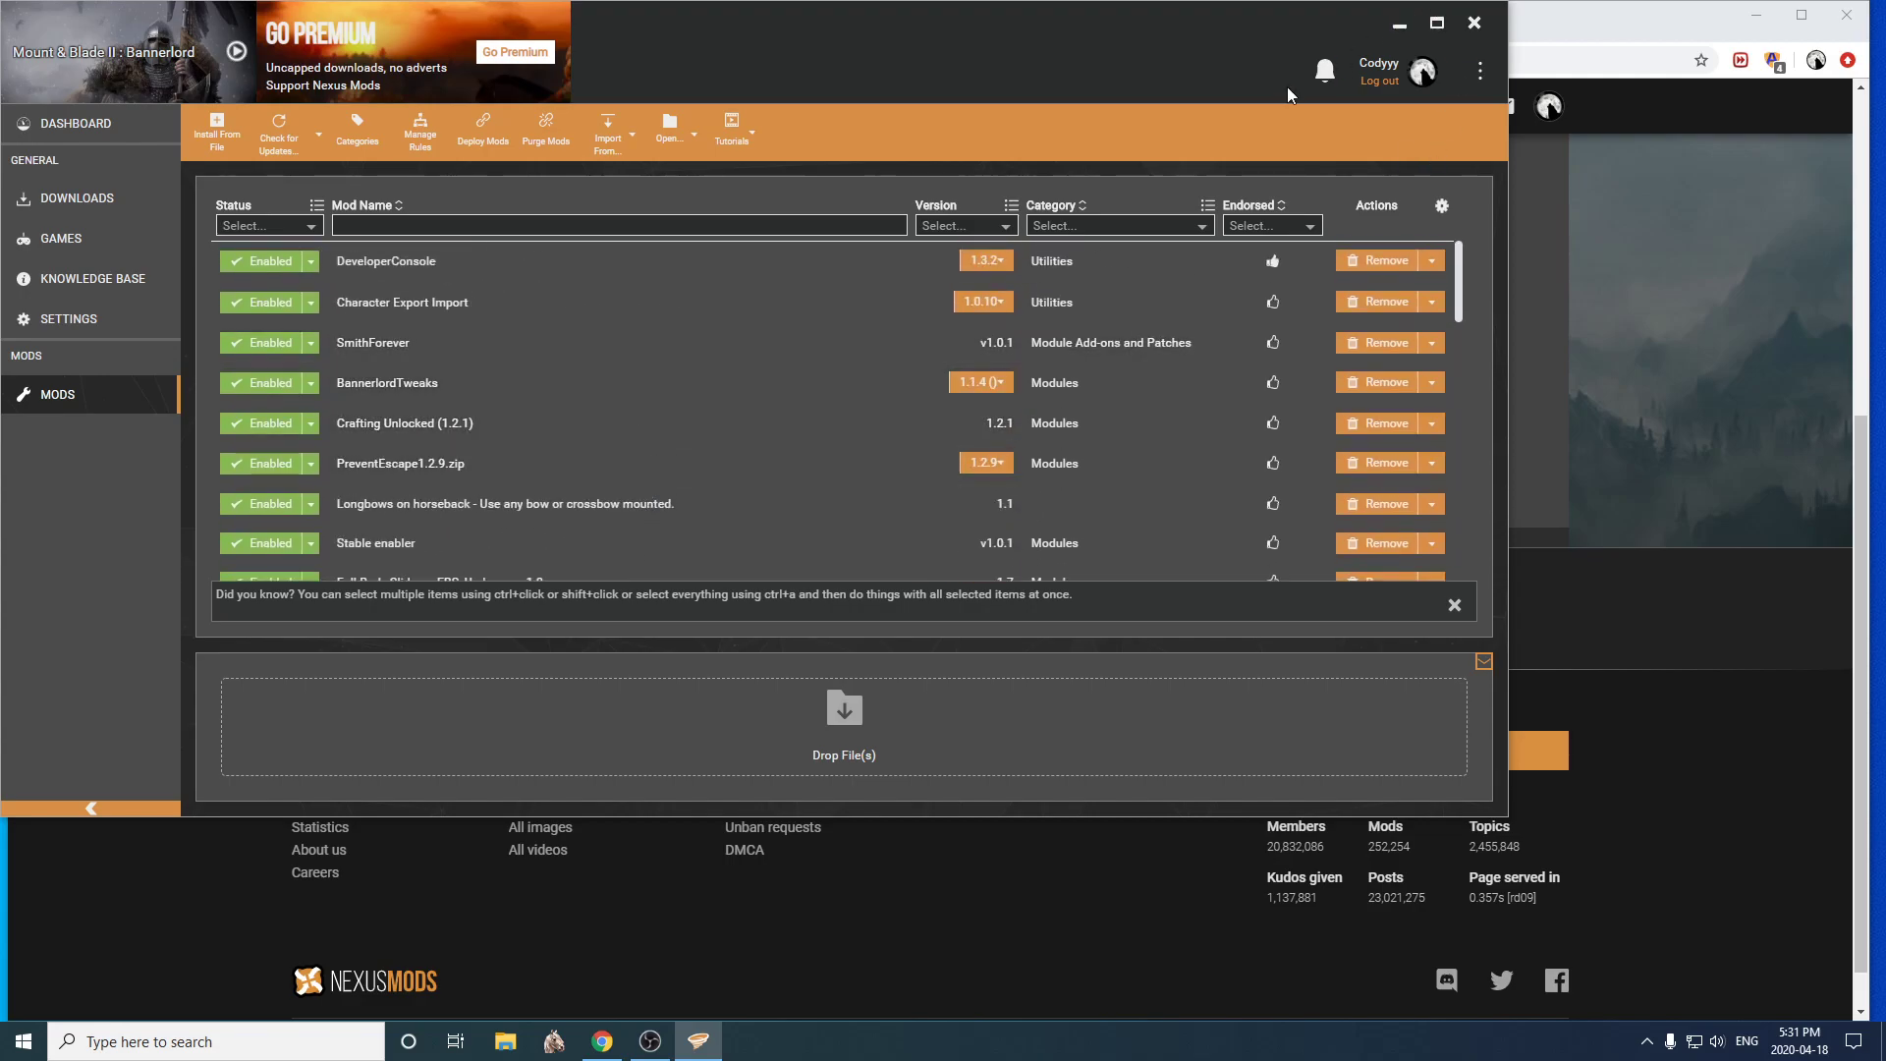
click(1397, 27)
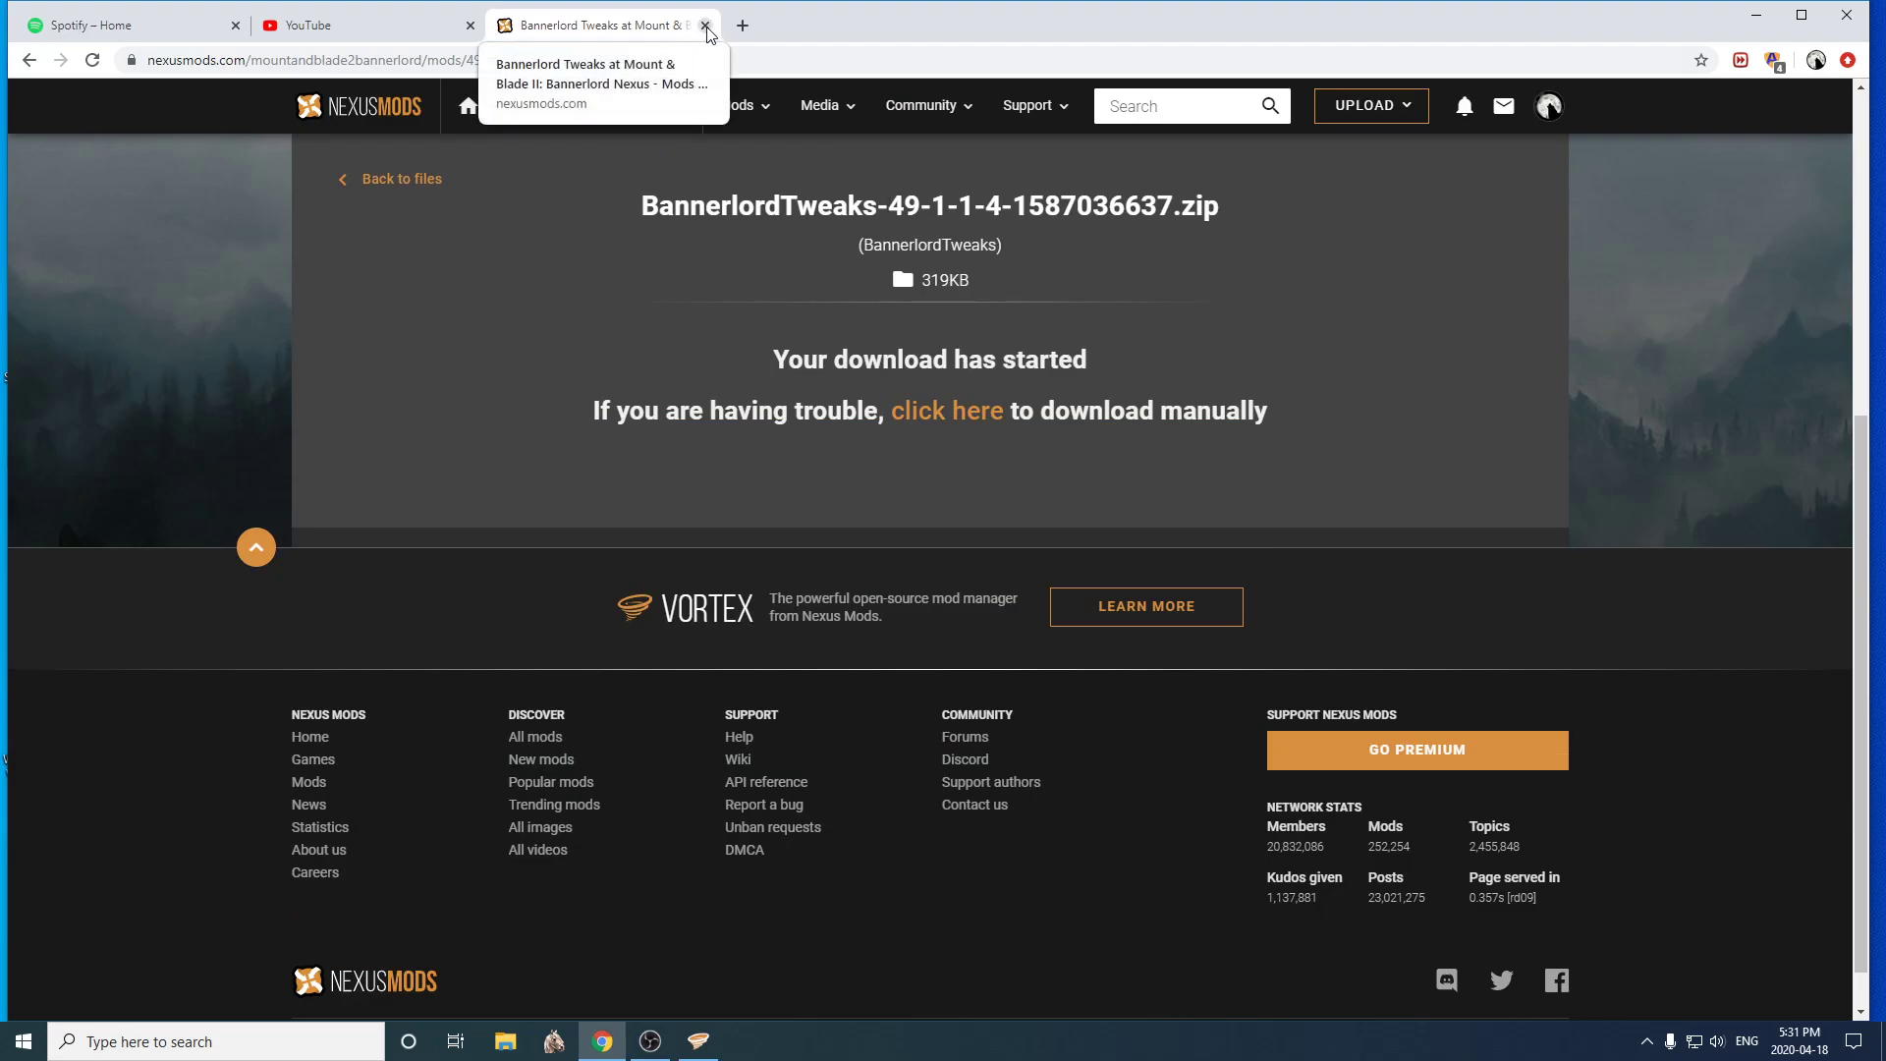
- Return to Vortex, disable the Character Export Import mod, and enable it again
click(698, 1041)
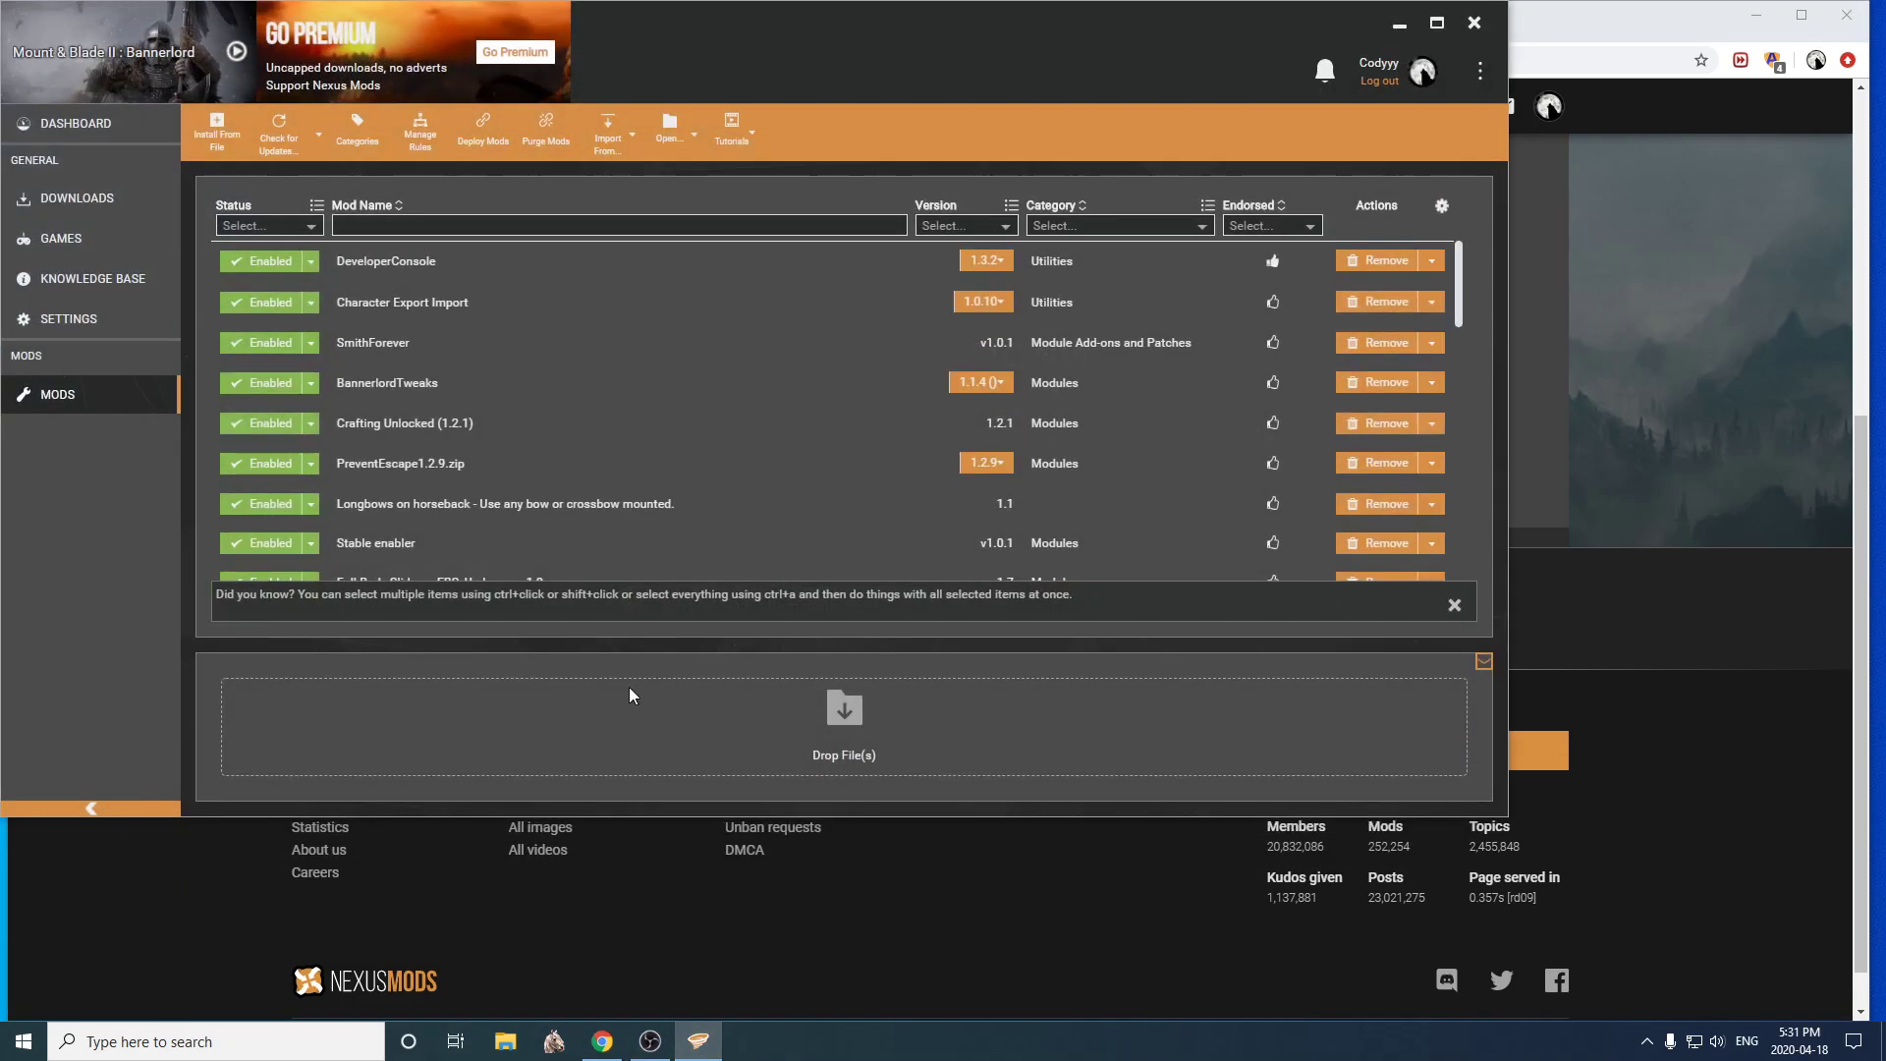
scroll(462, 513, down, 5)
scroll(444, 521, up, 5)
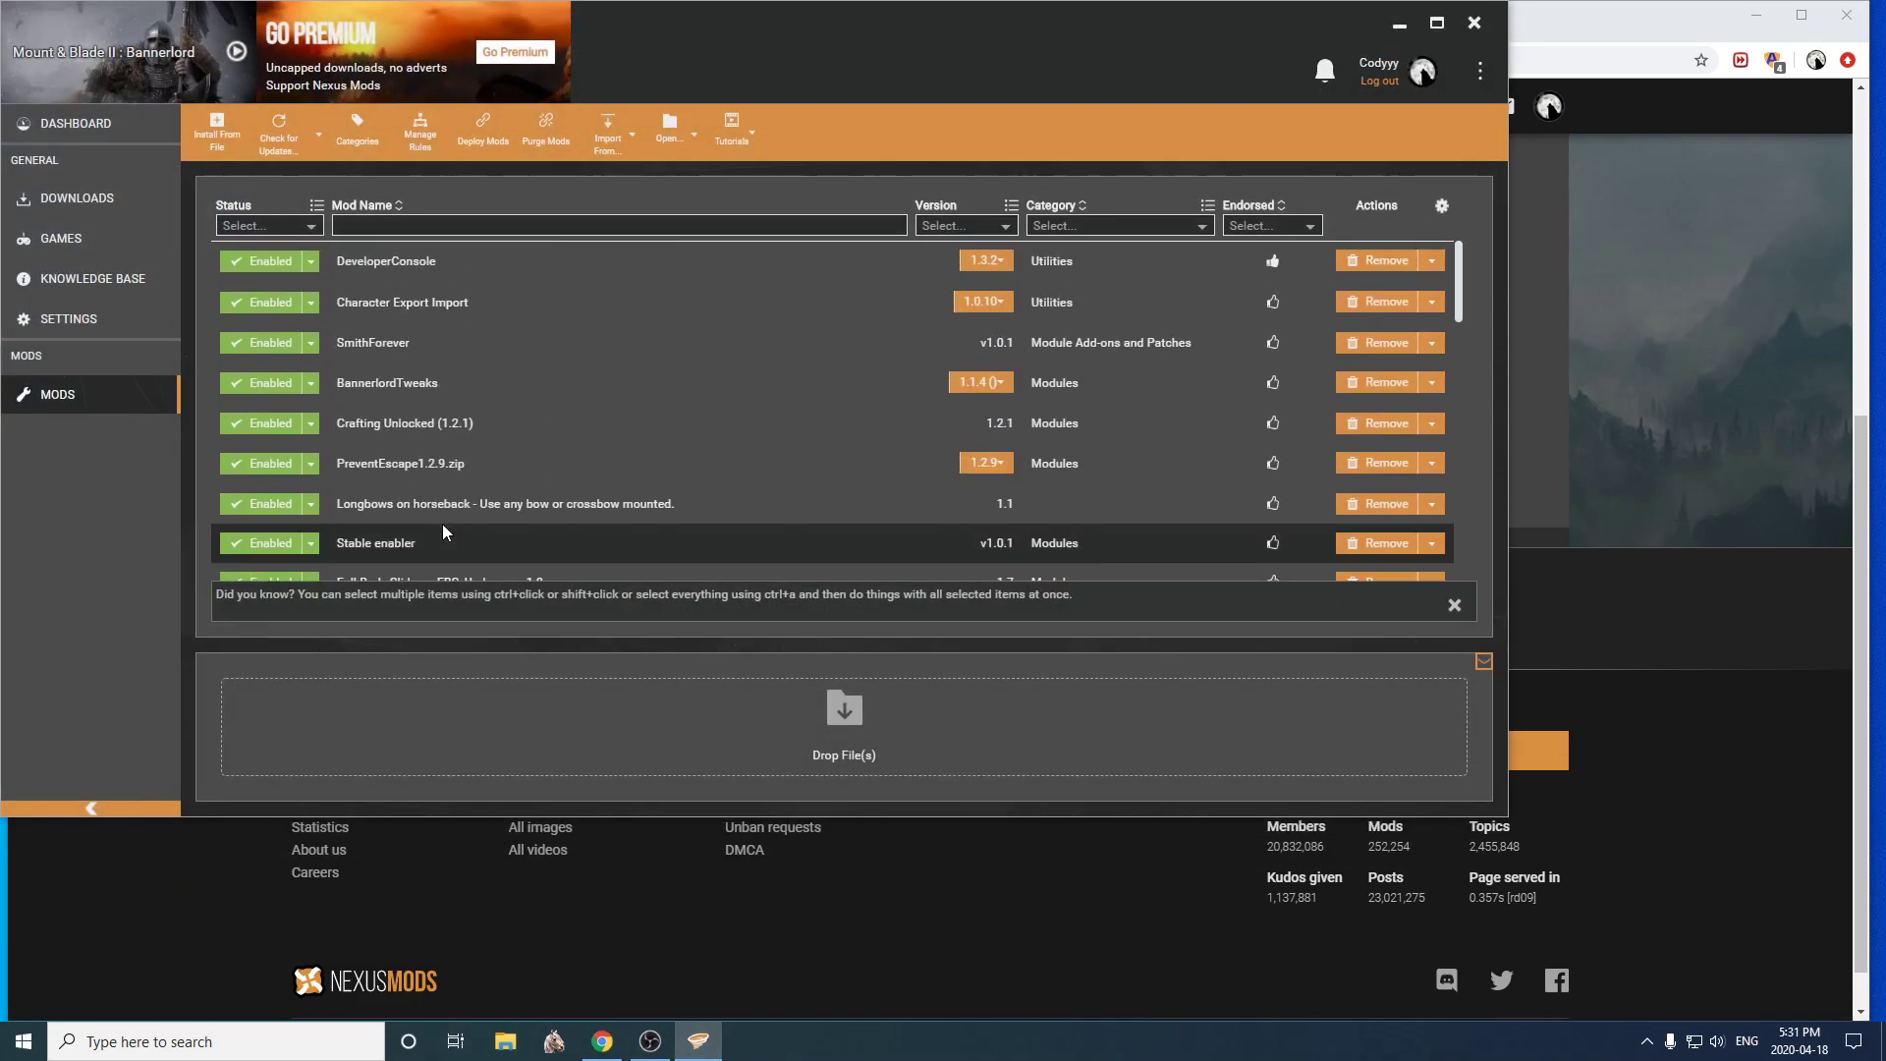
click(238, 311)
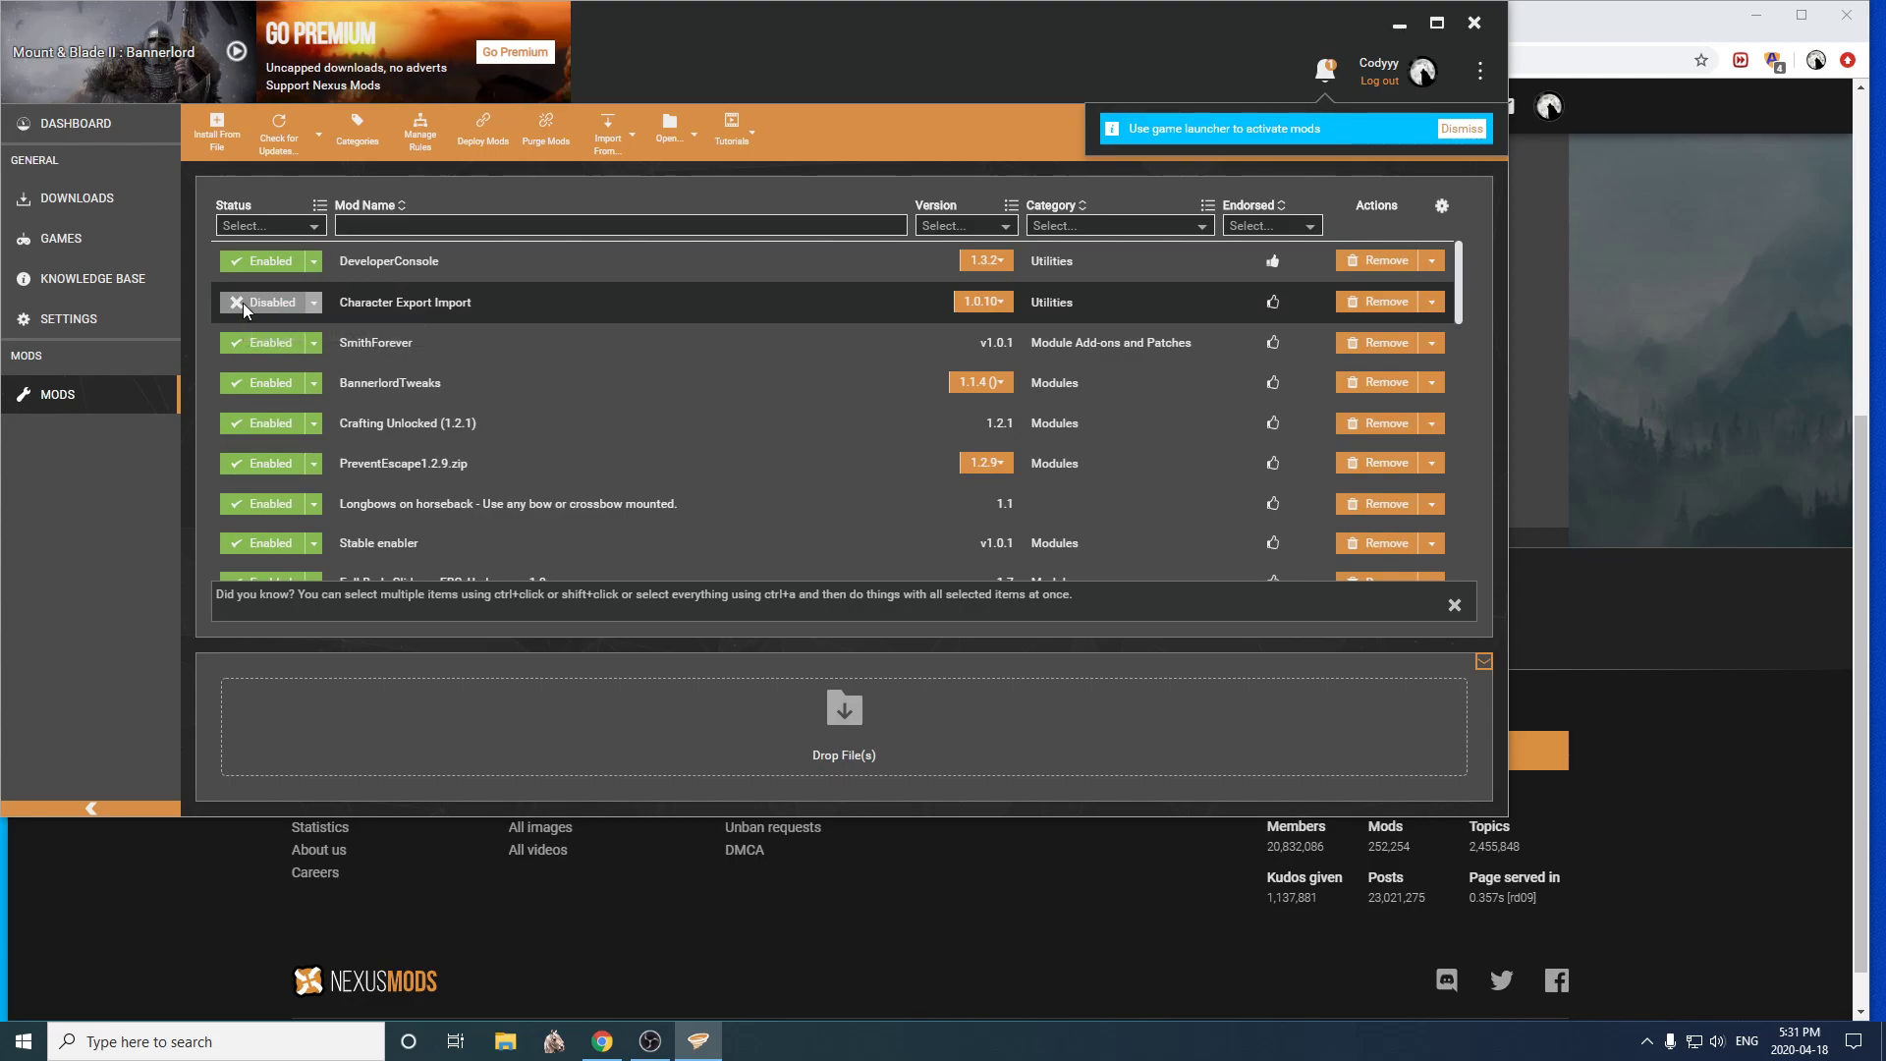
click(244, 303)
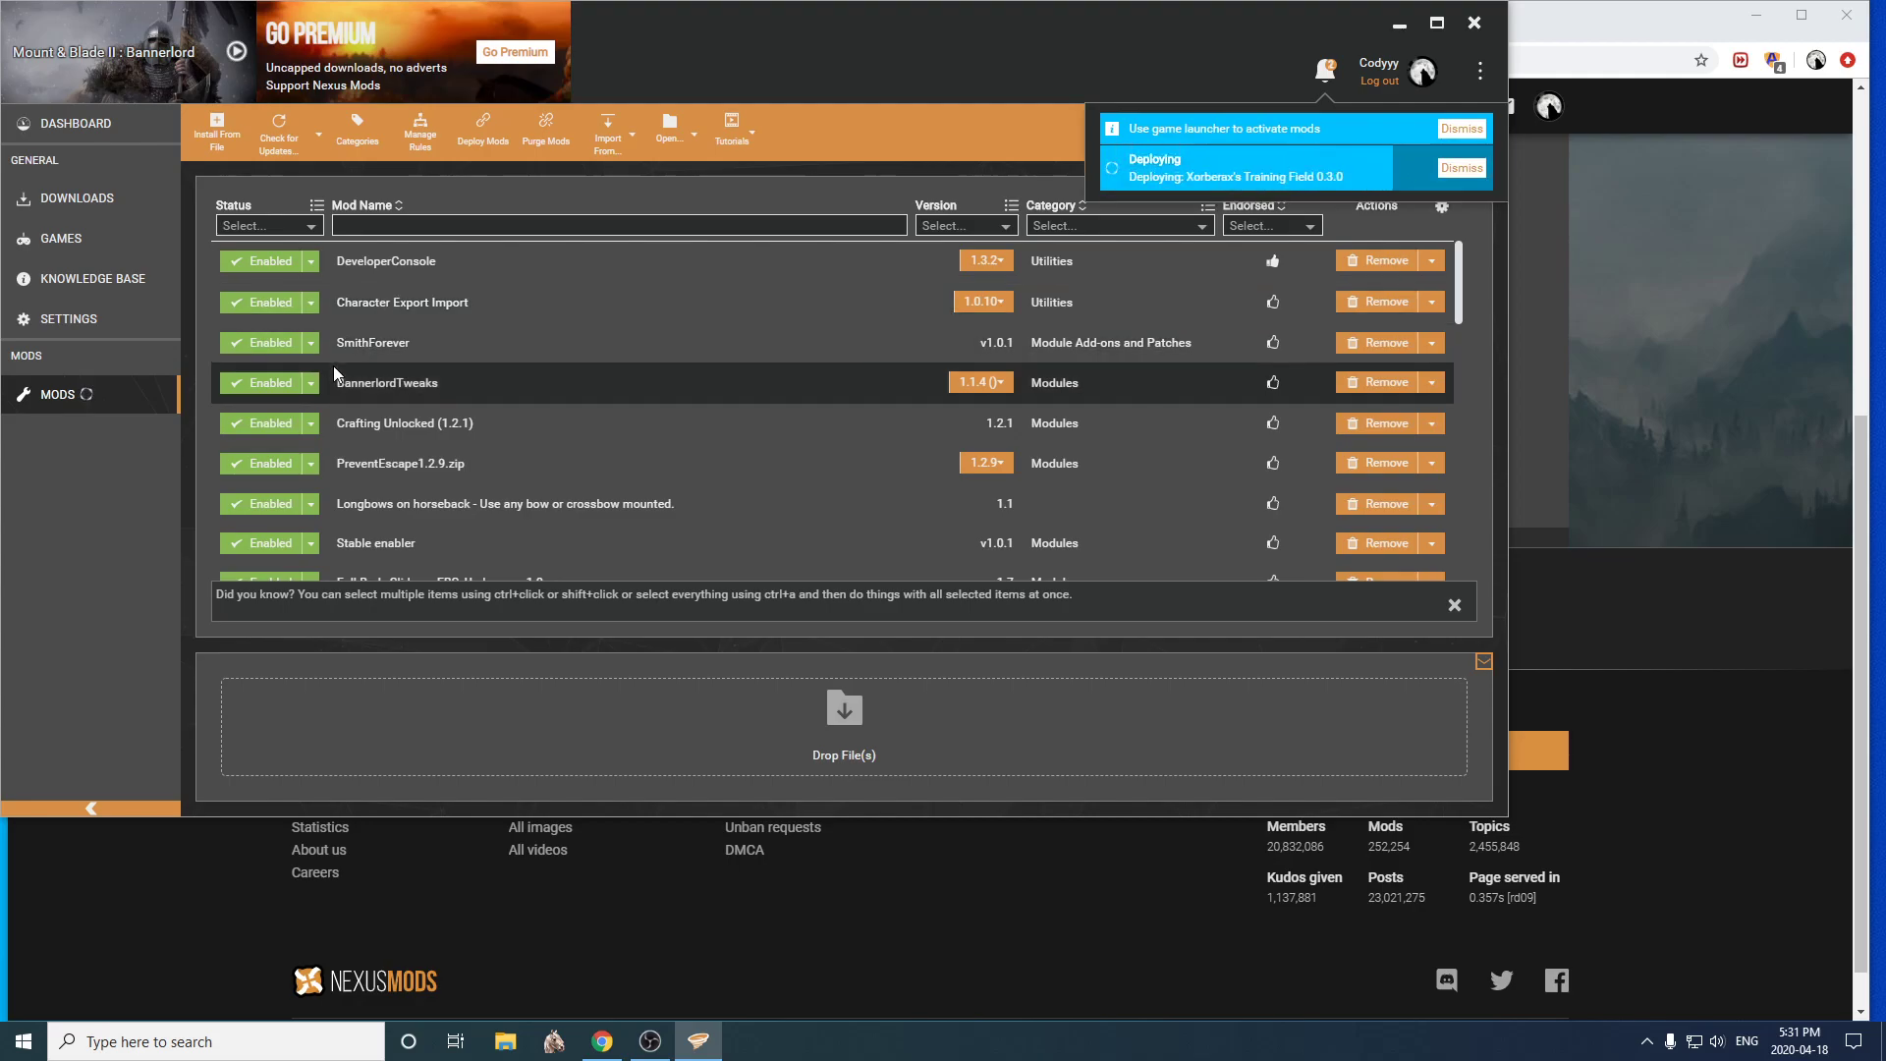
- Remove the Kingdom Creator V1.0.7 mod without deleting its archive, reinstall it, and enable it again
scroll(332, 365, down, 10)
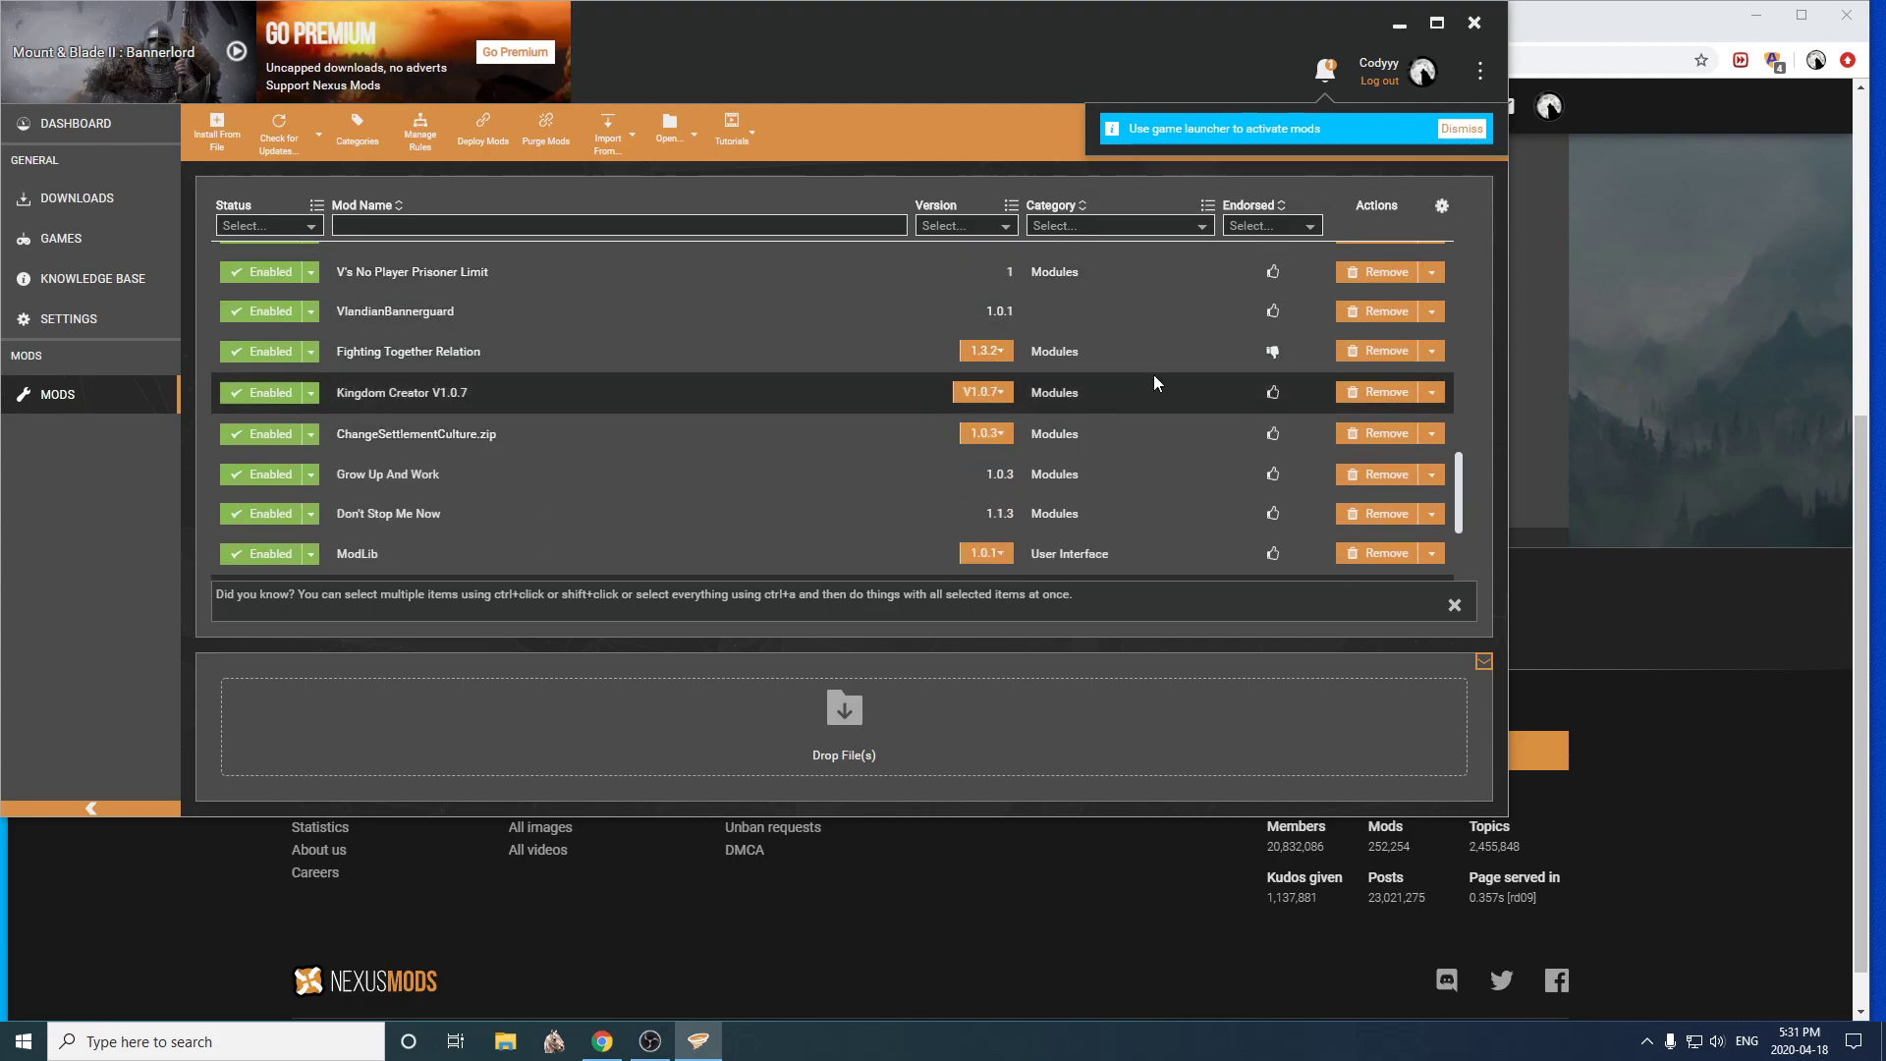
click(1379, 394)
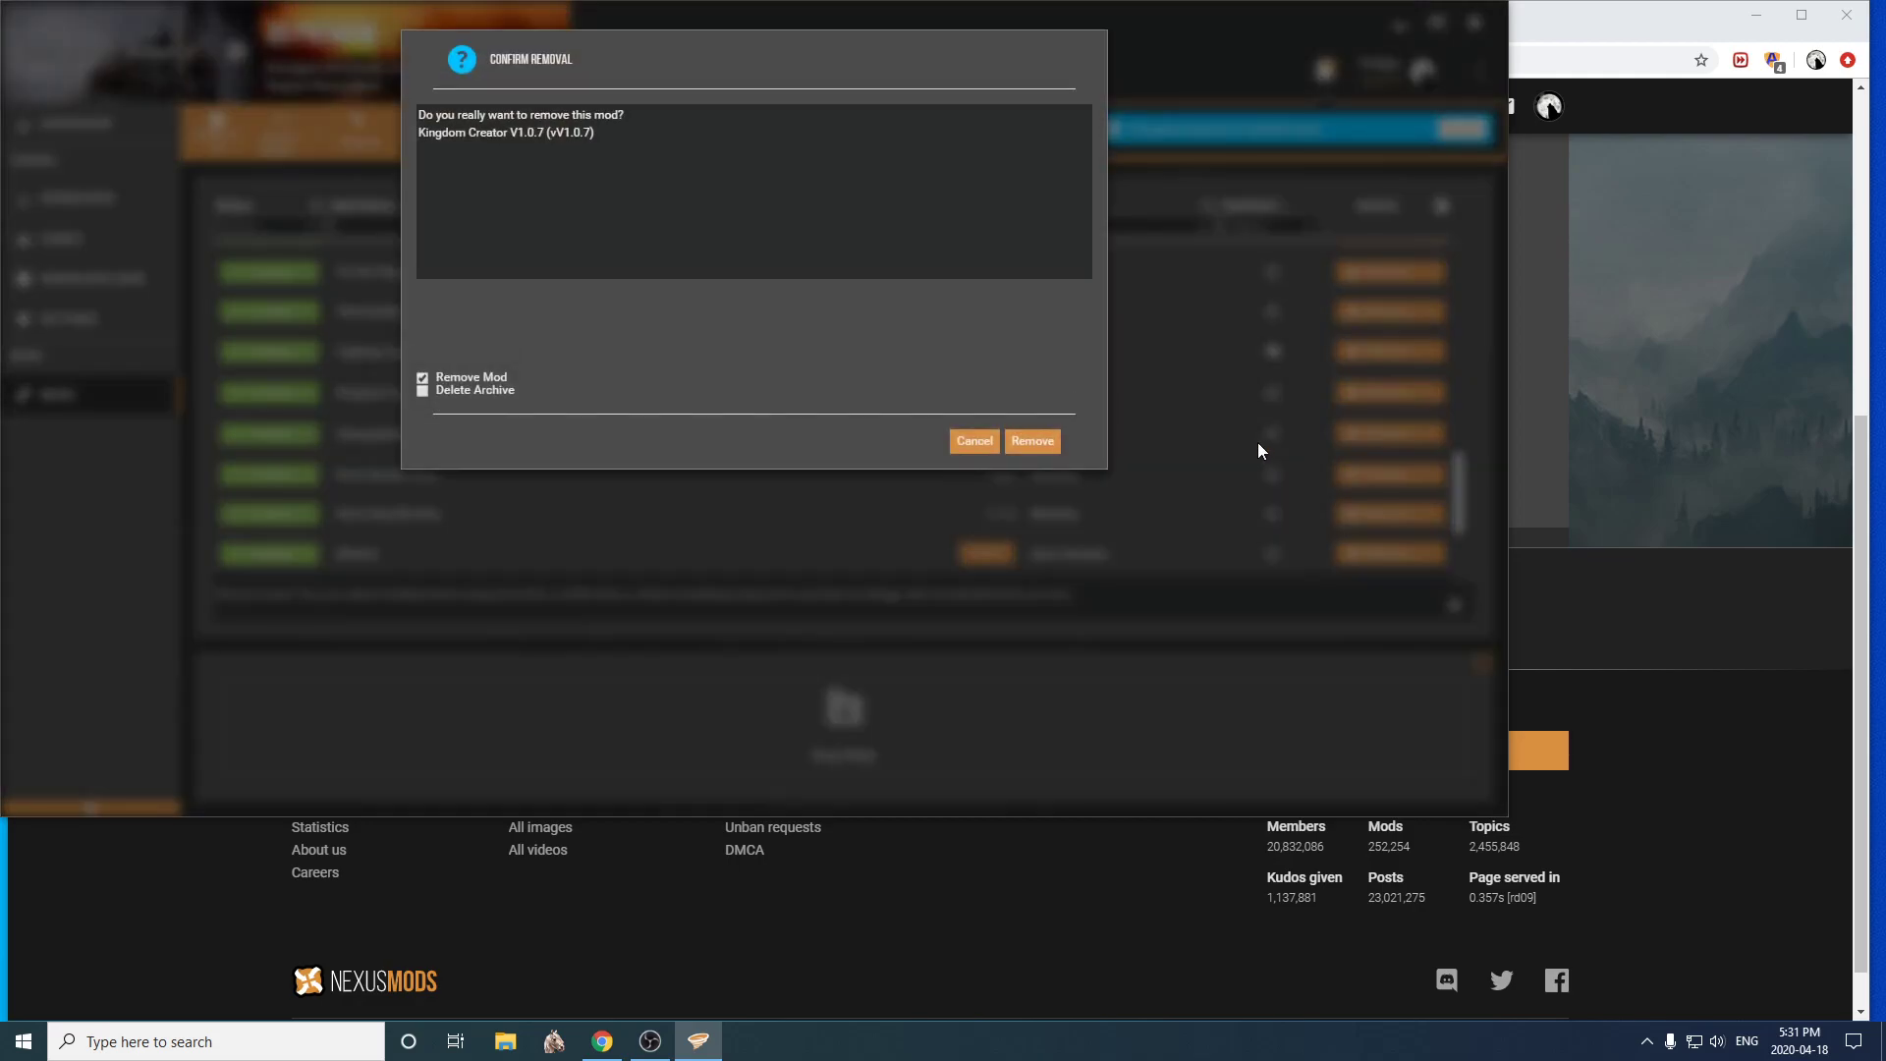
click(1057, 442)
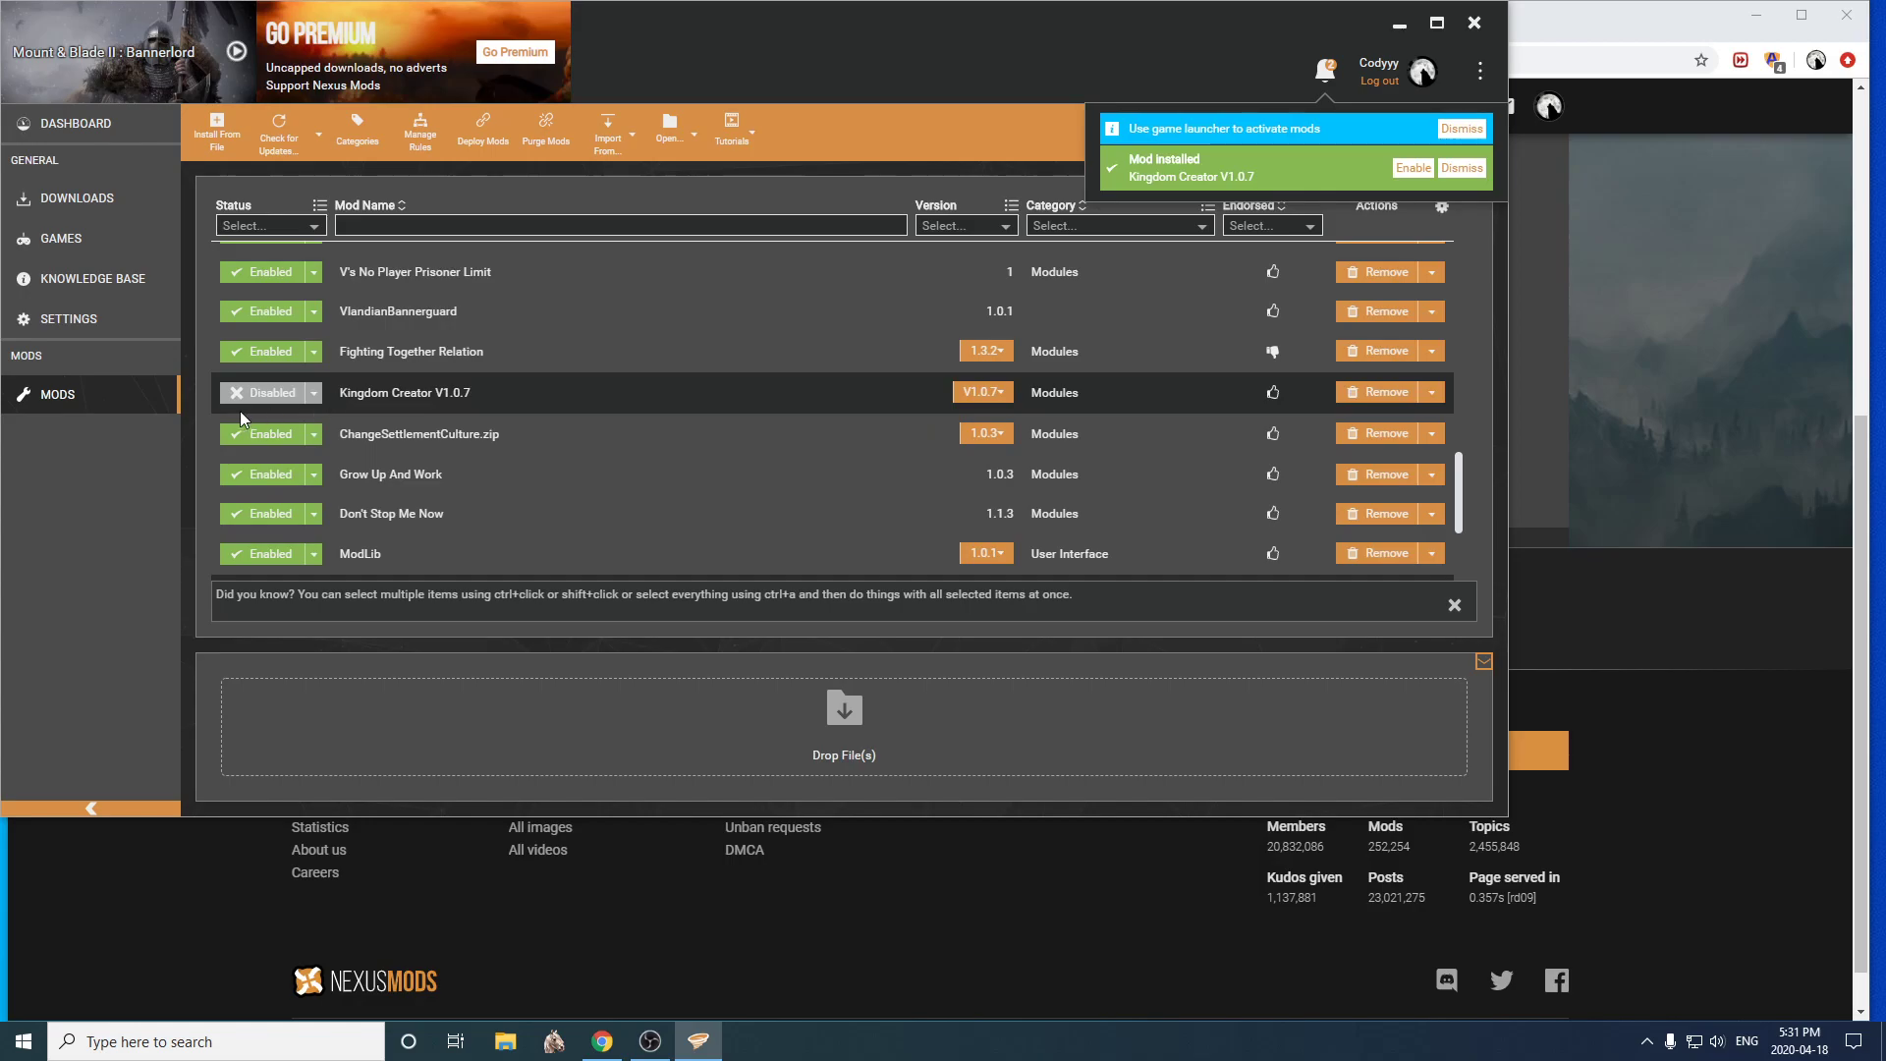
click(253, 397)
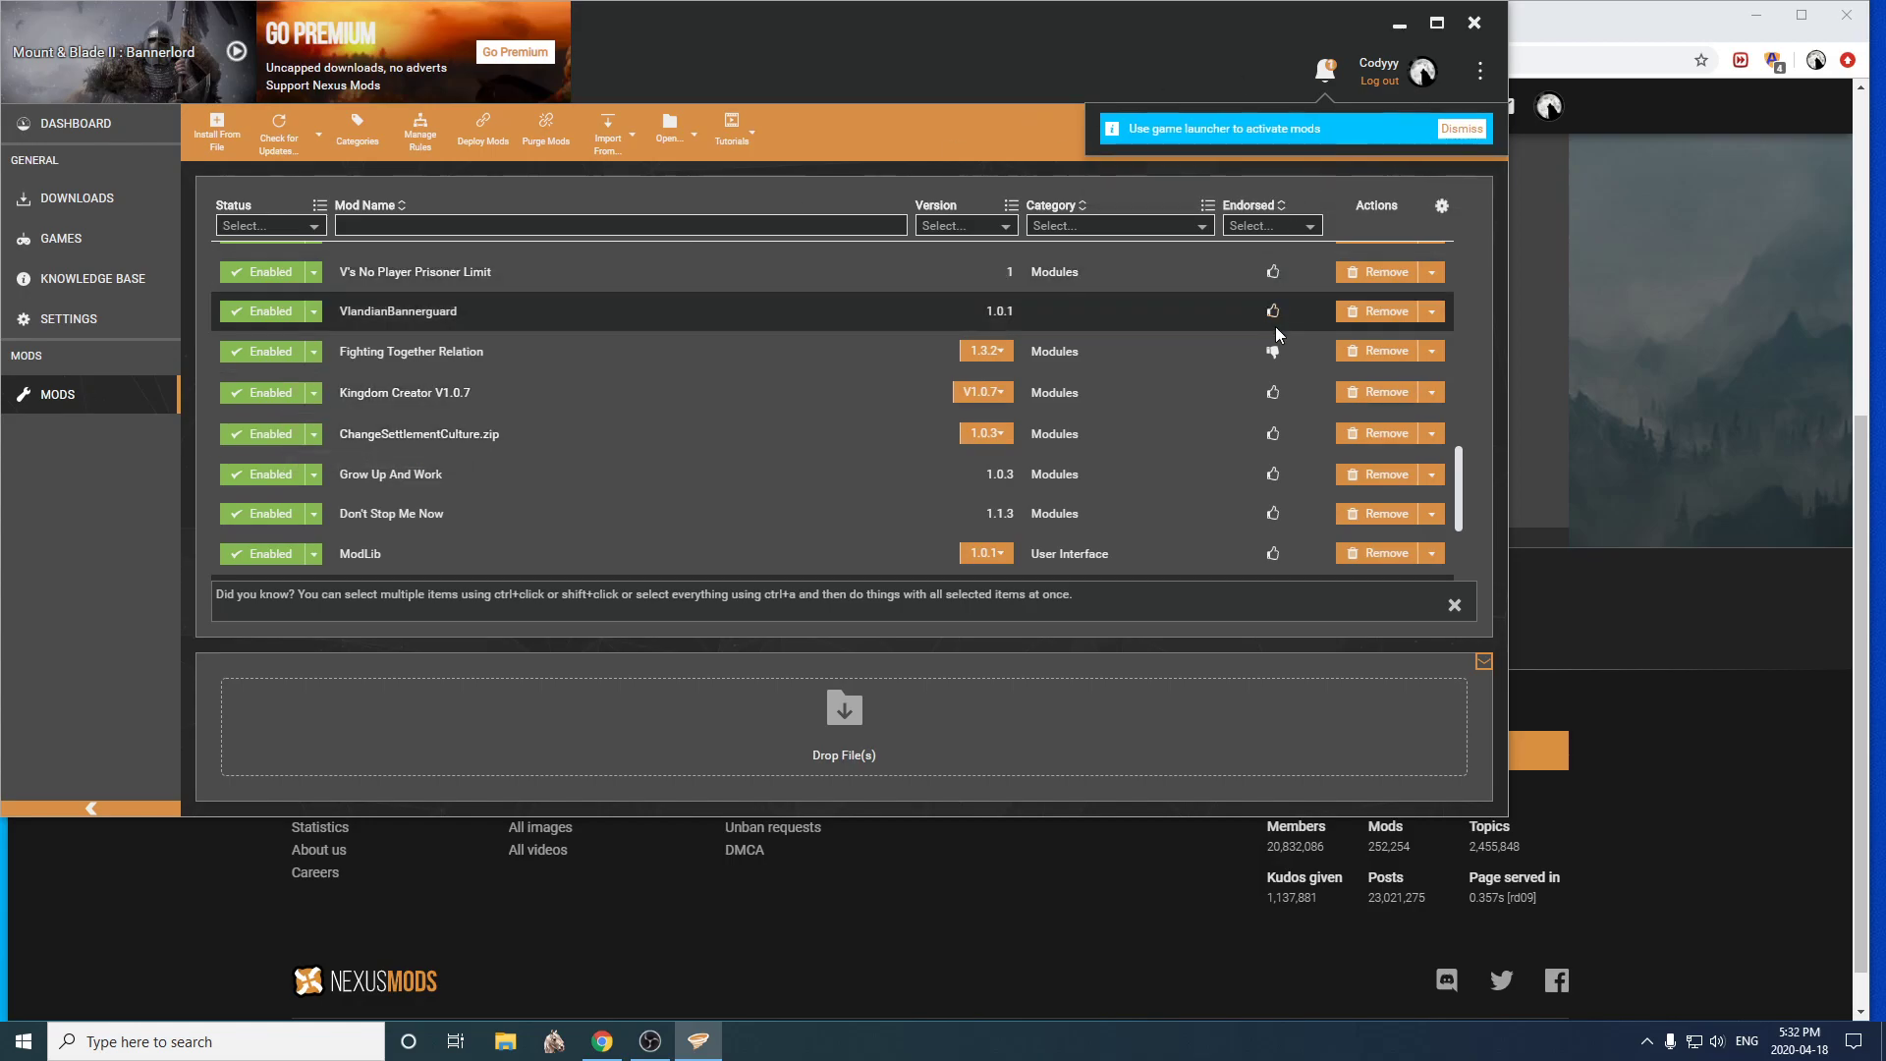
- Minimize Vortex, the browser and OBS Studio, and start the Mount & Blade II: Bannerlord launcher from the desktop
click(1400, 25)
click(1756, 15)
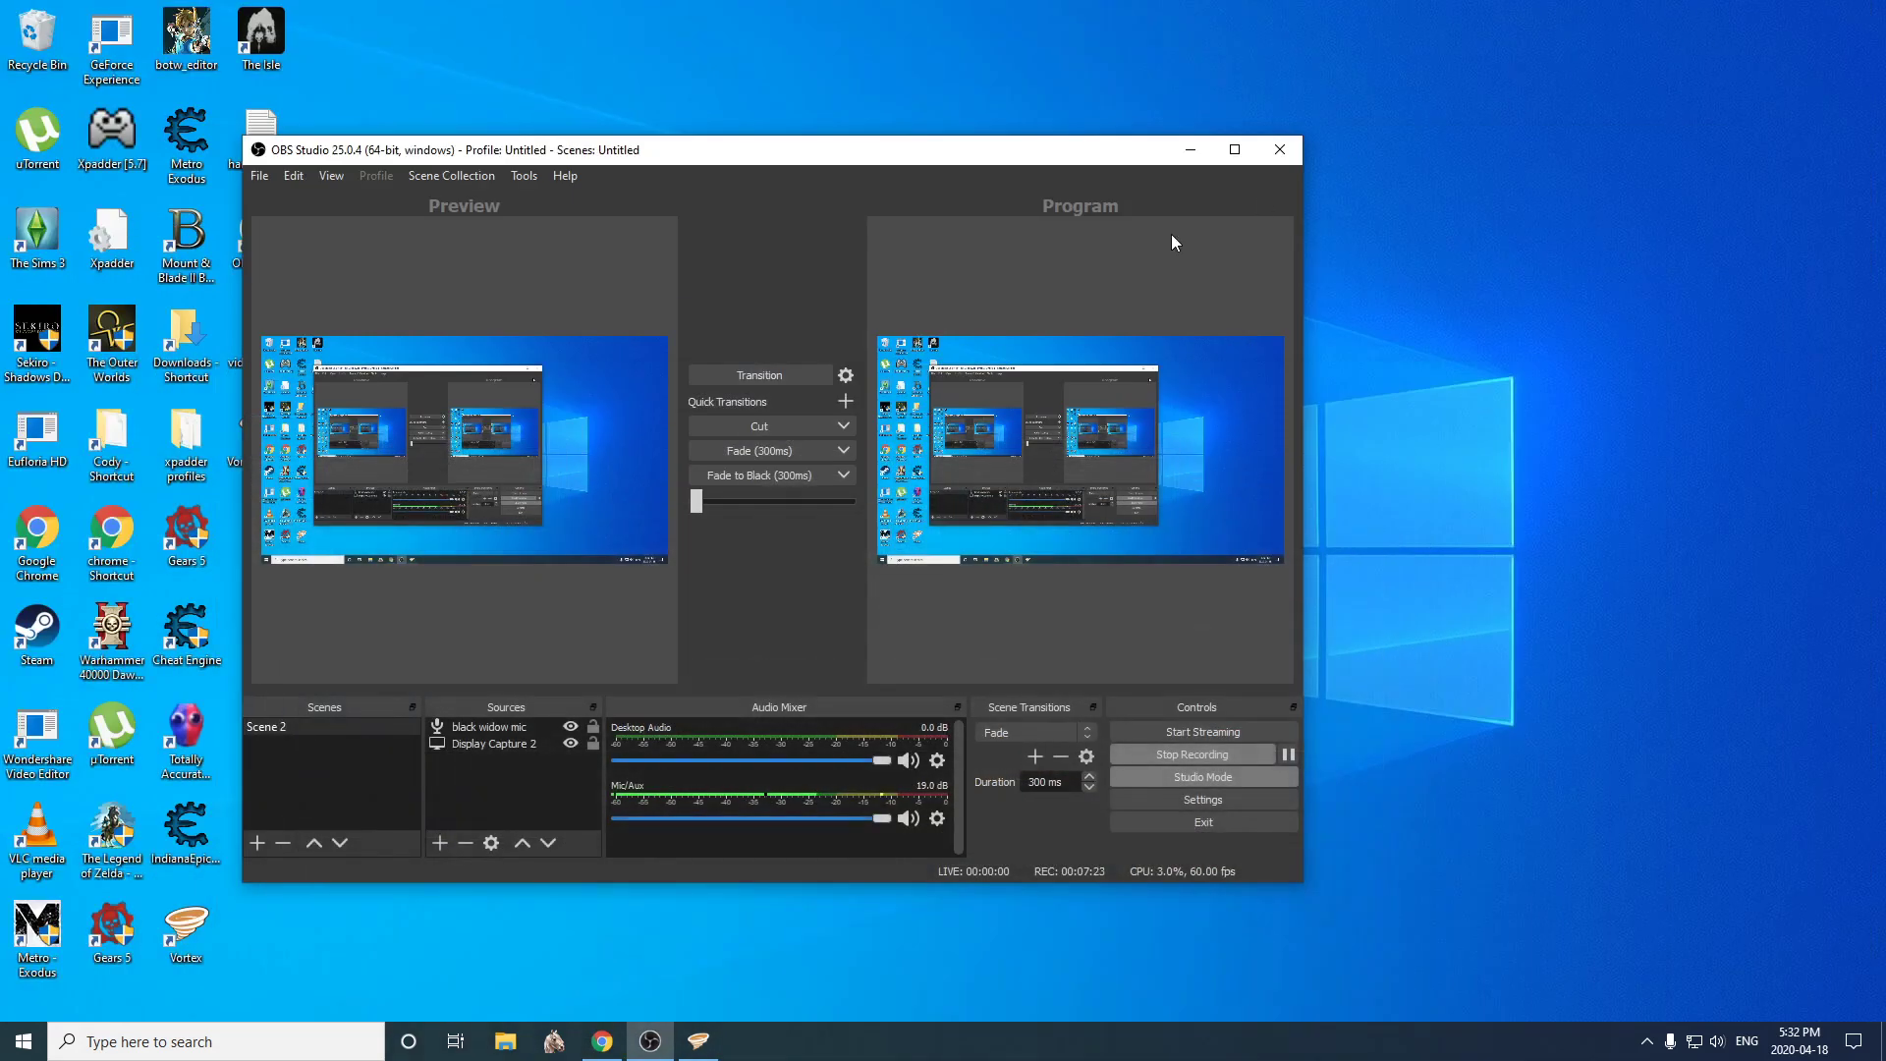
click(1189, 149)
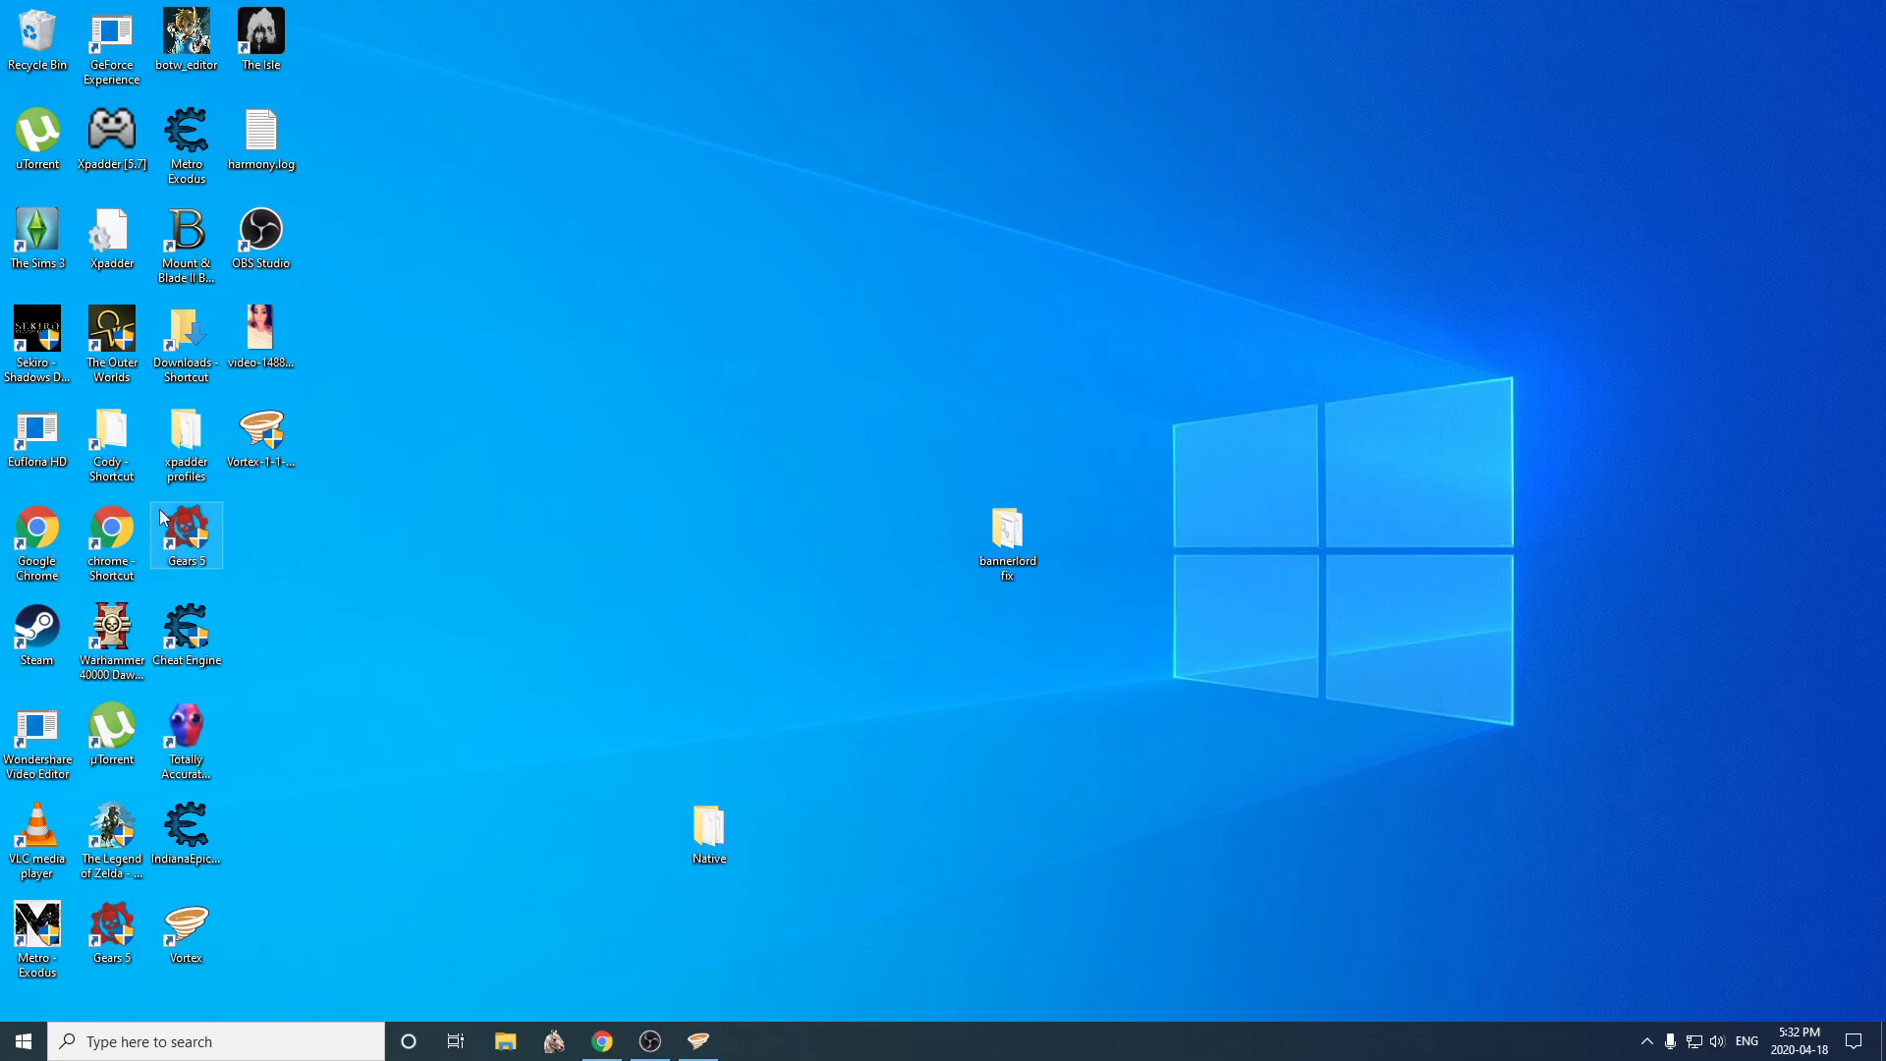
double_click(185, 285)
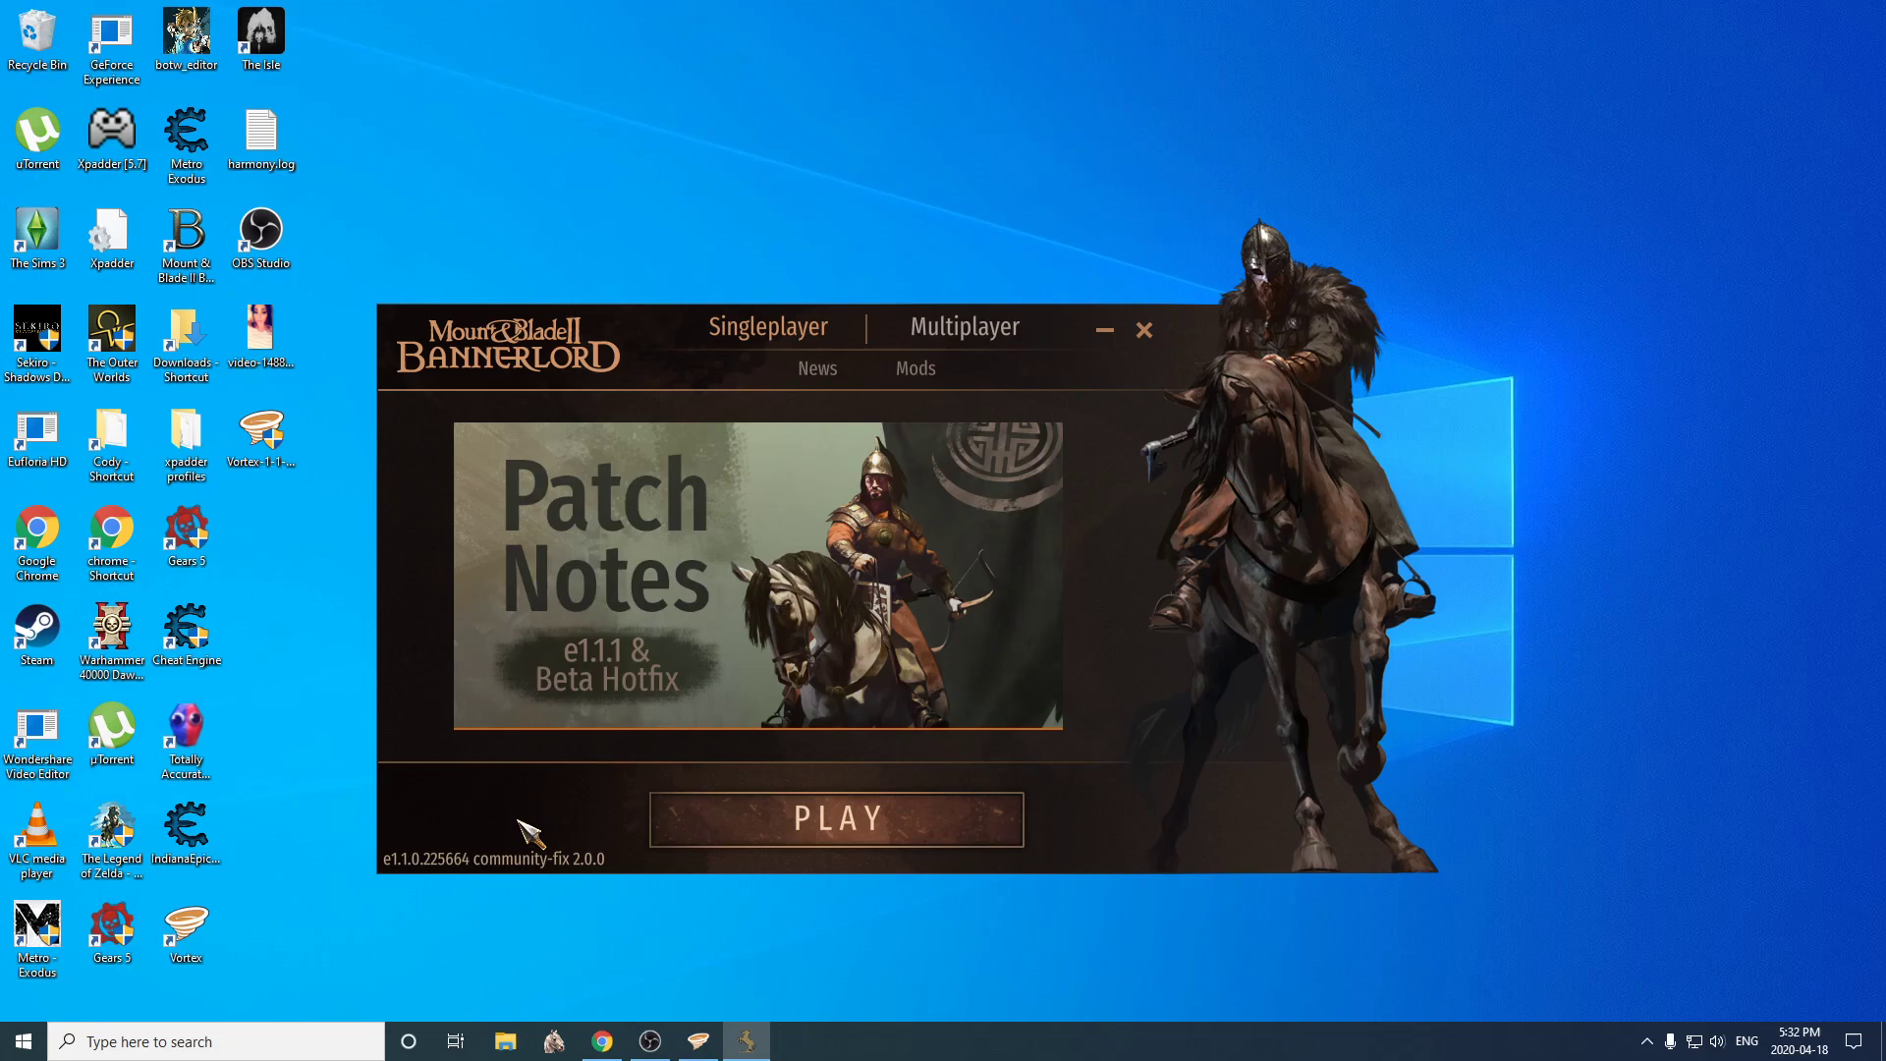
- Switch back to Vortex and look through the list of installed mods and their enabled status
click(697, 1043)
scroll(668, 457, down, 5)
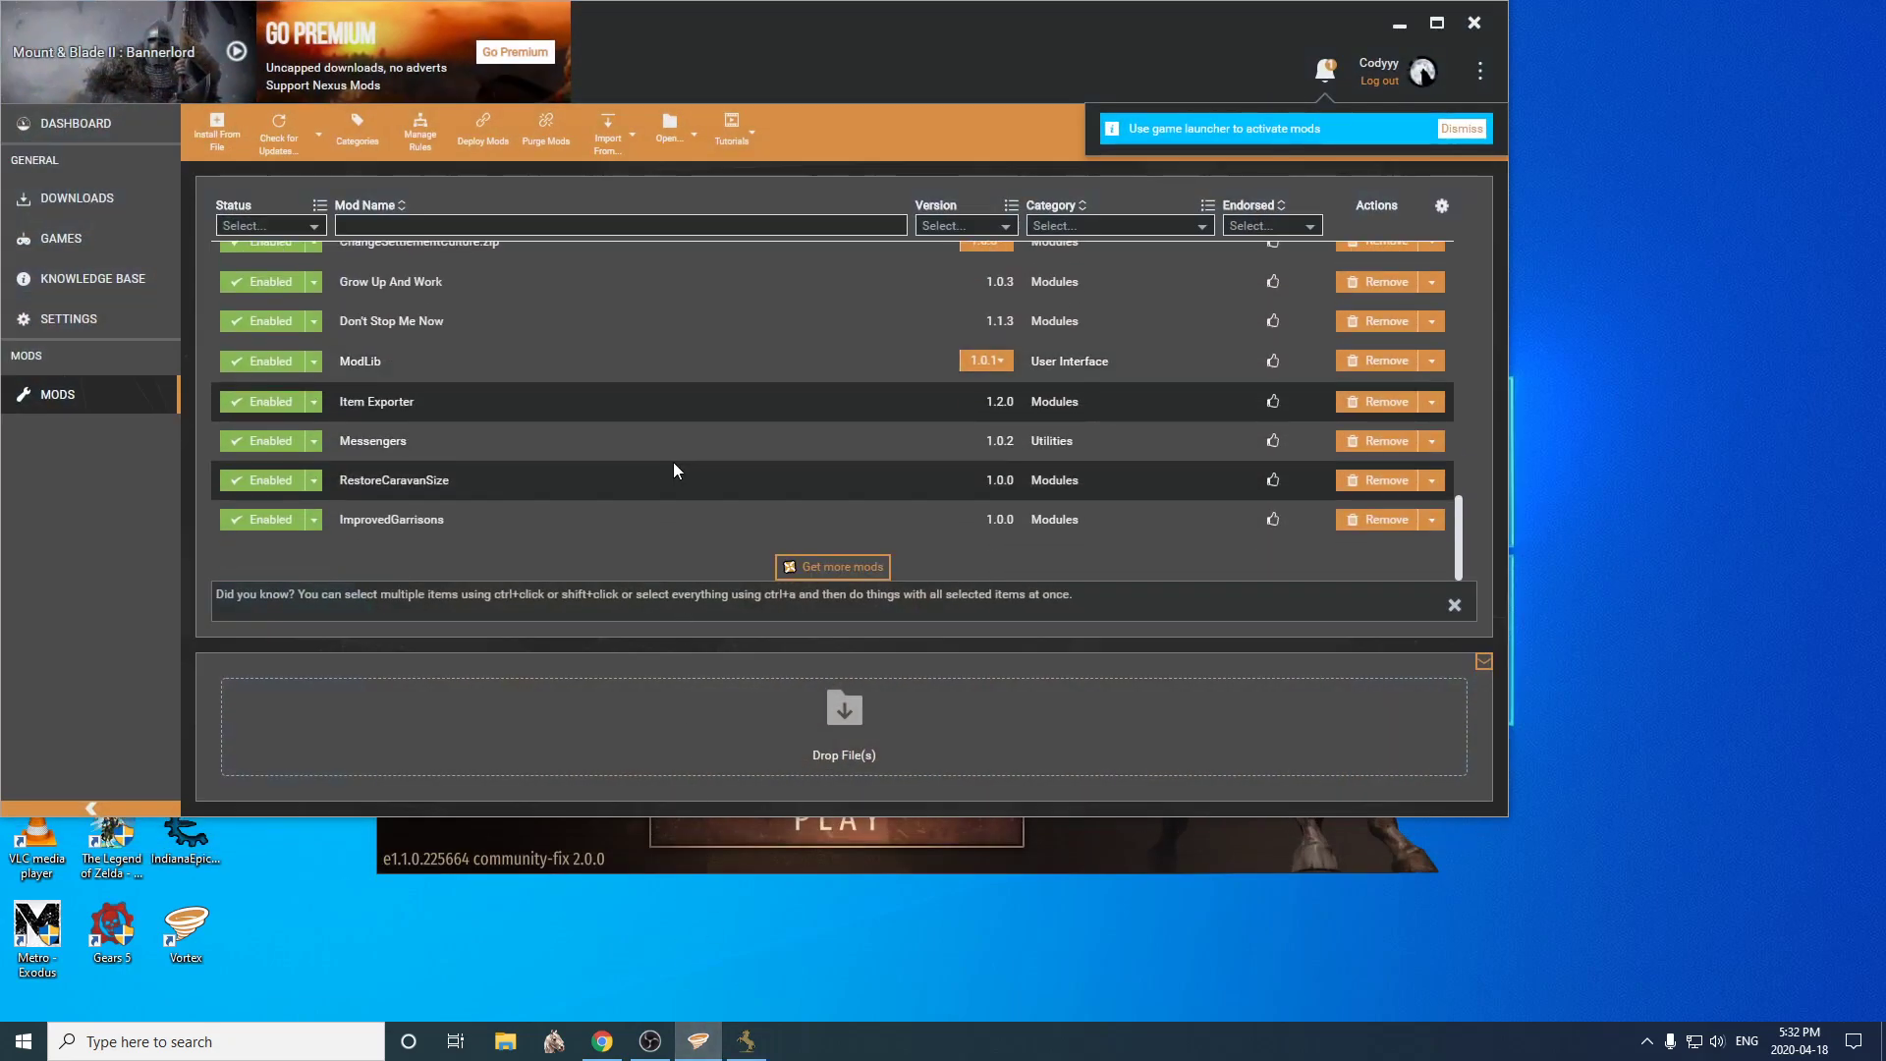
scroll(579, 497, up, 3)
scroll(578, 498, up, 5)
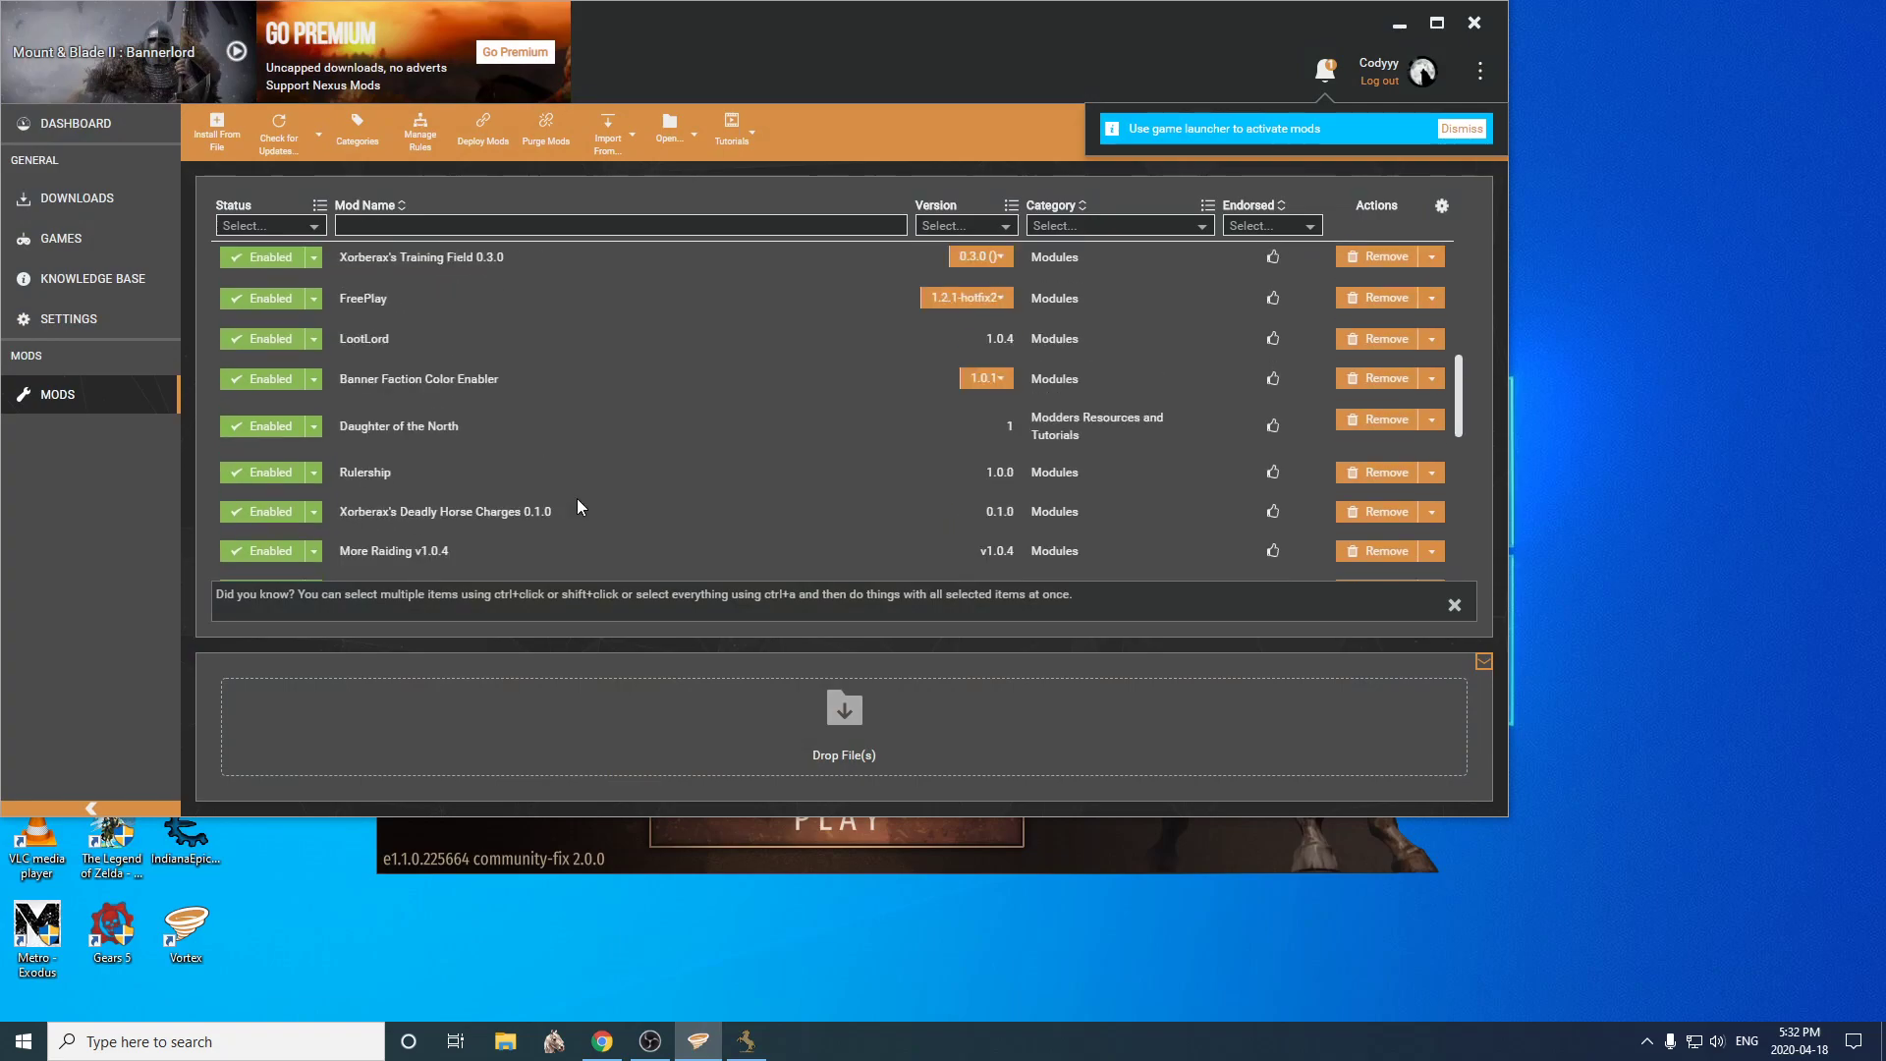
scroll(578, 503, up, 5)
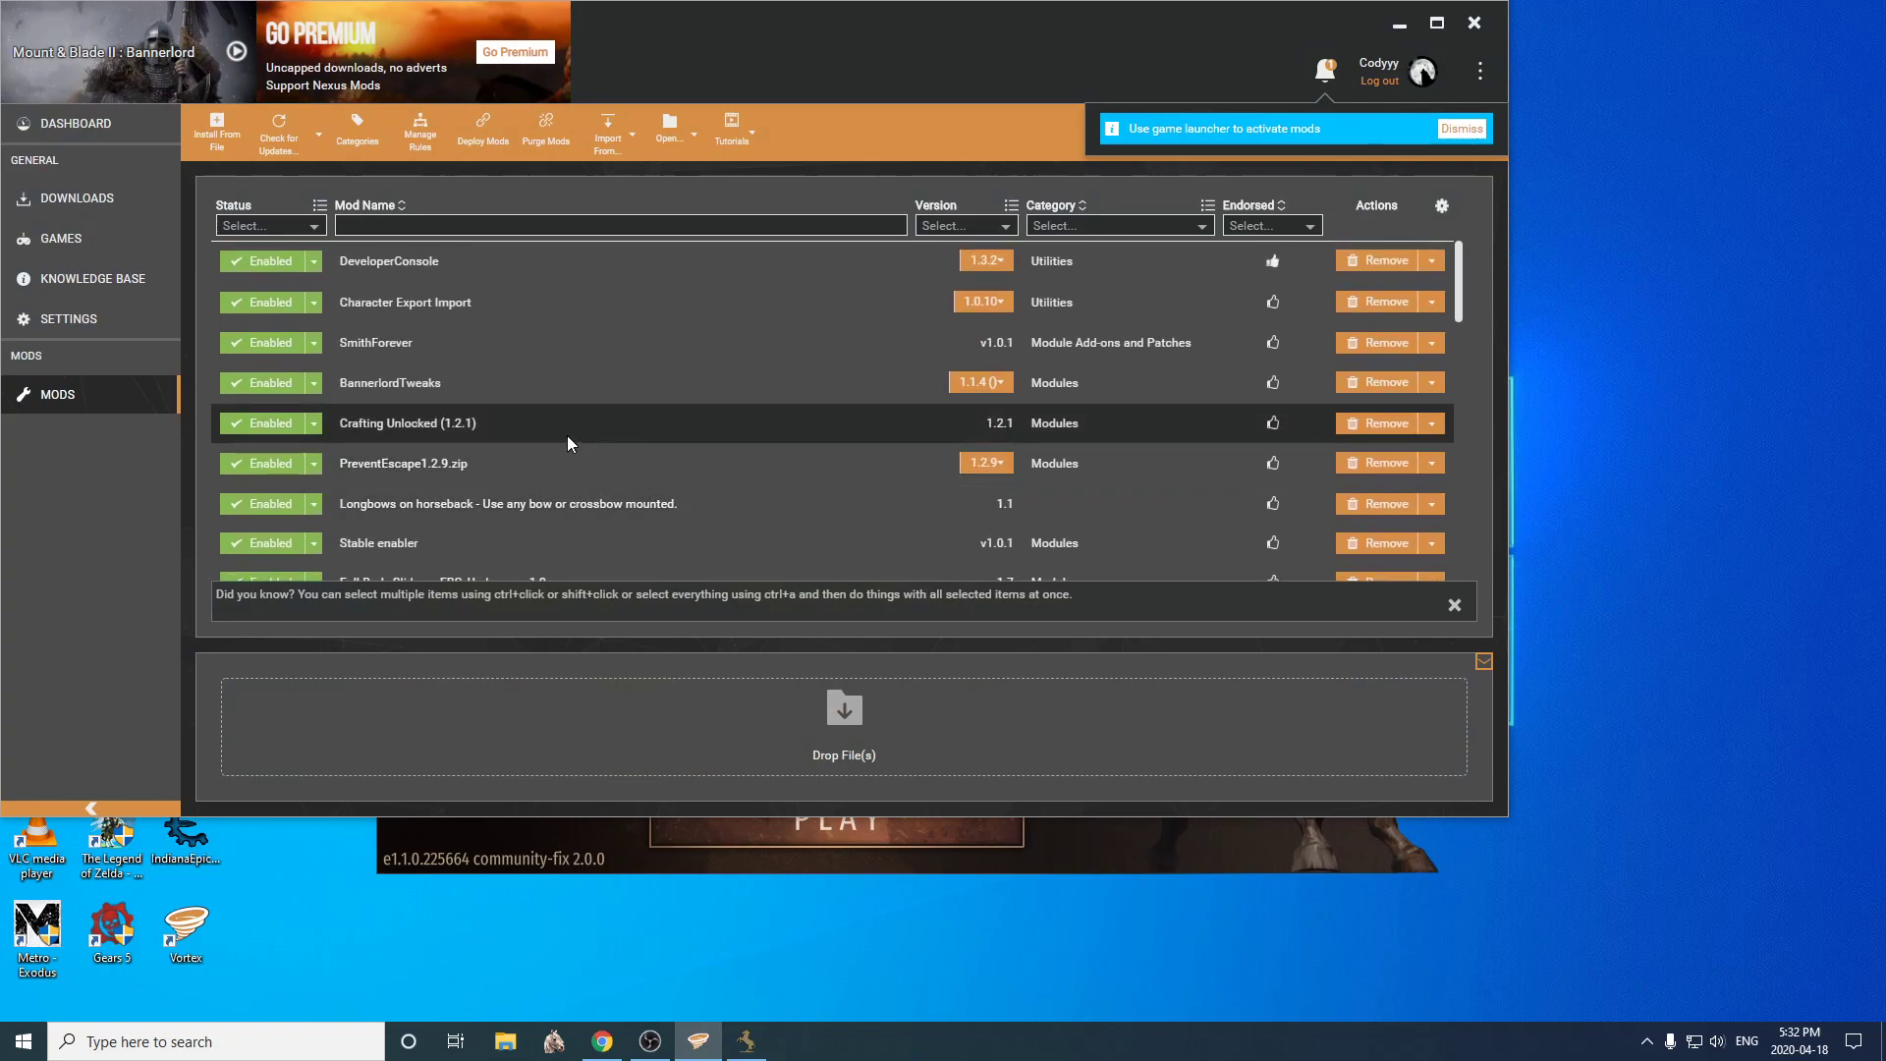
scroll(567, 434, down, 2)
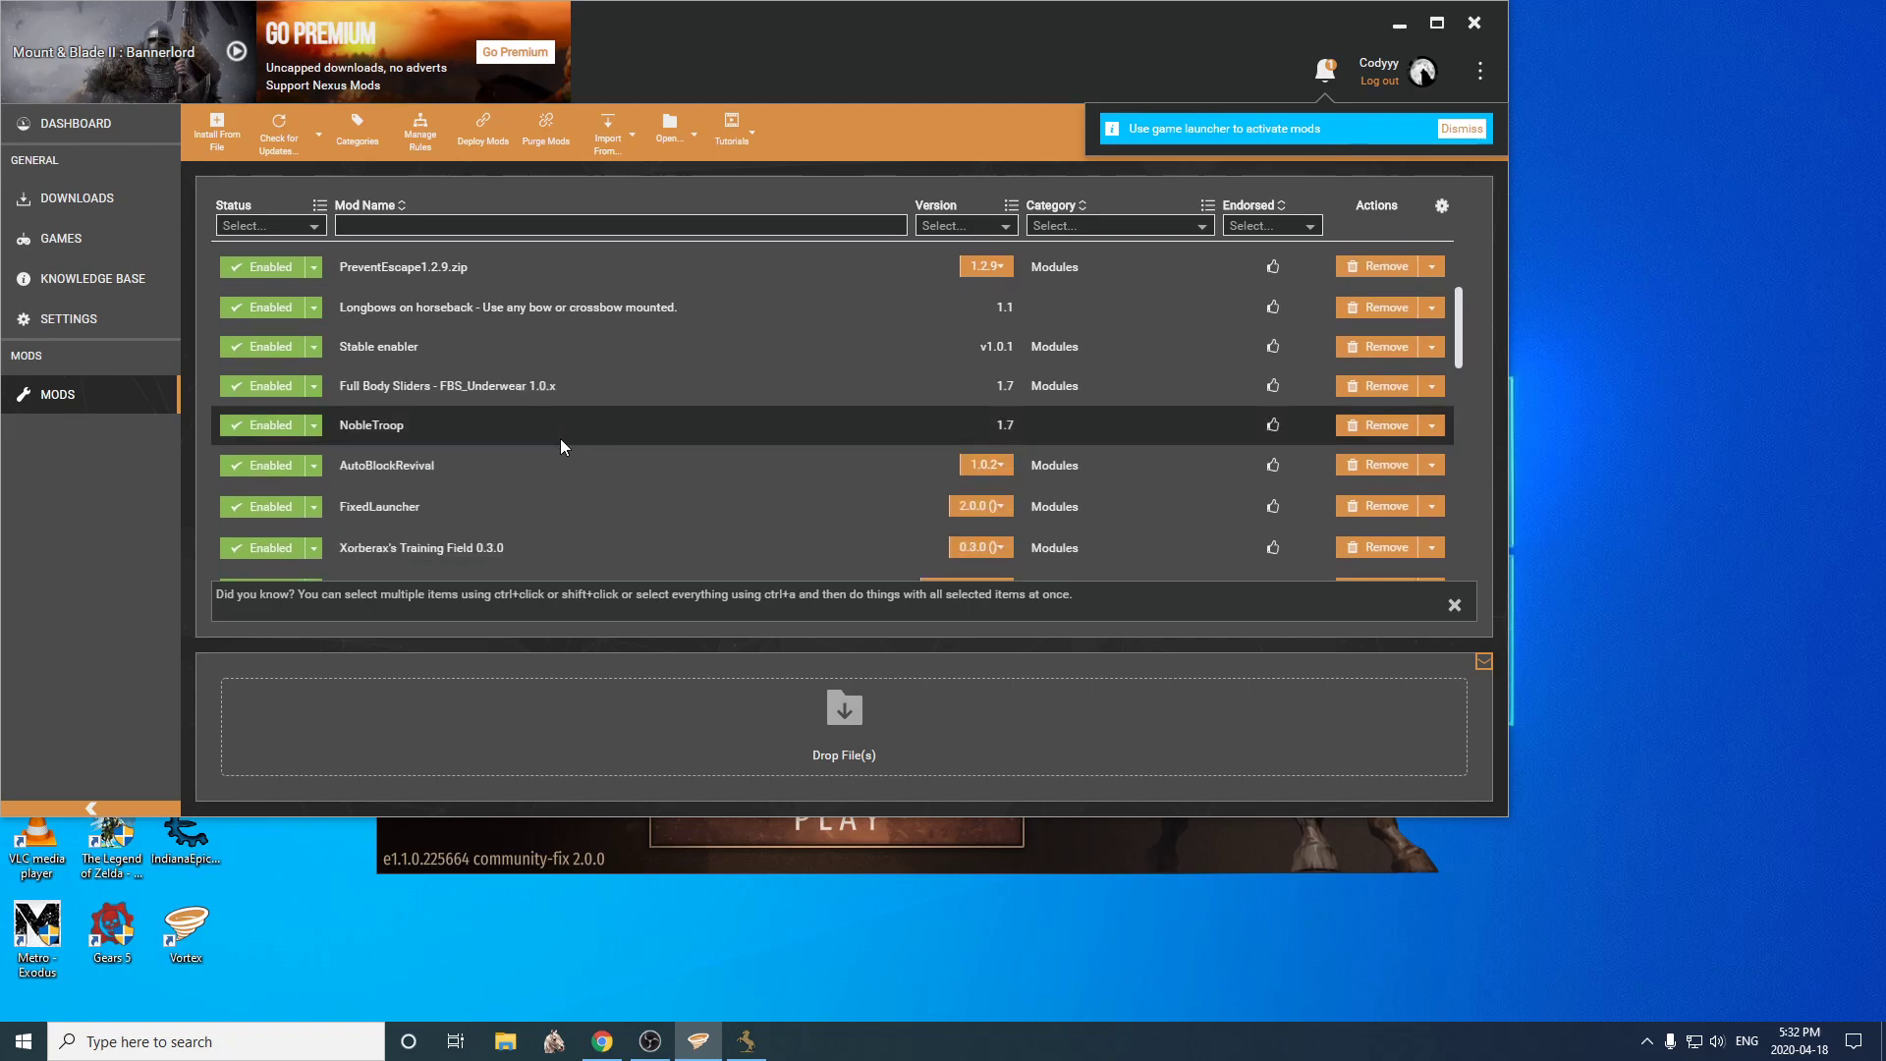
scroll(560, 445, down, 3)
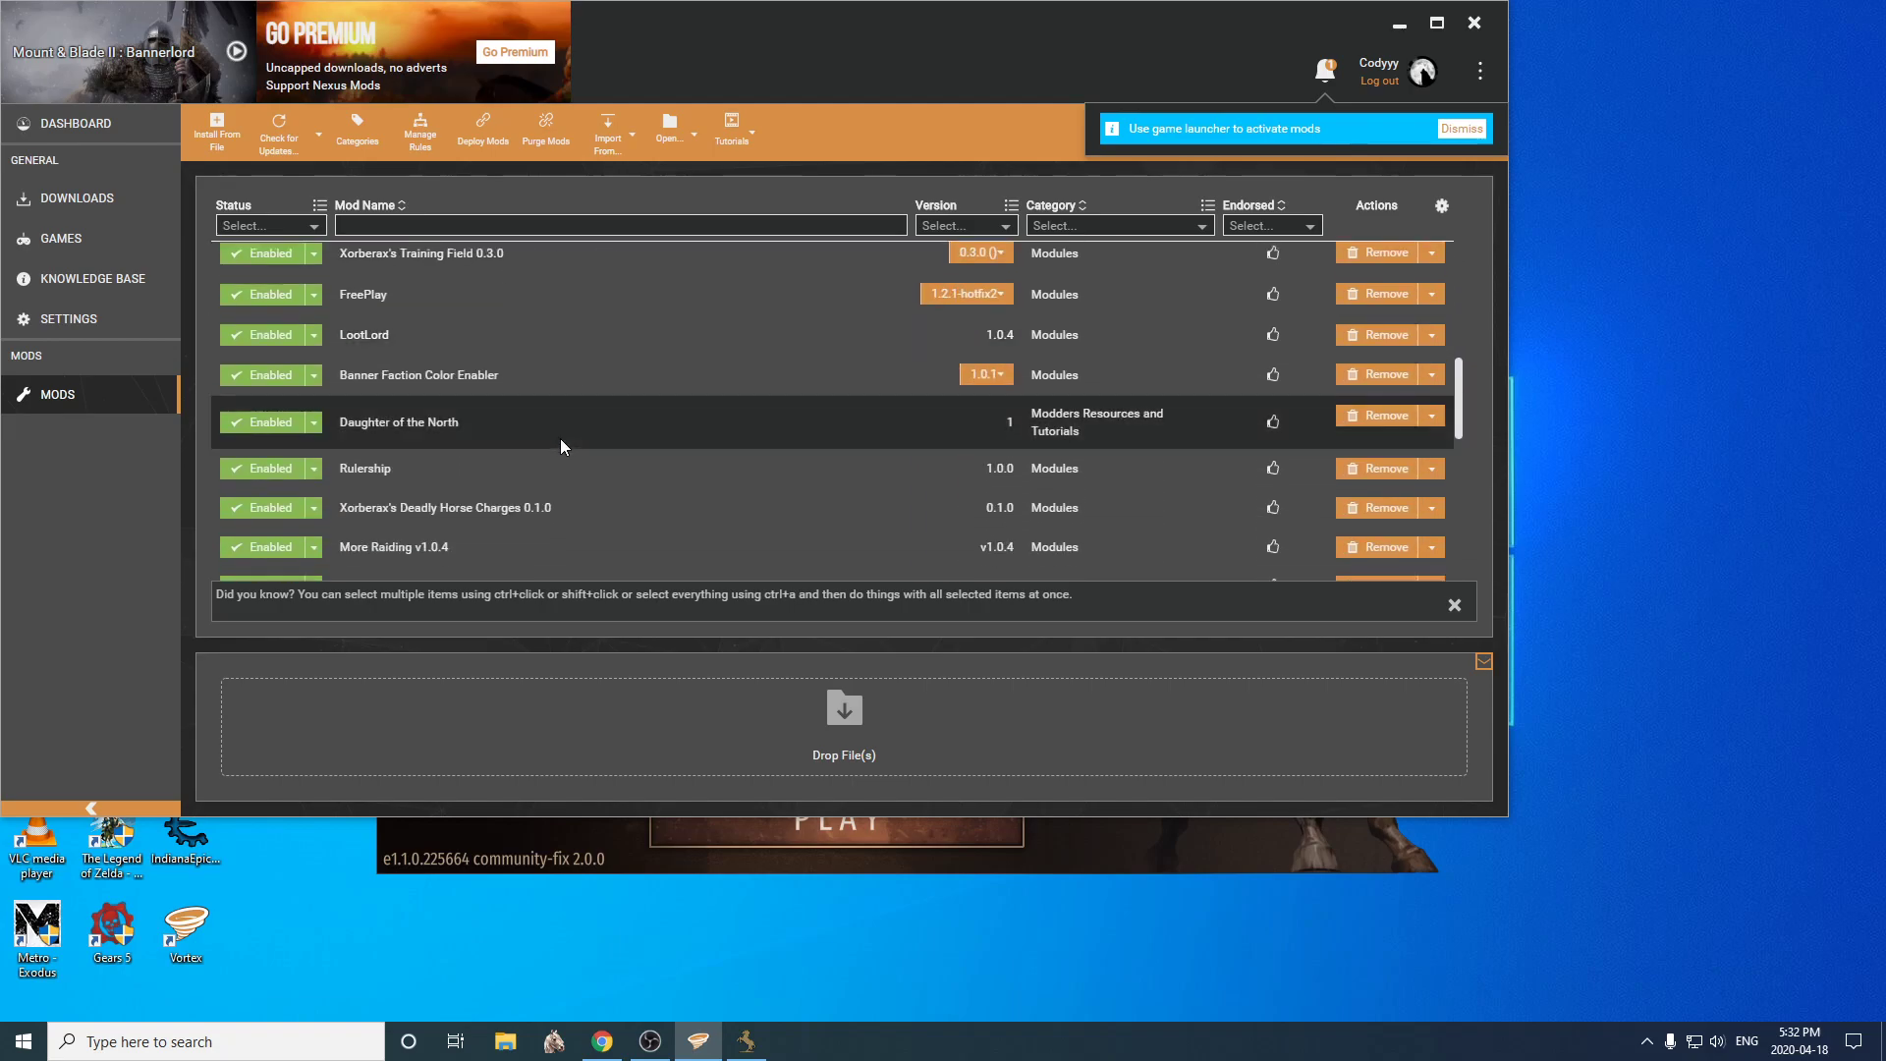
scroll(560, 445, down, 2)
scroll(559, 445, down, 2)
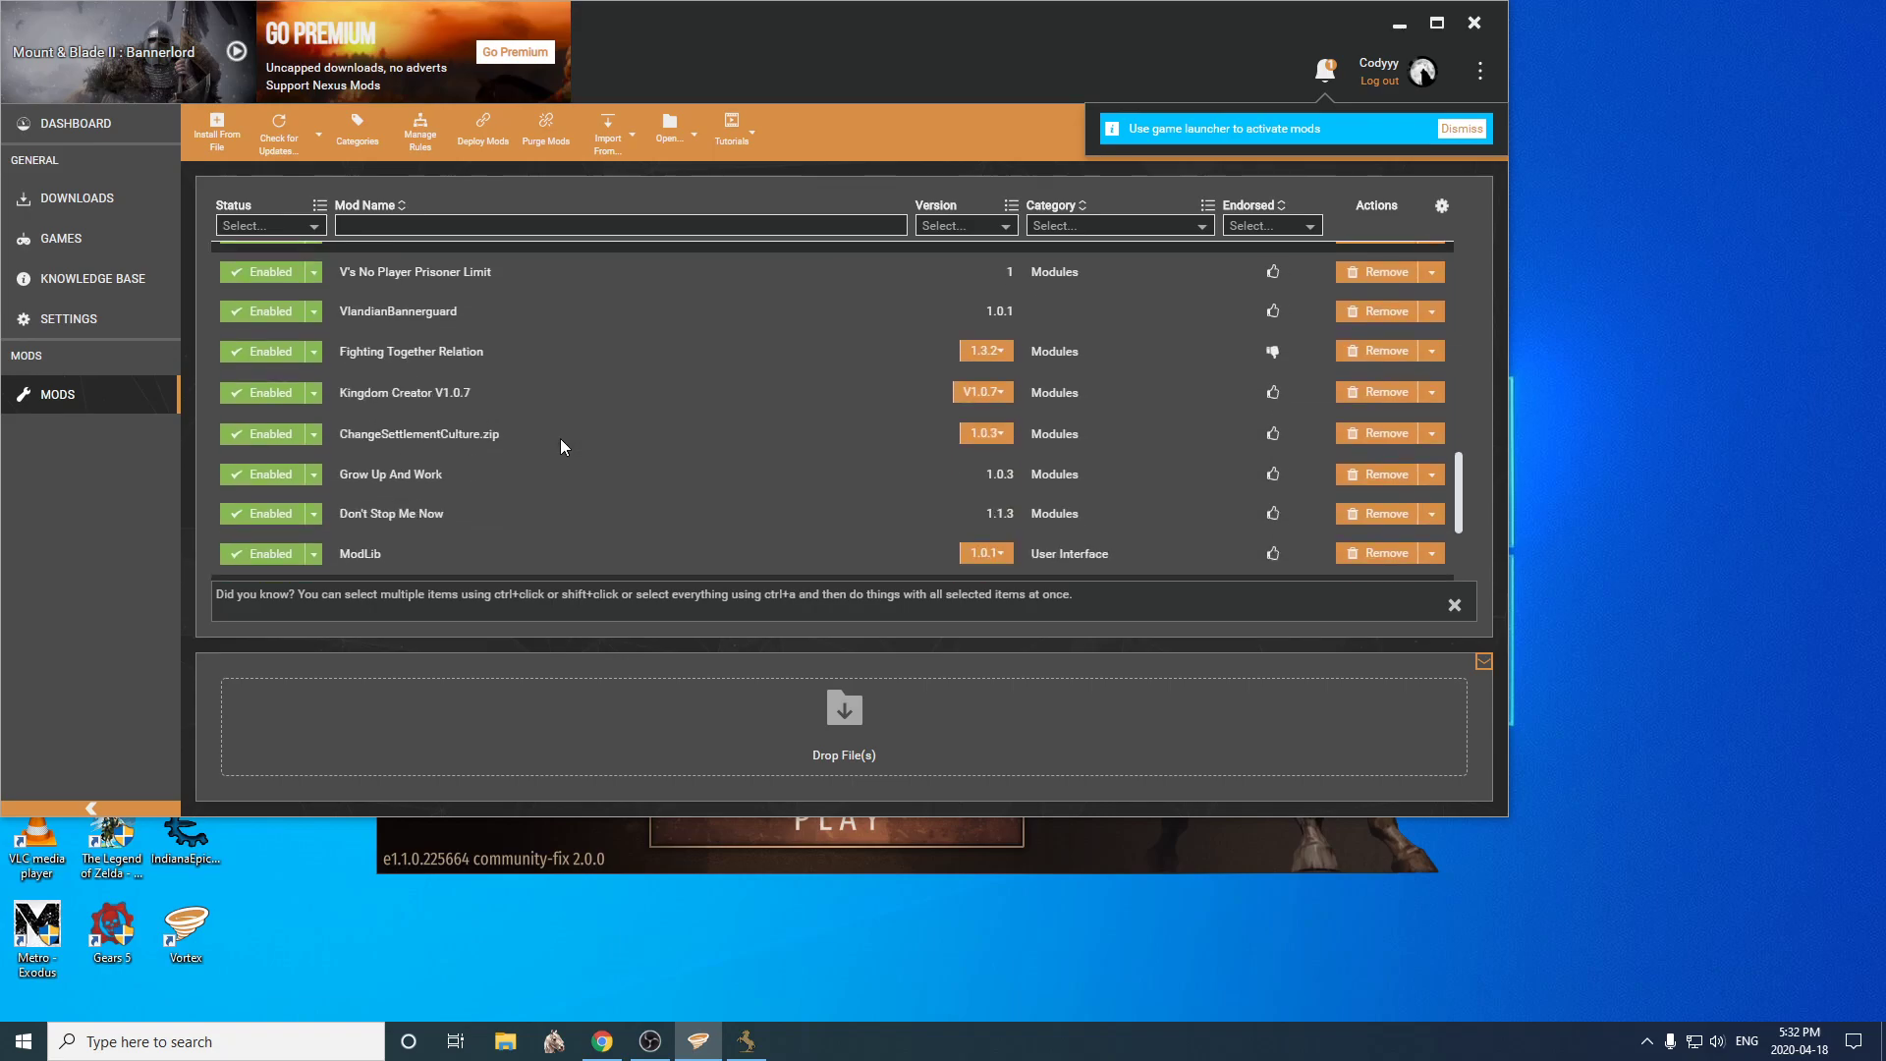
- Check the remaining entries of the Vortex mod list, return to its beginning, and minimize Vortex
scroll(560, 445, down, 2)
scroll(561, 444, up, 4)
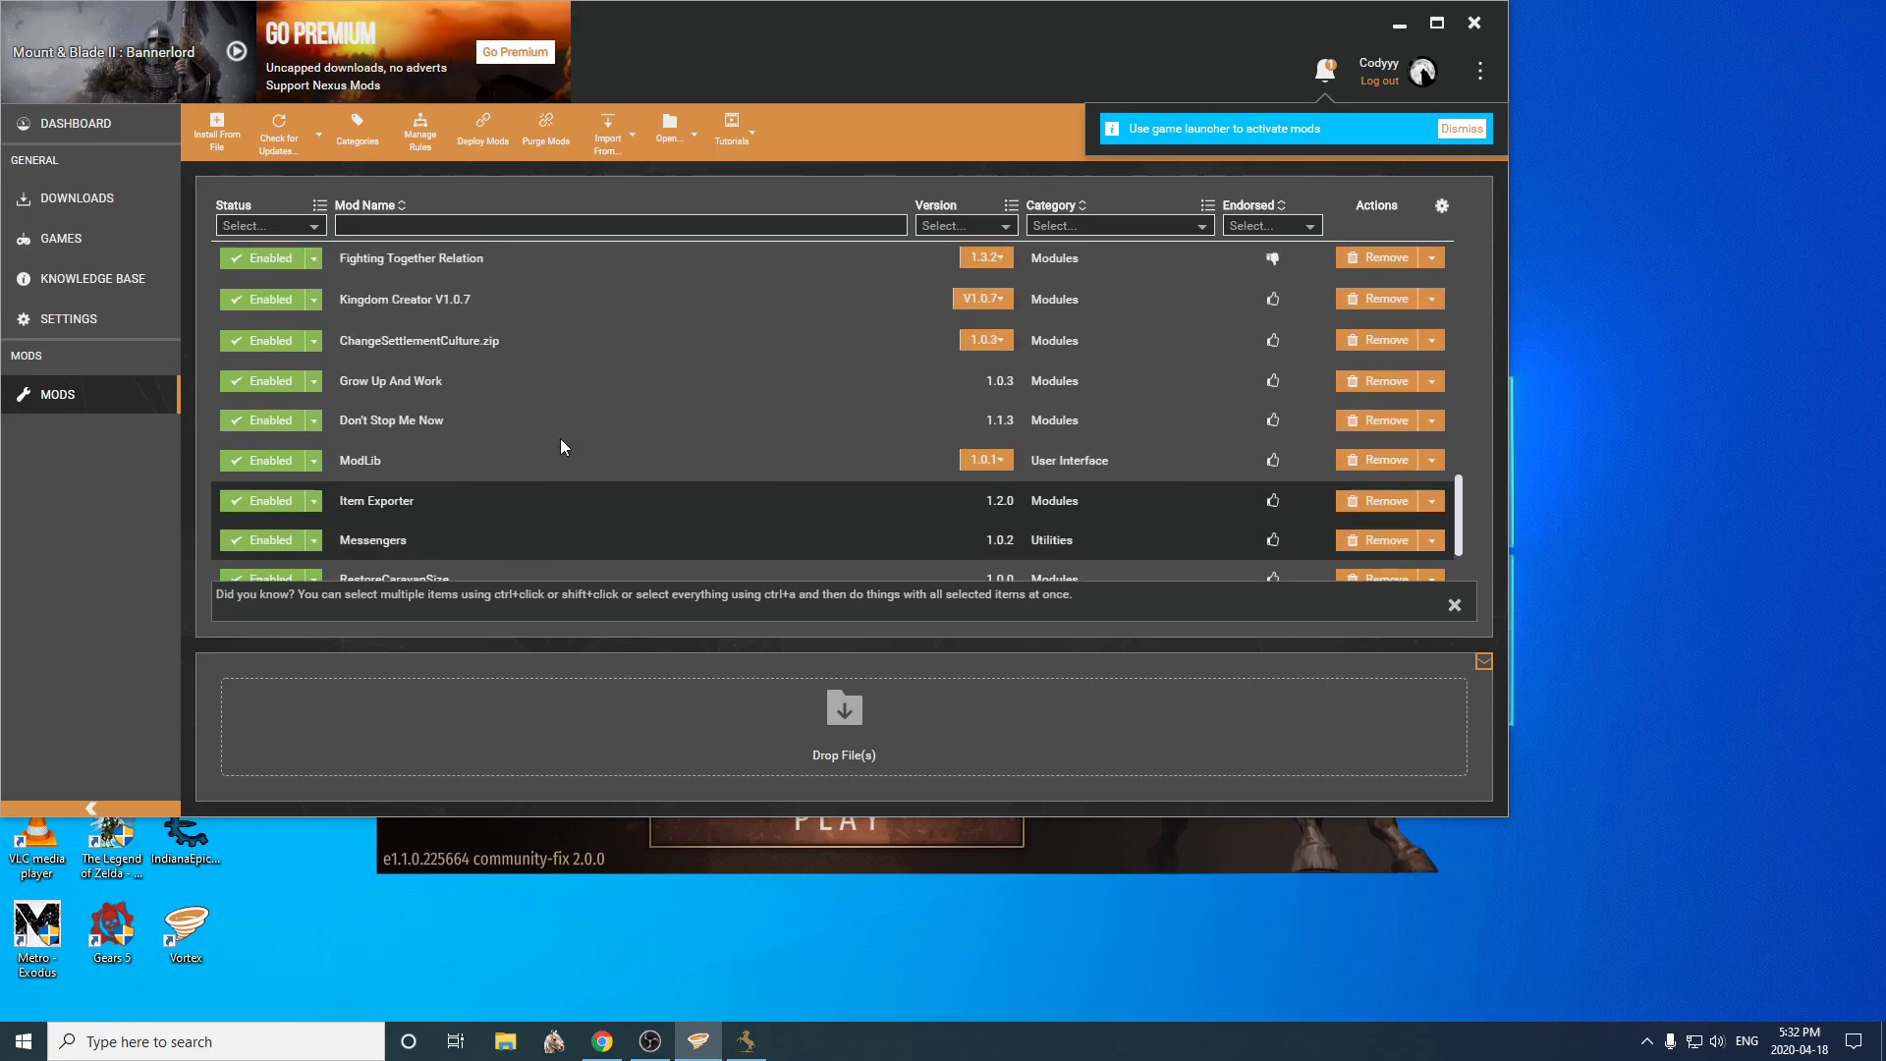
scroll(560, 446, up, 6)
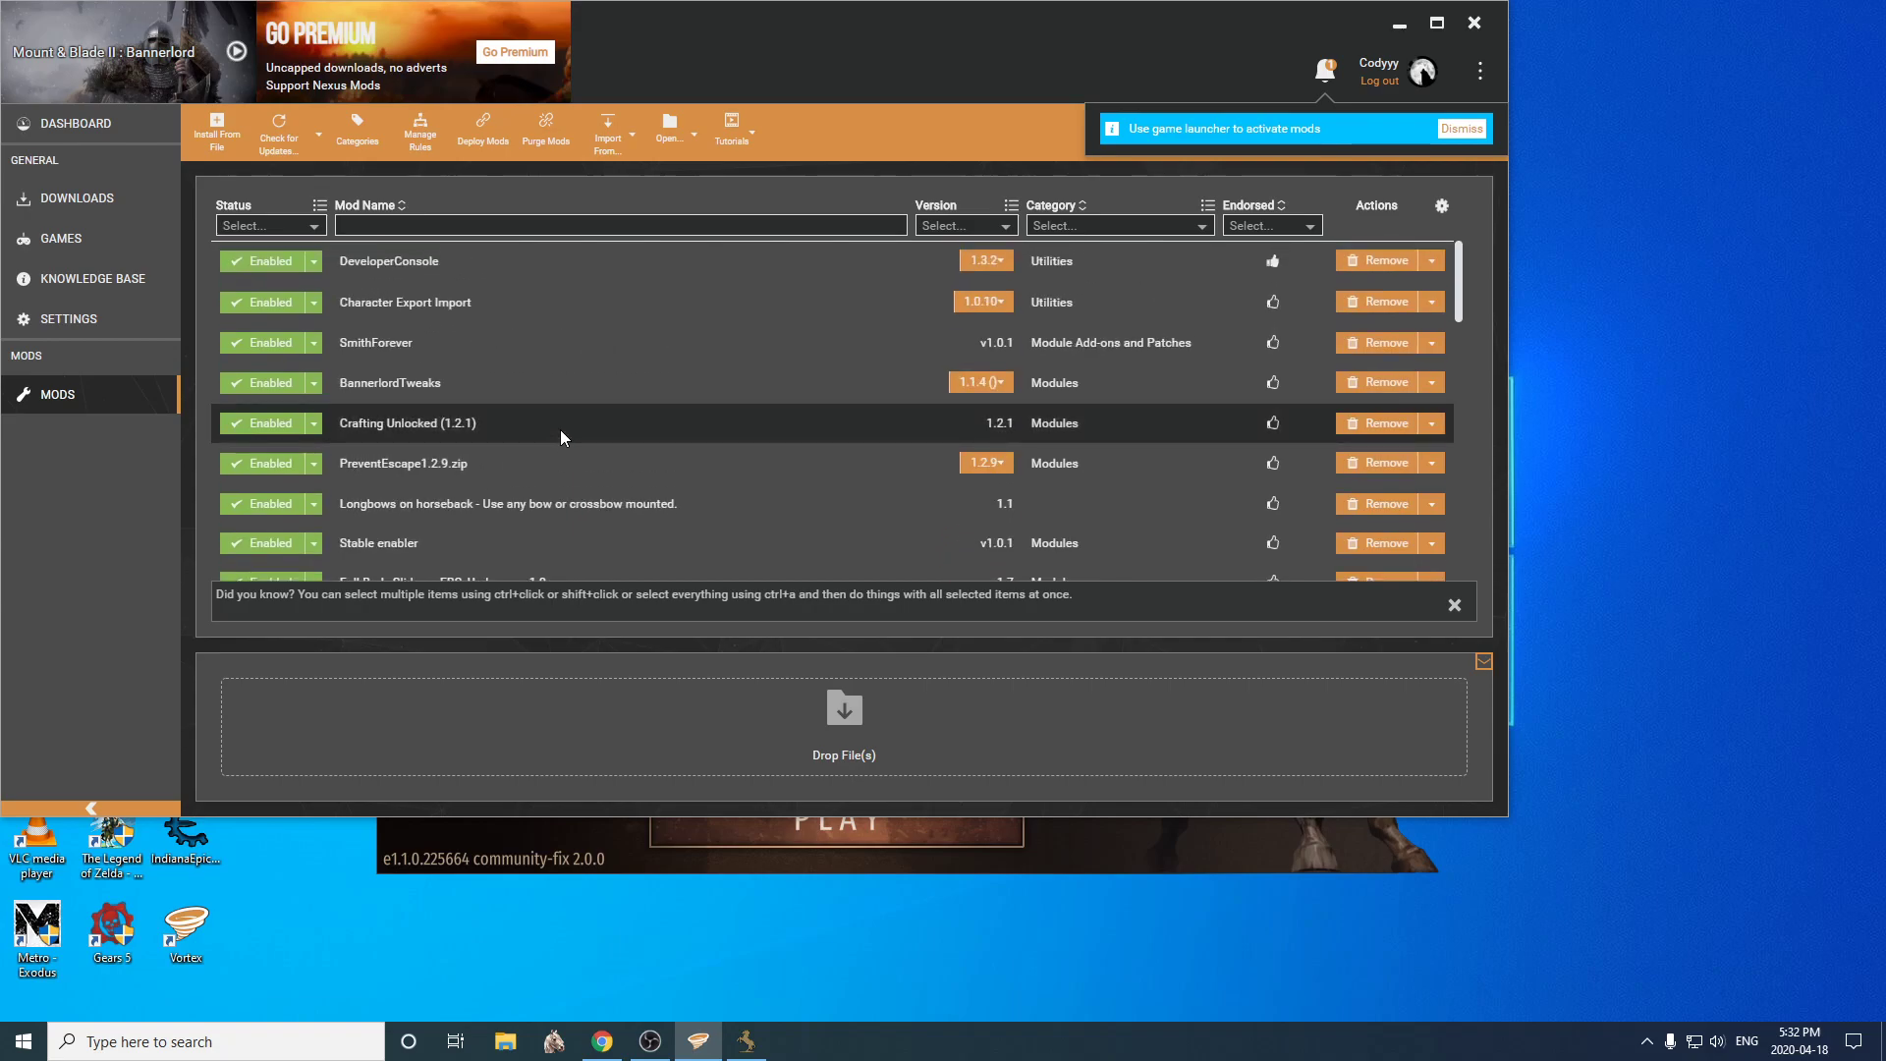
scroll(561, 432, down, 3)
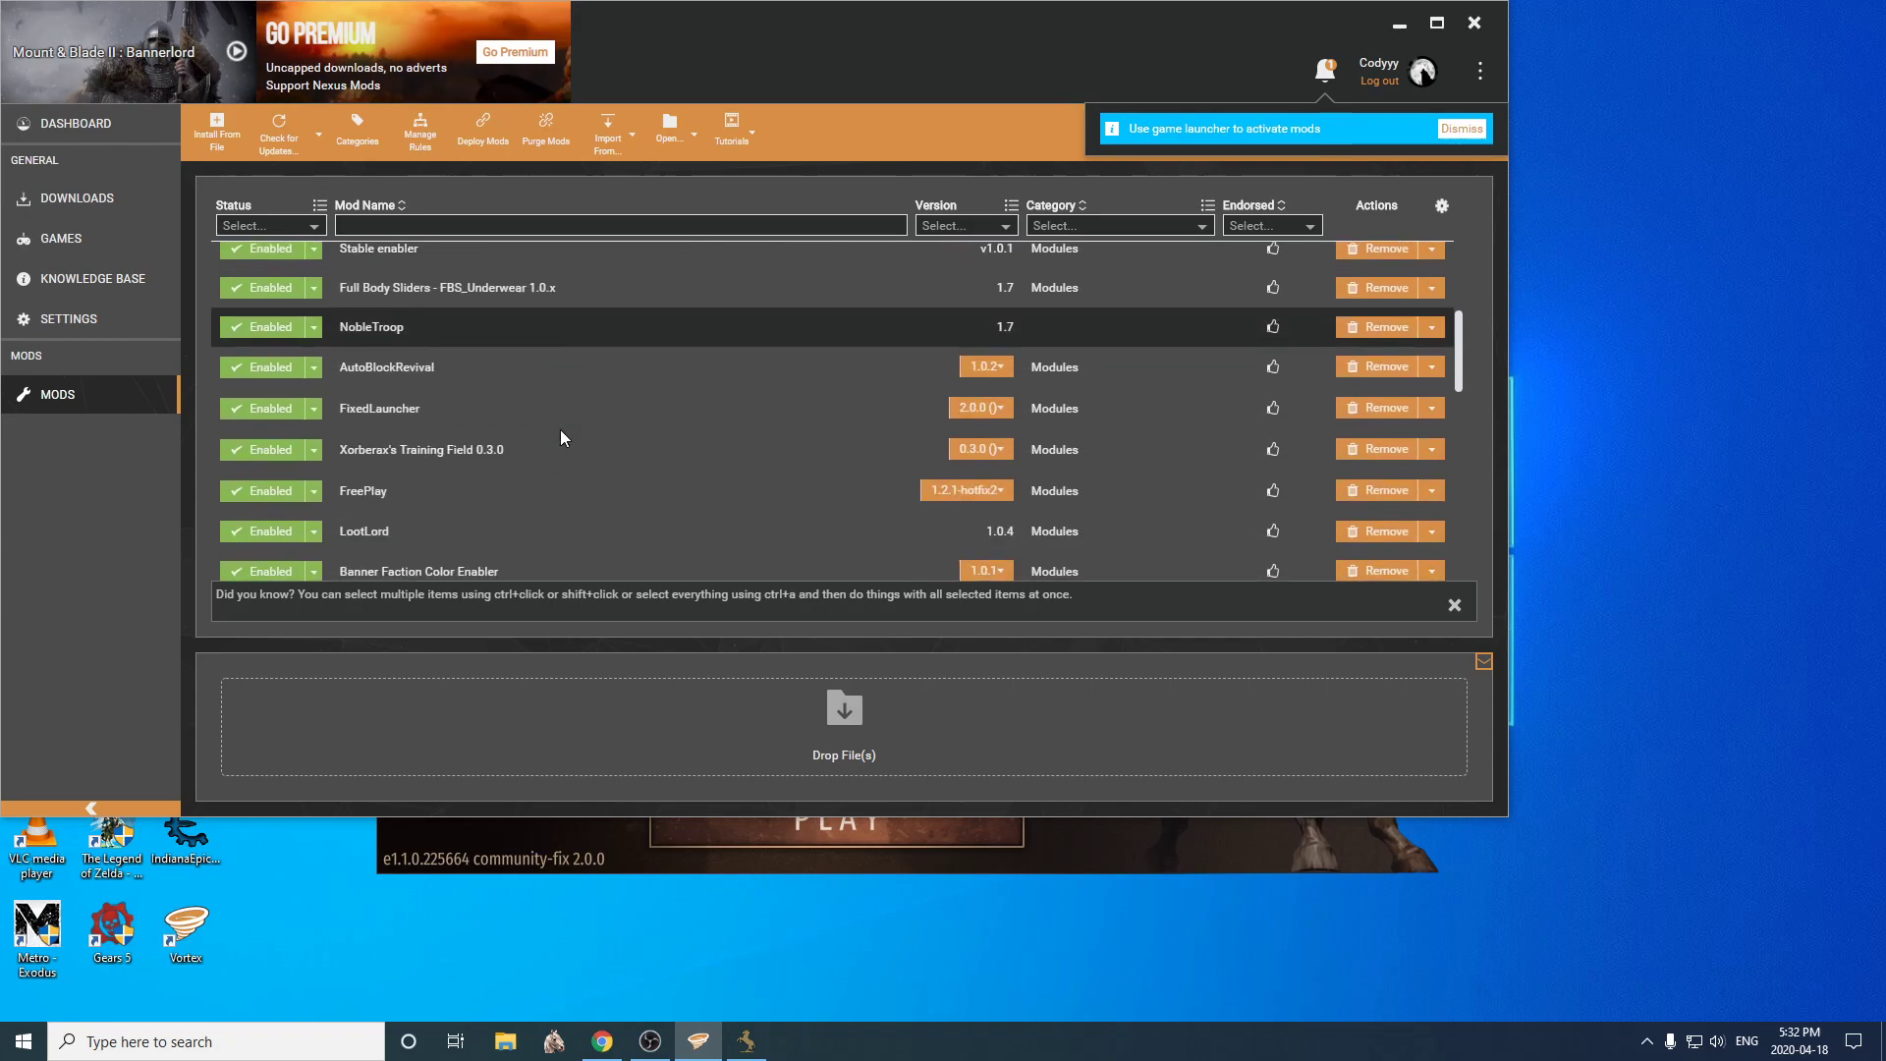
click(1402, 26)
- Show the mods in the Bannerlord launcher and review which ones are enabled throughout the list
click(925, 370)
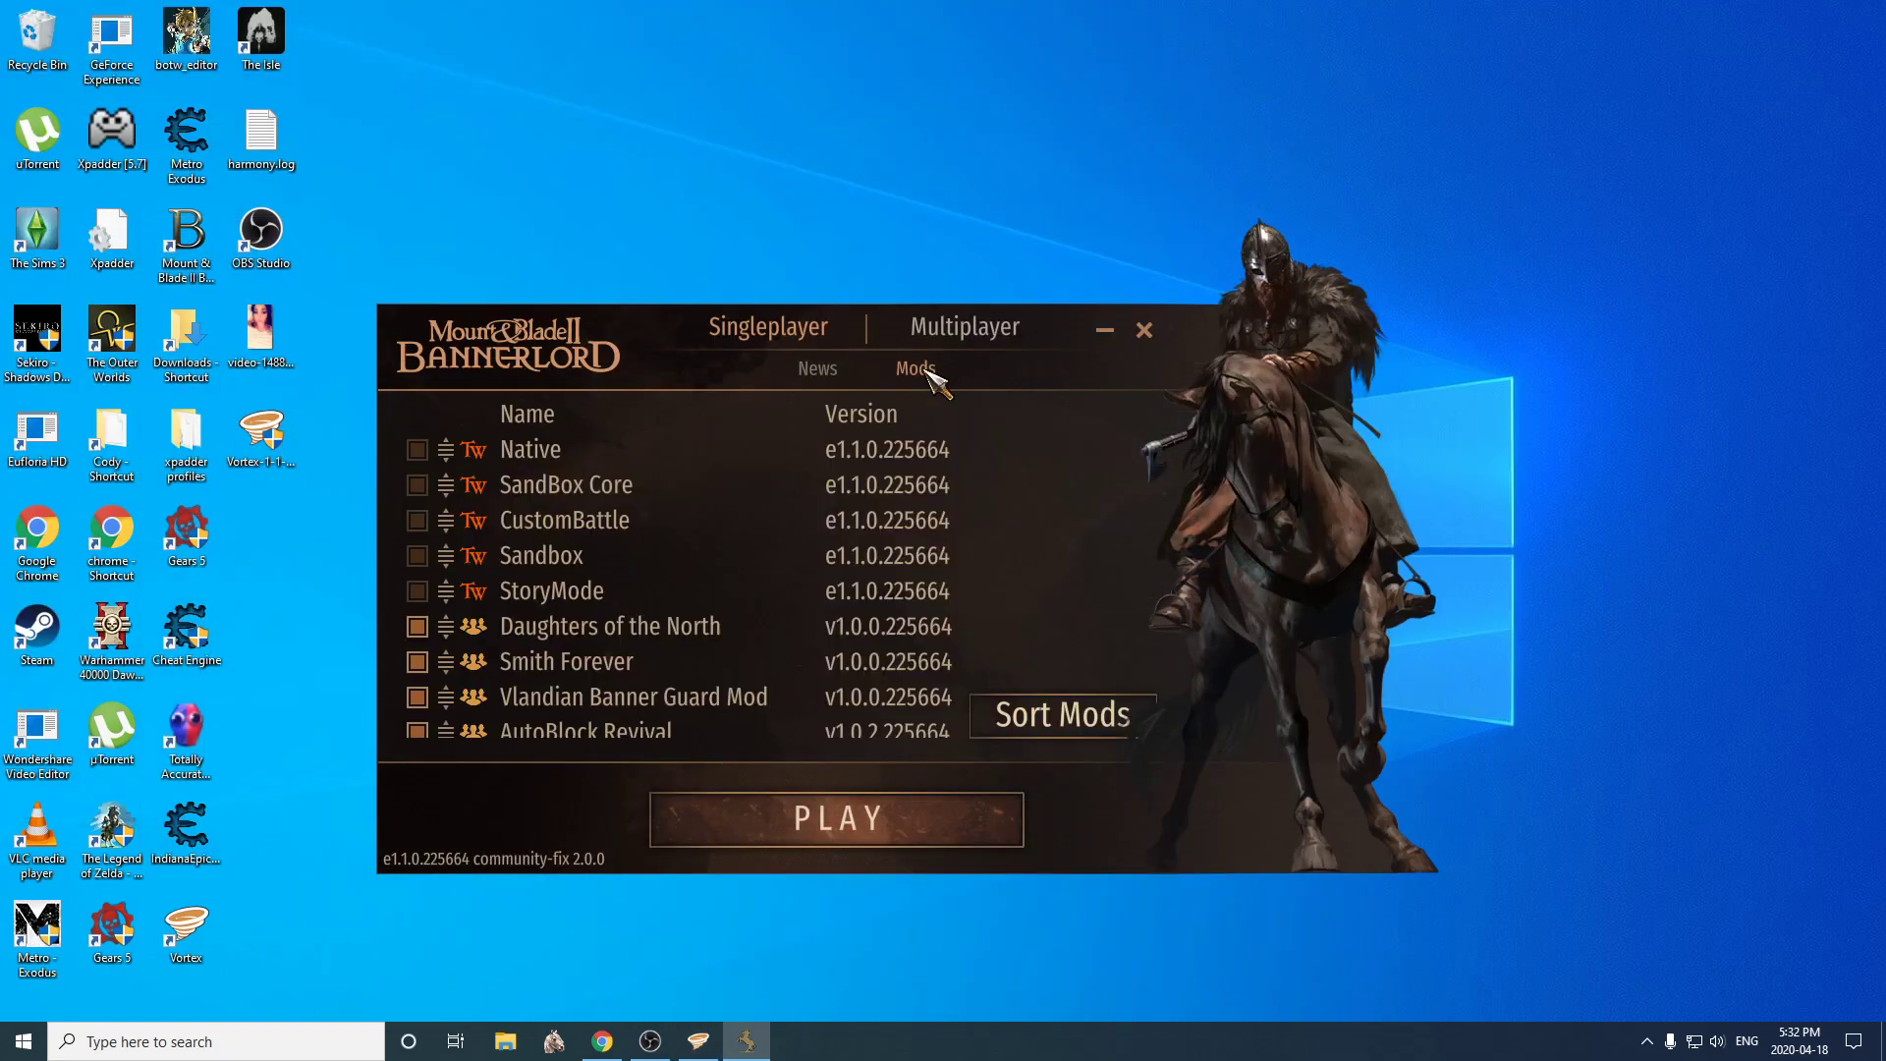
scroll(594, 505, down, 4)
scroll(594, 506, up, 1)
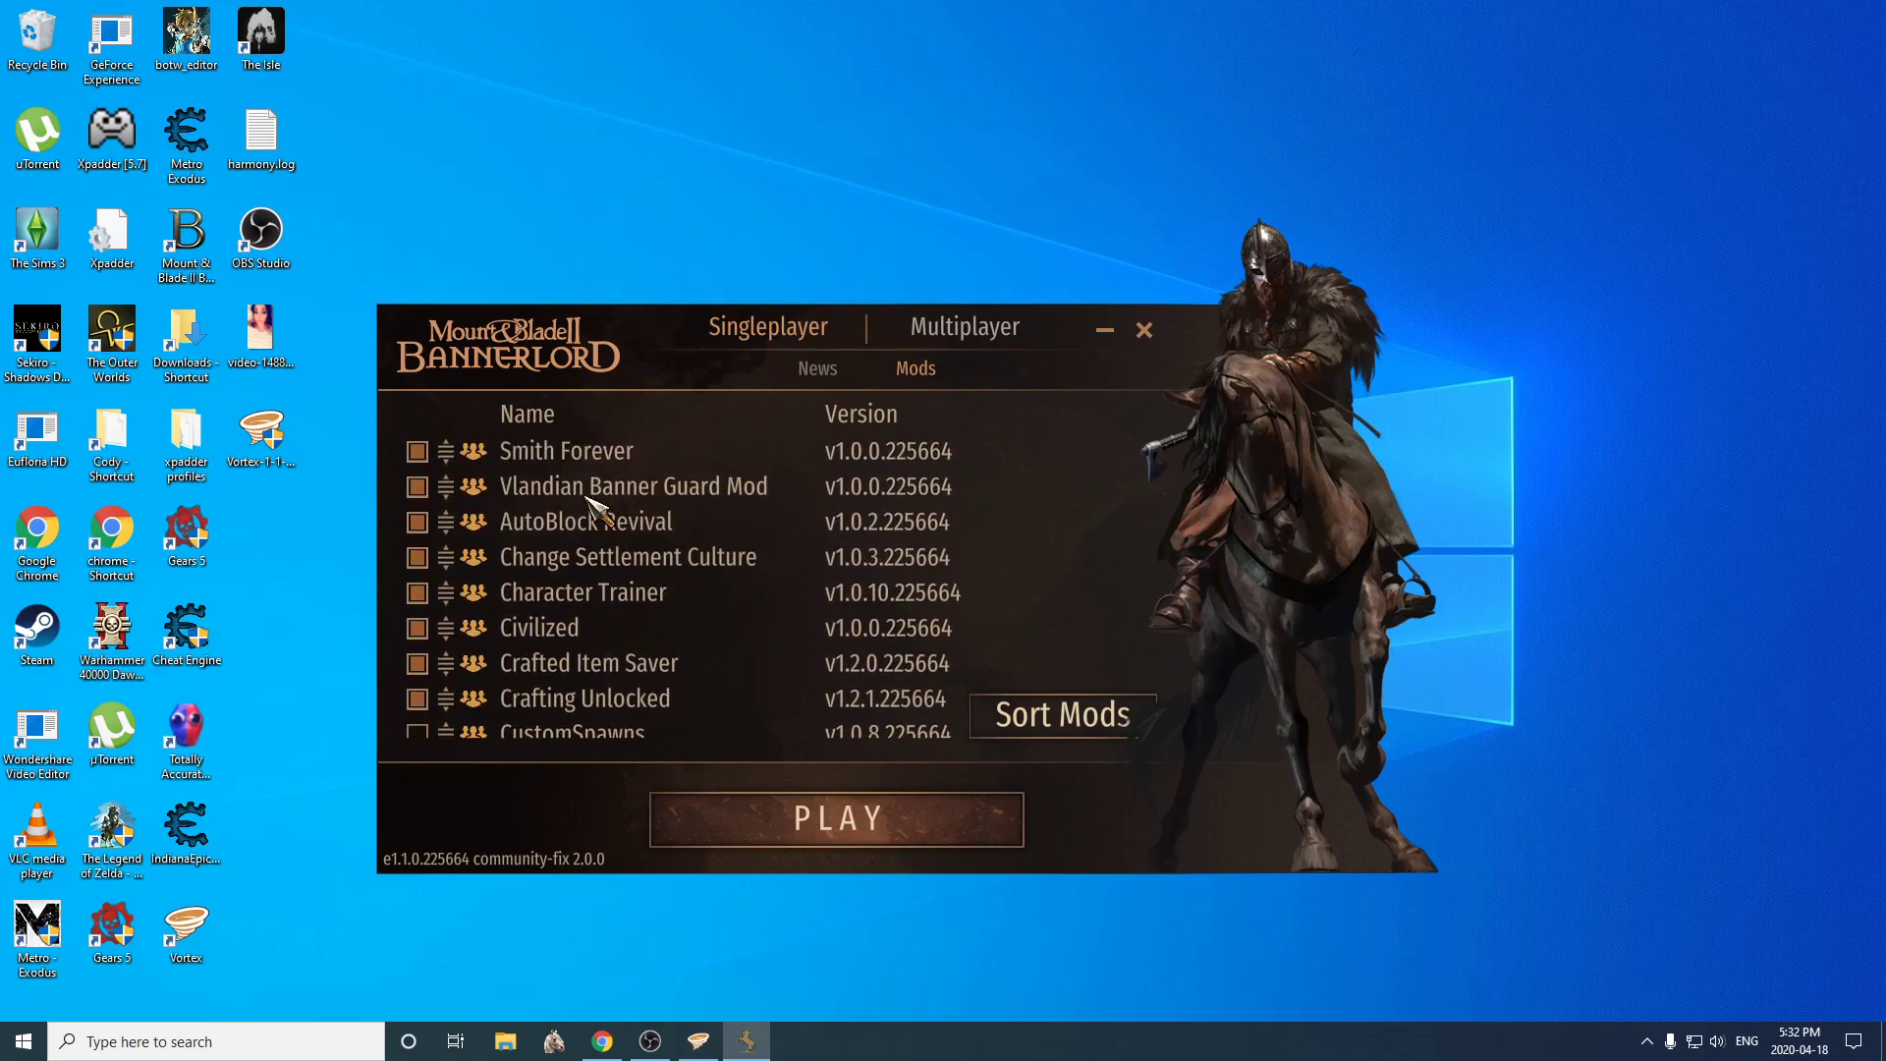
scroll(594, 505, up, 1)
scroll(599, 678, down, 2)
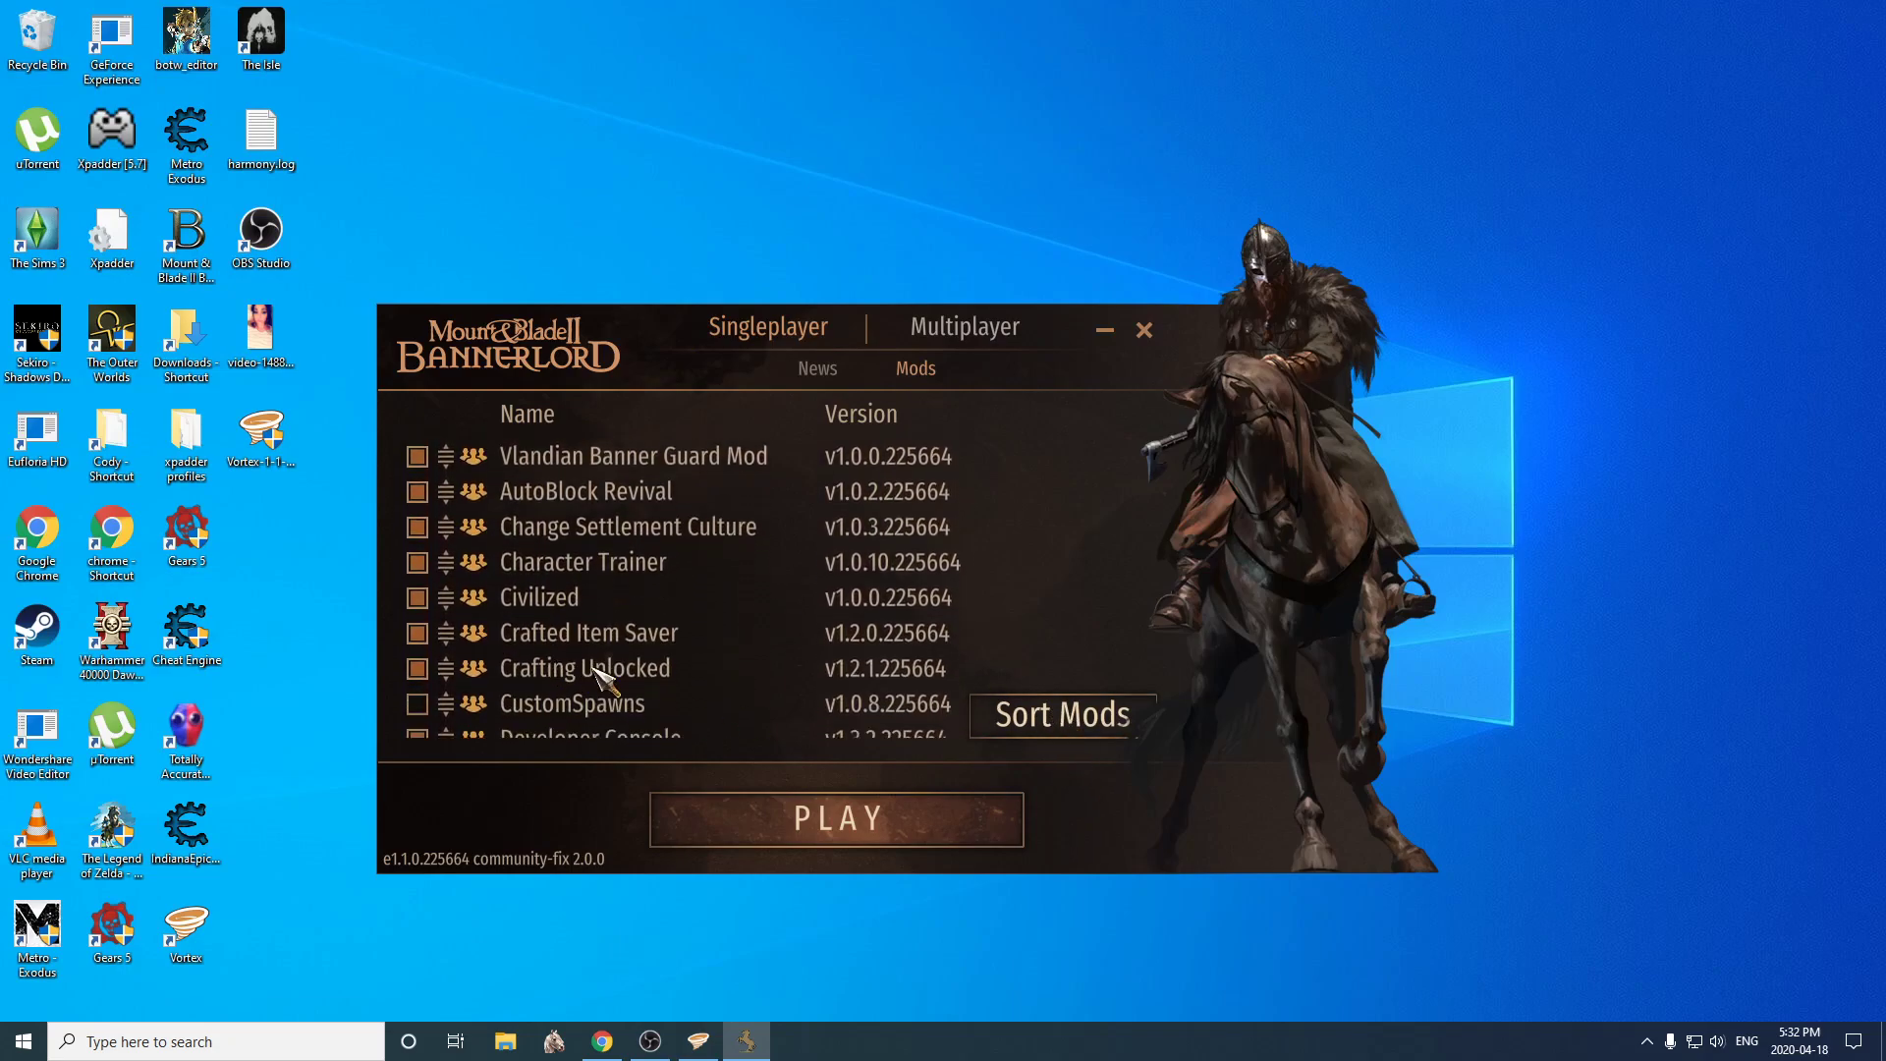
scroll(609, 688, down, 3)
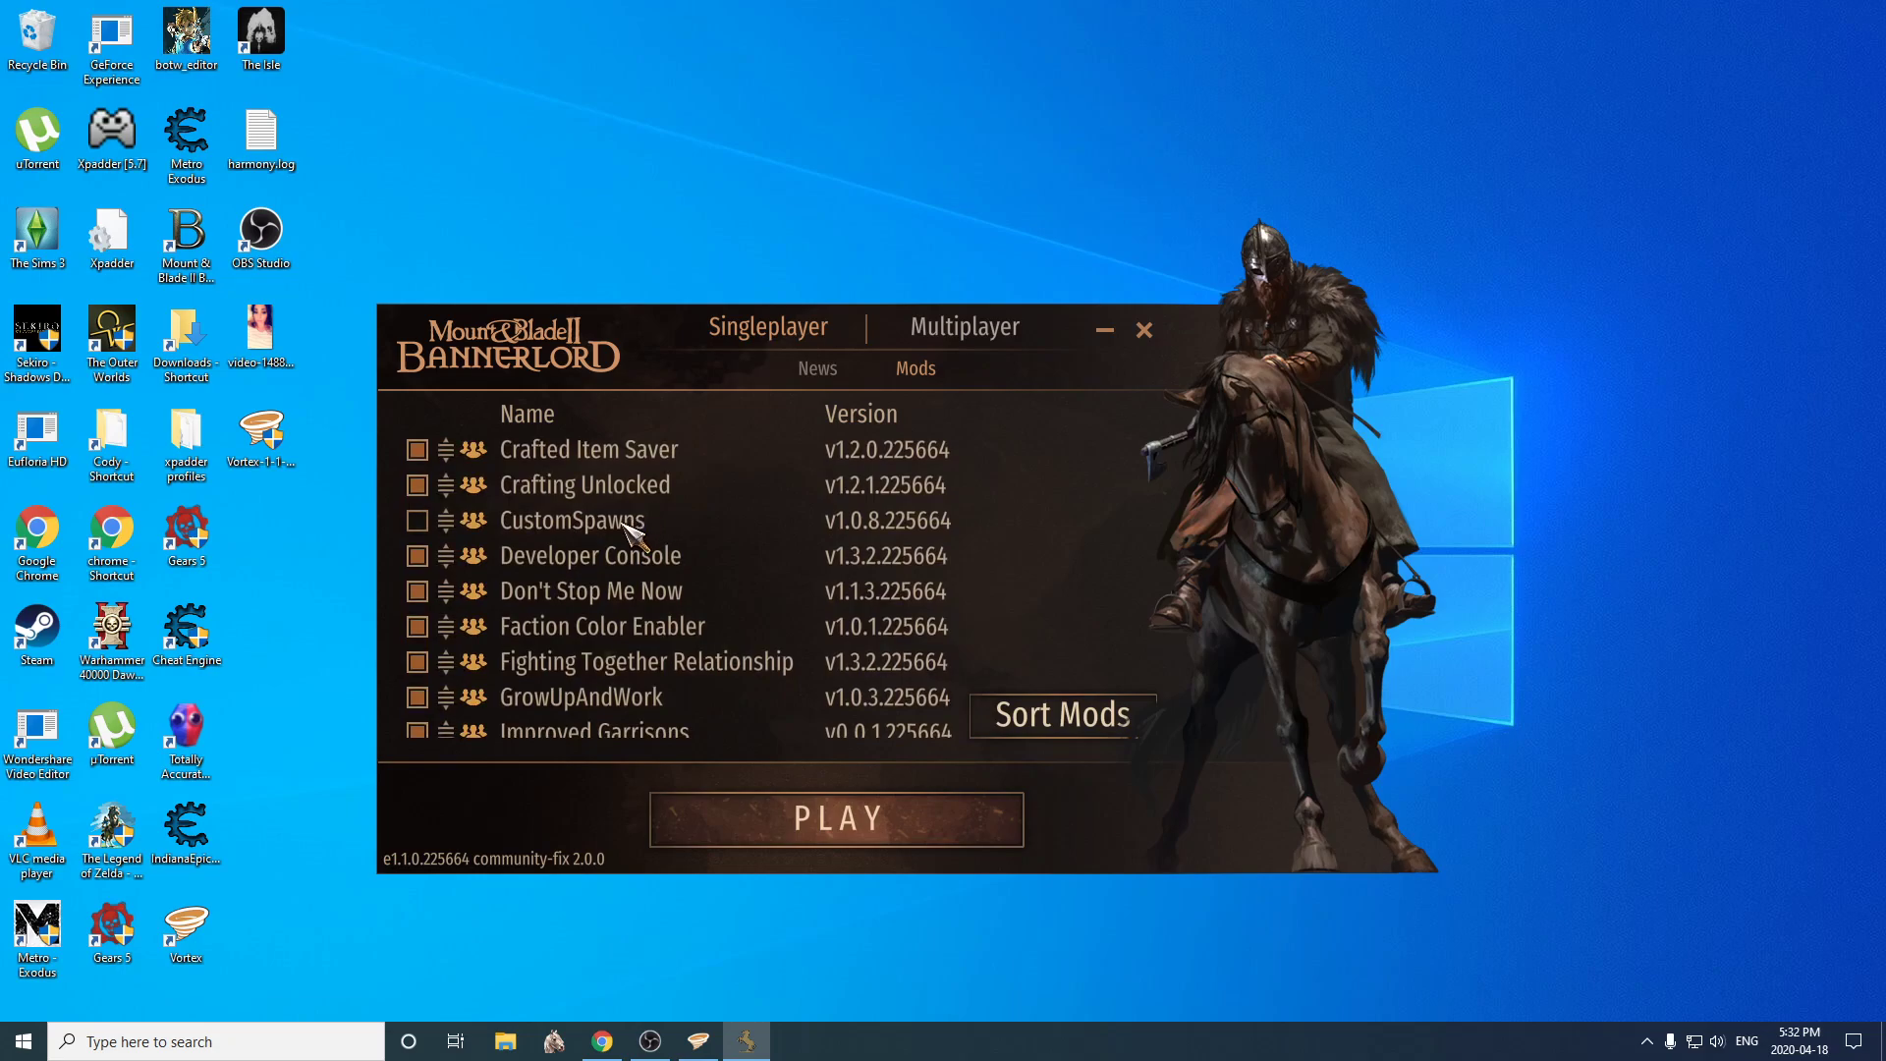
scroll(589, 531, down, 8)
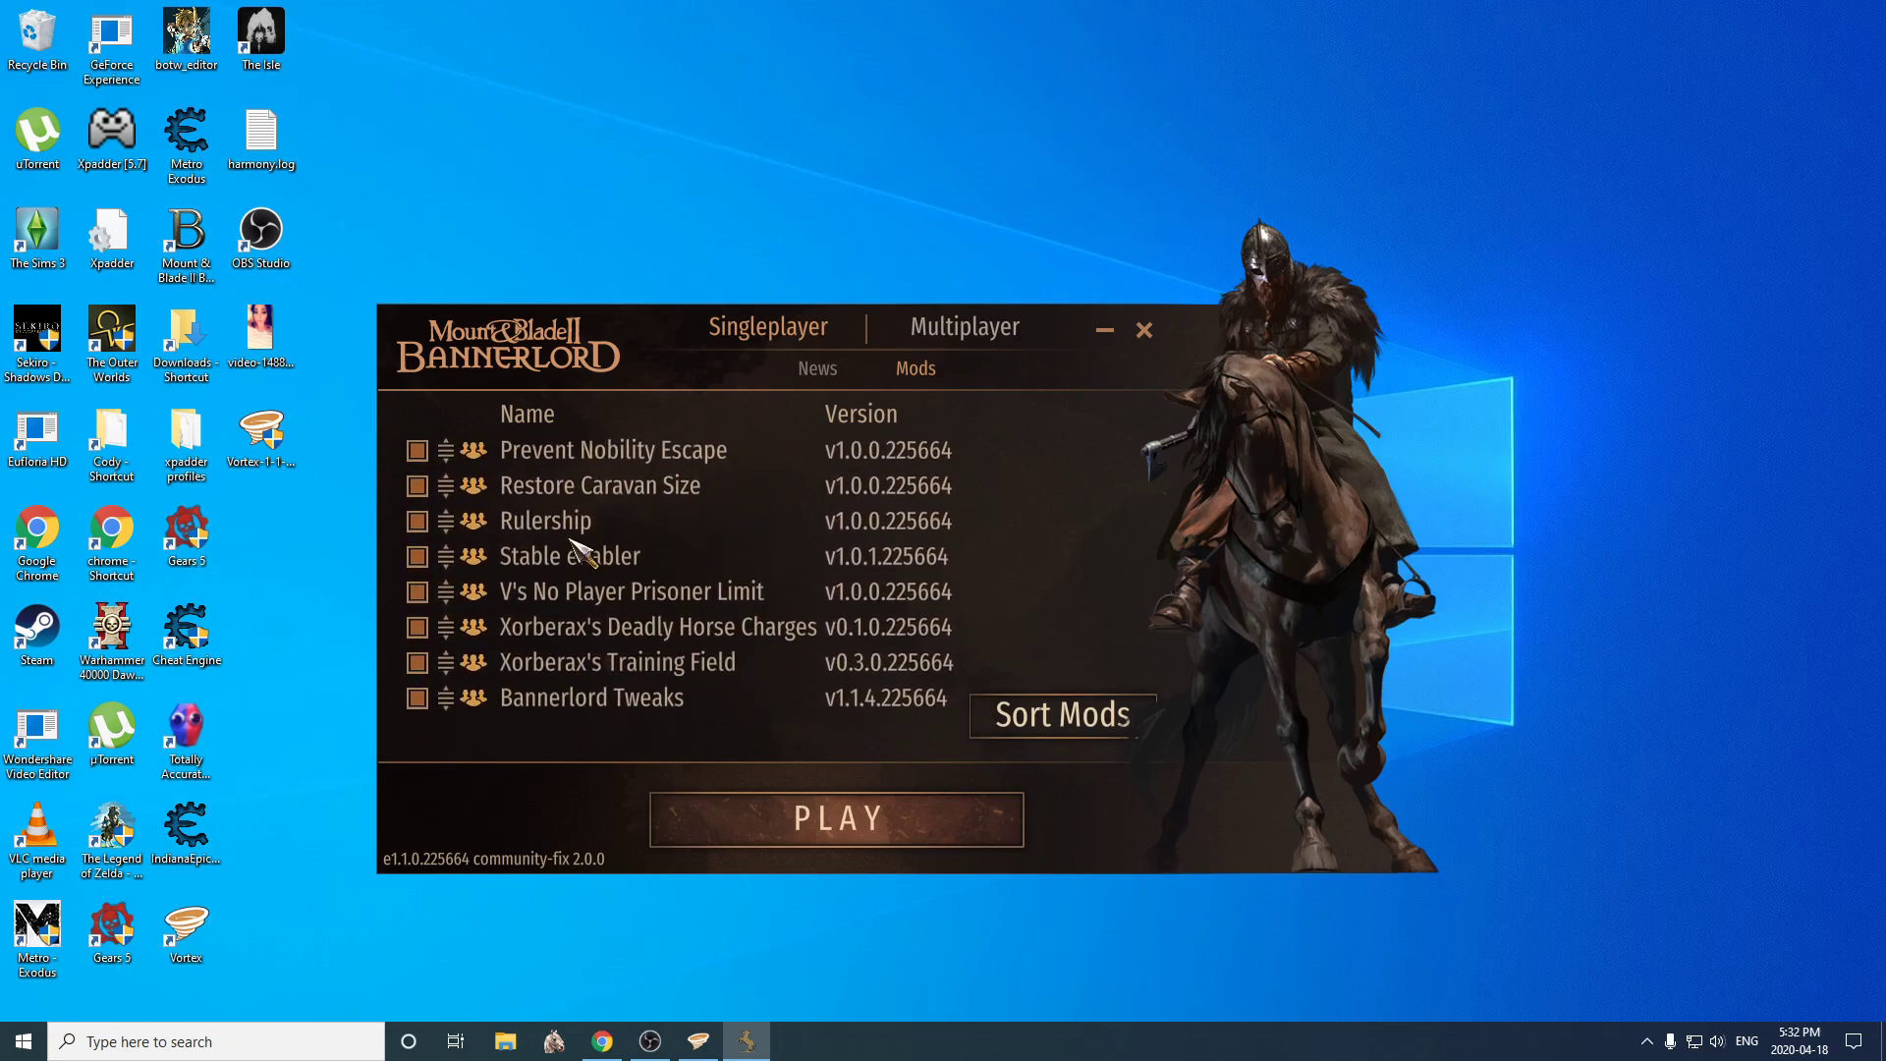
scroll(550, 668, up, 6)
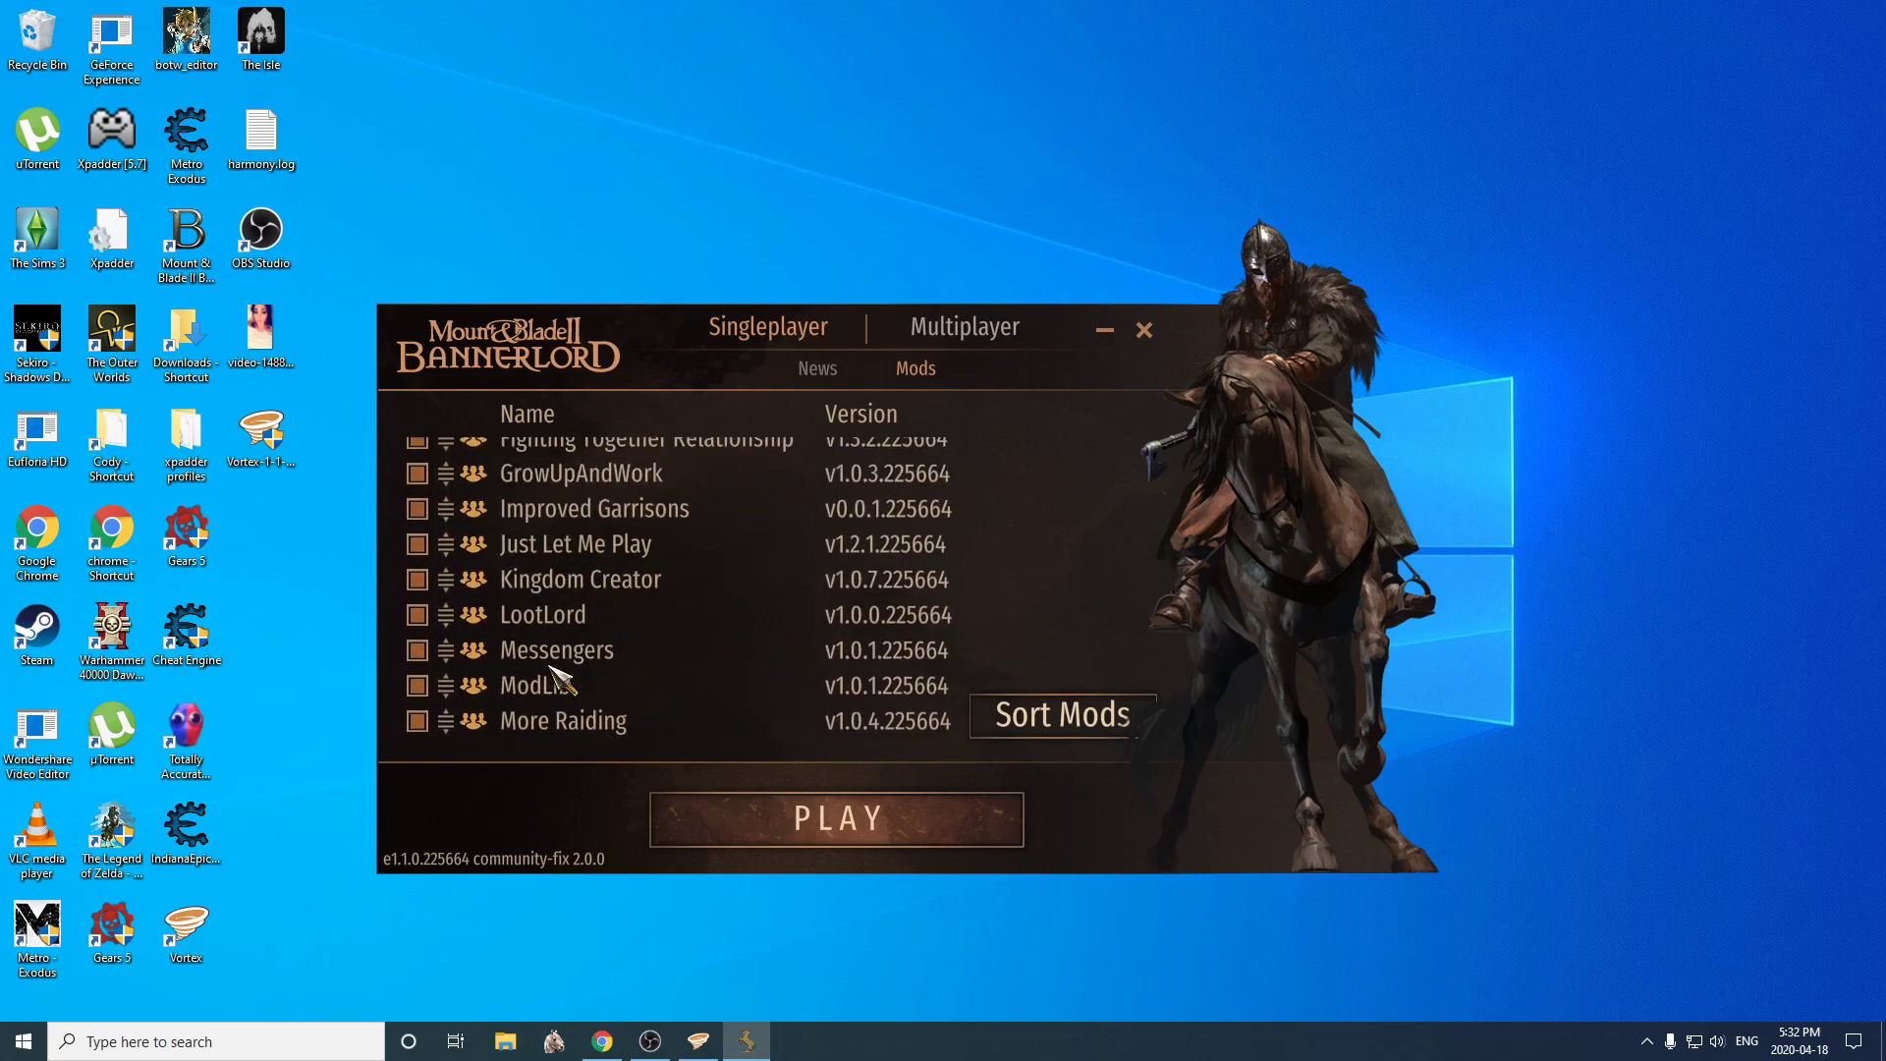
scroll(559, 677, up, 4)
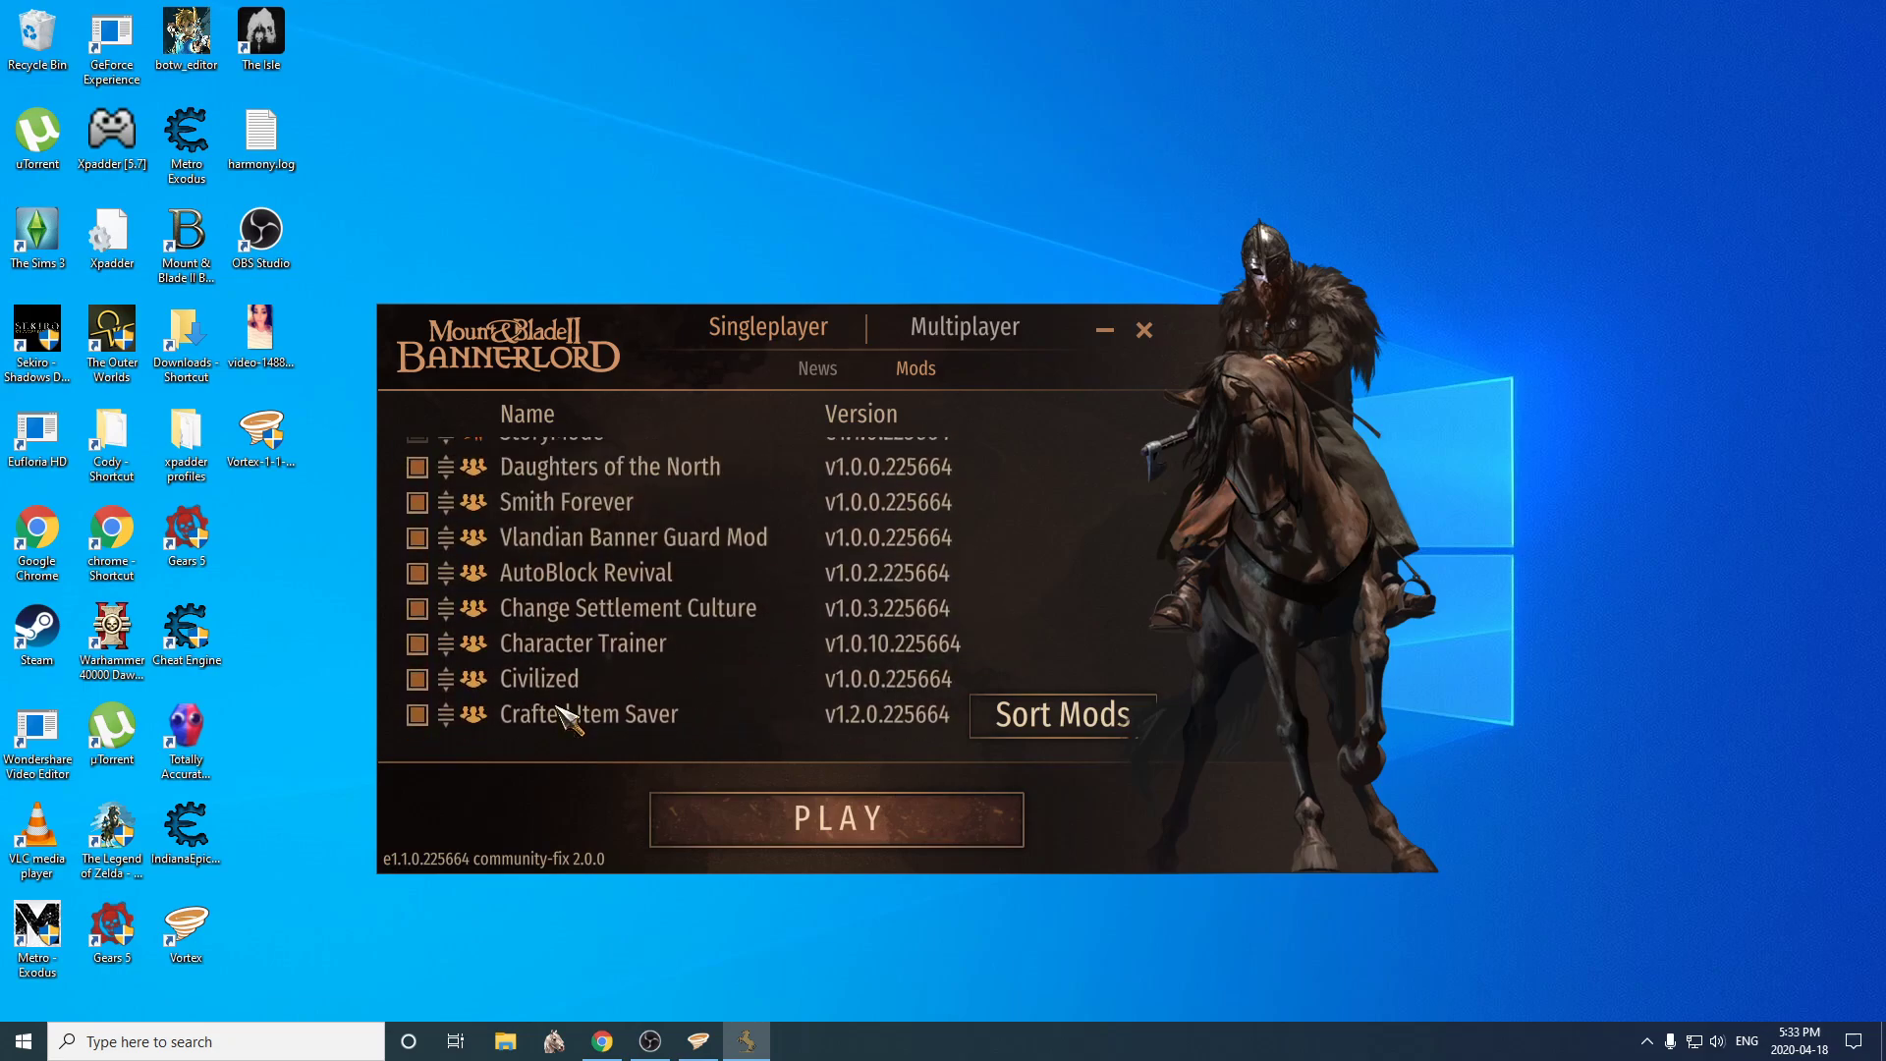
- Sort the launcher's mods and re-enable every mod from Bannerlord Tweaks at the end of the list up to NobleTroops
click(1002, 713)
scroll(668, 668, down, 3)
scroll(644, 616, down, 3)
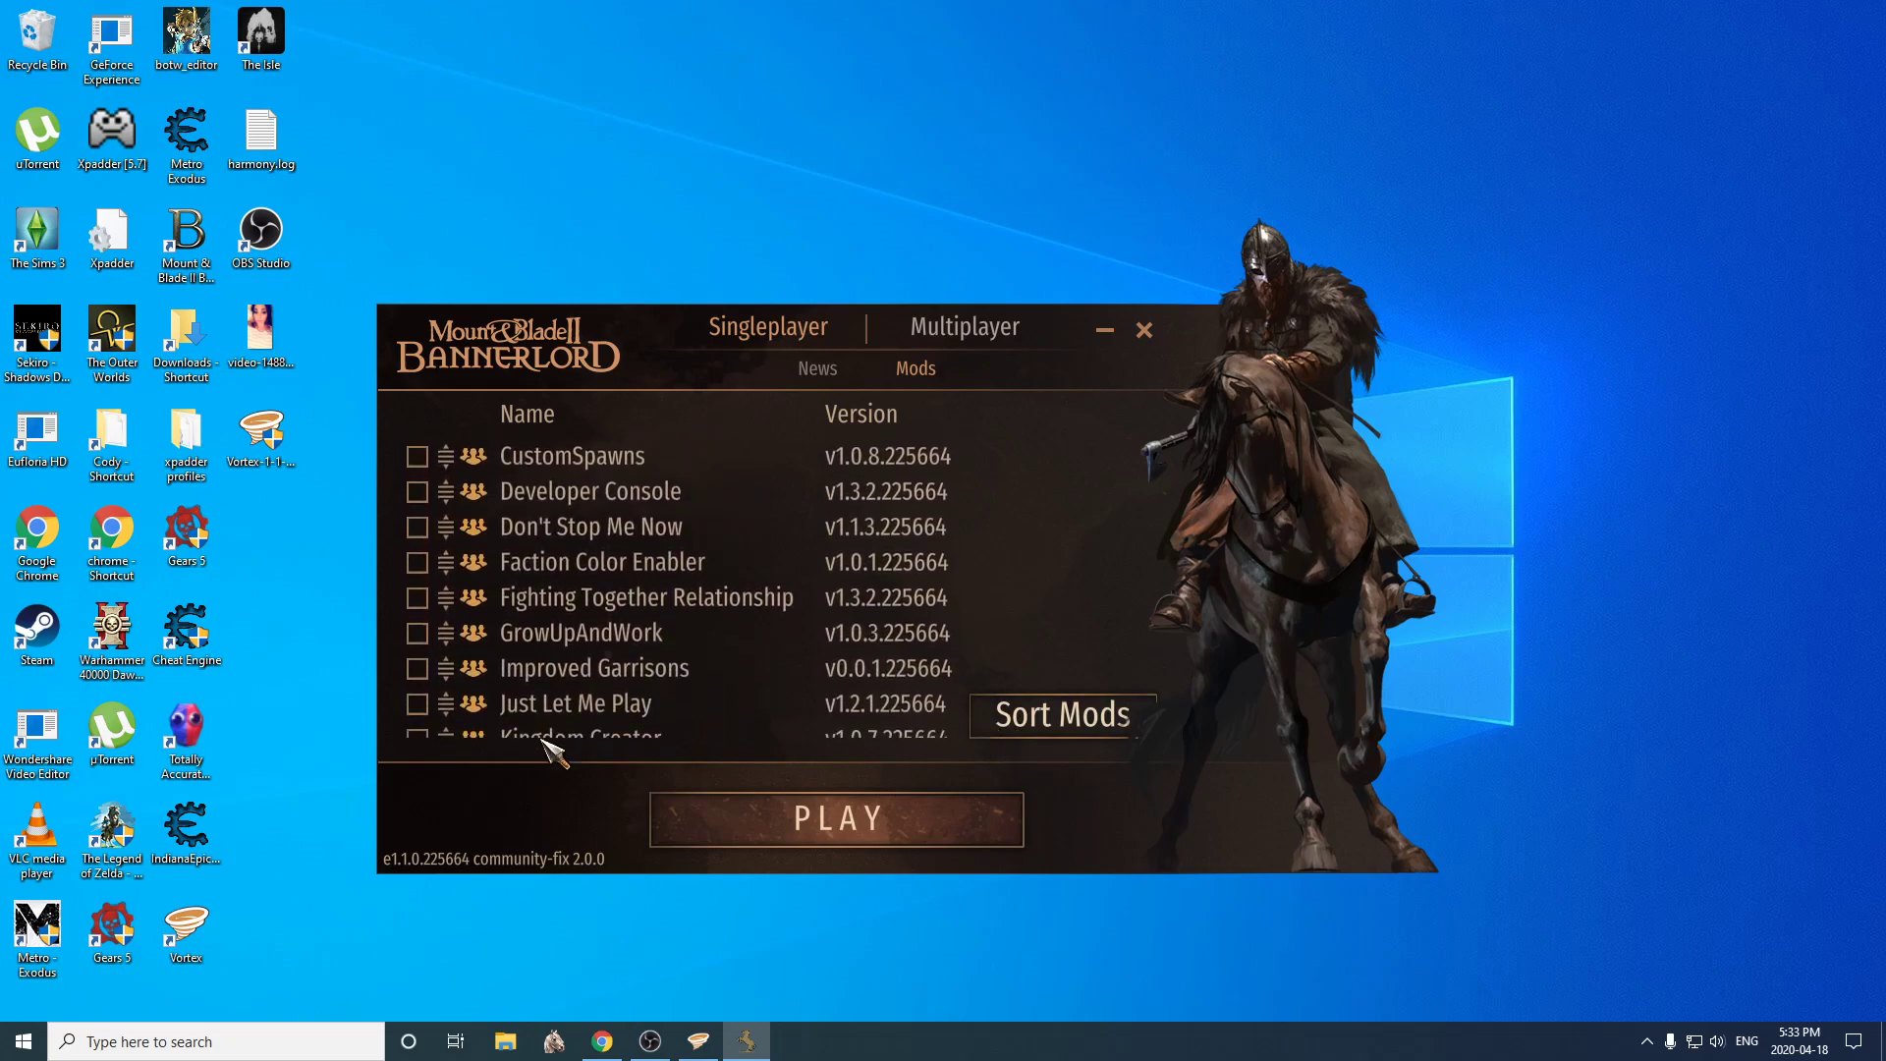
scroll(530, 726, down, 6)
click(416, 714)
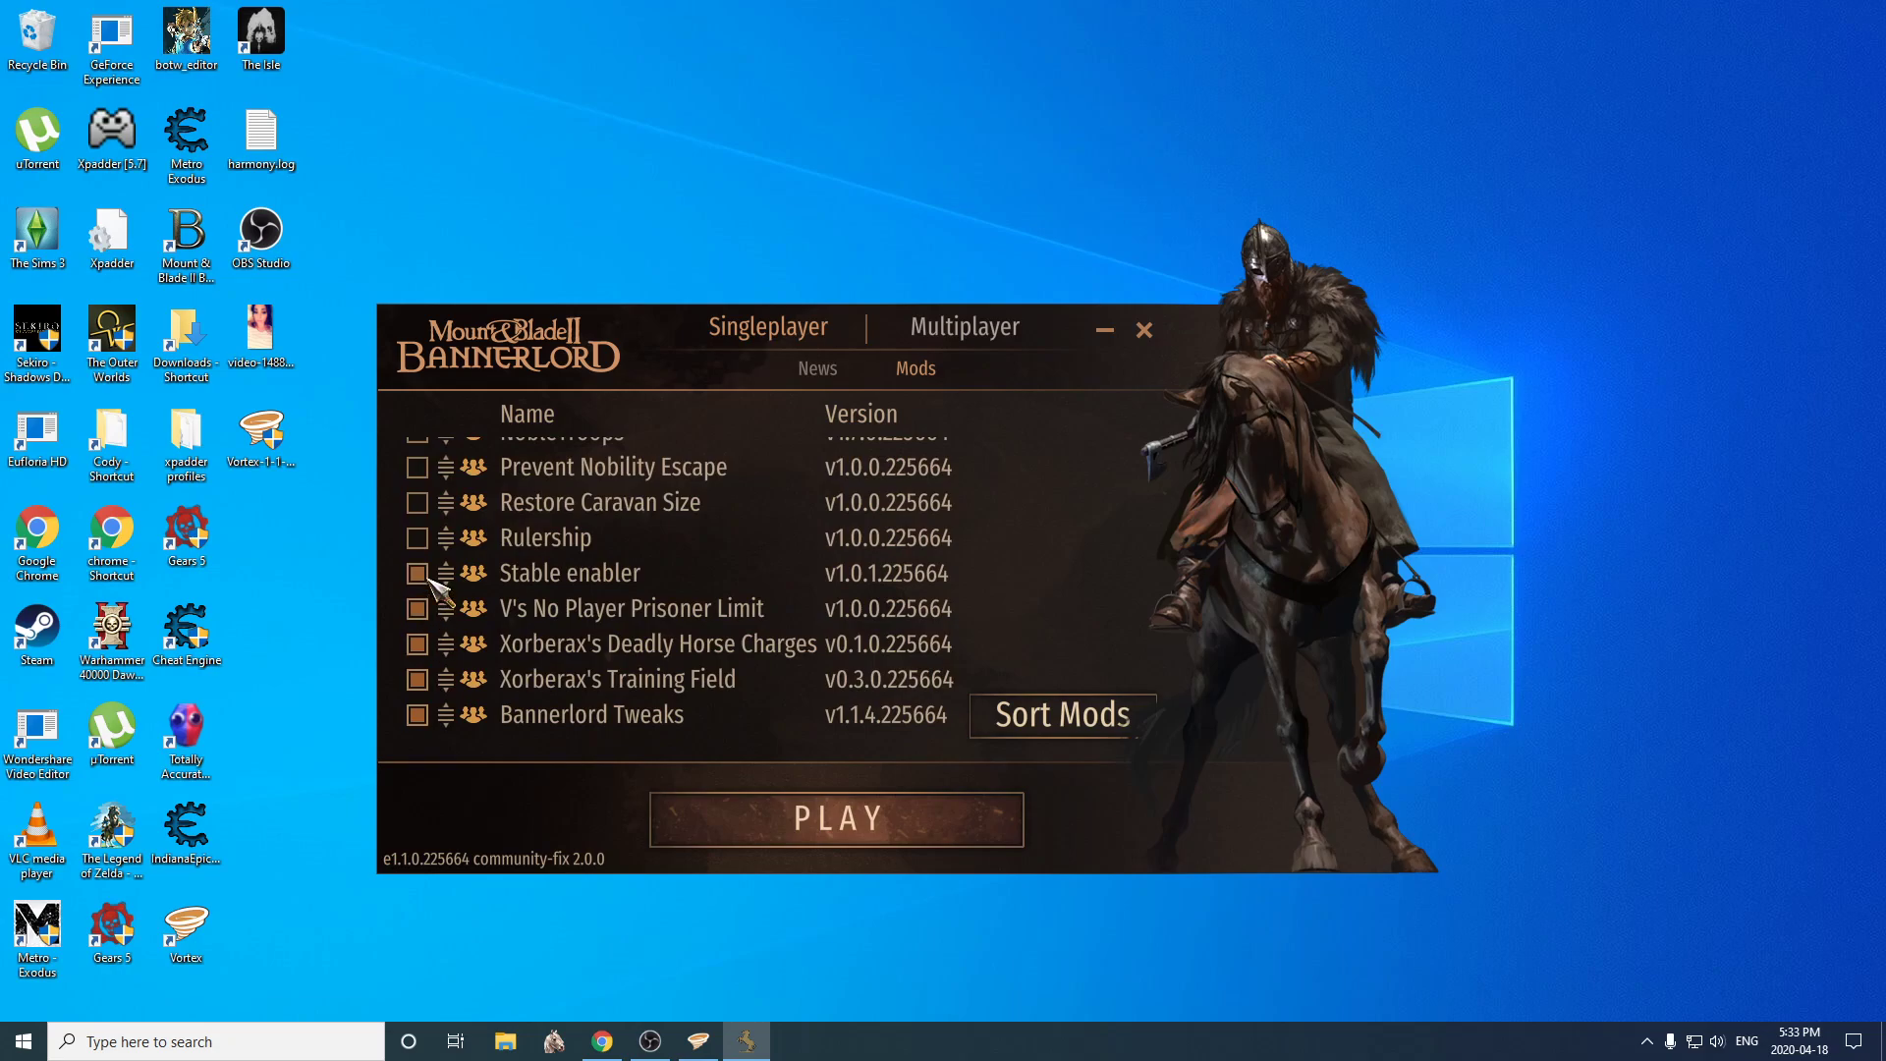
click(416, 467)
scroll(471, 550, up, 1)
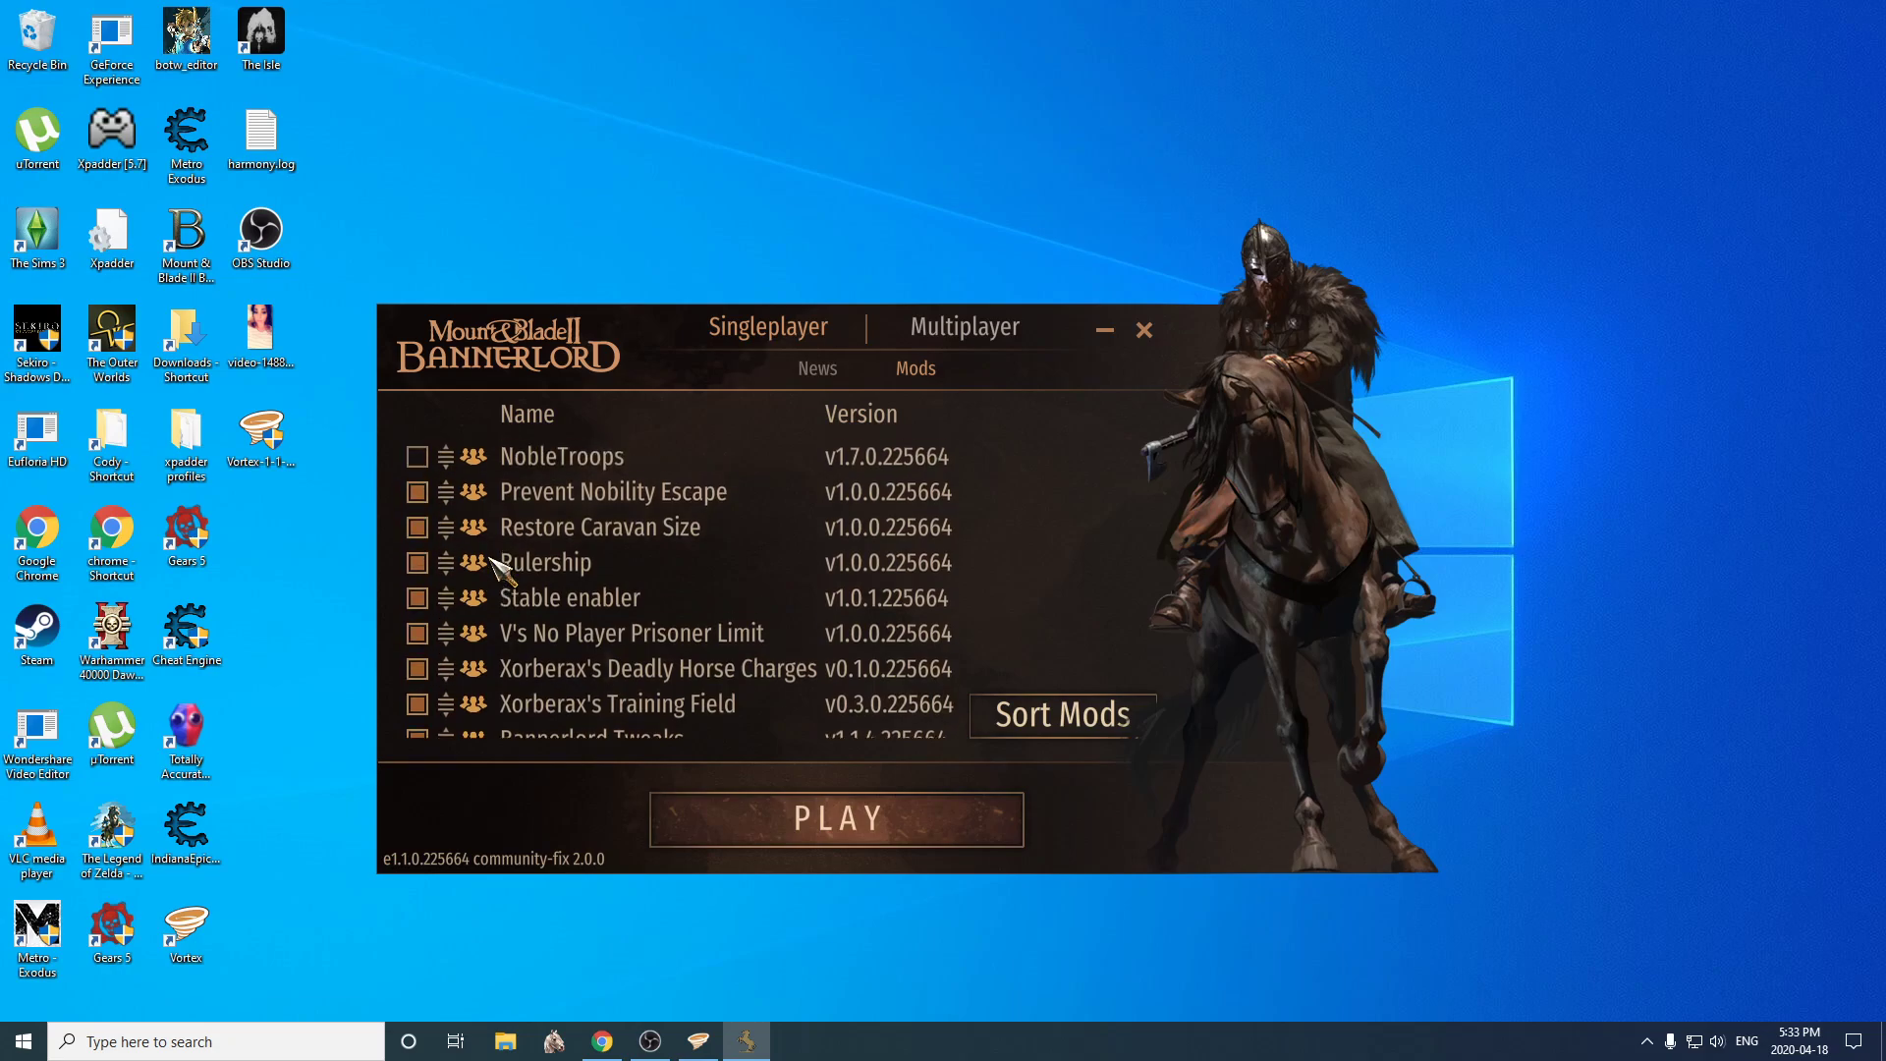
click(417, 502)
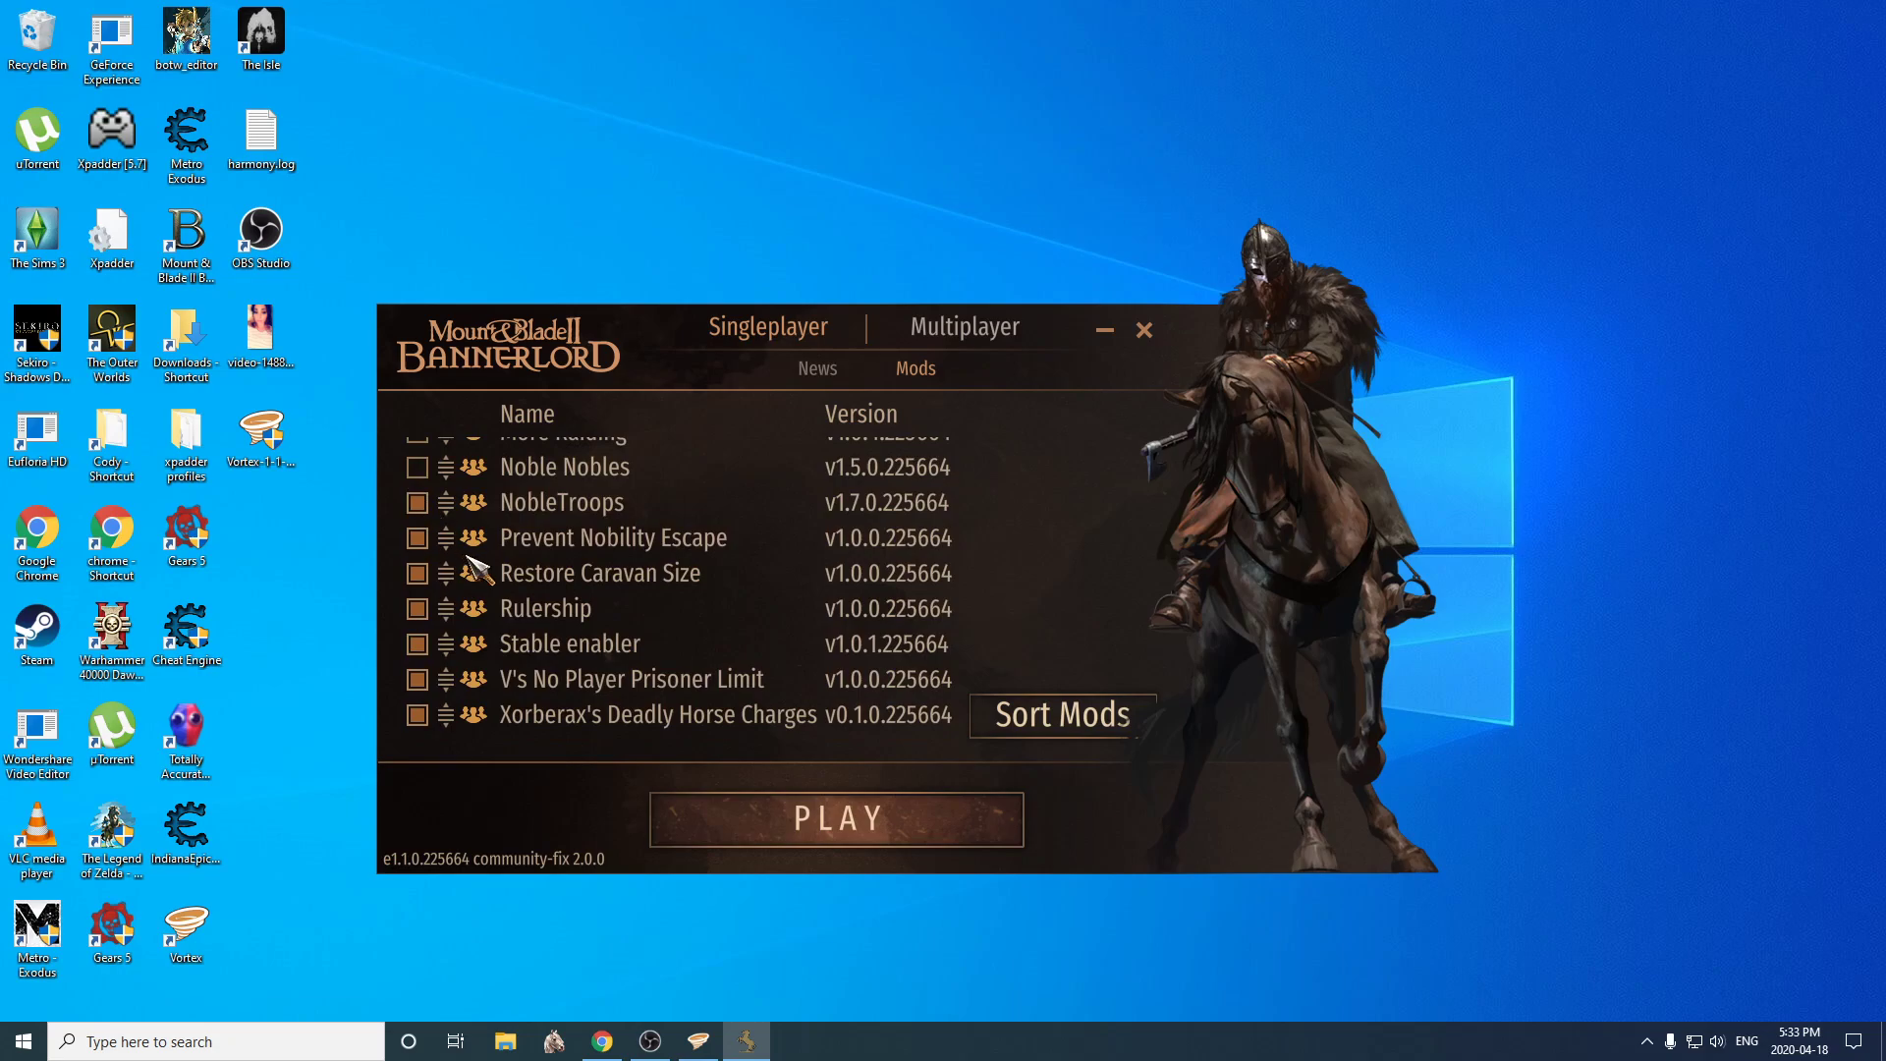
- Re-enable the mods from Noble Nobles up to GrowUpAndWork, including ModLib, LootLord and Kingdom Creator
scroll(476, 573, up, 2)
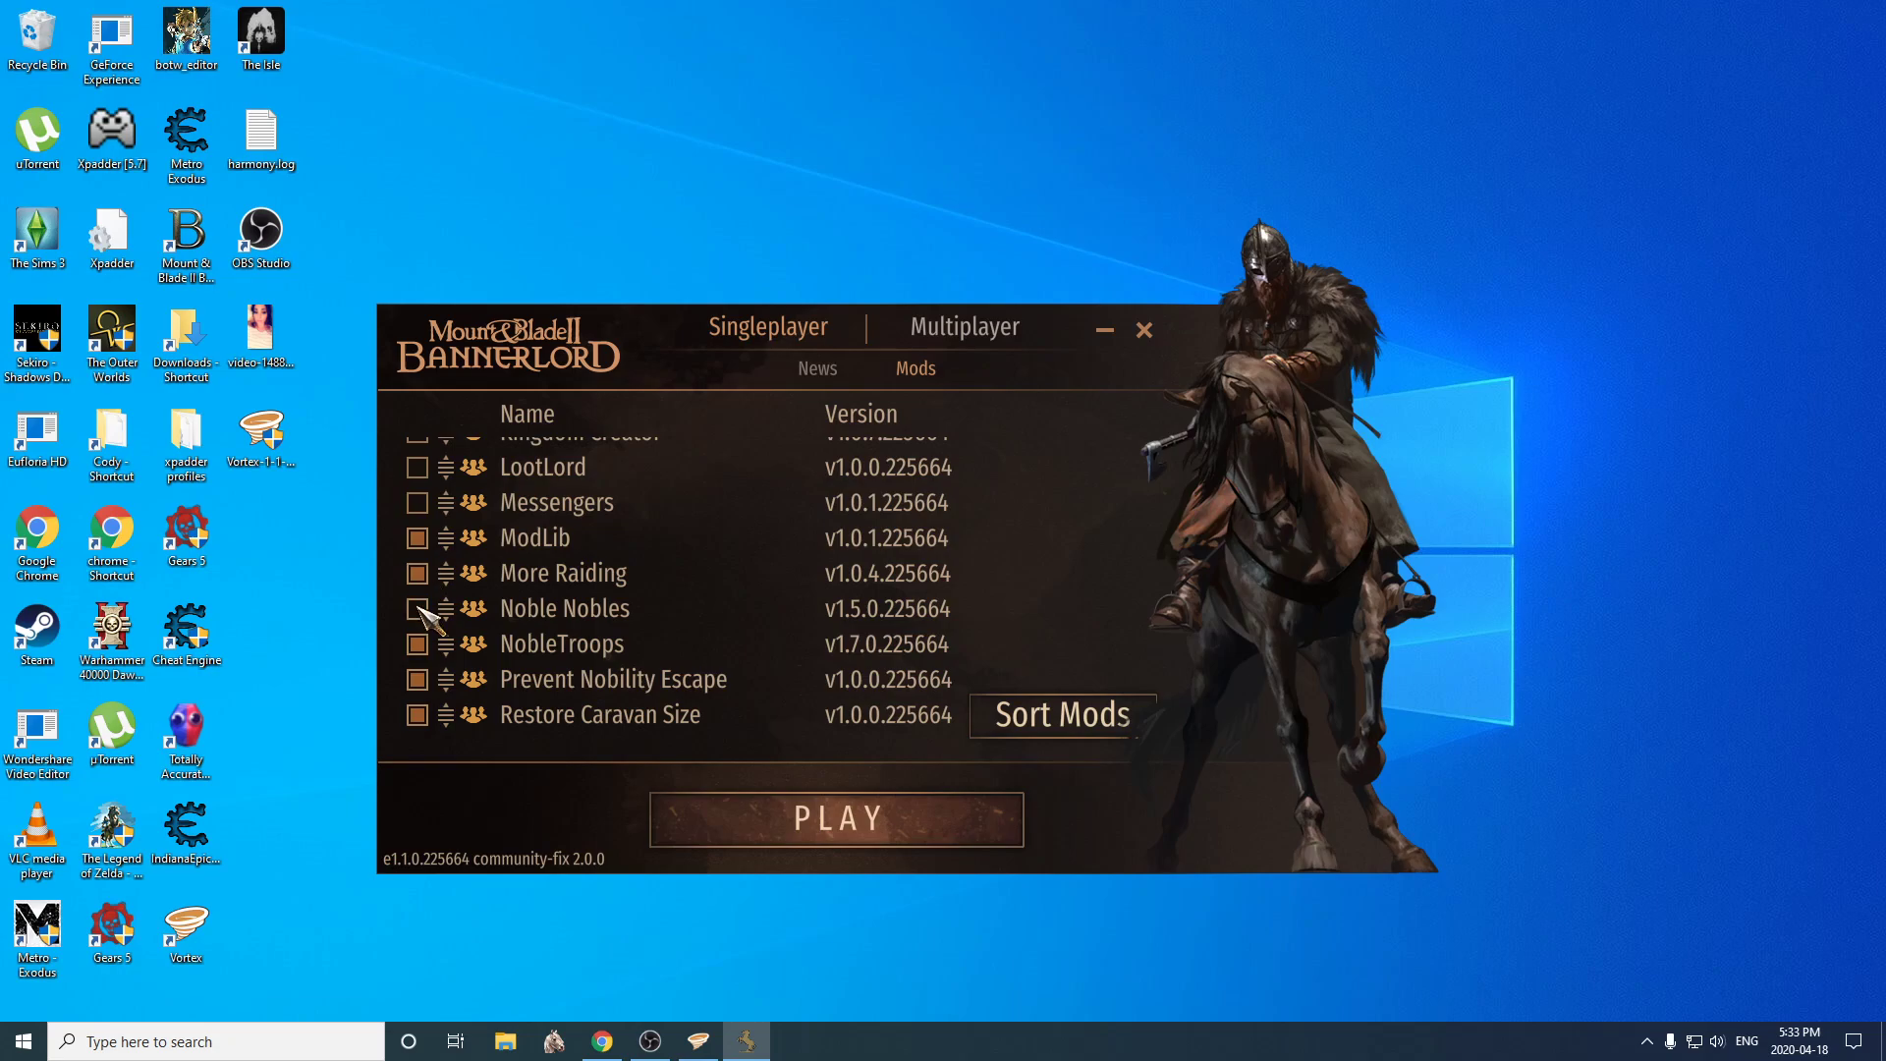
scroll(530, 589, up, 2)
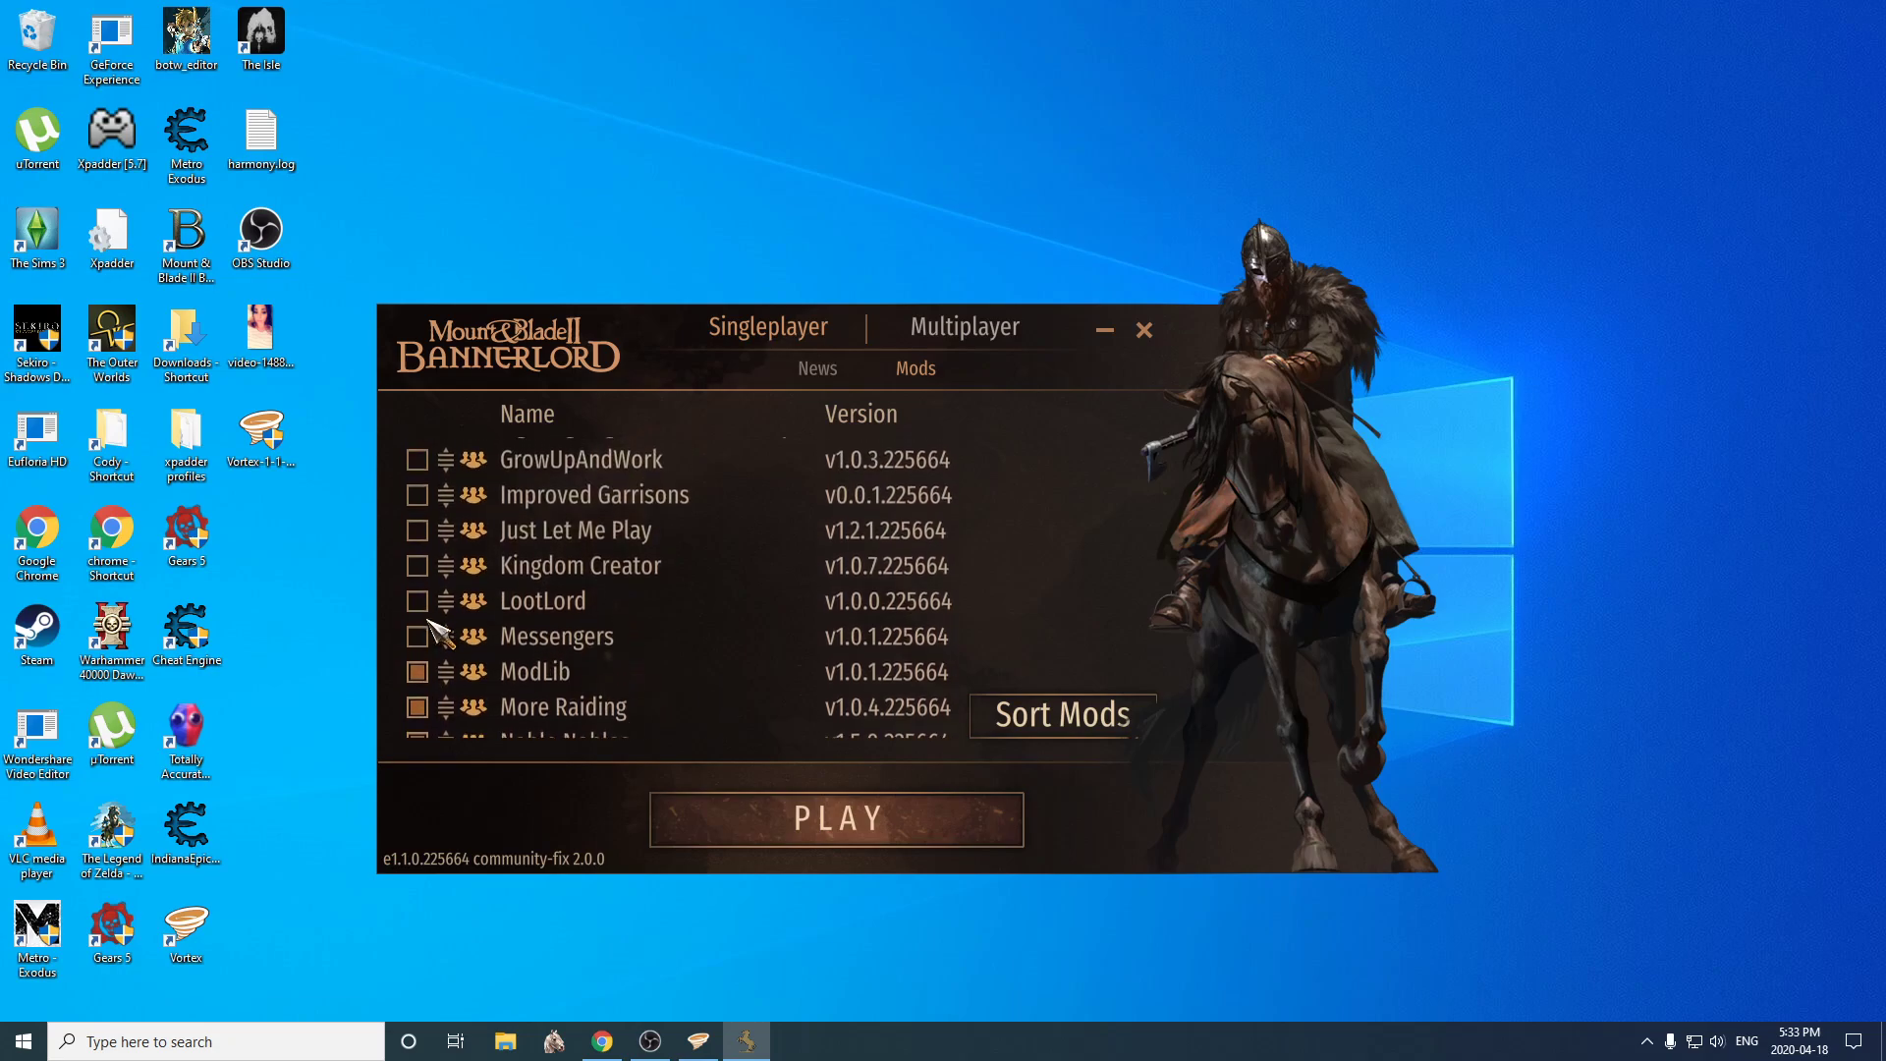
click(416, 644)
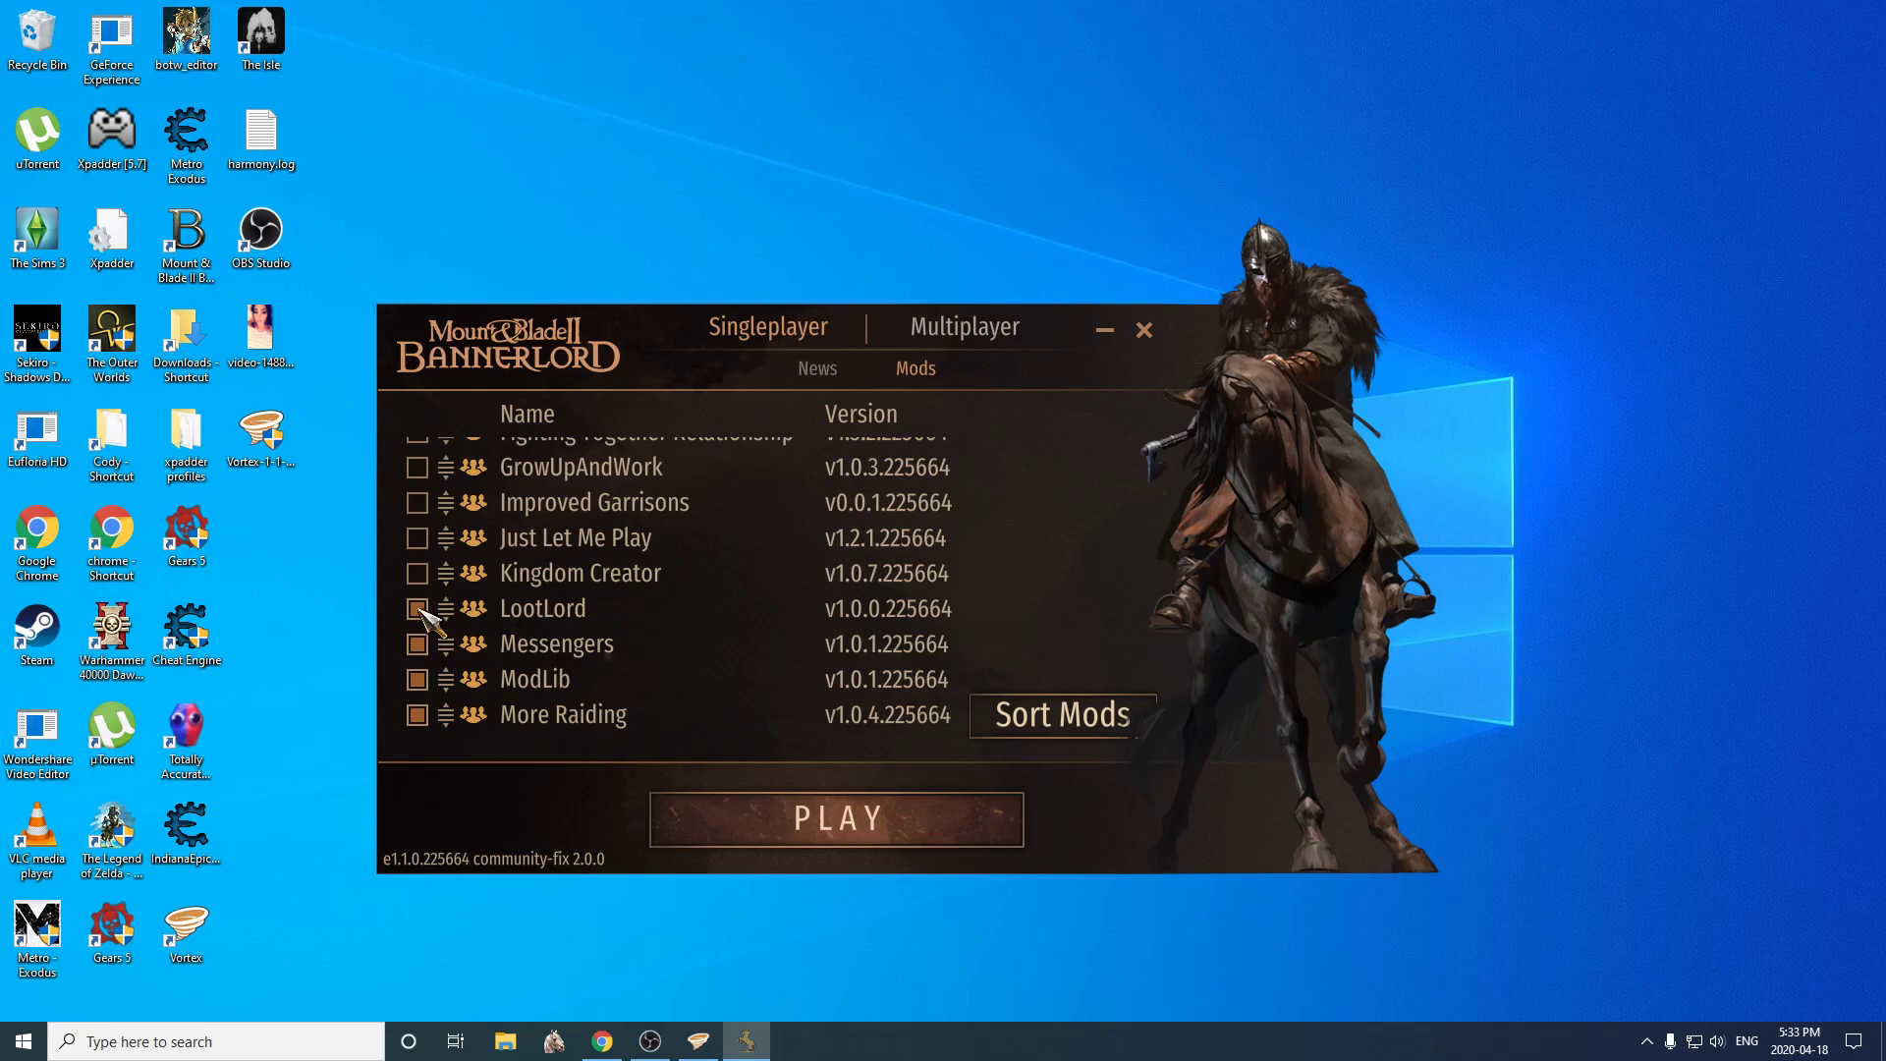
scroll(496, 596, up, 2)
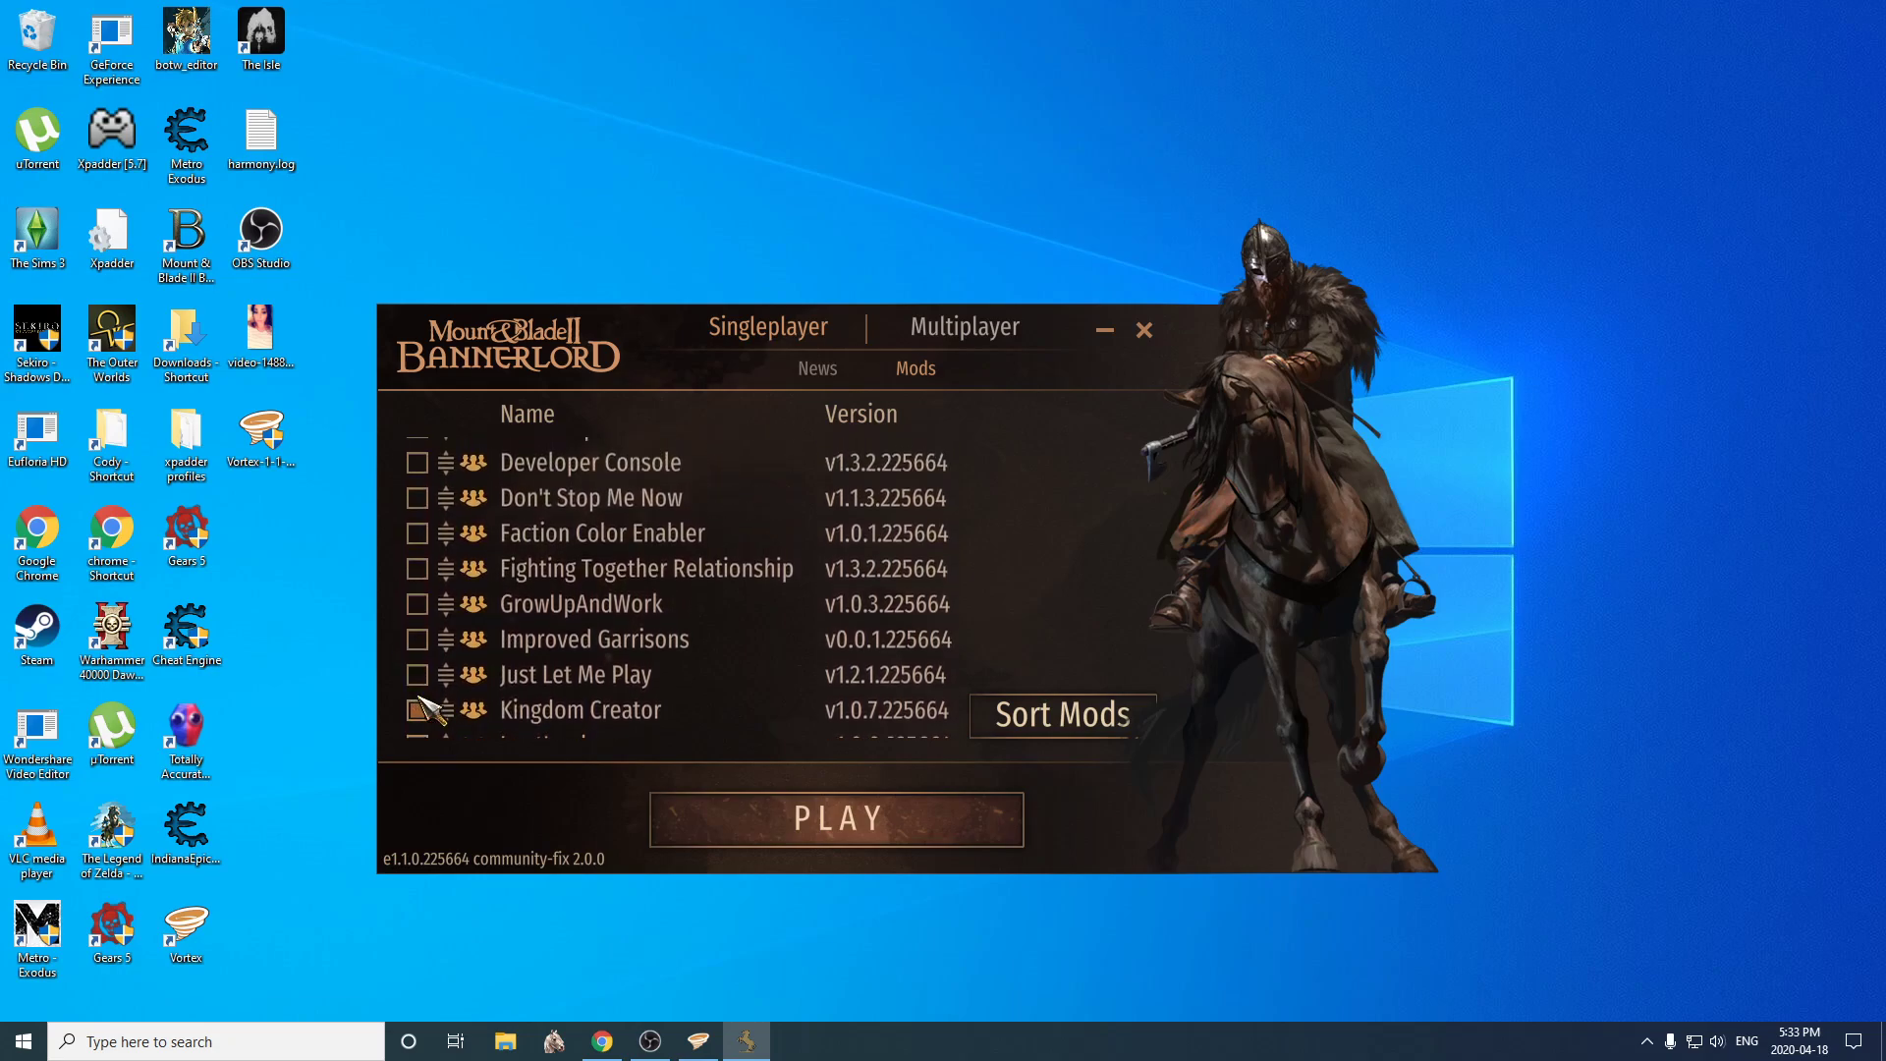
click(416, 678)
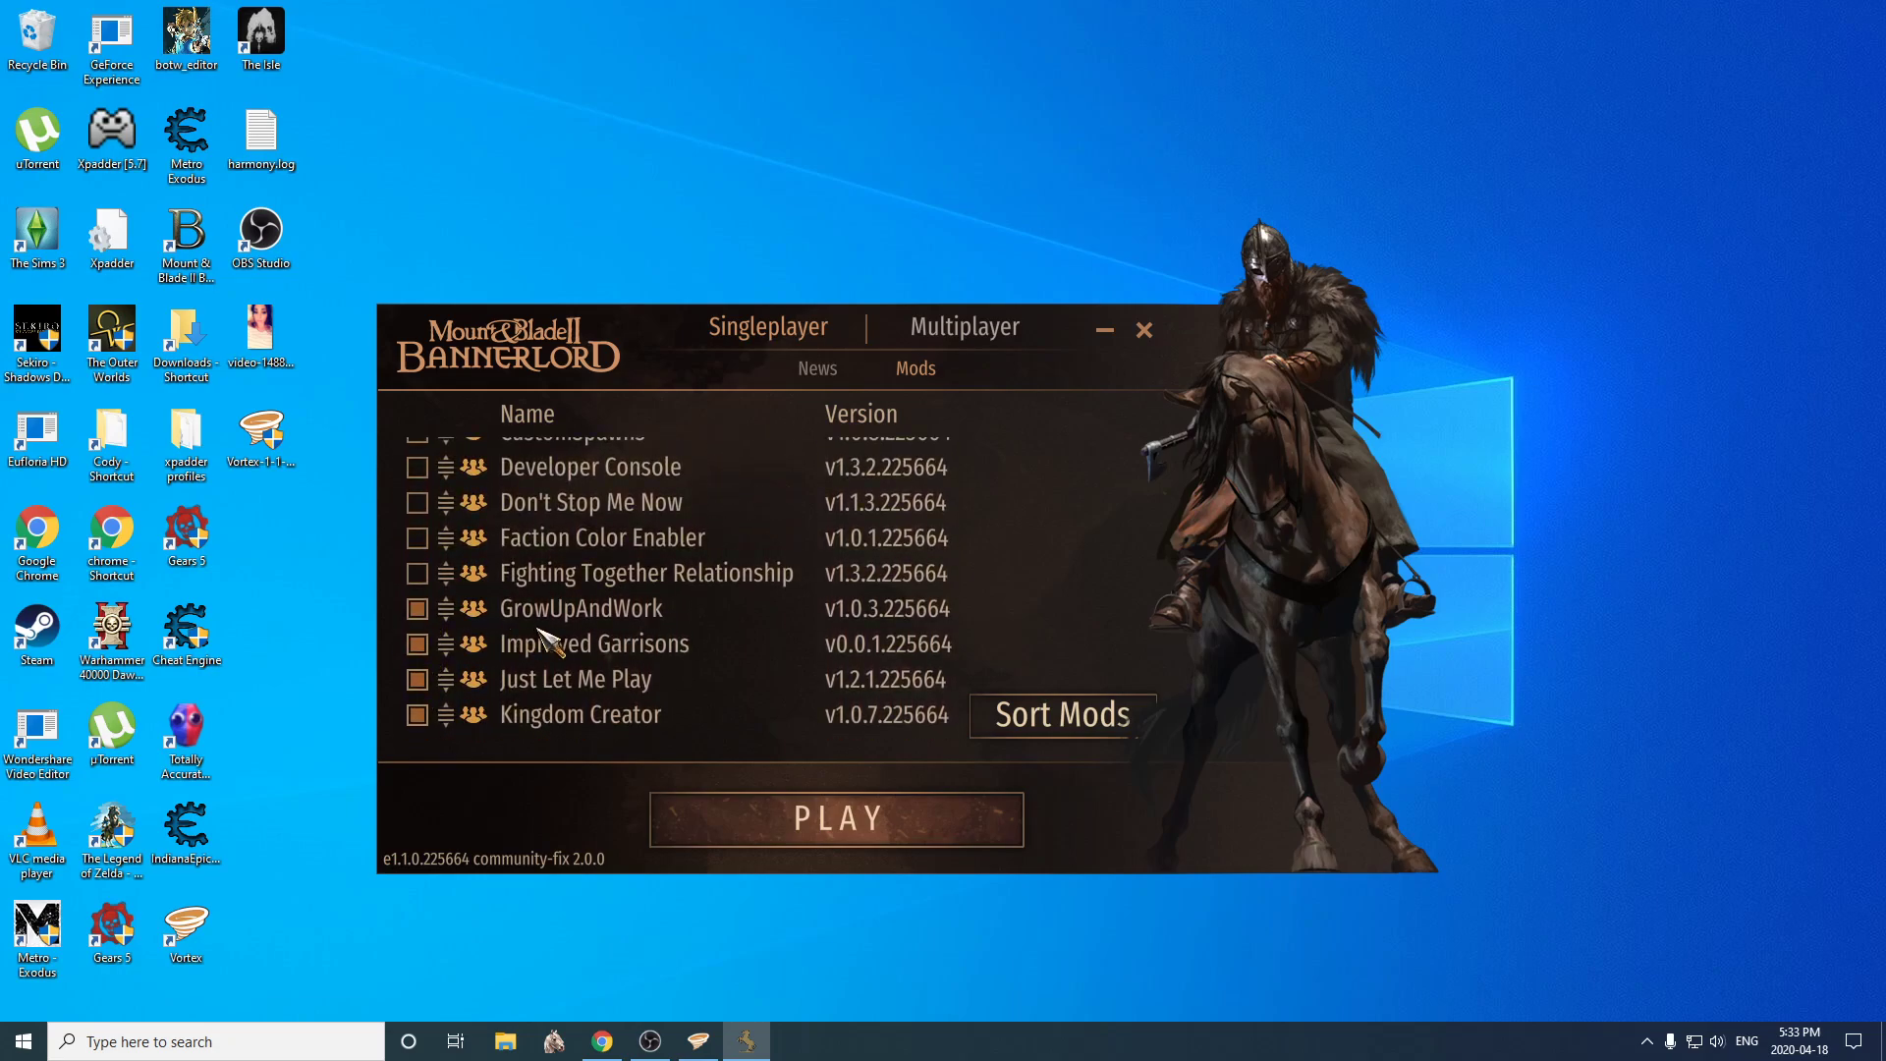
- Re-enable the mods from Fighting Together Relationship up to Daughters of the North, leaving CustomSpawns disabled
scroll(546, 639, up, 1)
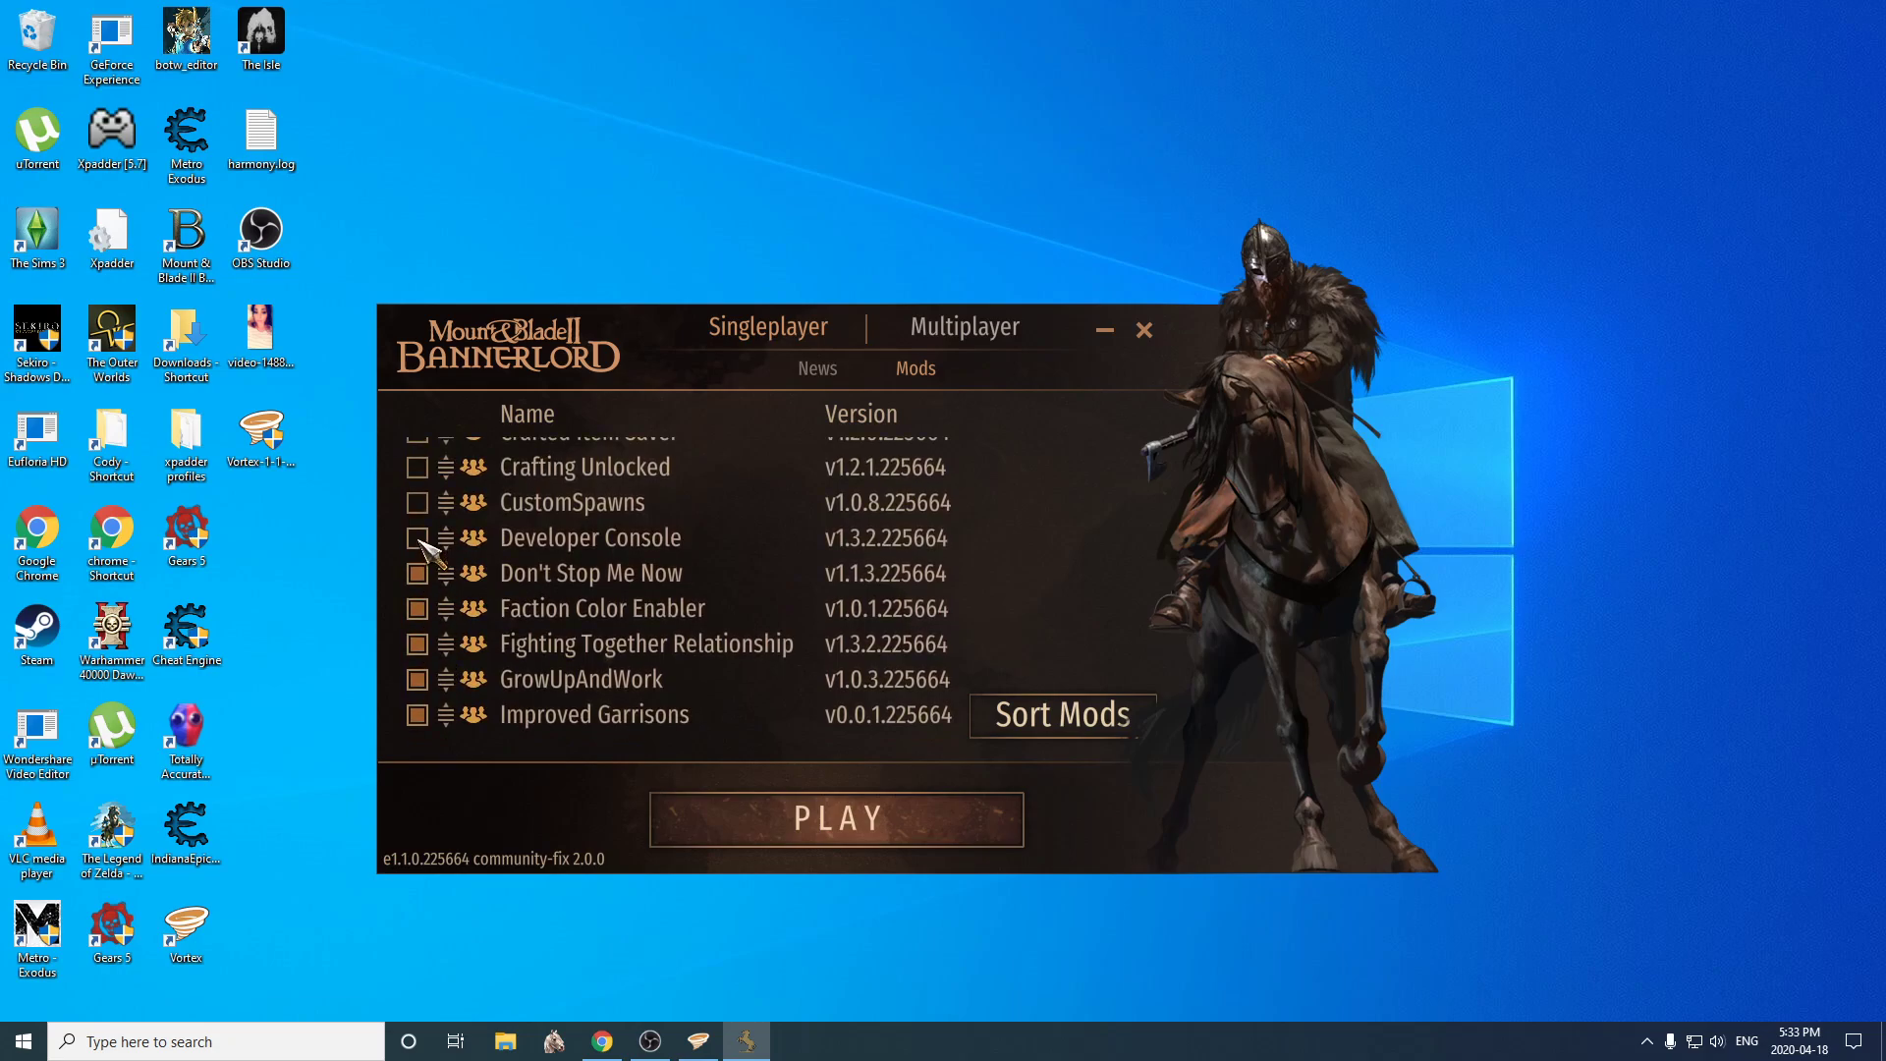
scroll(530, 573, up, 2)
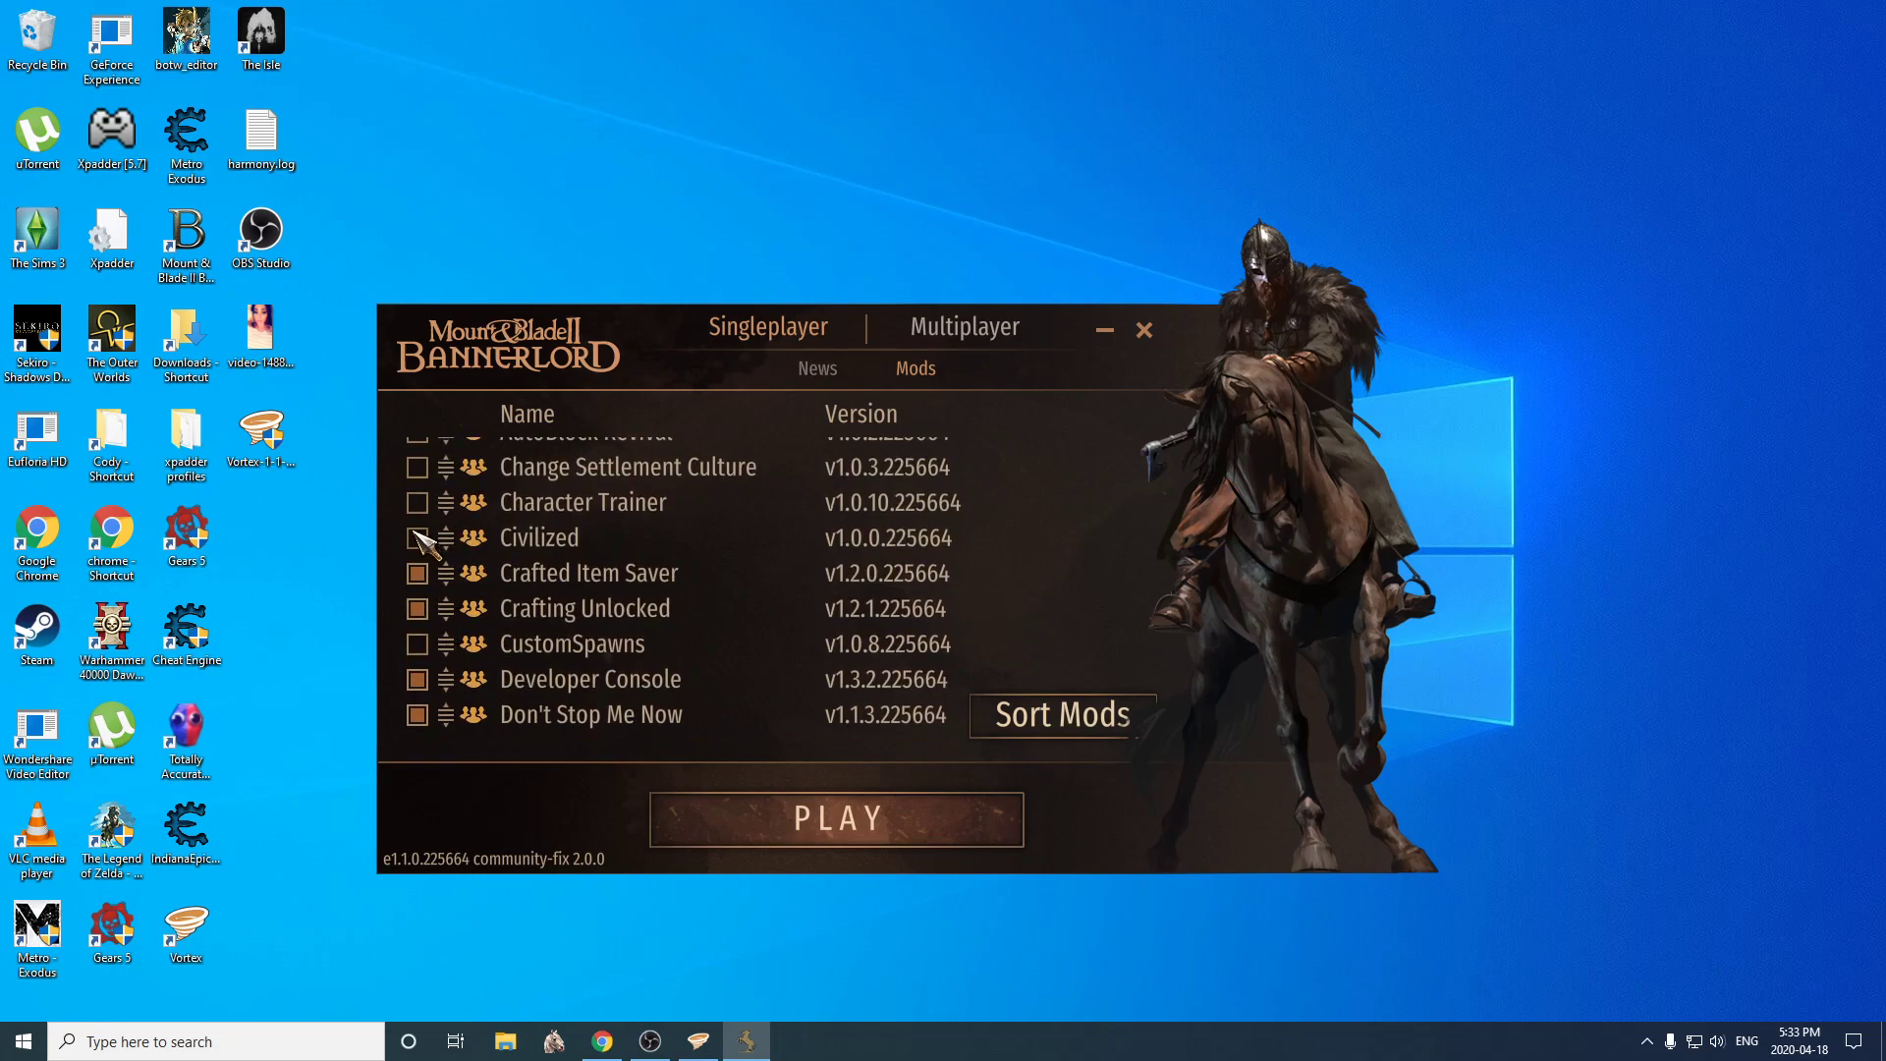
click(416, 467)
scroll(420, 506, up, 2)
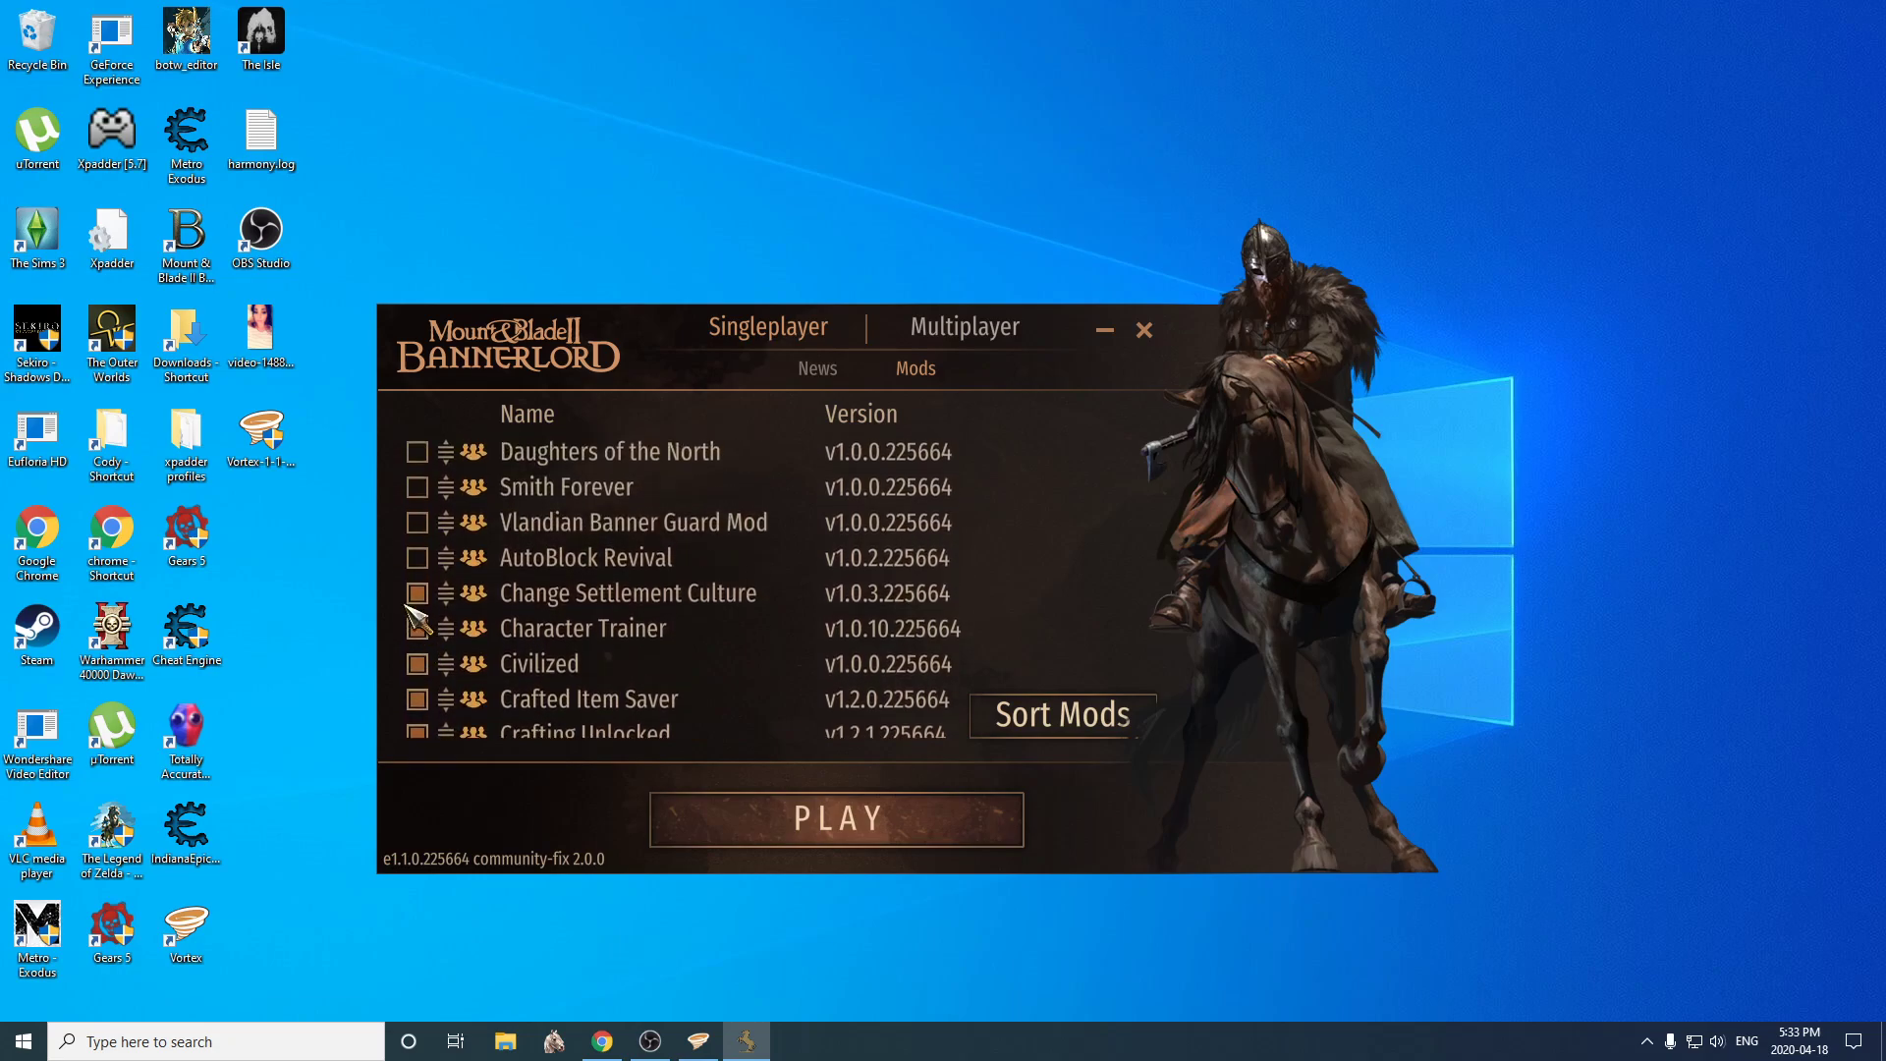
click(416, 538)
click(417, 573)
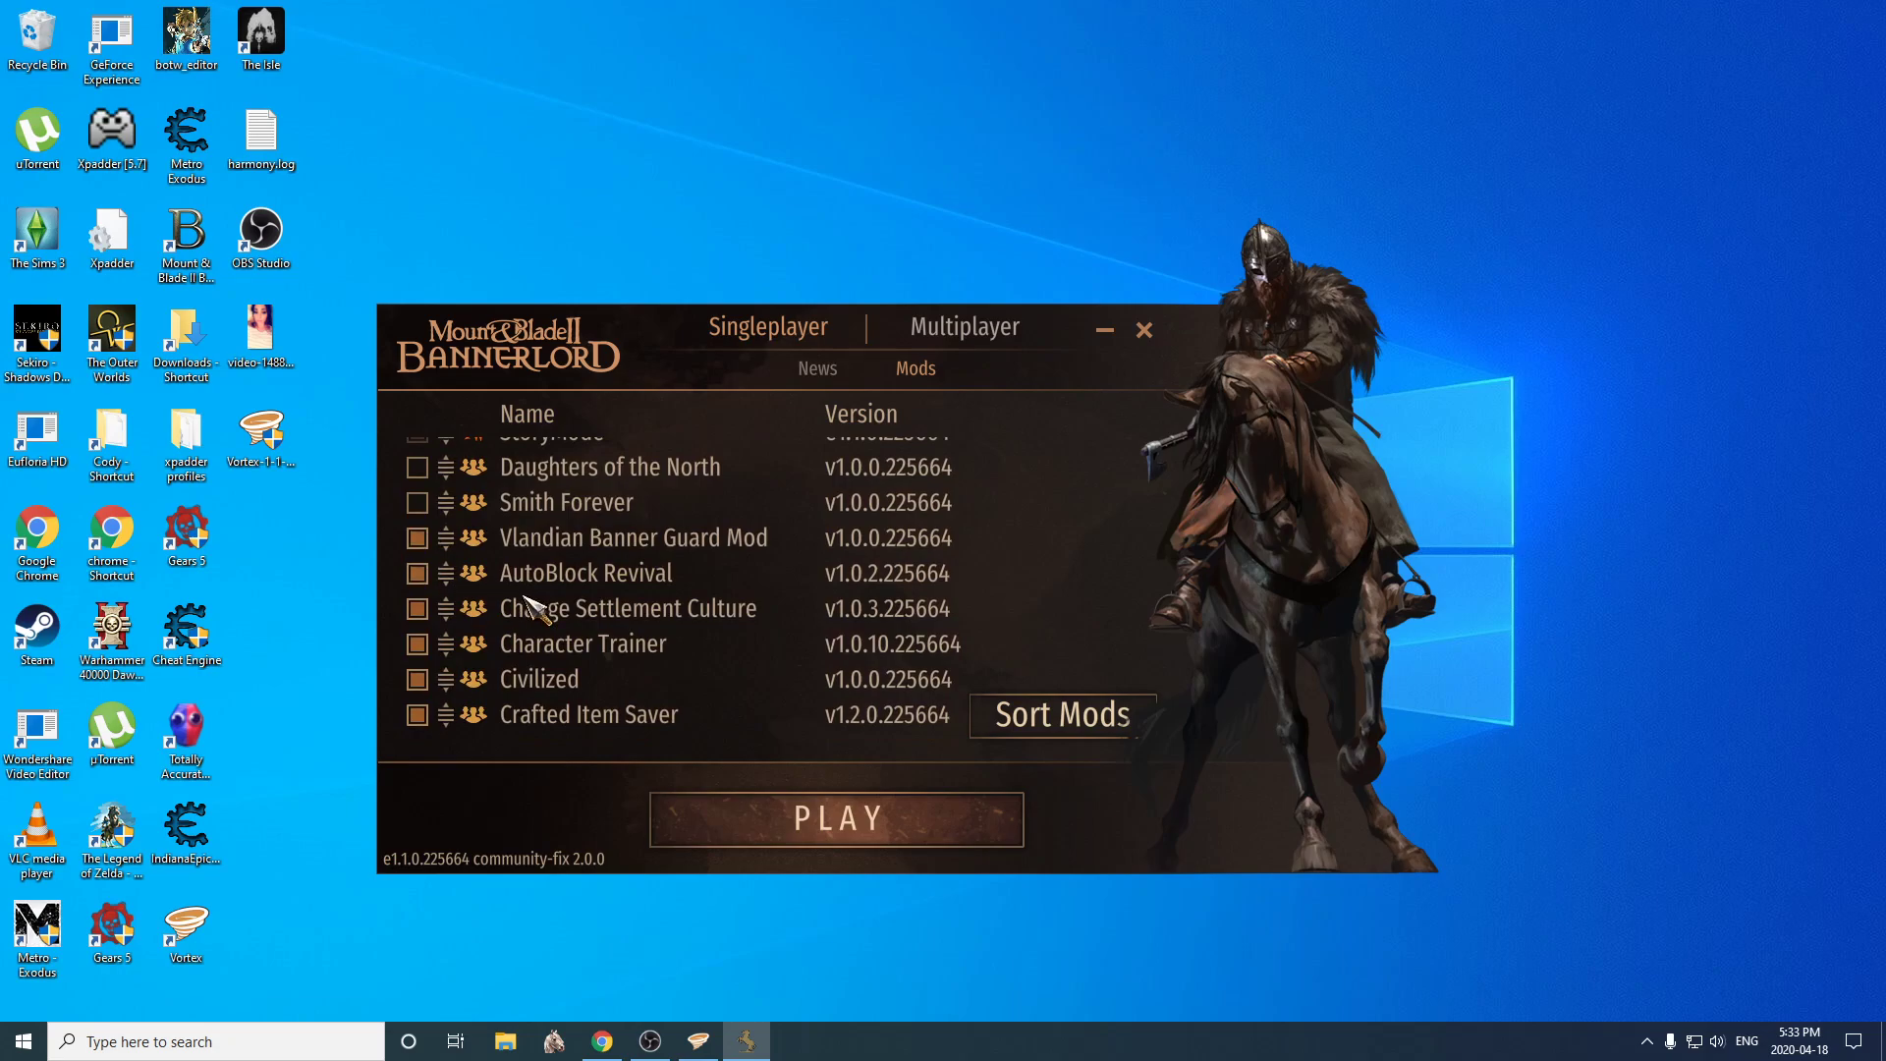
scroll(531, 604, up, 1)
click(416, 571)
click(417, 535)
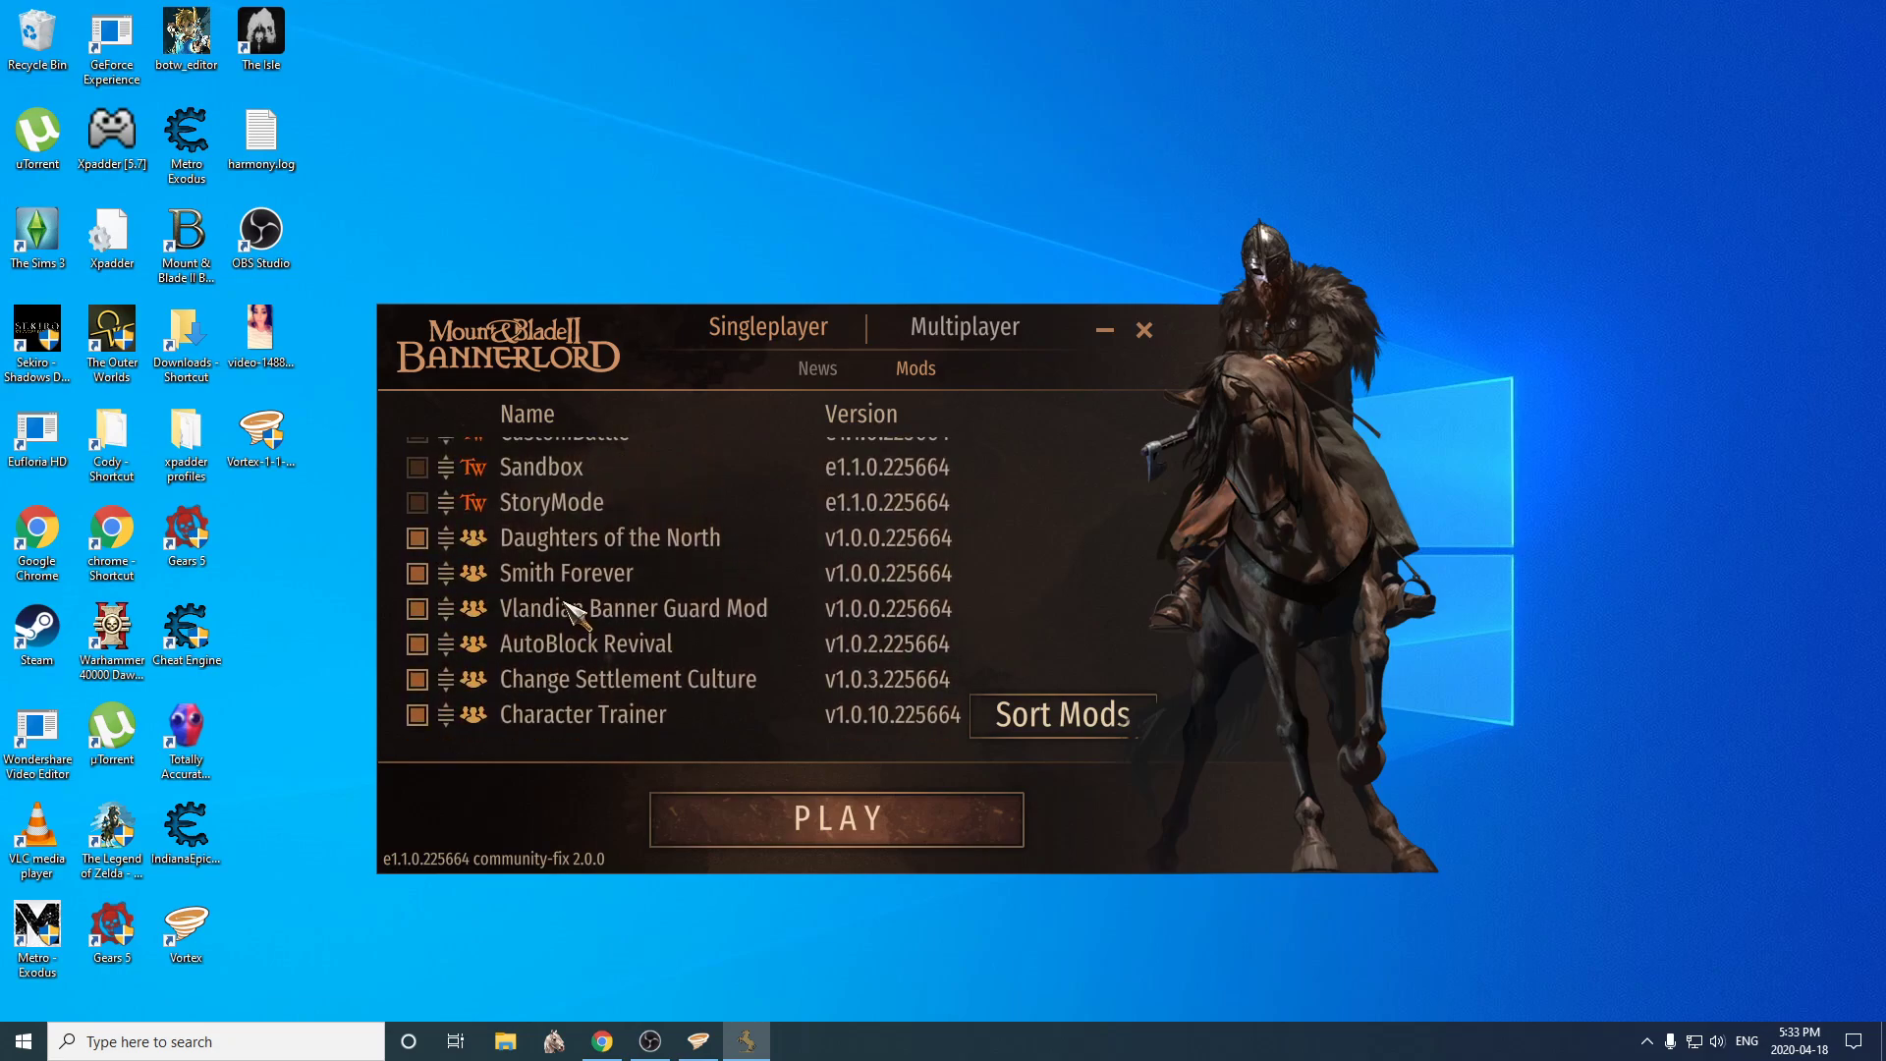
- Launch the modded game without safe mode and load the save_auto campaign
scroll(547, 622, down, 3)
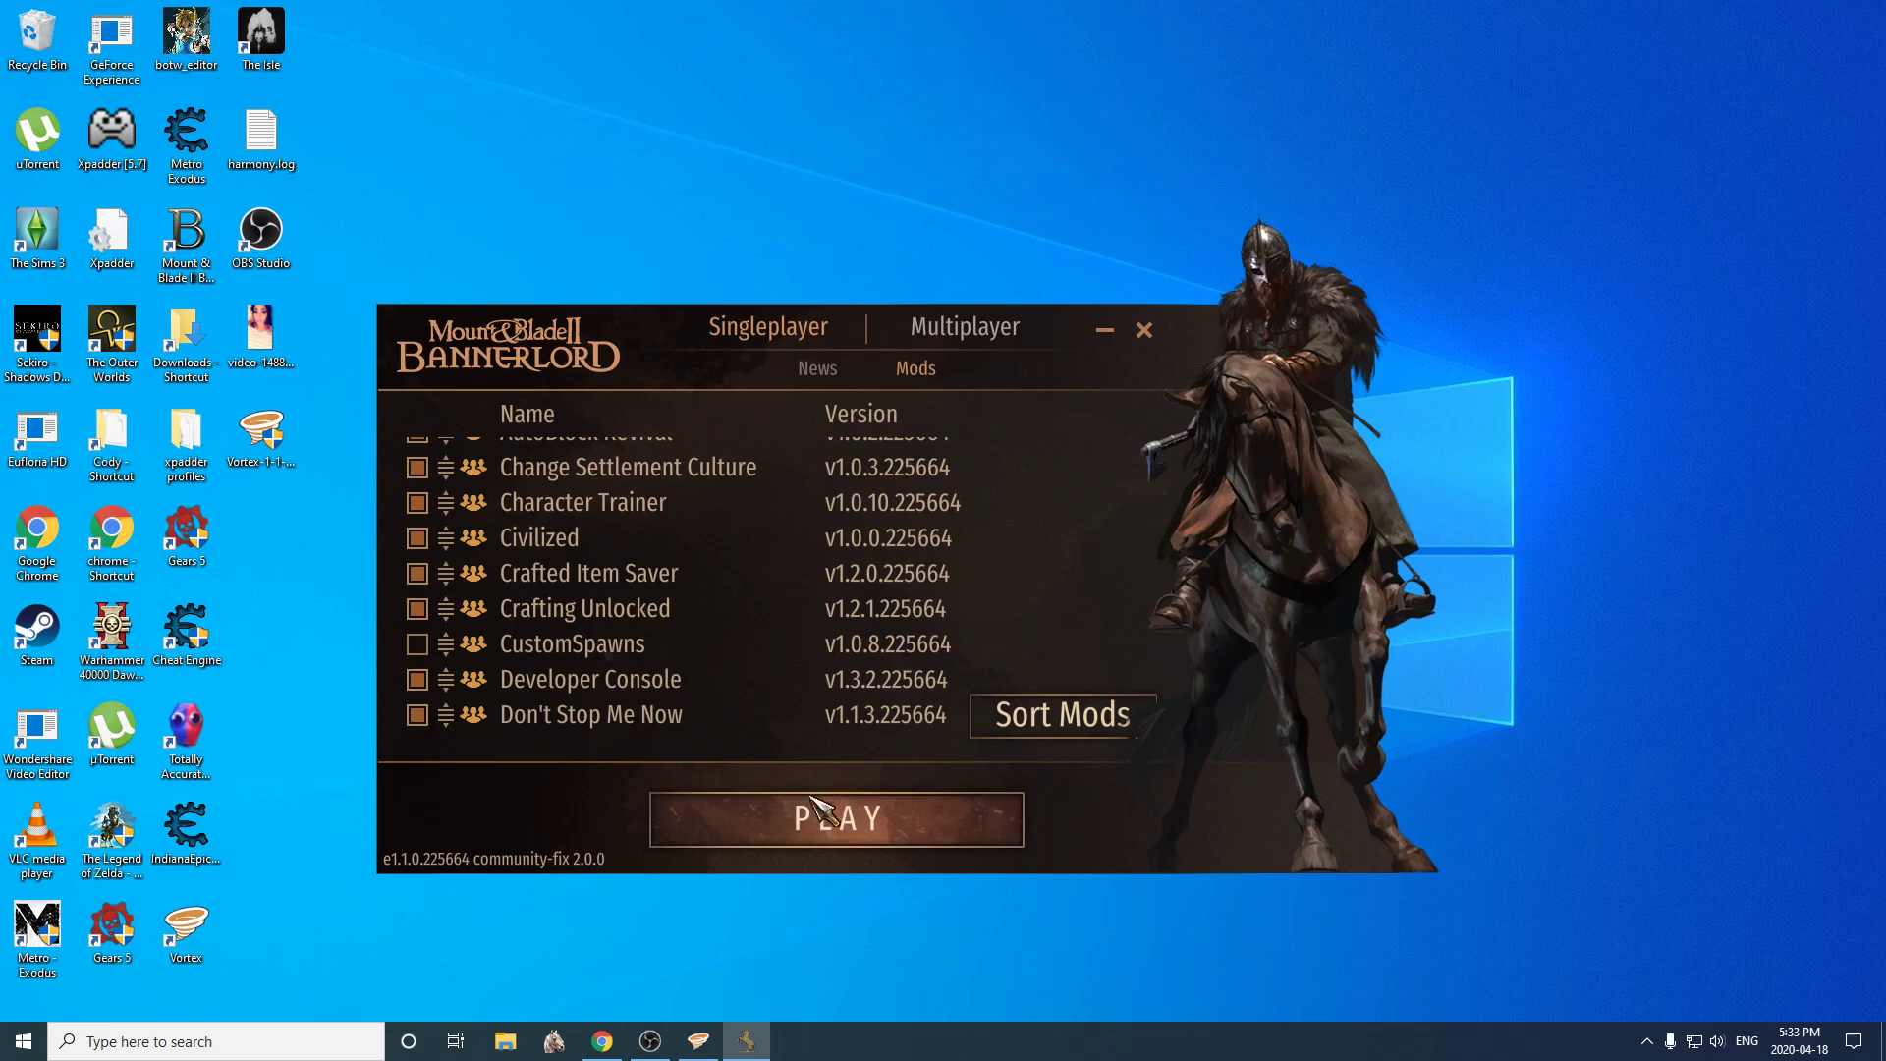
click(765, 827)
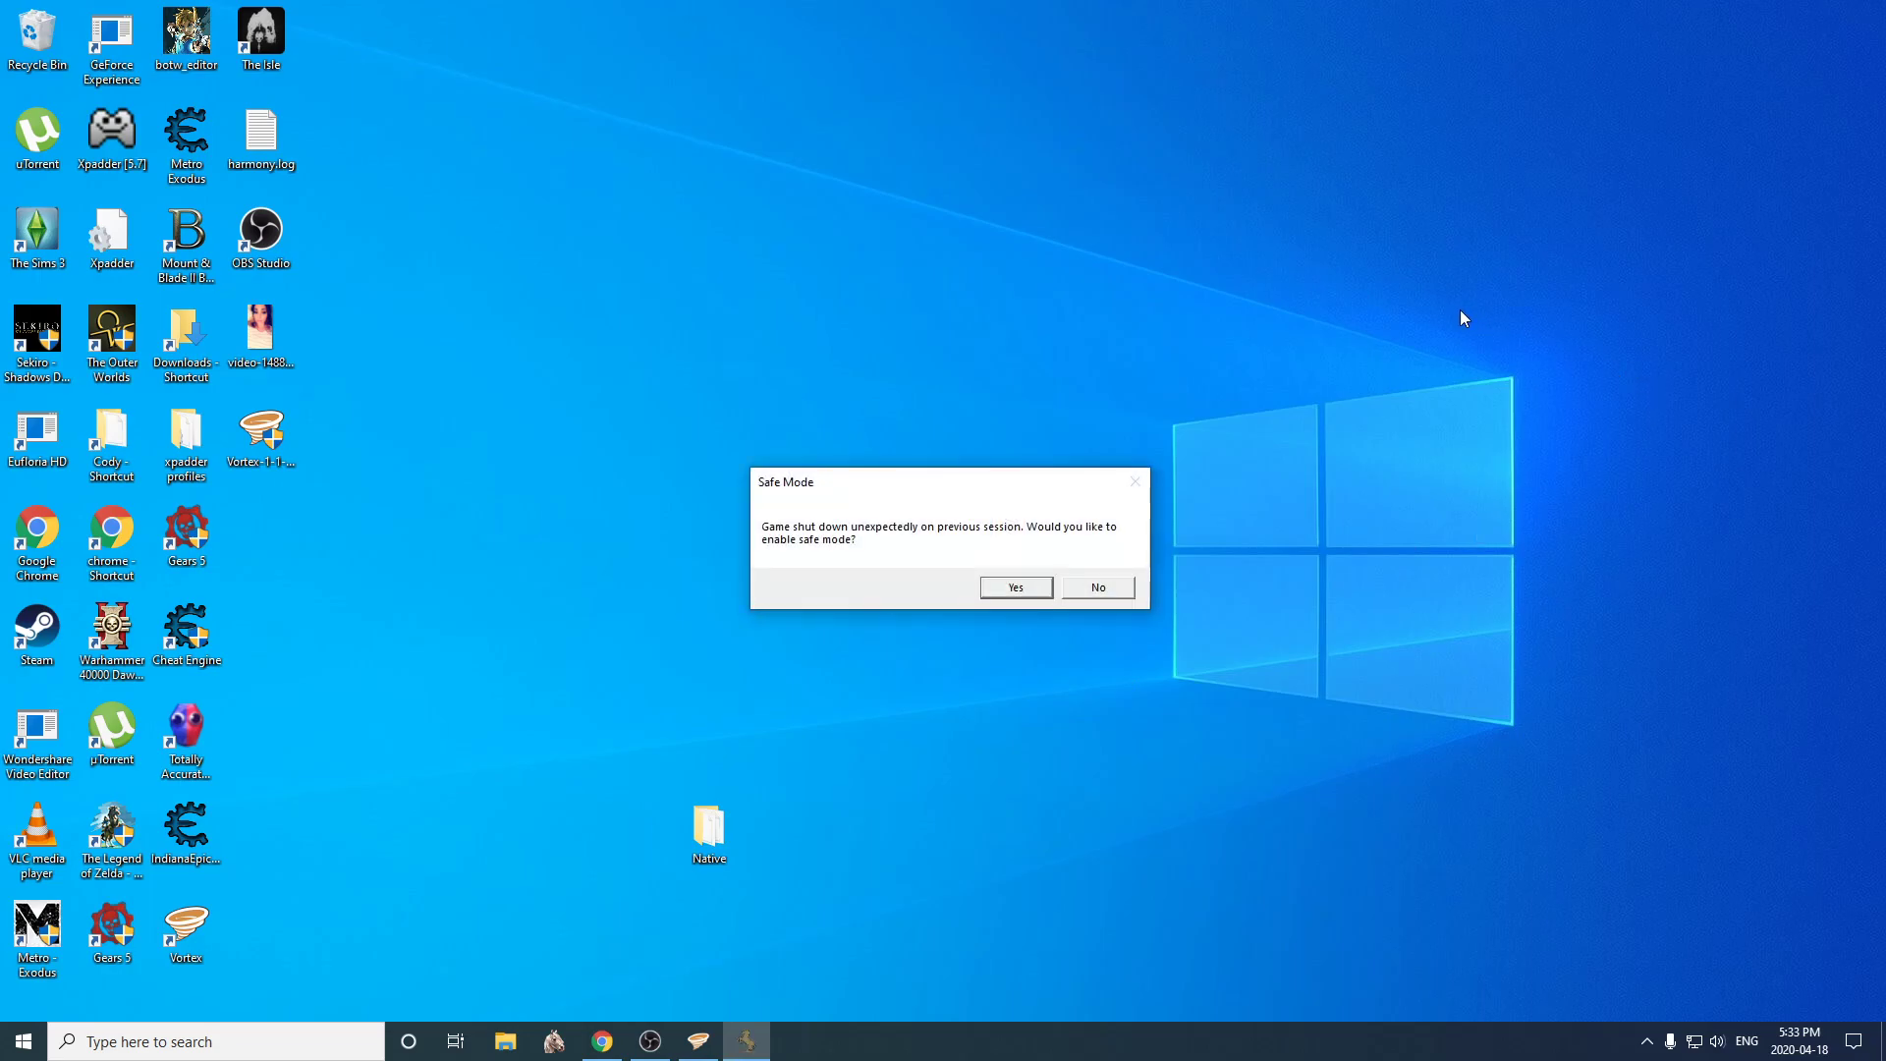
click(1096, 589)
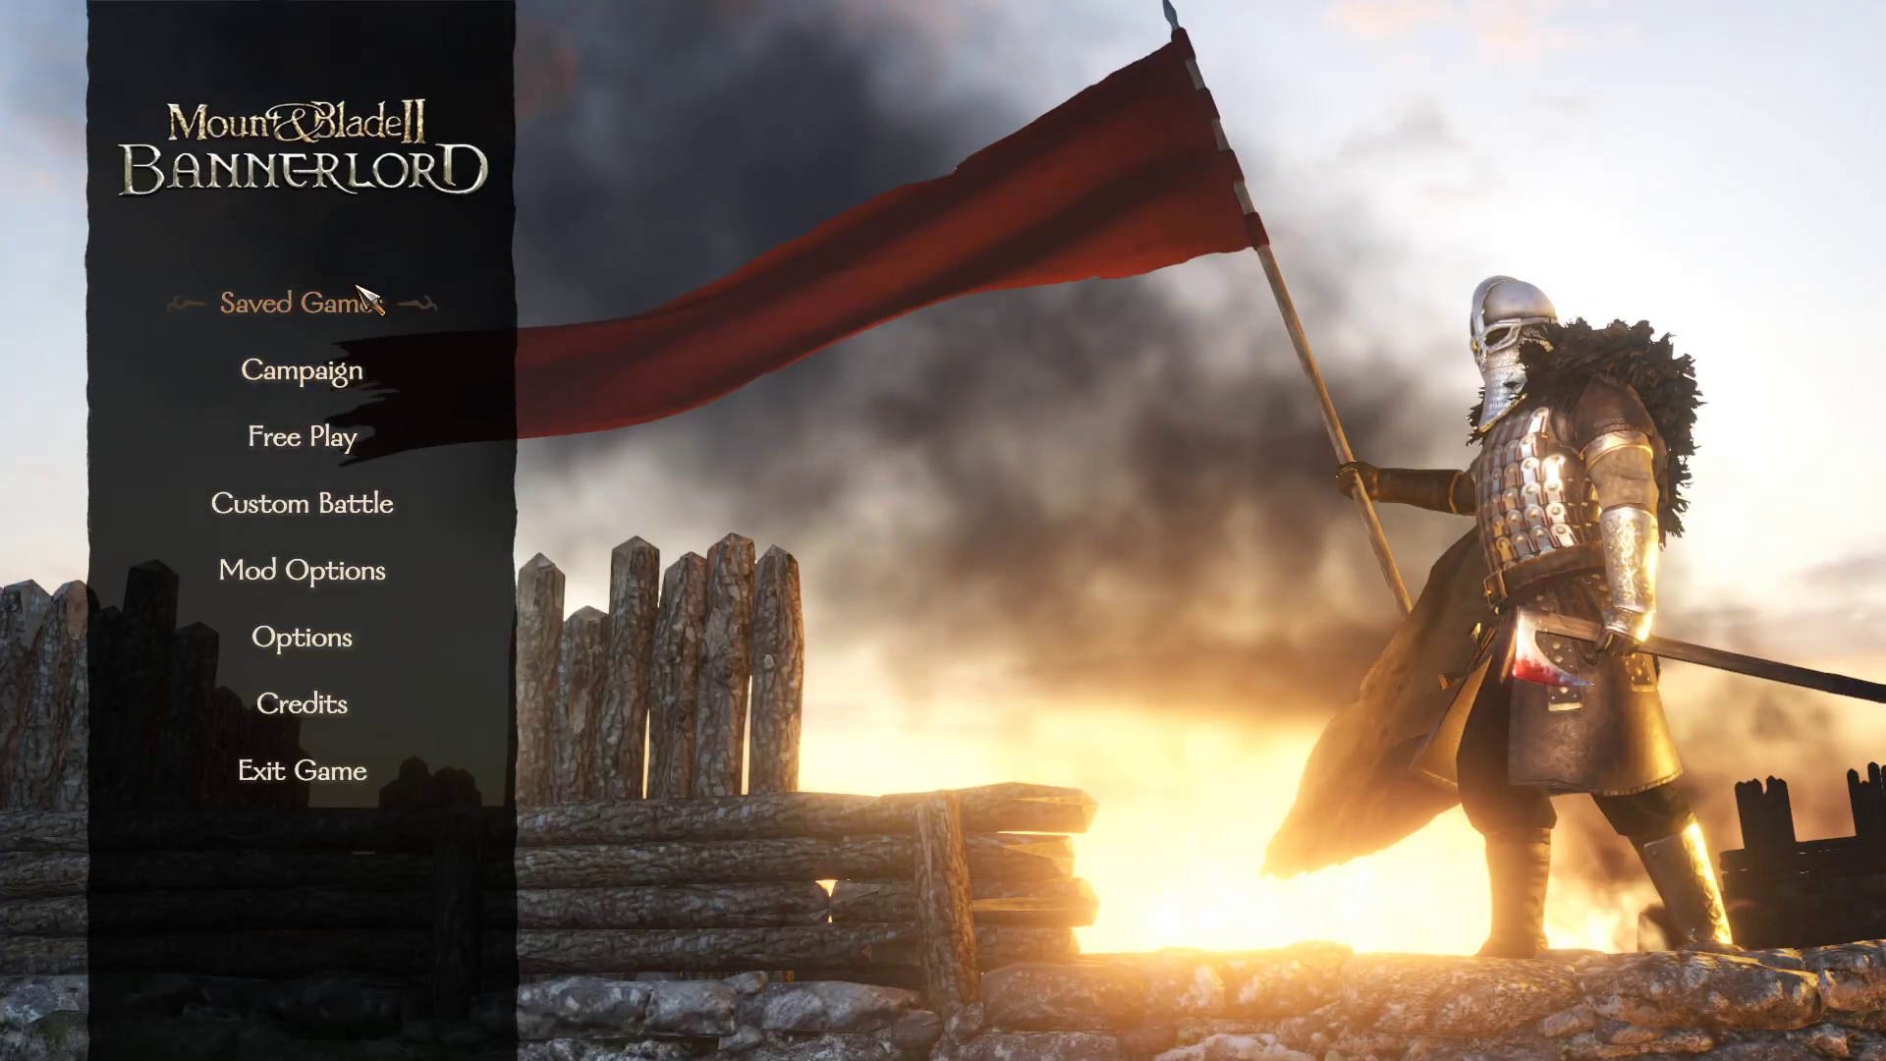
click(393, 300)
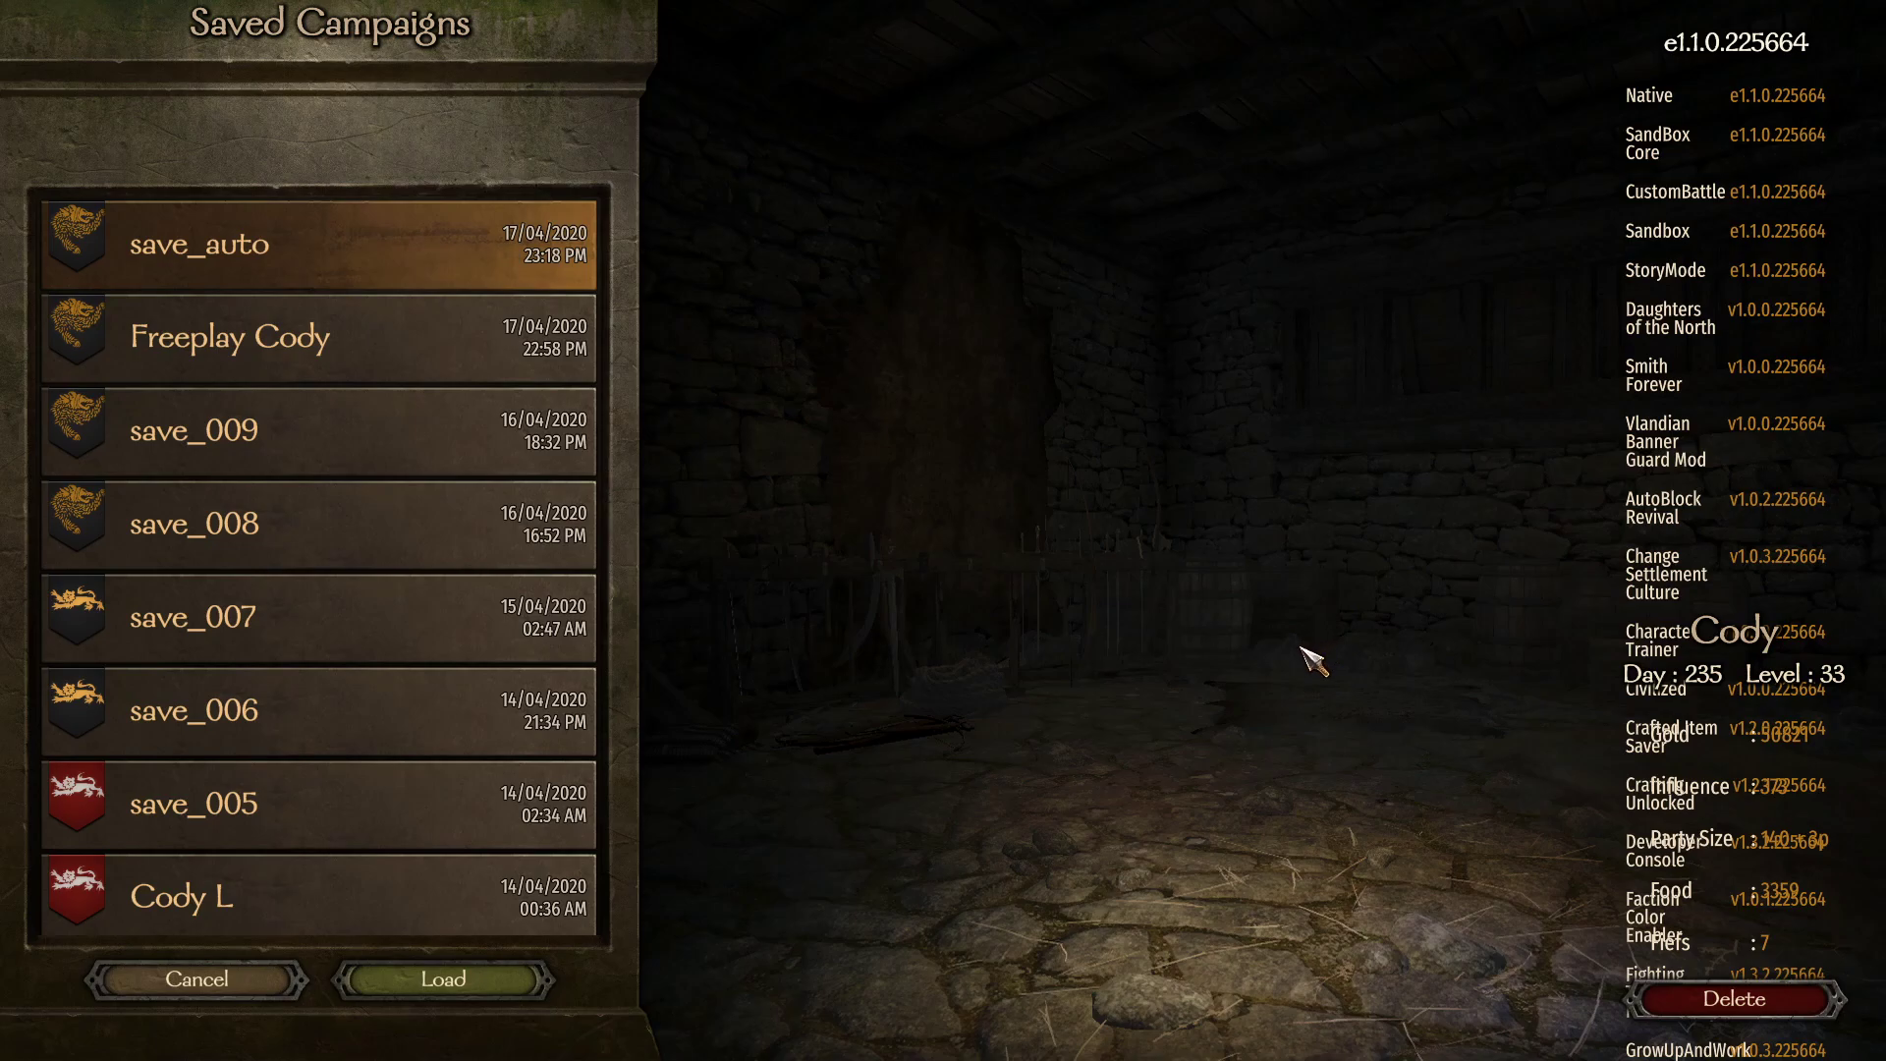
key(Return)
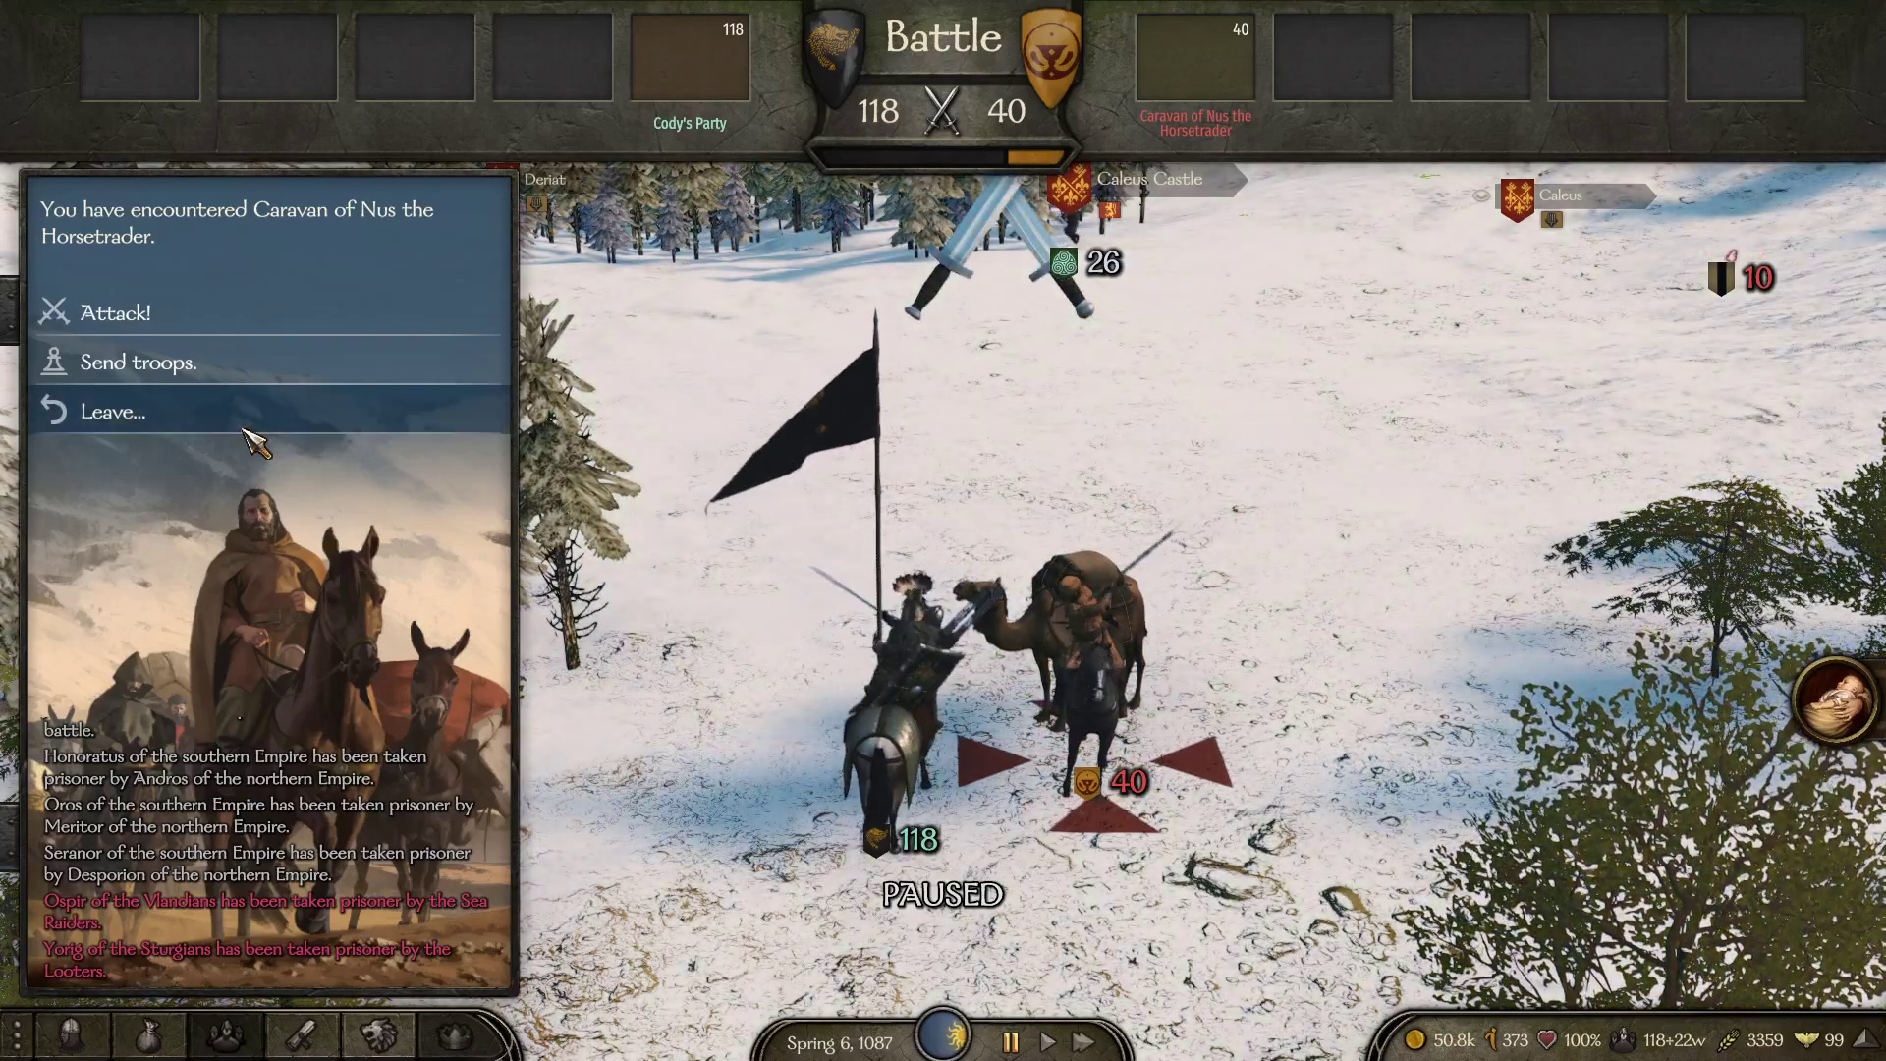
- Set the game's music volume to 0.00 in the audio options and apply the change
key(Escape)
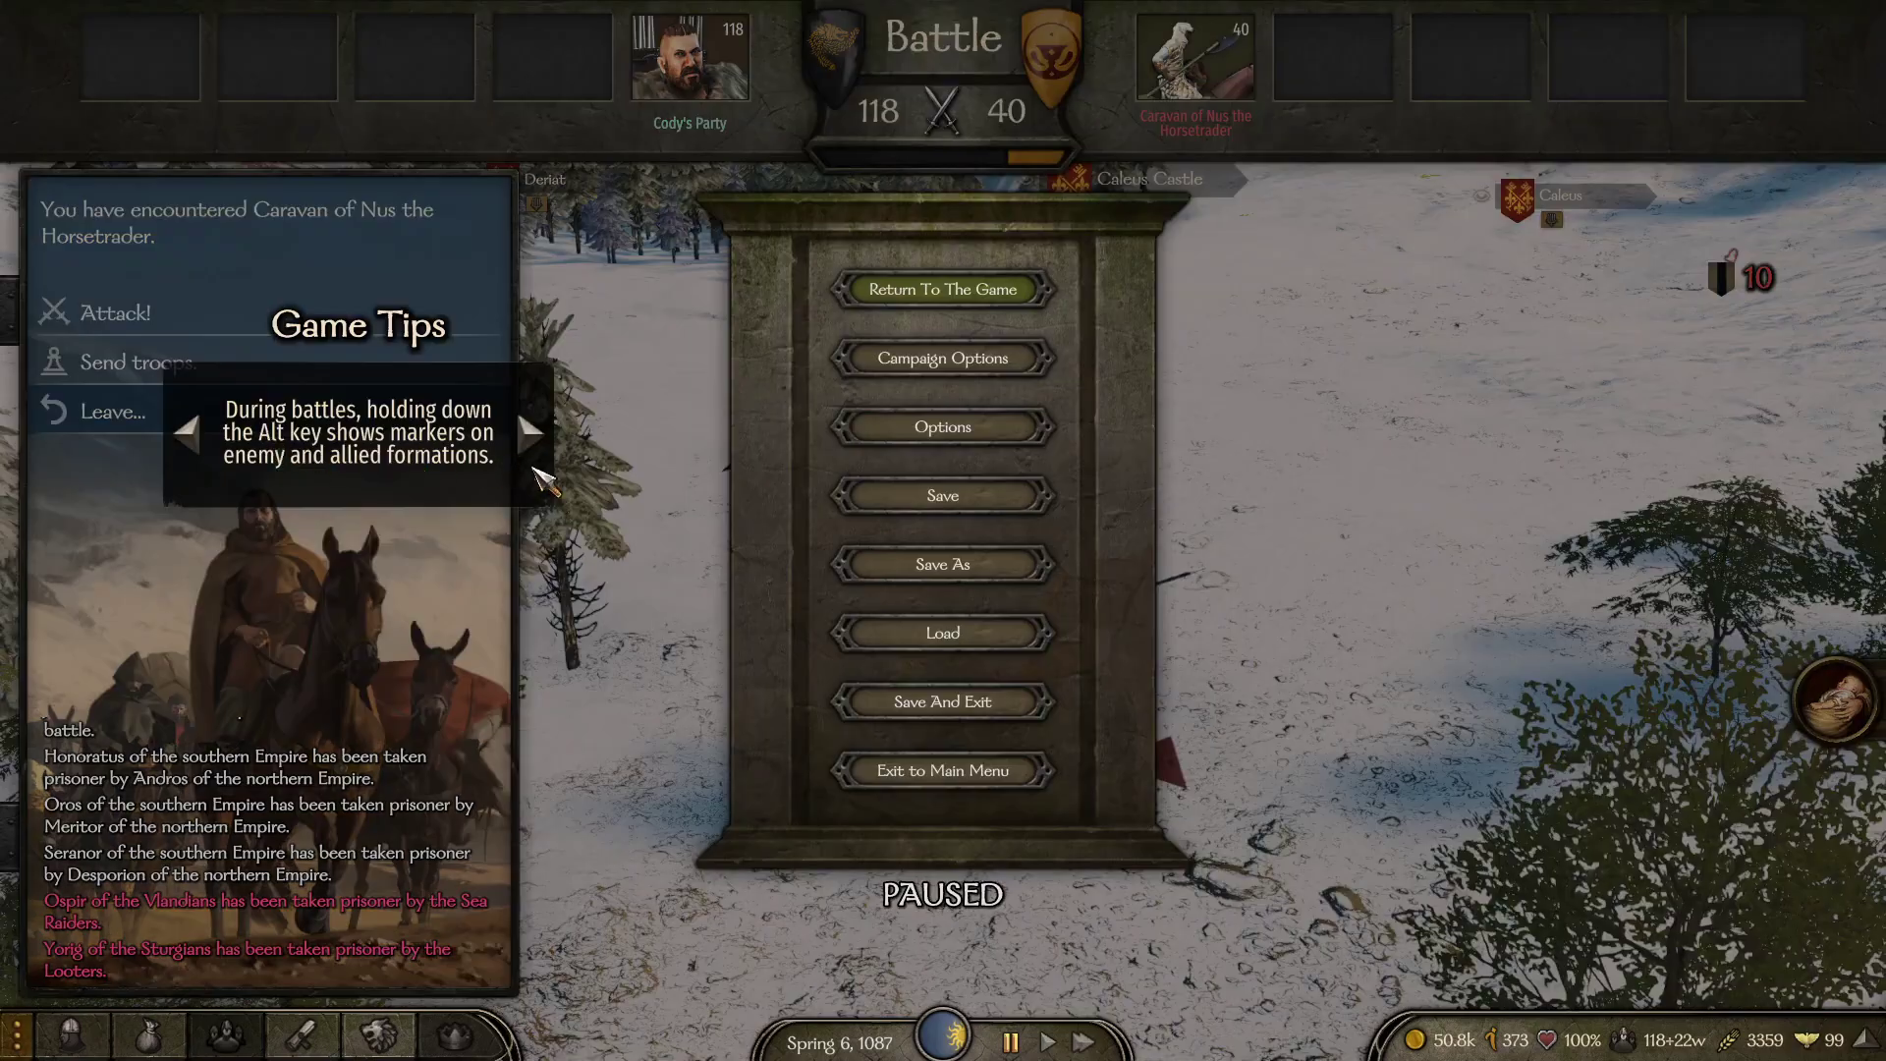
click(945, 428)
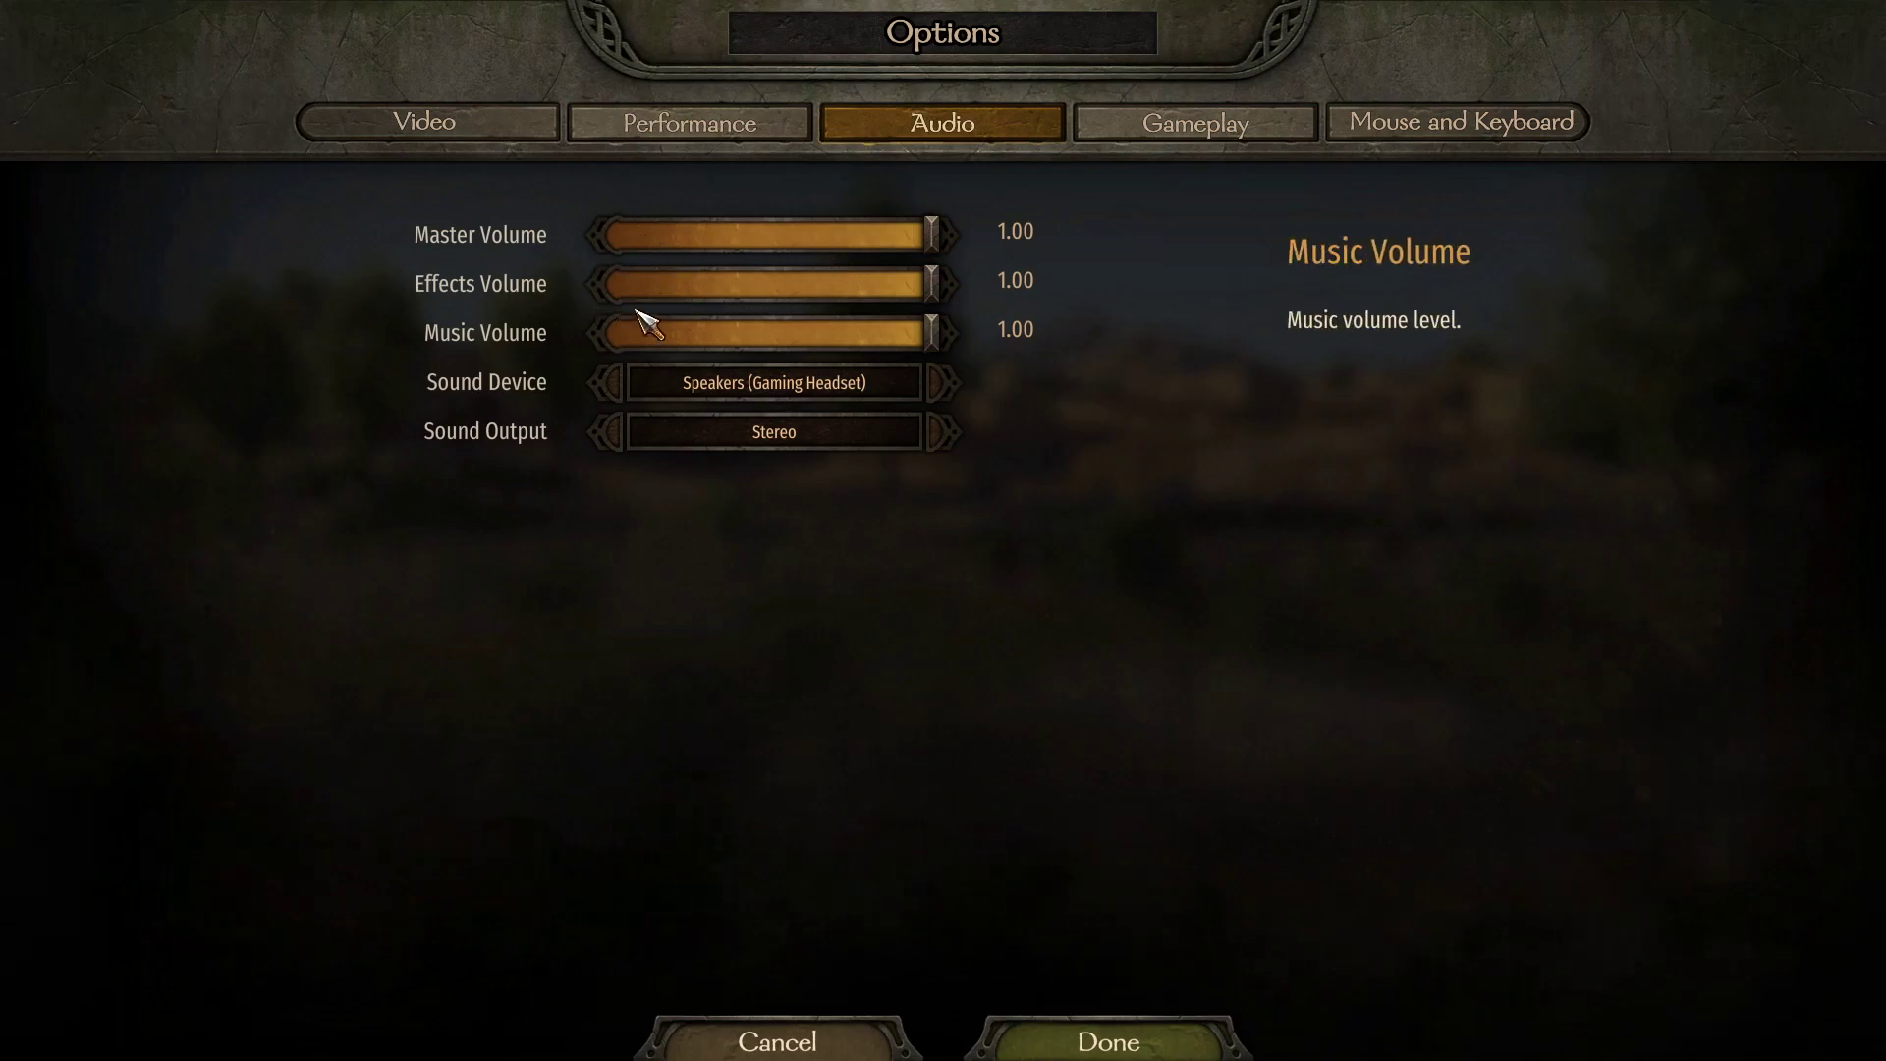
drag(641, 330, 611, 373)
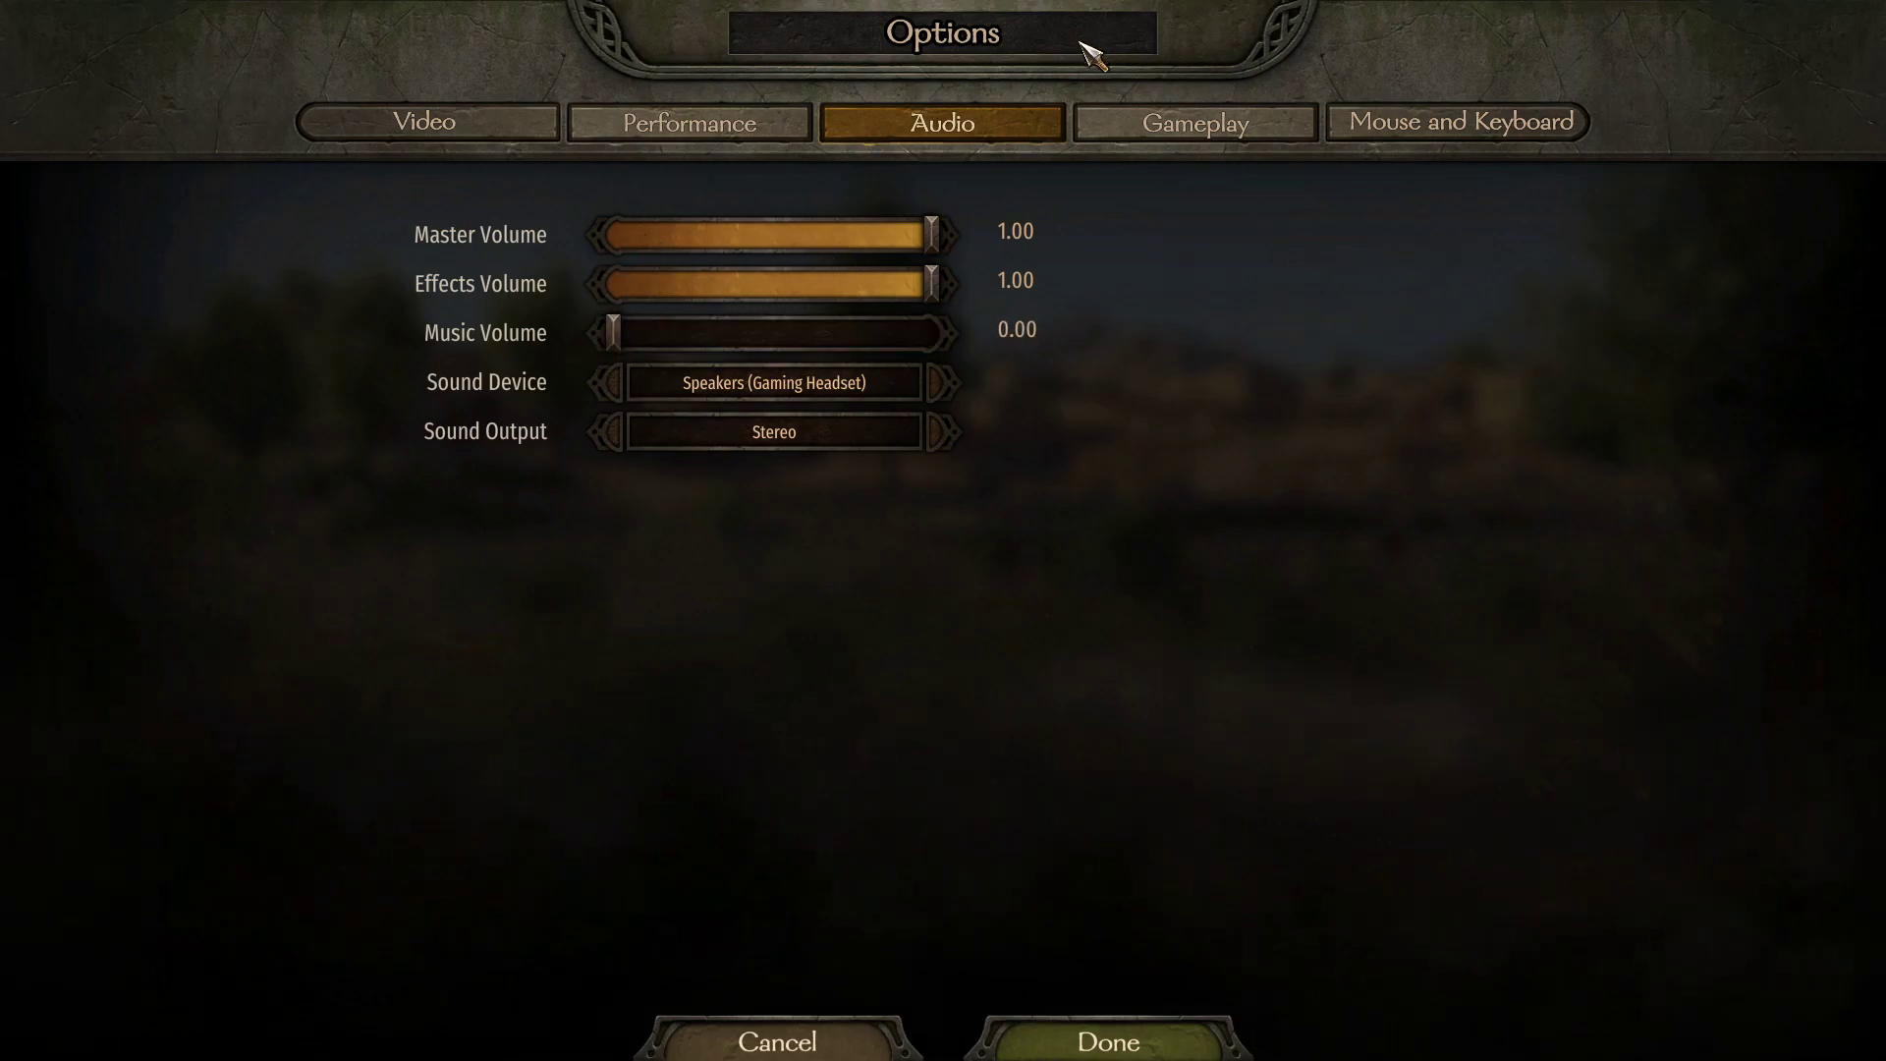
click(1085, 1039)
- Leave the caravan encounter, then demand that the caravan guard hand over the goods or die
scroll(884, 629, down, 5)
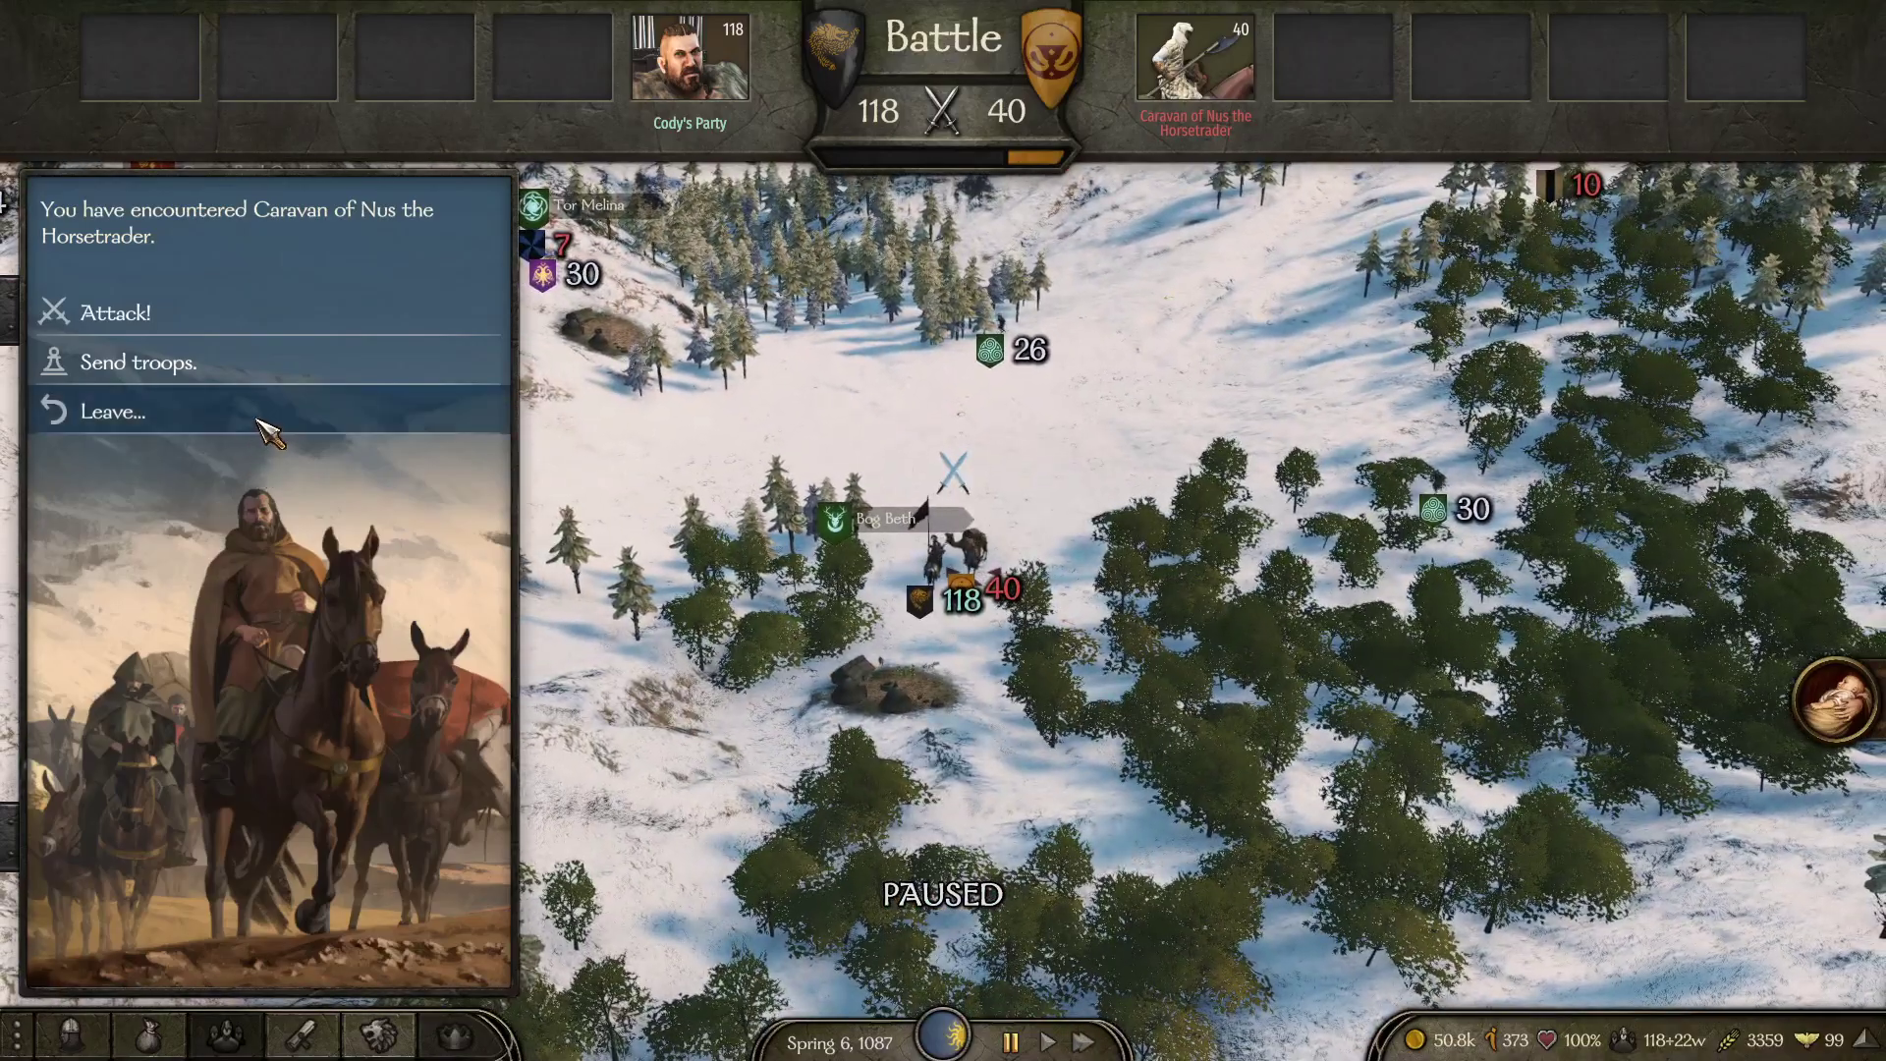
click(104, 413)
scroll(722, 520, up, 5)
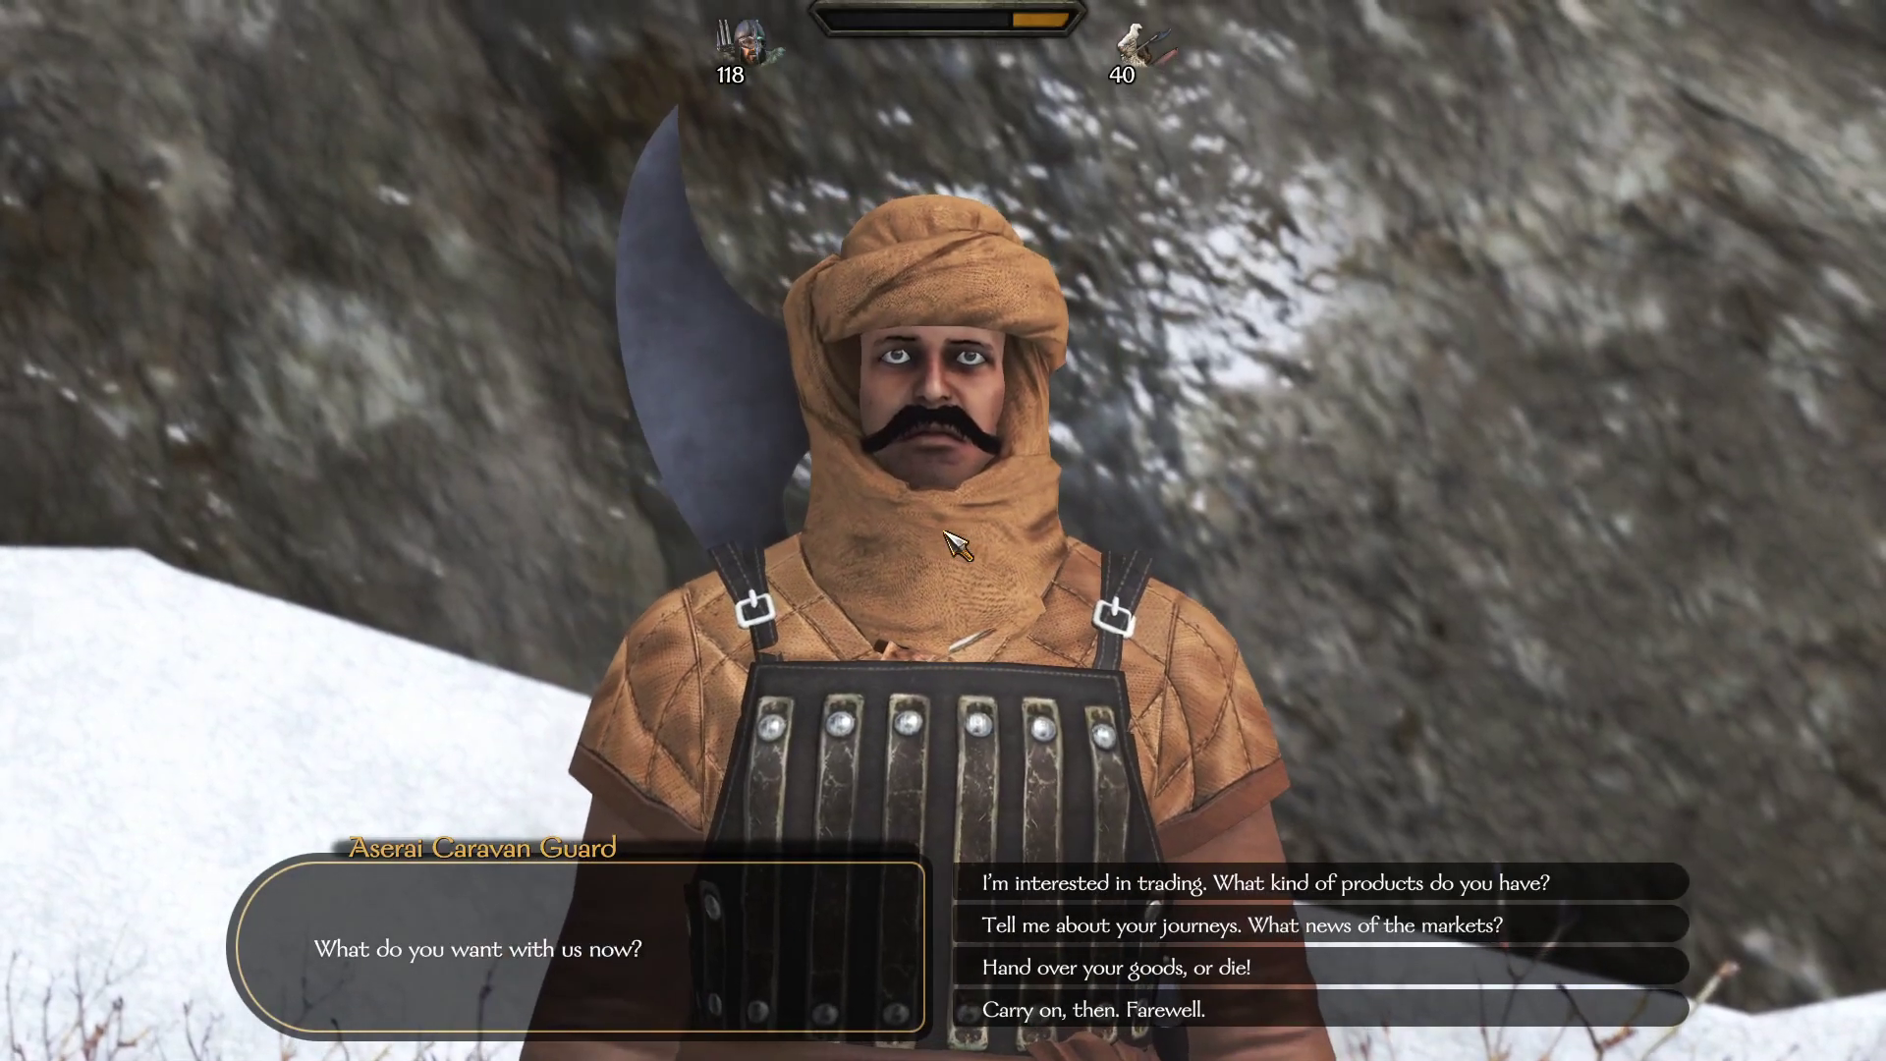
click(1127, 967)
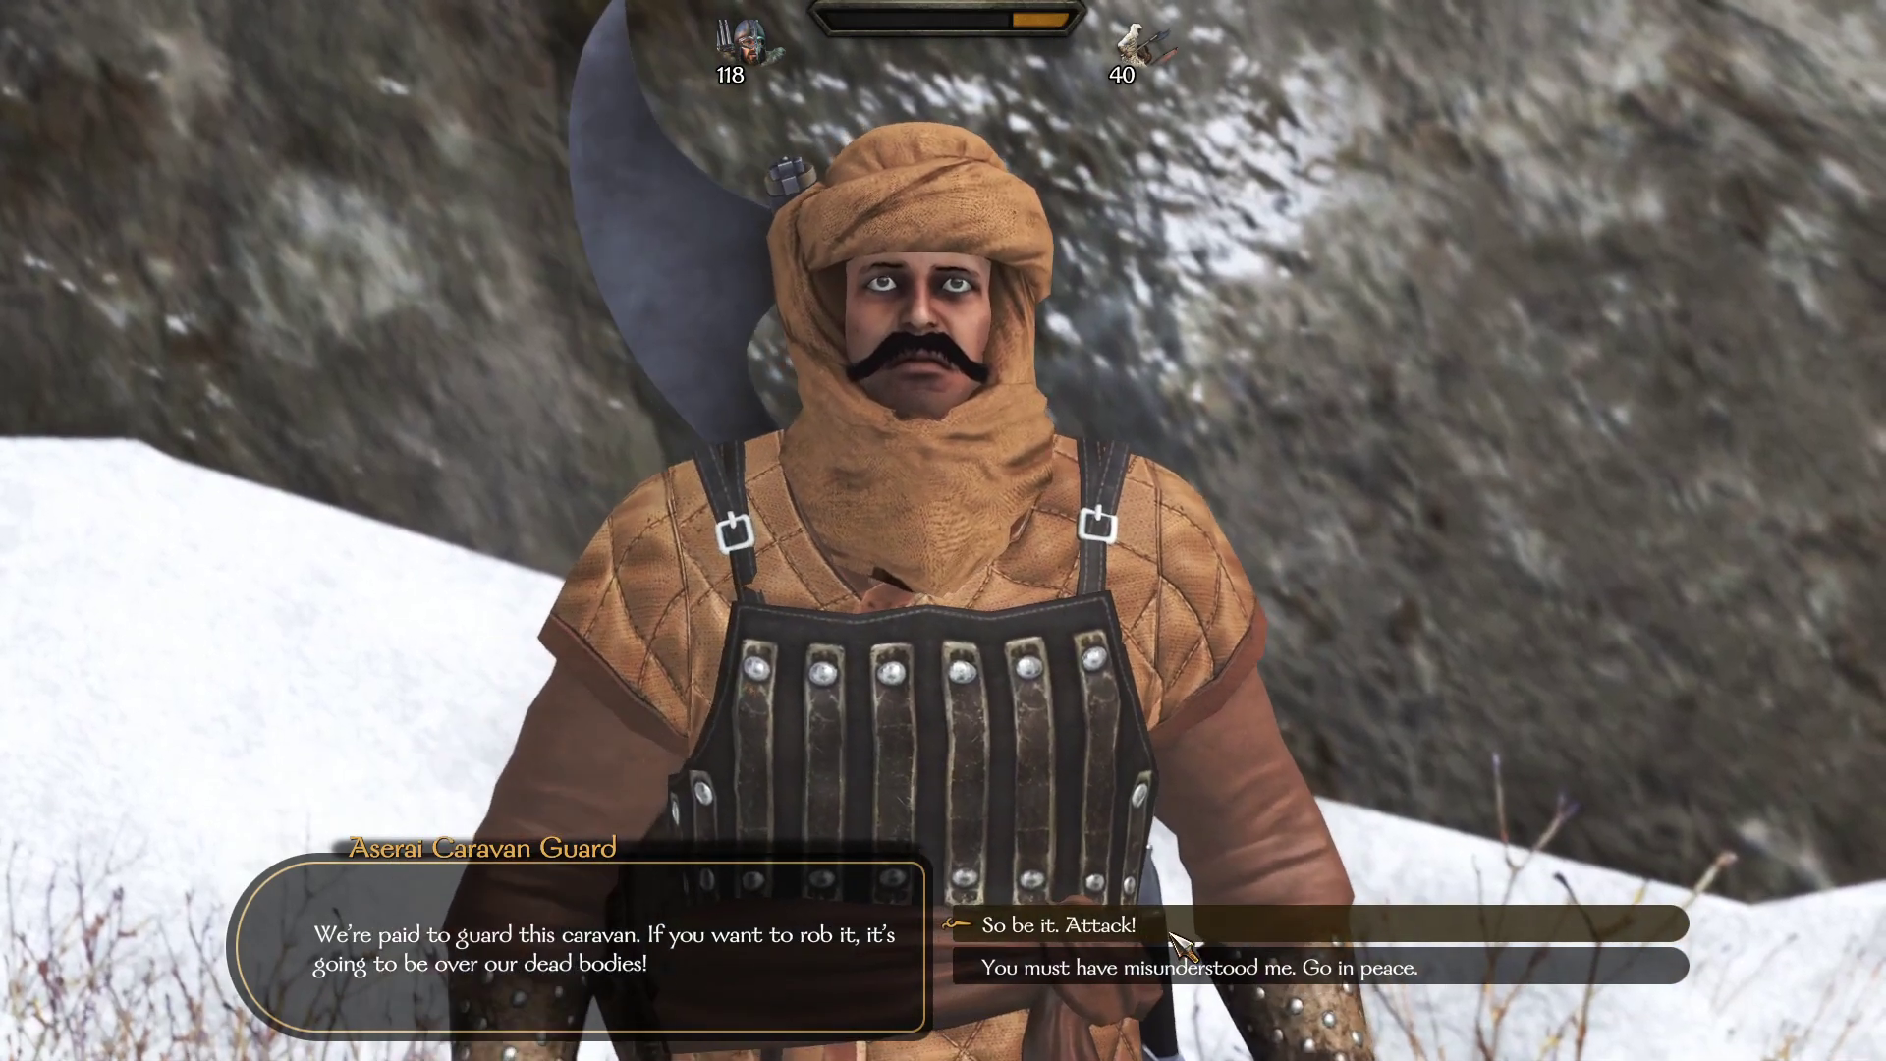
- Attack the caravan and order the archers, cavalry and horse archers to charge and hold fire
click(1128, 967)
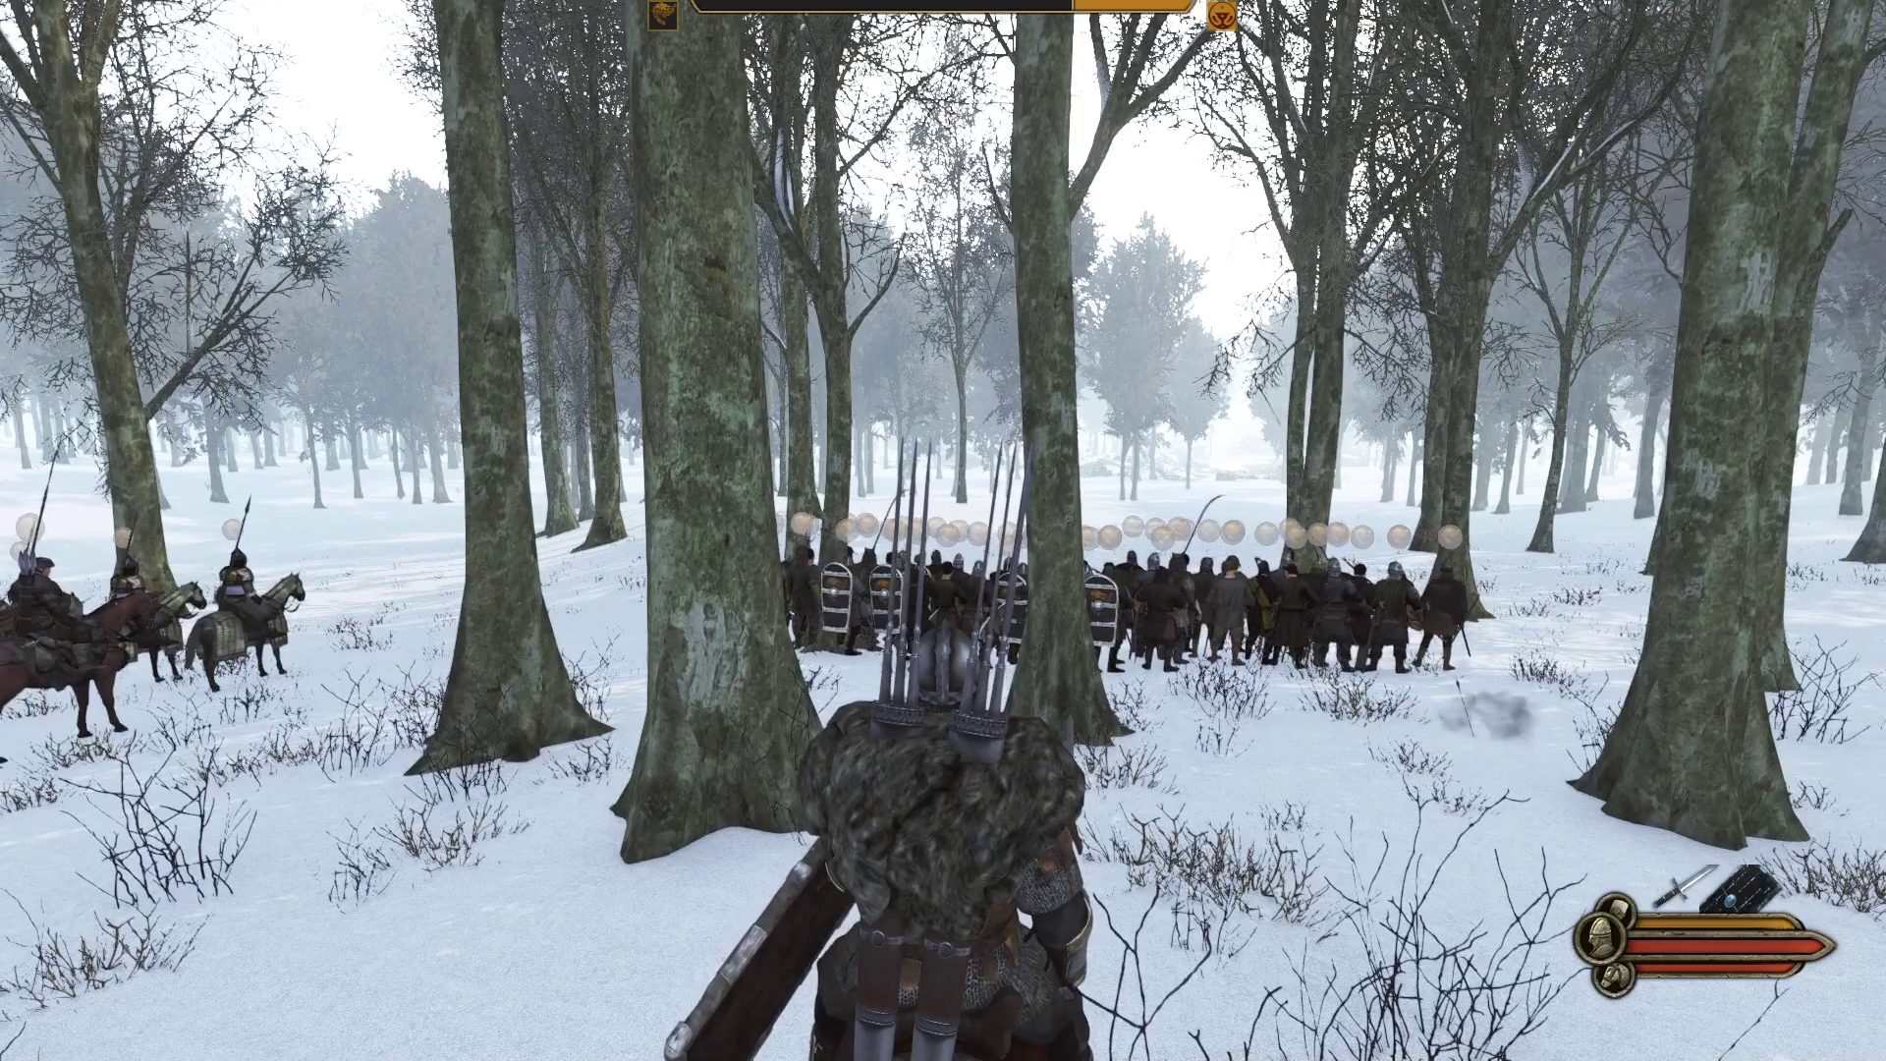
key(F1)
key(F3)
key(F4)
key(F2)
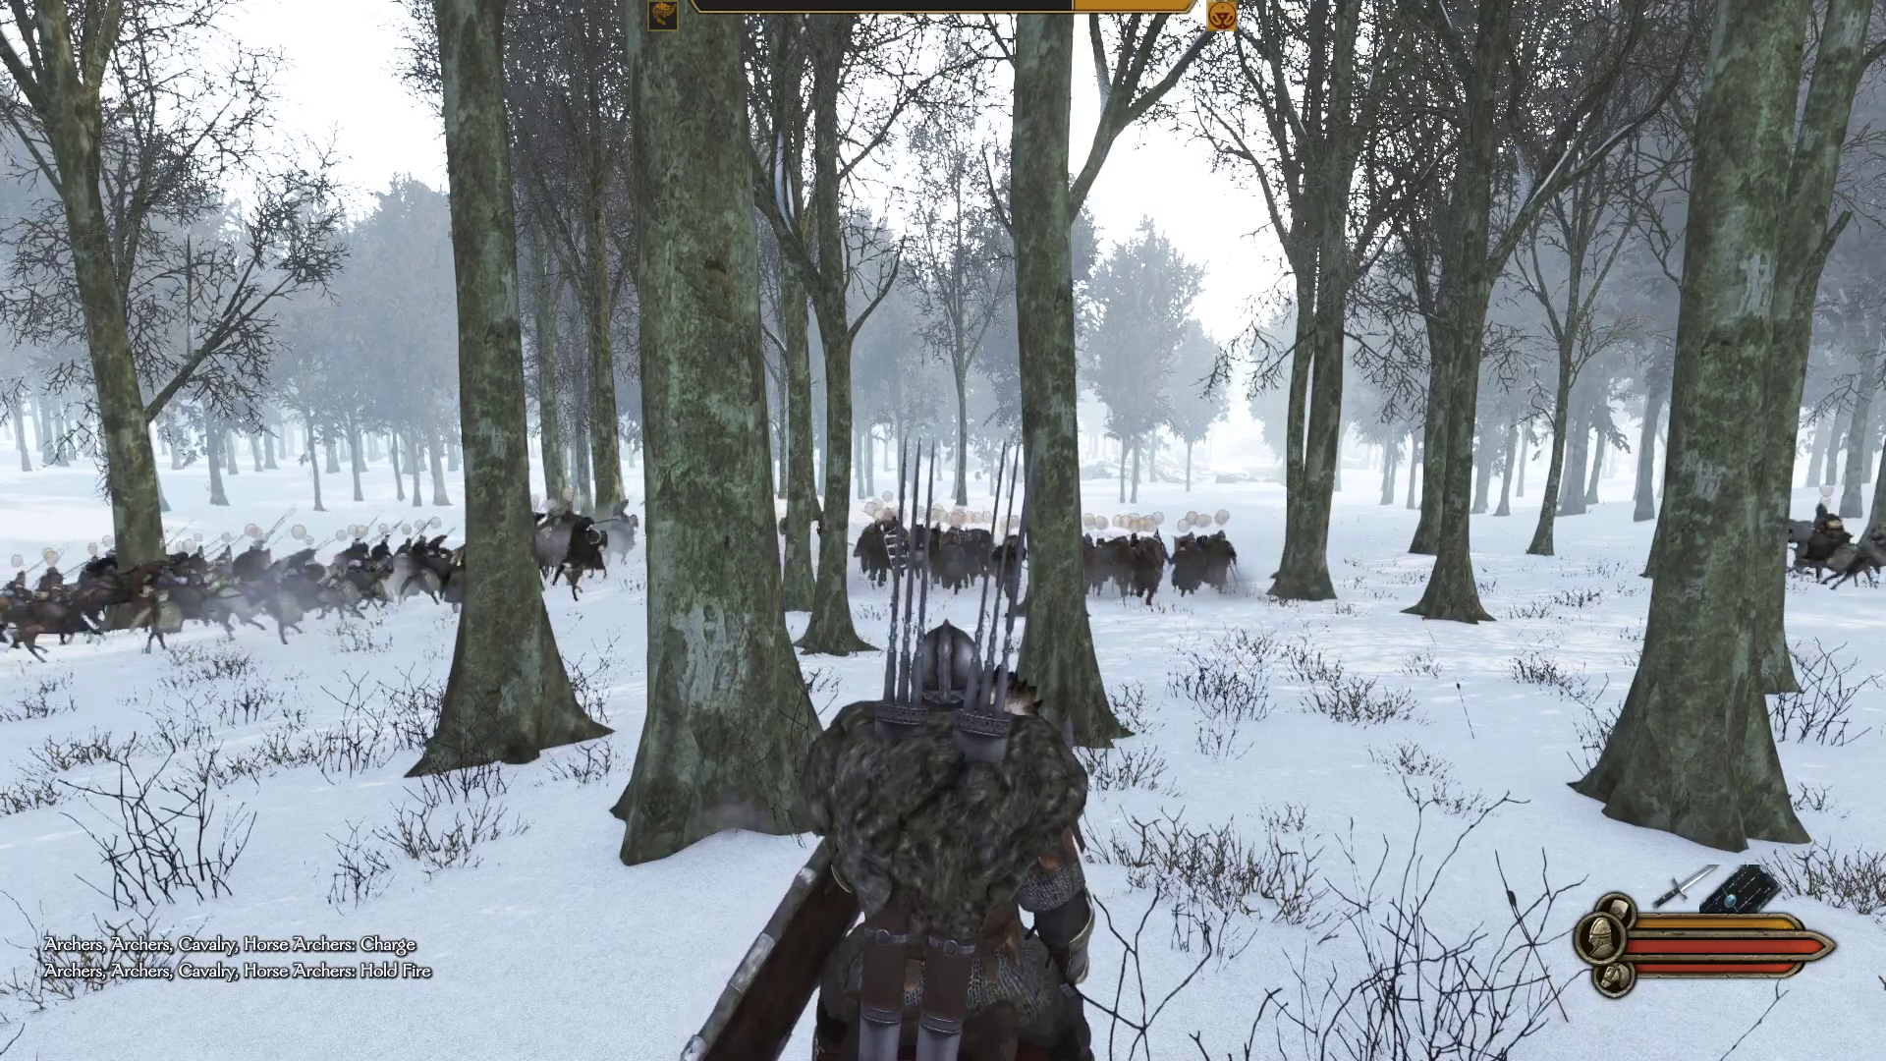
key(w)
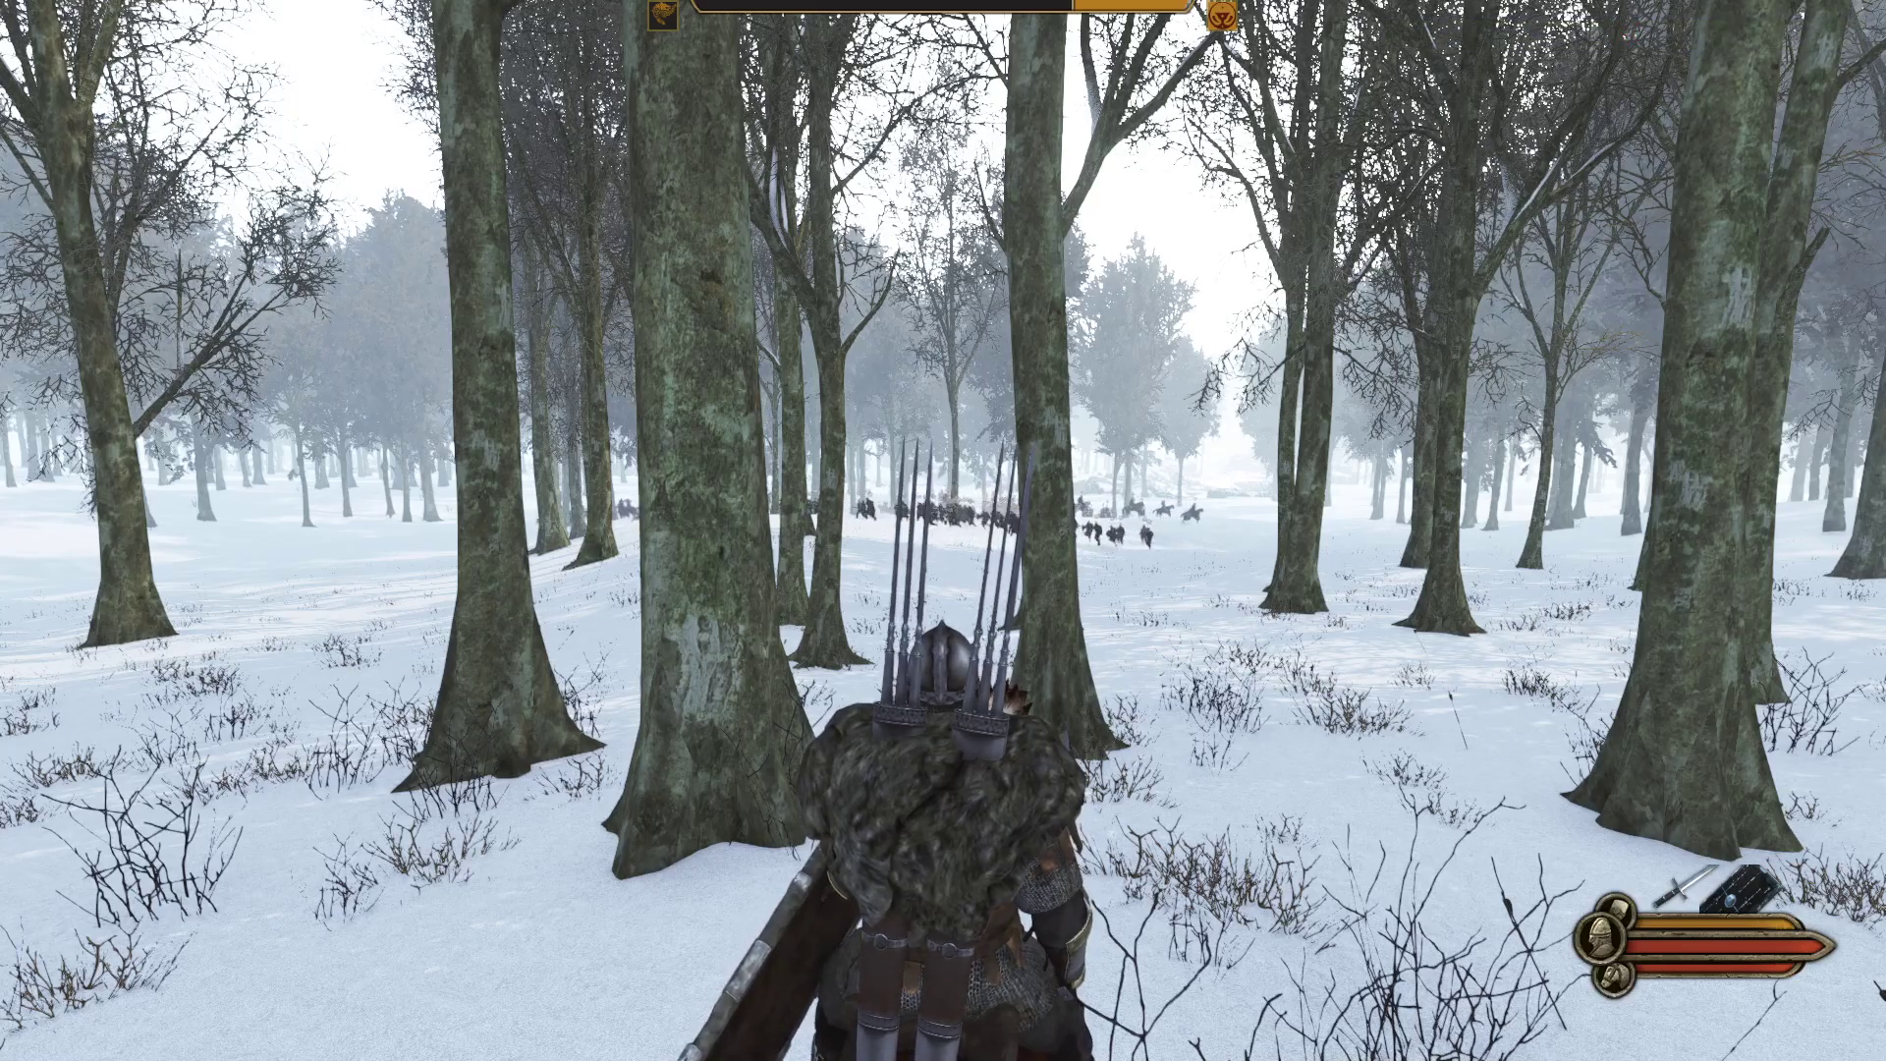
- Order all formations to charge again, fight the battle to its end and close the battle results
key(F1)
key(F3)
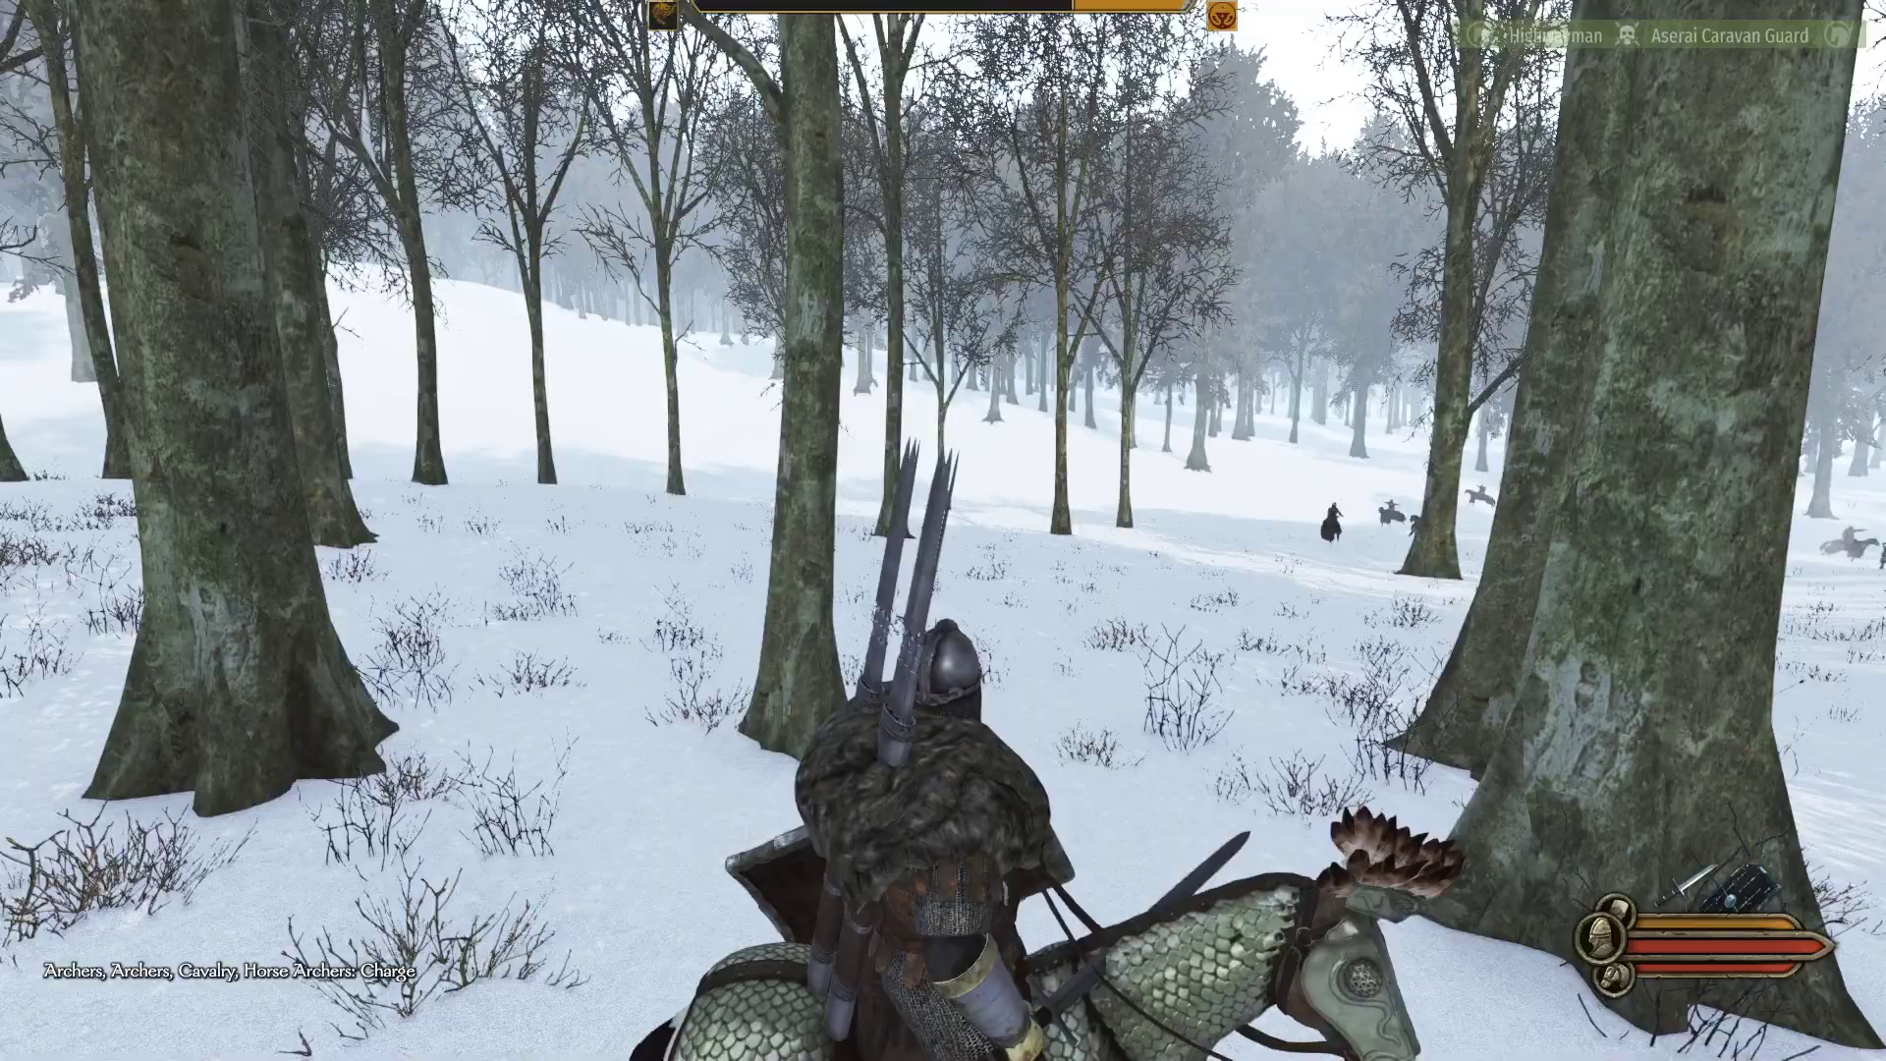
scroll(943, 531, down, 1)
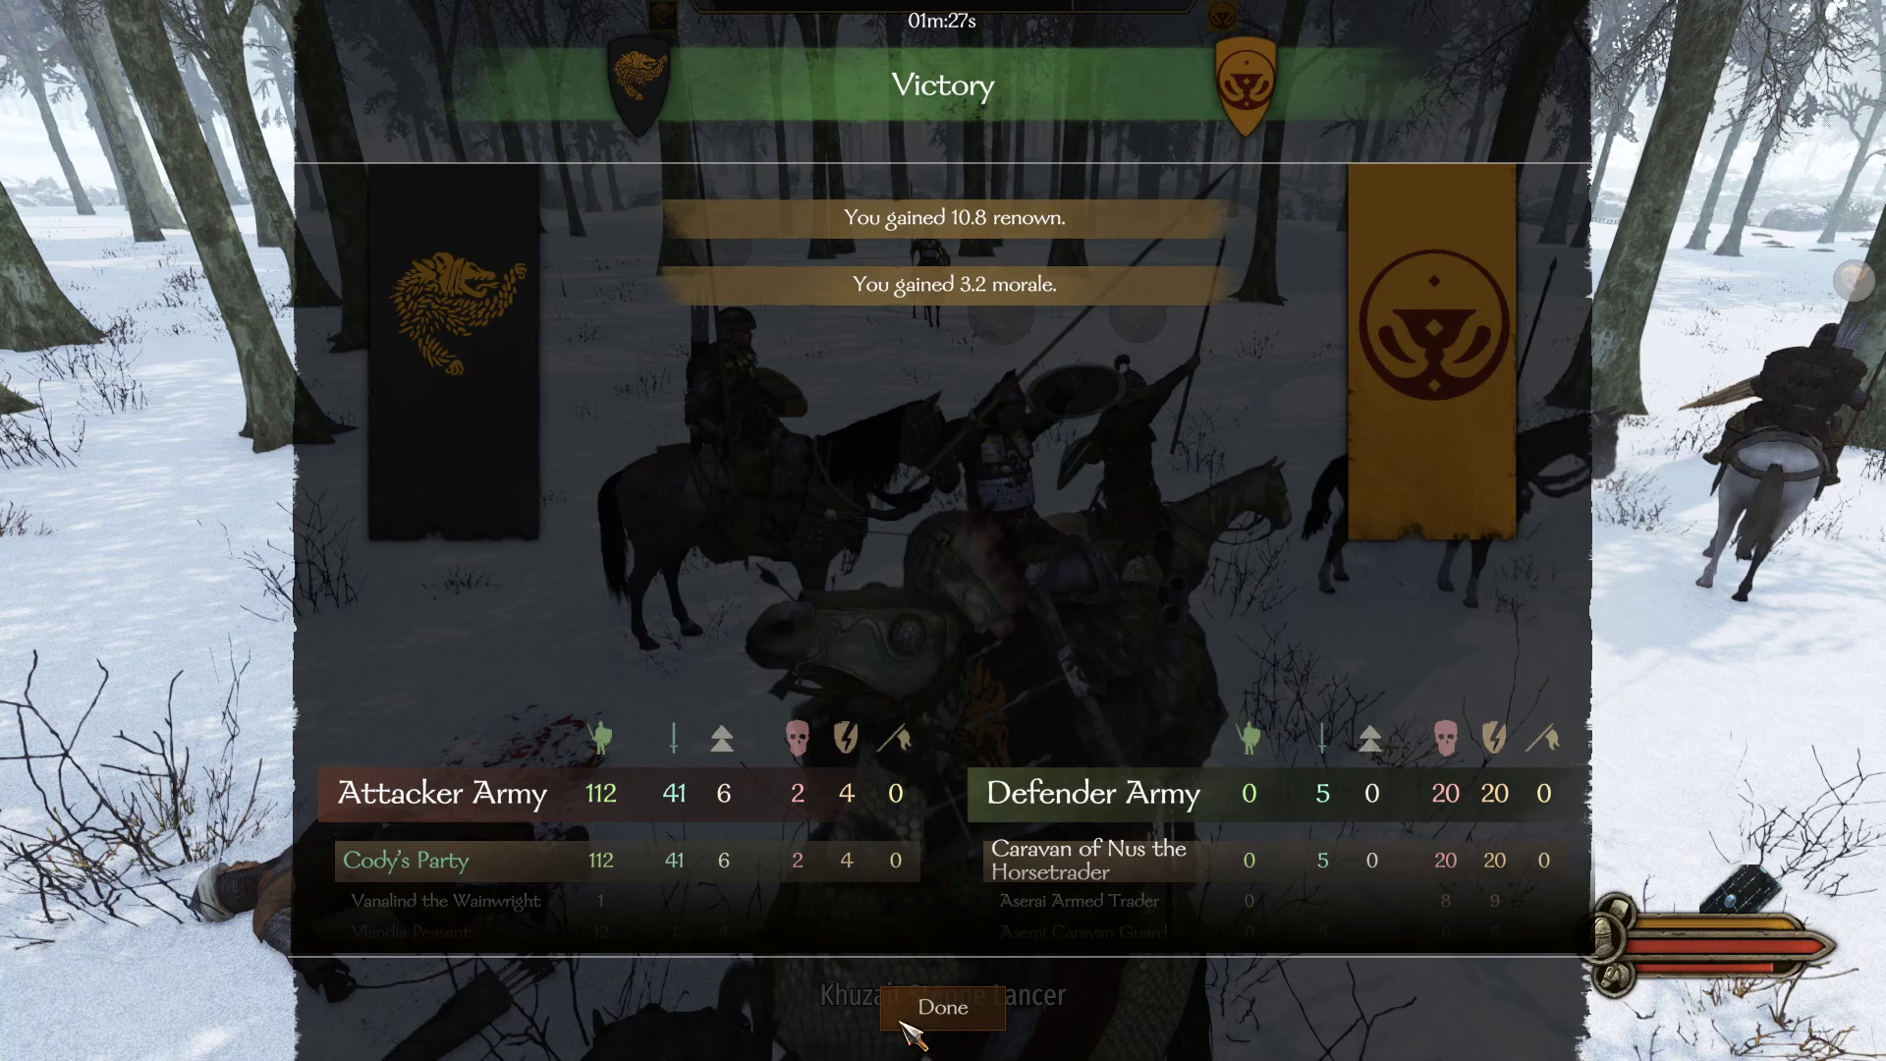
click(905, 1028)
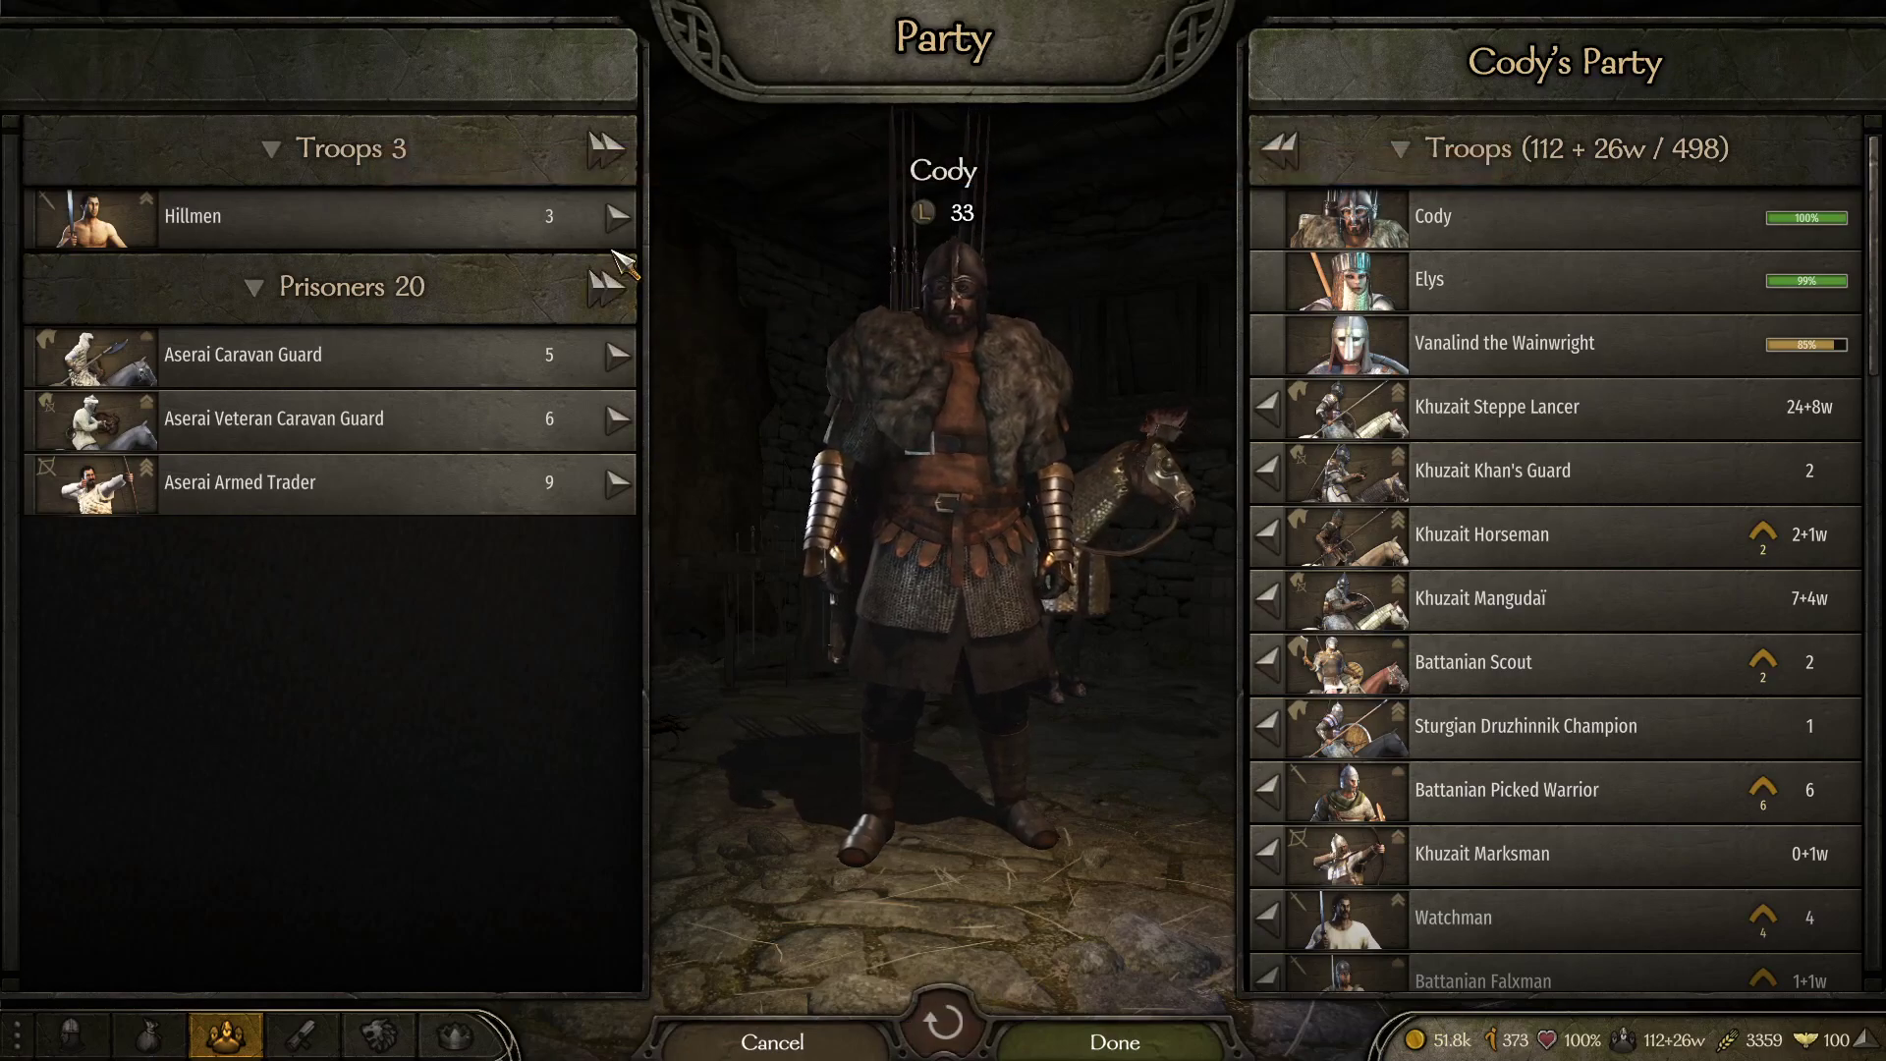
- Take all the captured Aserai caravan prisoners into the party, collapse the party's prisoner list and continue to the loot screen
click(604, 287)
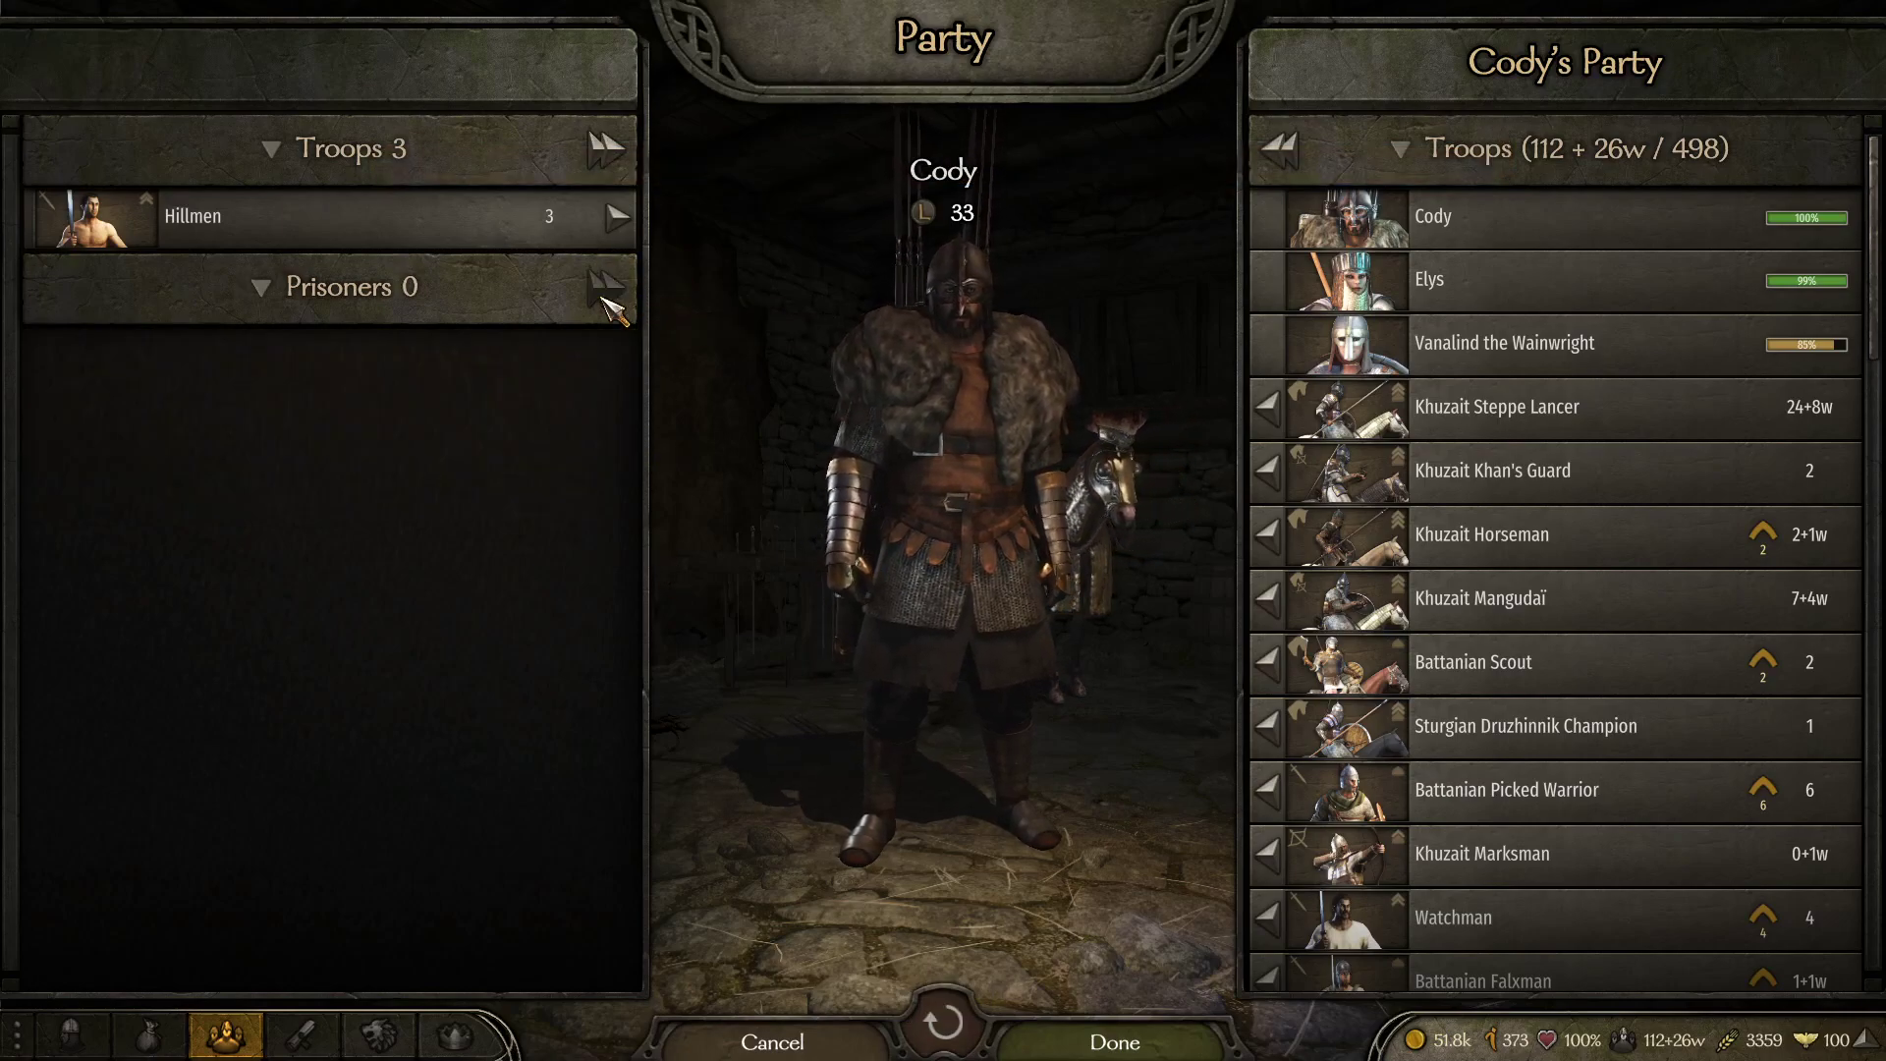
drag(1877, 245, 1719, 1056)
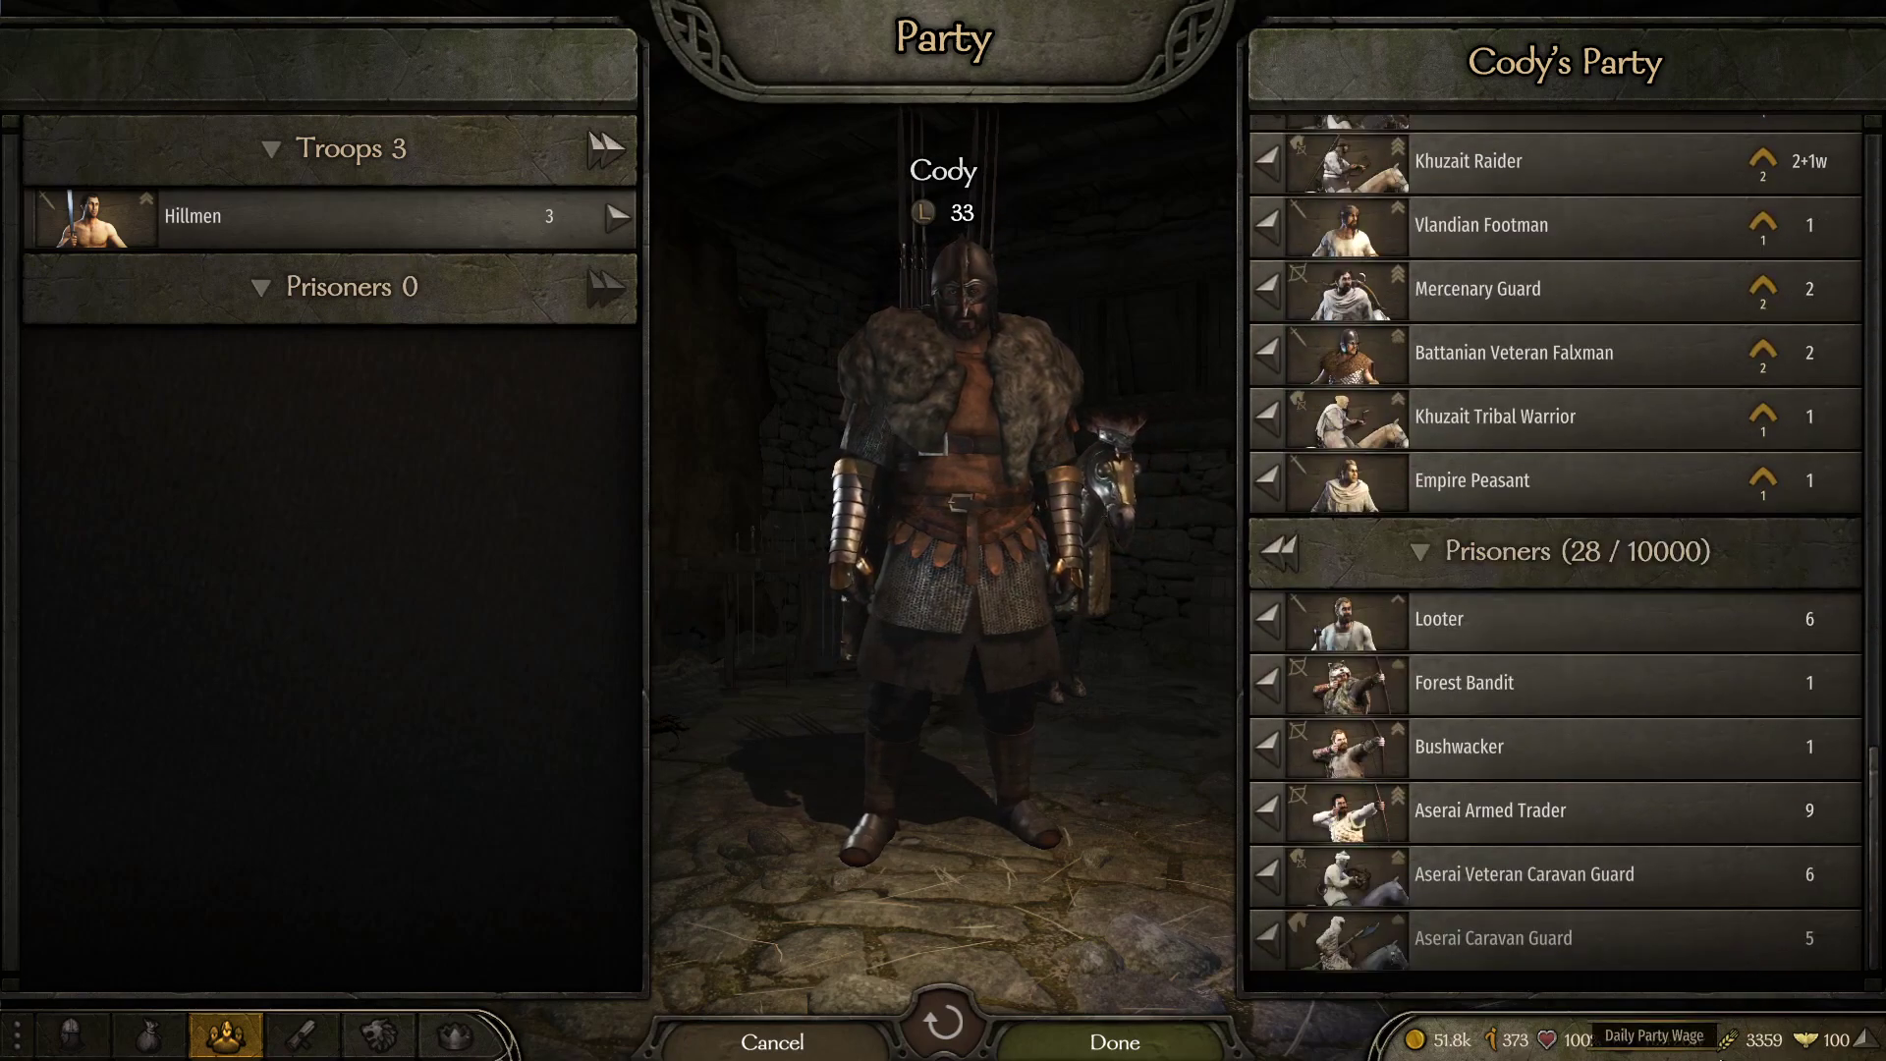
click(1747, 576)
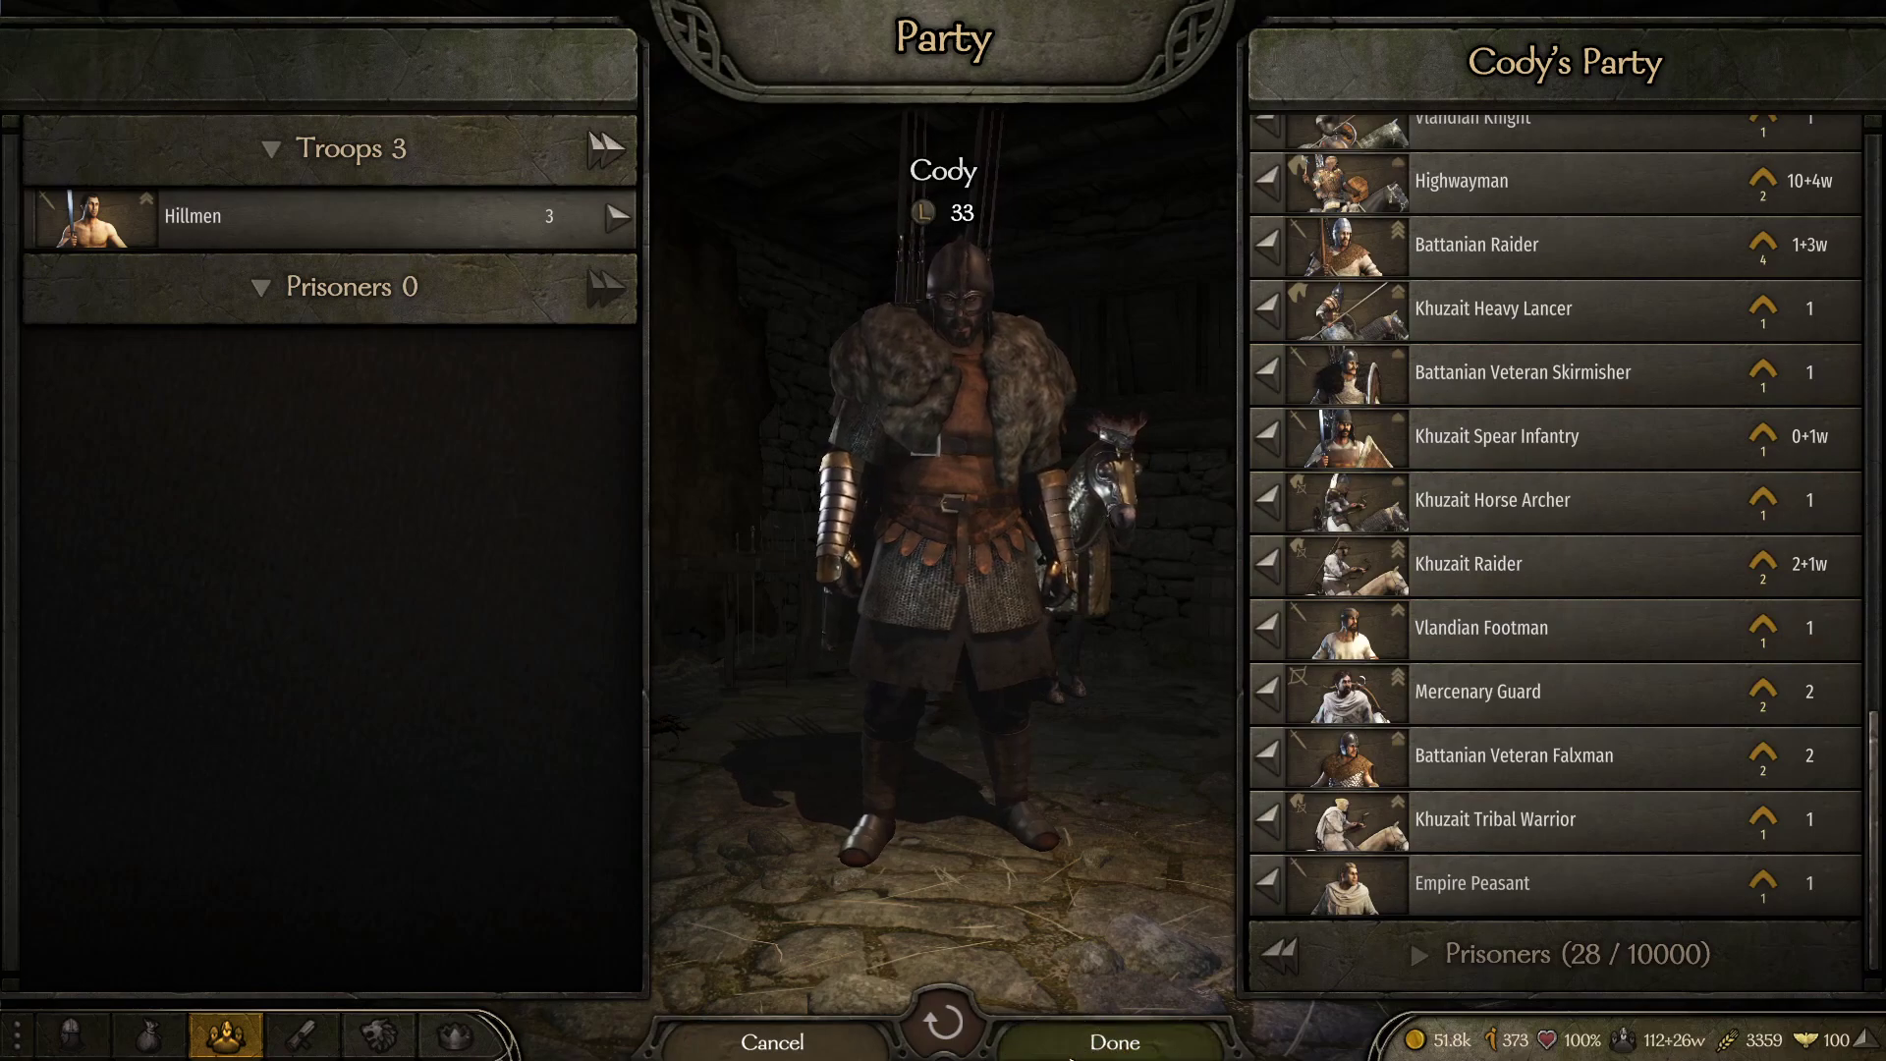
key(i)
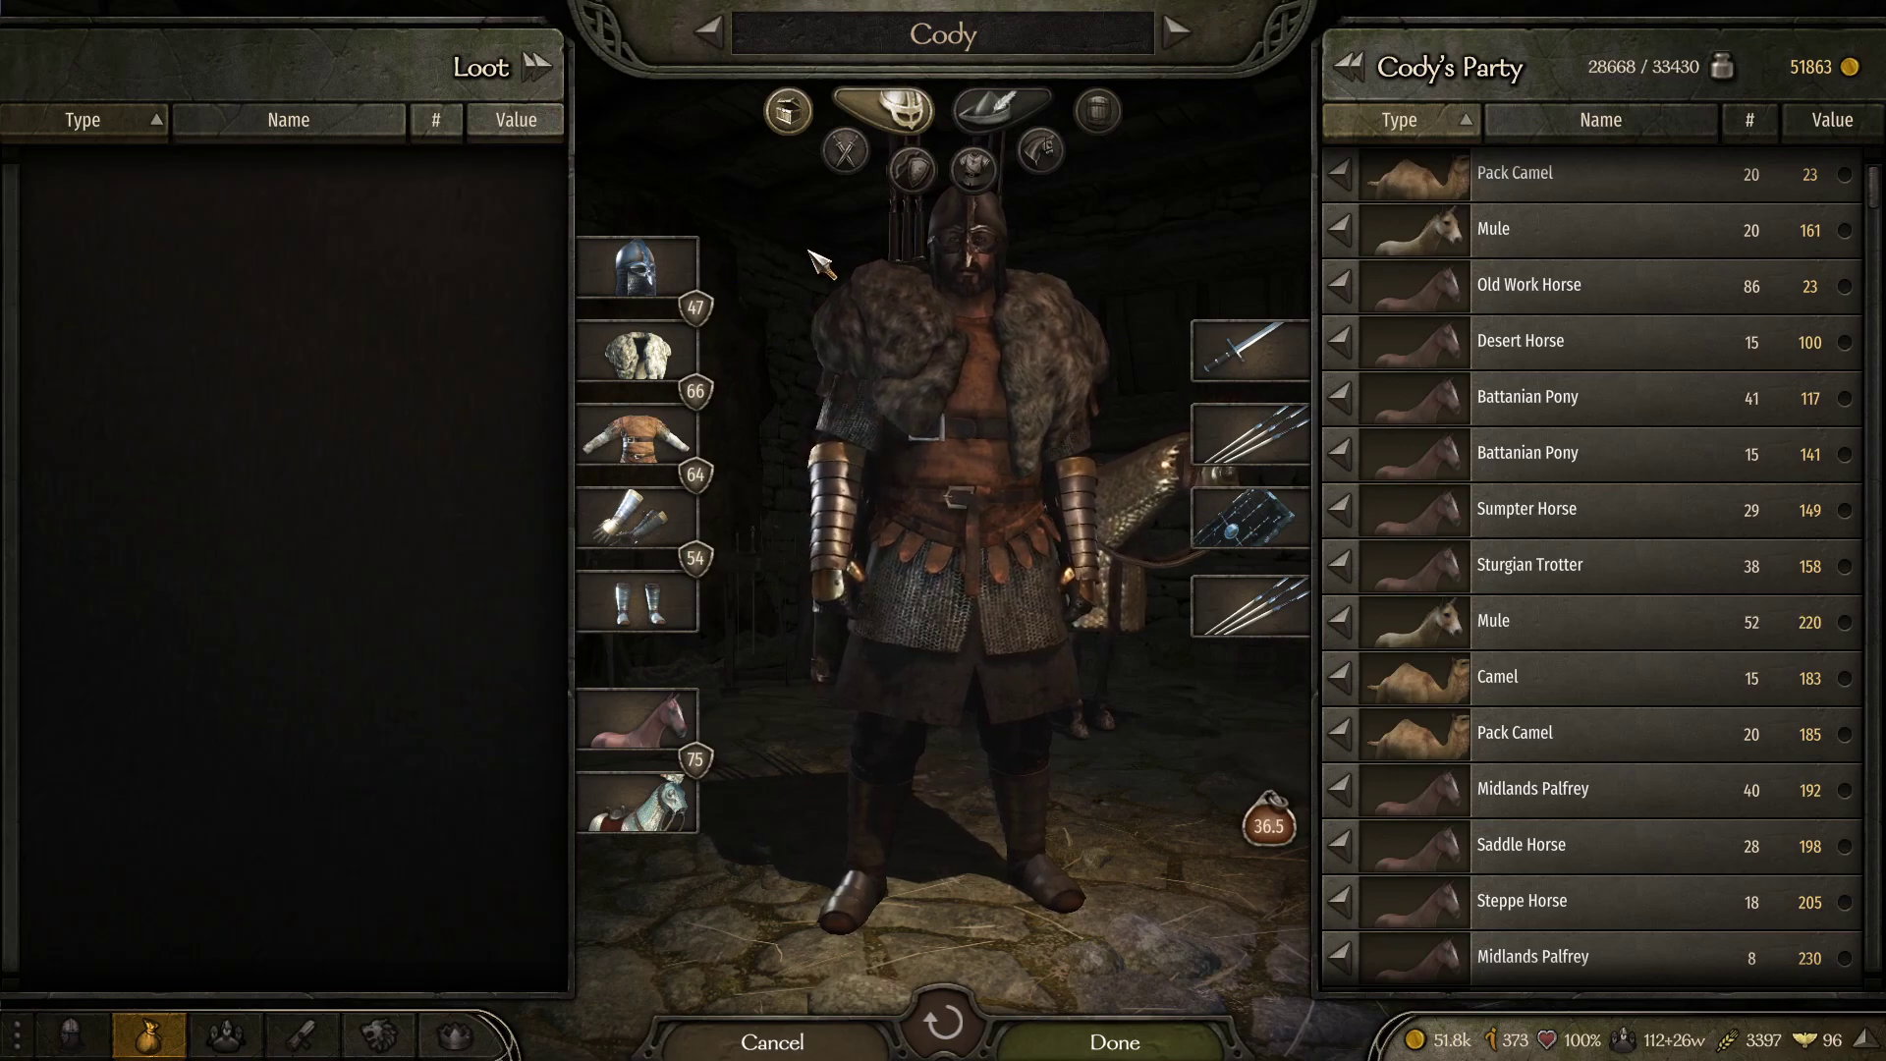
key(a)
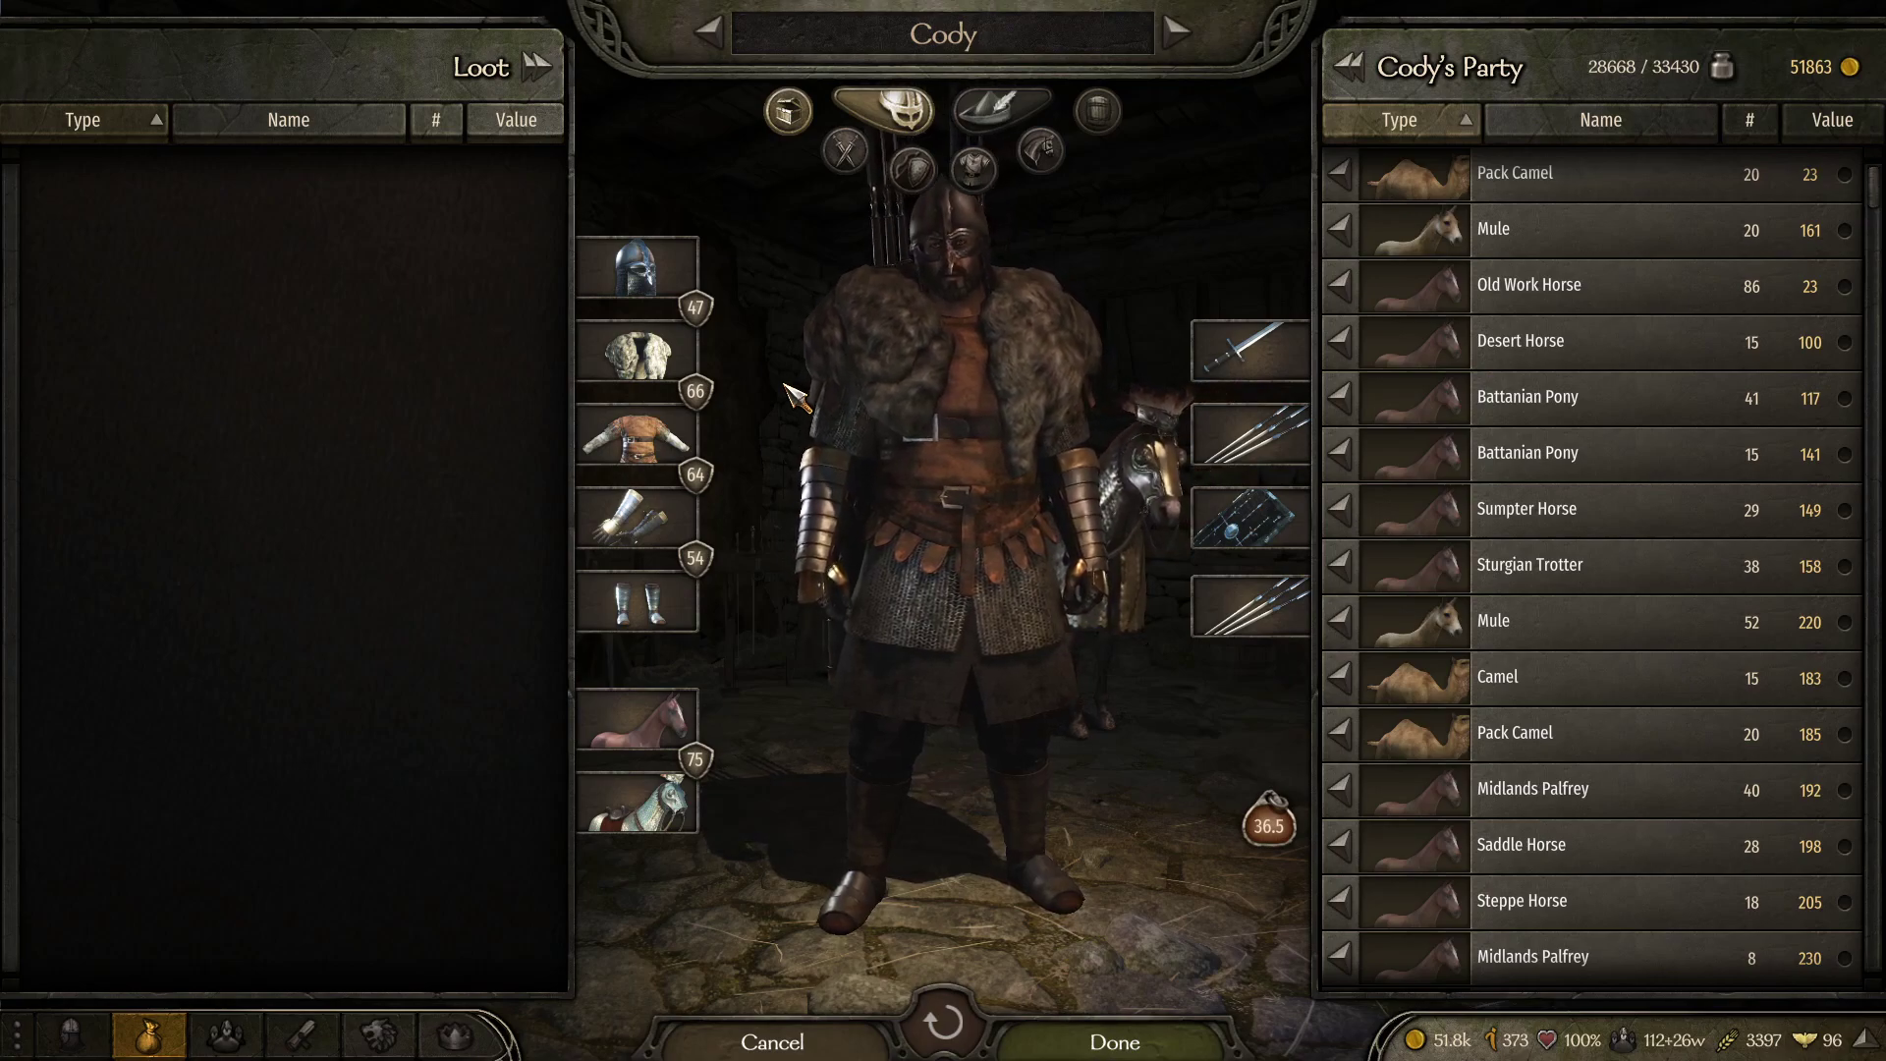
- Switch from the game to OBS Studio
key(alt+Tab)
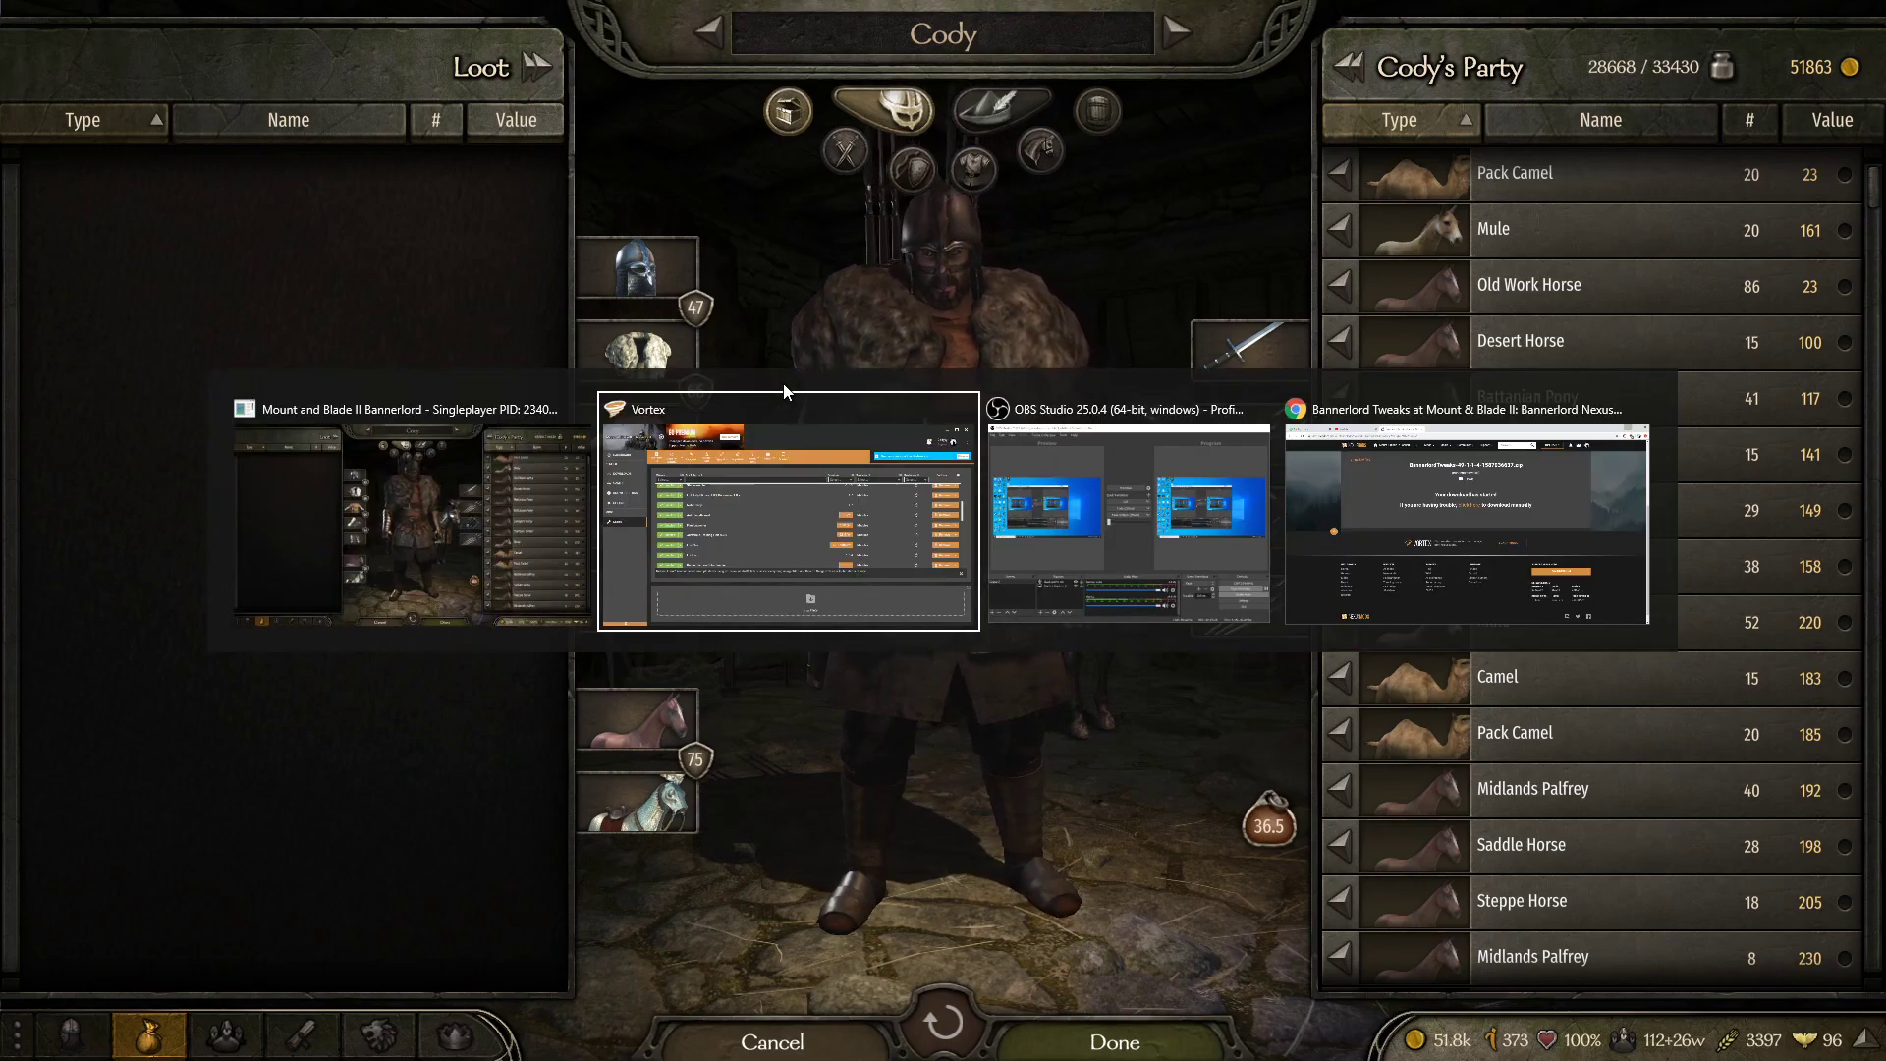
key(alt+Tab)
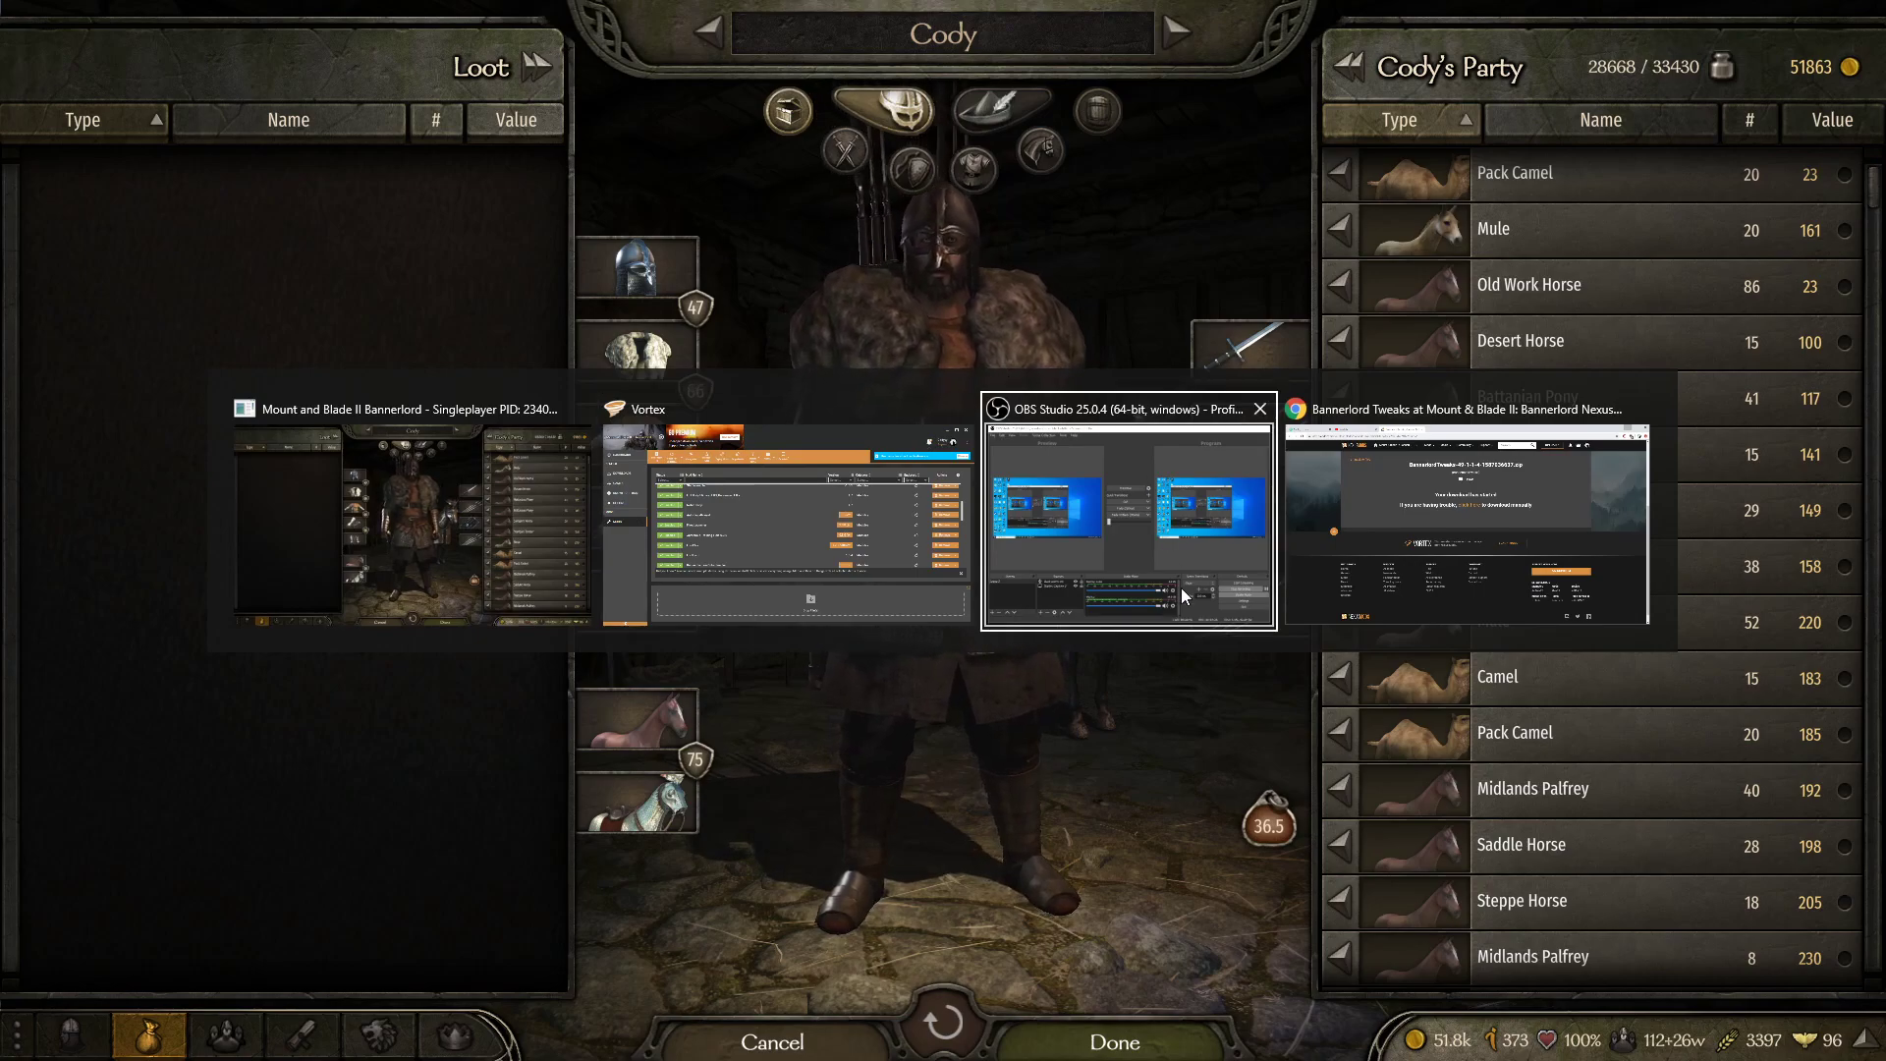